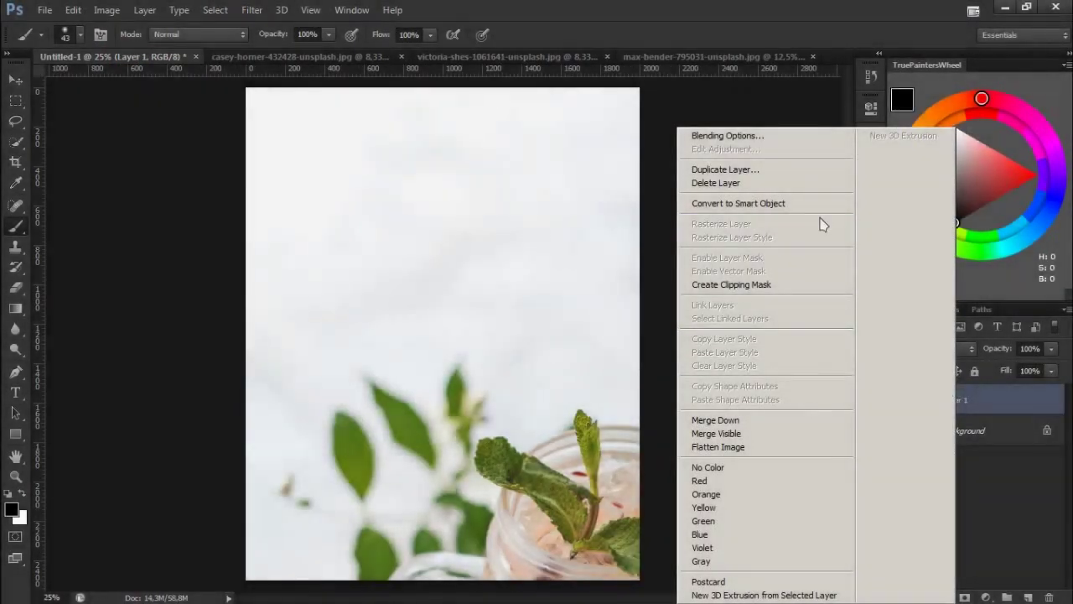
Convert the drink photo layer to a smart object and scale it to about 54%
{"action": "left_click", "coordinate": [810, 204]}
{"action": "key", "text": "ctrl+t"}
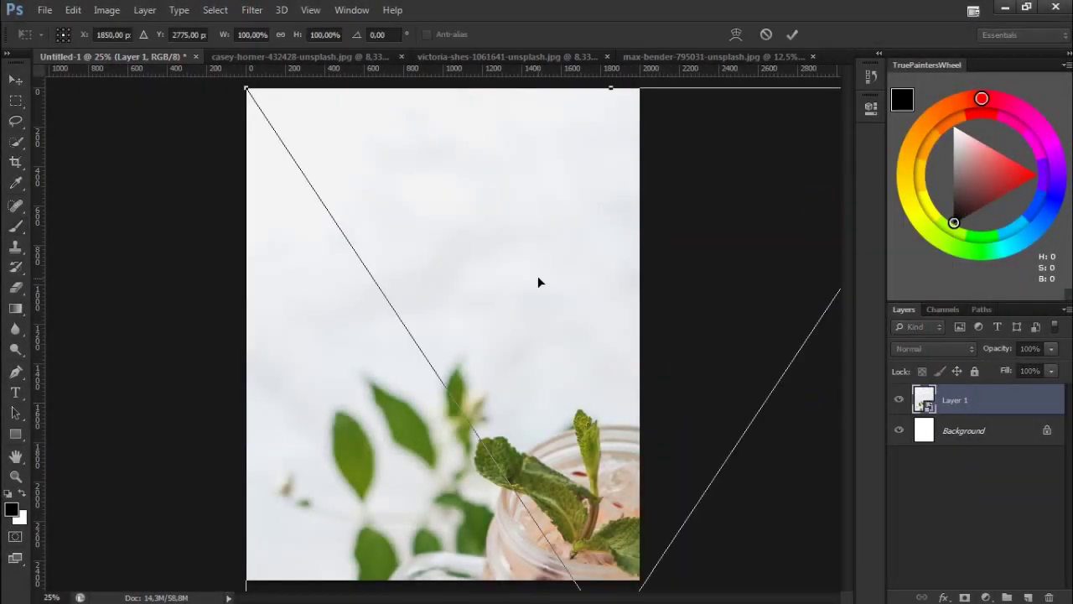
{"action": "key", "text": "ctrl+0"}
{"action": "left_click_drag", "start_coordinate": [539, 302], "coordinate": [479, 294]}
{"action": "left_click_drag", "start_coordinate": [554, 181], "coordinate": [500, 241]}
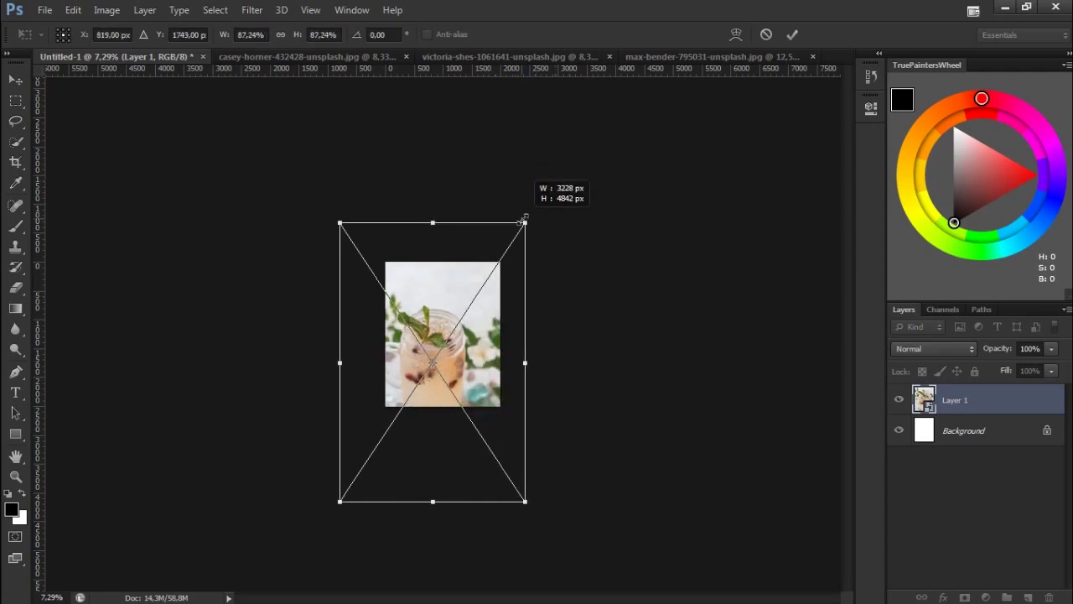
{"action": "key", "text": "ctrl+0"}
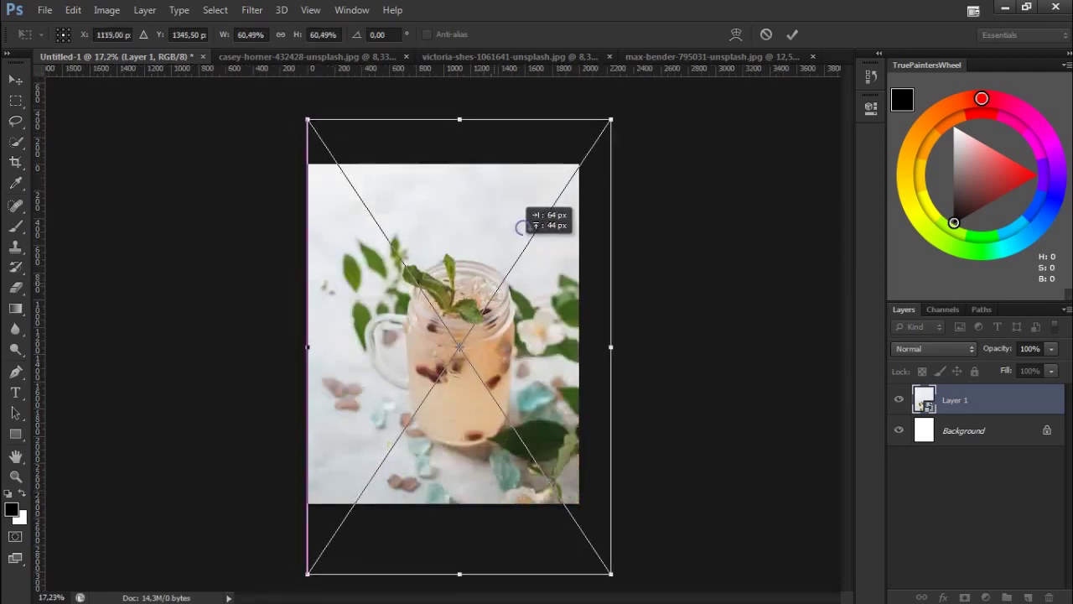
{"action": "left_click_drag", "start_coordinate": [607, 120], "coordinate": [576, 164]}
{"action": "left_click_drag", "start_coordinate": [515, 301], "coordinate": [515, 288]}
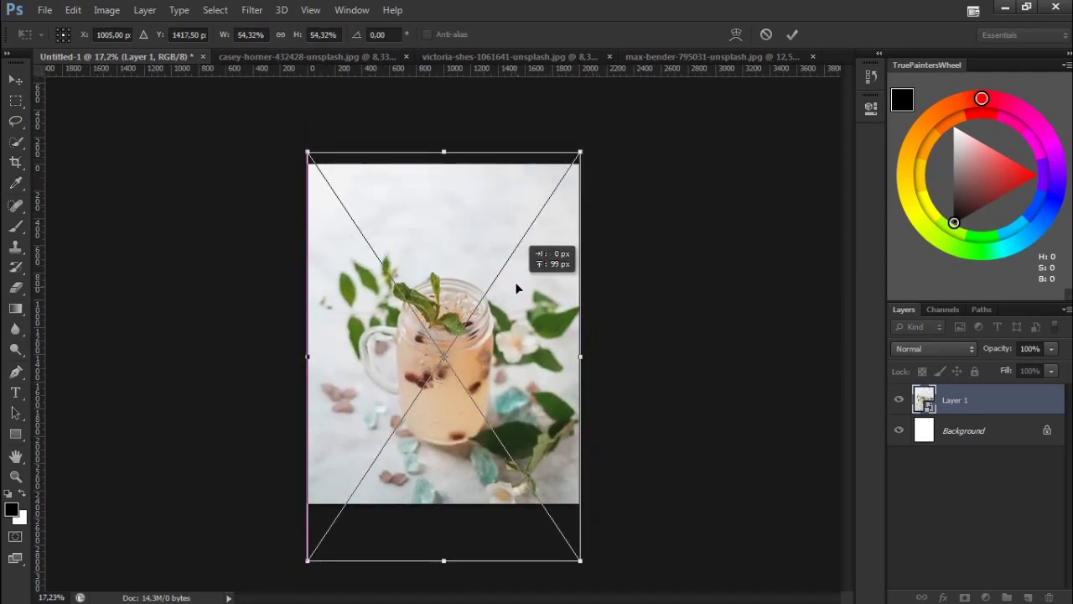
Show guides, position the scaled drink photo on the canvas, and commit the transform
{"action": "key", "text": "ctrl+semicolon"}
{"action": "mouse_move", "coordinate": [504, 334]}
{"action": "left_mouse_down"}
{"action": "mouse_move", "coordinate": [507, 278]}
{"action": "mouse_move", "coordinate": [507, 295]}
{"action": "left_mouse_up"}
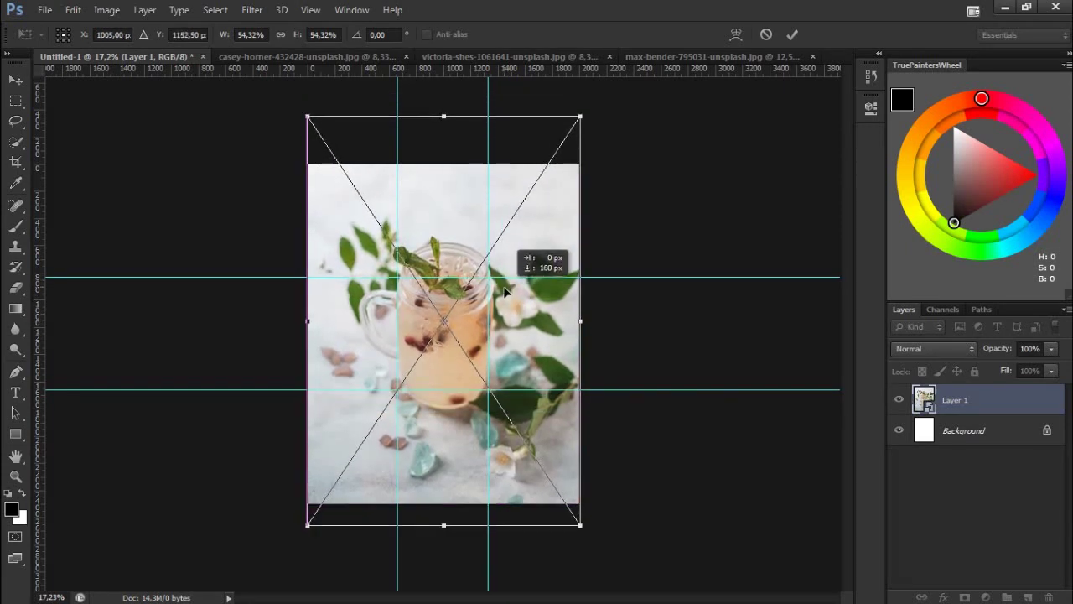
{"action": "left_click_drag", "start_coordinate": [511, 259], "coordinate": [510, 278]}
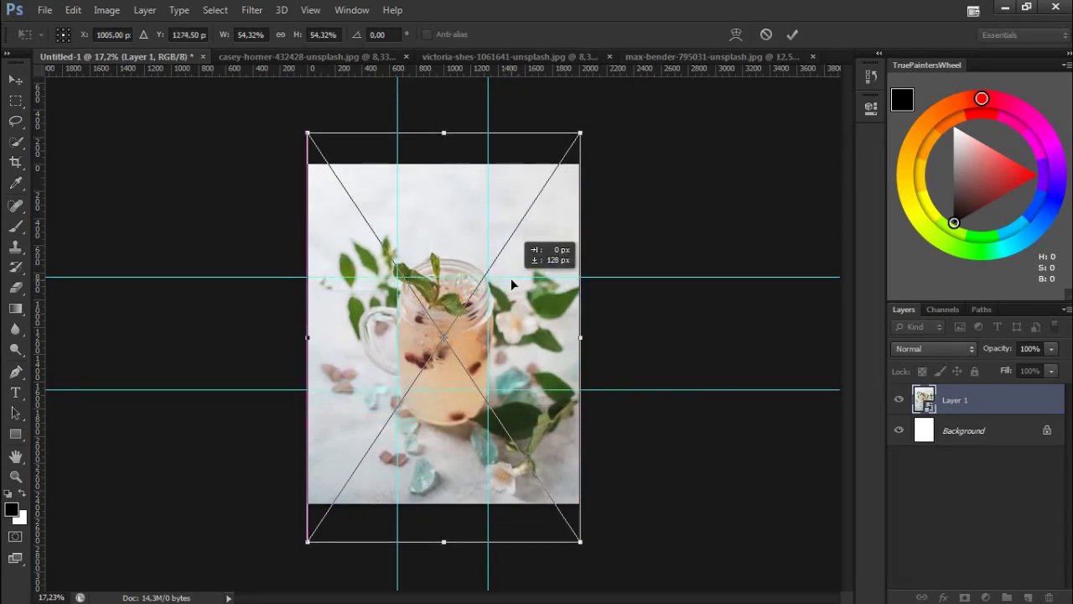
{"action": "left_click", "coordinate": [356, 57]}
Copy the whole Milky Way image, paste it into the composition, and convert it to a smart object
{"action": "key", "text": "ctrl+a"}
{"action": "key", "text": "ctrl+c"}
{"action": "left_click", "coordinate": [151, 58]}
{"action": "key", "text": "ctrl+v"}
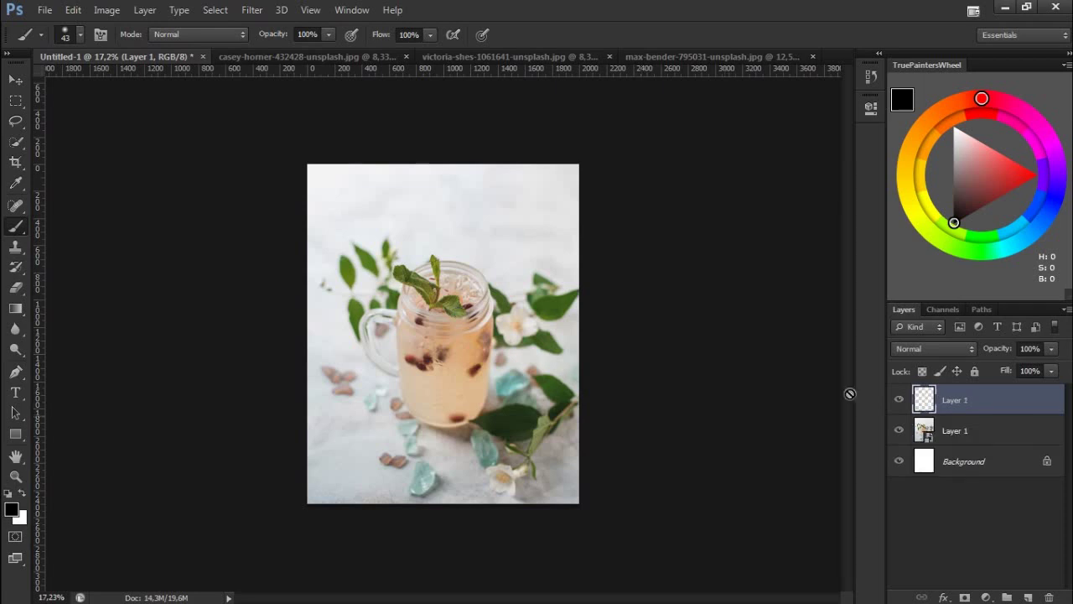
{"action": "right_click", "coordinate": [958, 399]}
{"action": "left_click", "coordinate": [798, 205]}
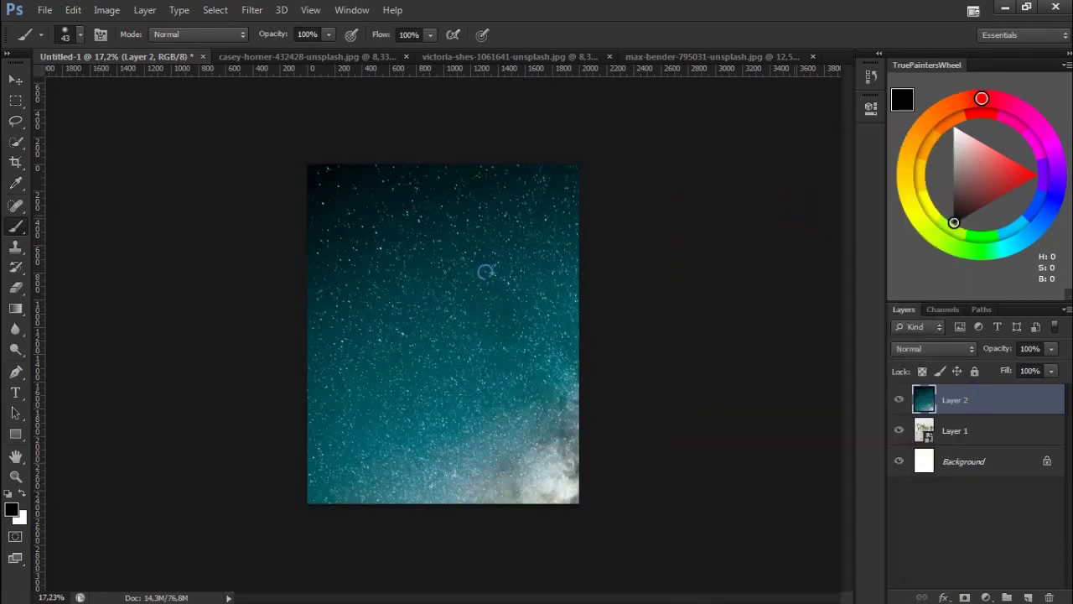
Lower the galaxy layer's opacity and shrink it to about 23% over the jar body
{"action": "key", "text": "ctrl+t"}
{"action": "left_click_drag", "start_coordinate": [798, 163], "coordinate": [668, 359]}
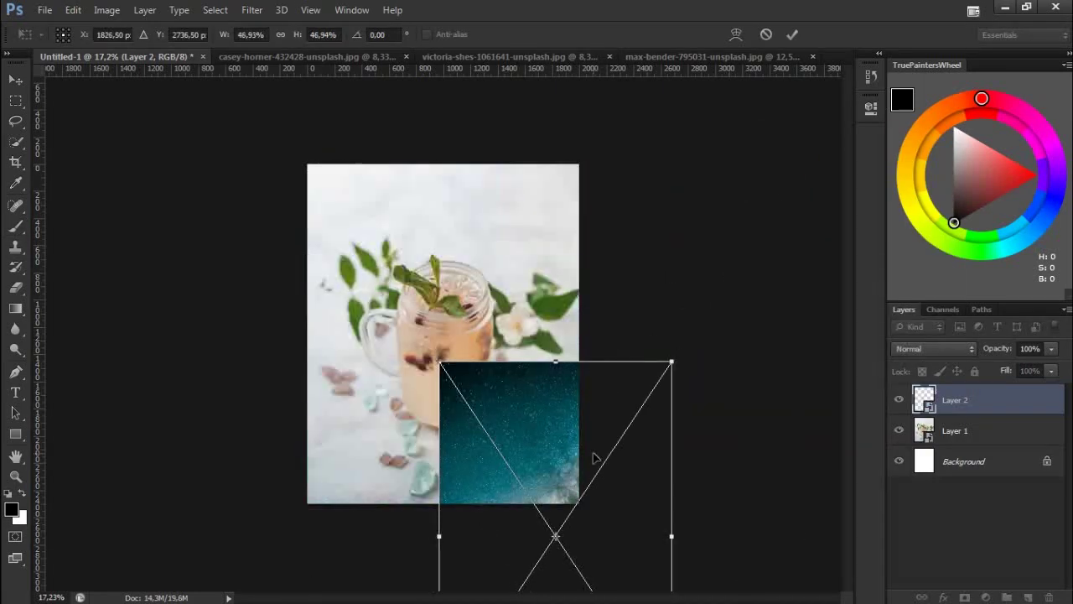
{"action": "left_click_drag", "start_coordinate": [553, 402], "coordinate": [520, 282]}
{"action": "left_click_drag", "start_coordinate": [994, 351], "coordinate": [960, 360]}
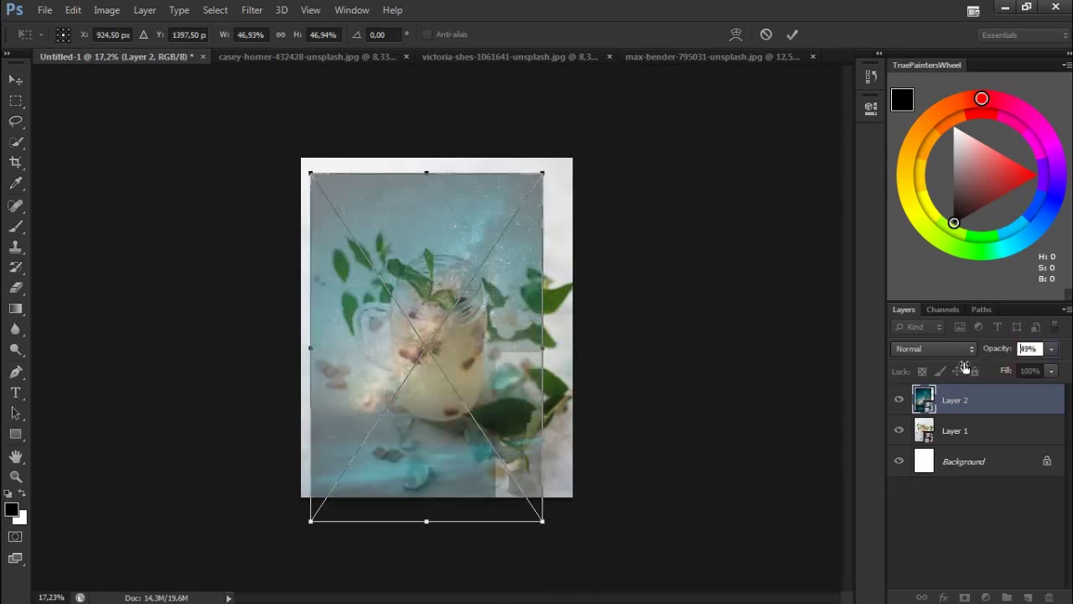
{"action": "left_click_drag", "start_coordinate": [544, 174], "coordinate": [498, 241]}
{"action": "left_click_drag", "start_coordinate": [444, 327], "coordinate": [462, 344]}
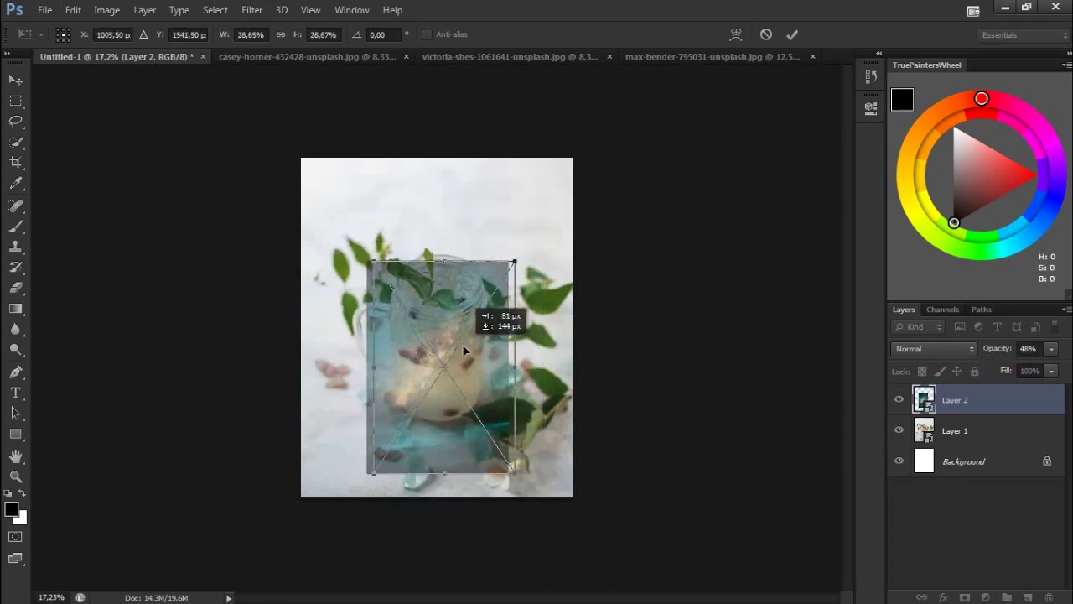
{"action": "left_click_drag", "start_coordinate": [515, 257], "coordinate": [504, 279]}
{"action": "scroll", "coordinate": [477, 345], "scroll_direction": "up", "scroll_amount": 1}
{"action": "left_click_drag", "start_coordinate": [476, 345], "coordinate": [481, 362]}
Warp the galaxy image to the jar's shape, restore 100% opacity, and commit
{"action": "left_click", "coordinate": [736, 34]}
{"action": "left_click_drag", "start_coordinate": [403, 429], "coordinate": [442, 369]}
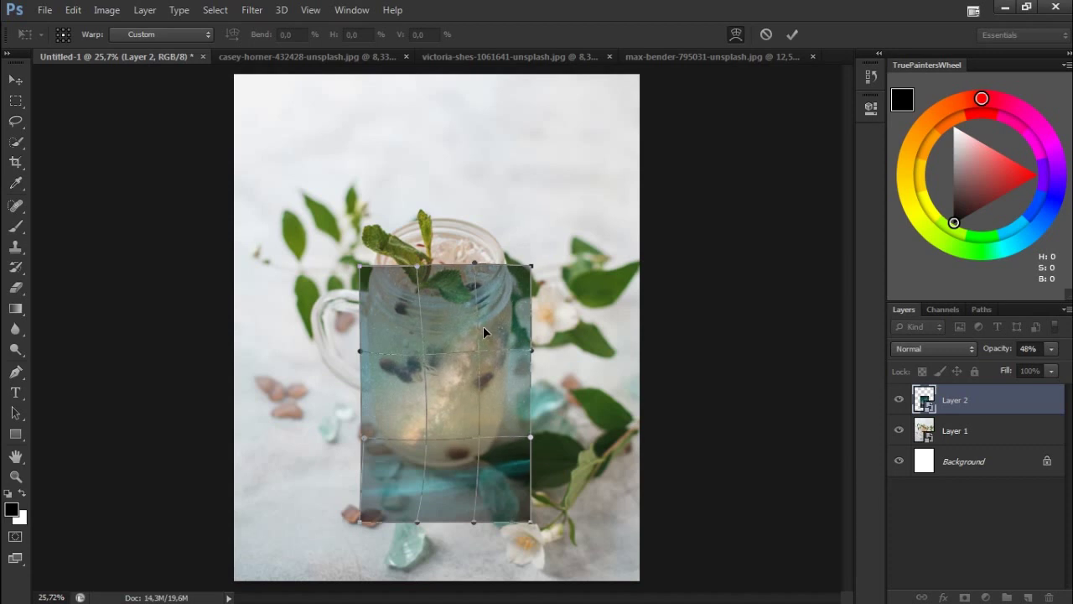
{"action": "left_click_drag", "start_coordinate": [990, 355], "coordinate": [1035, 356]}
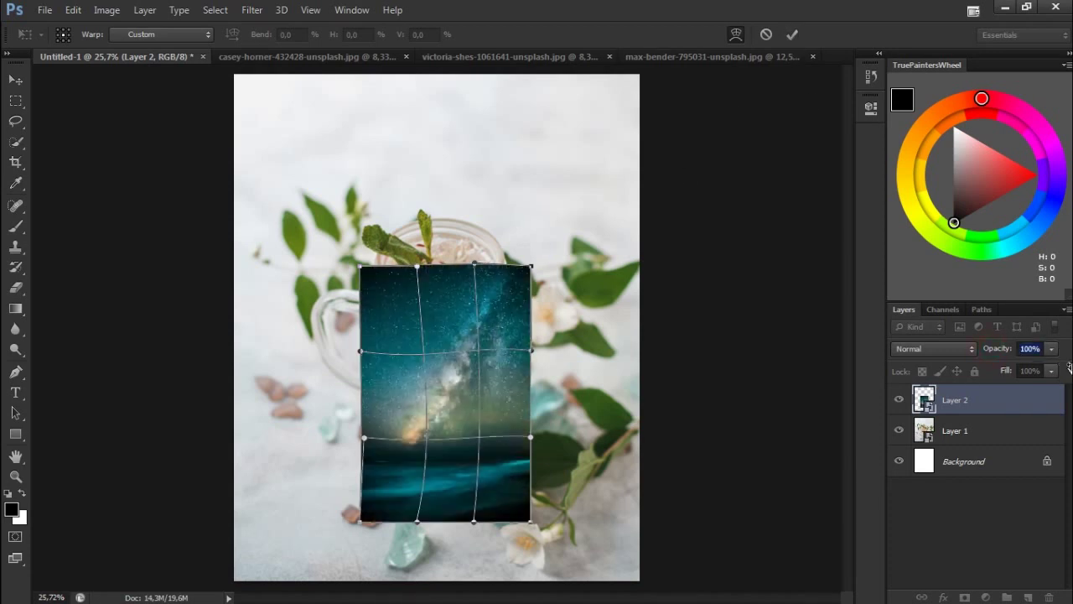
{"action": "left_click", "coordinate": [793, 34]}
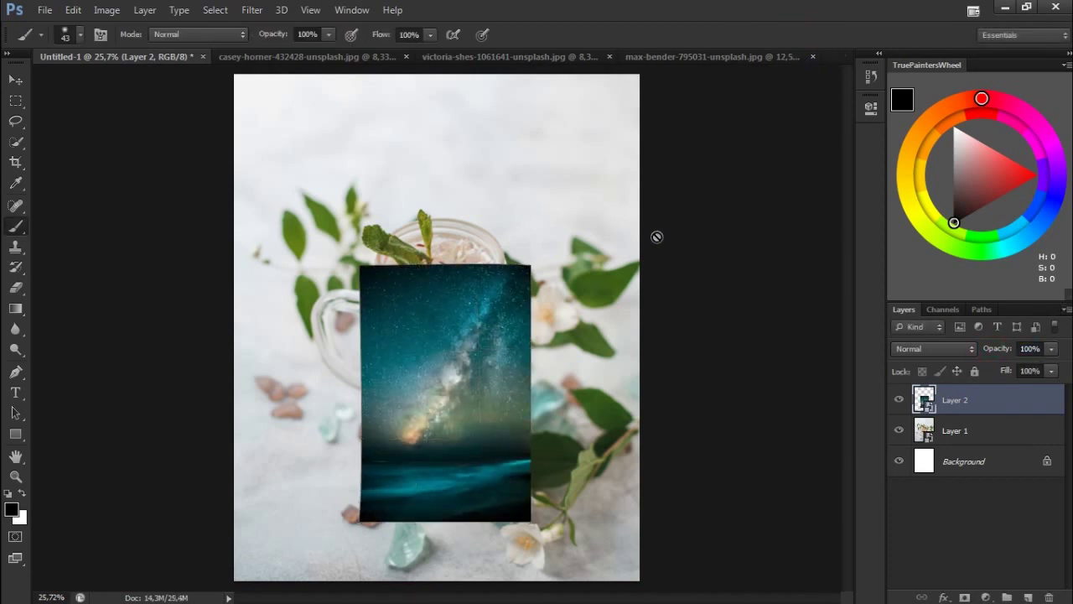
Add a layer mask to the galaxy layer and set a 174 px soft brush at 9% flow
{"action": "left_click", "coordinate": [962, 596]}
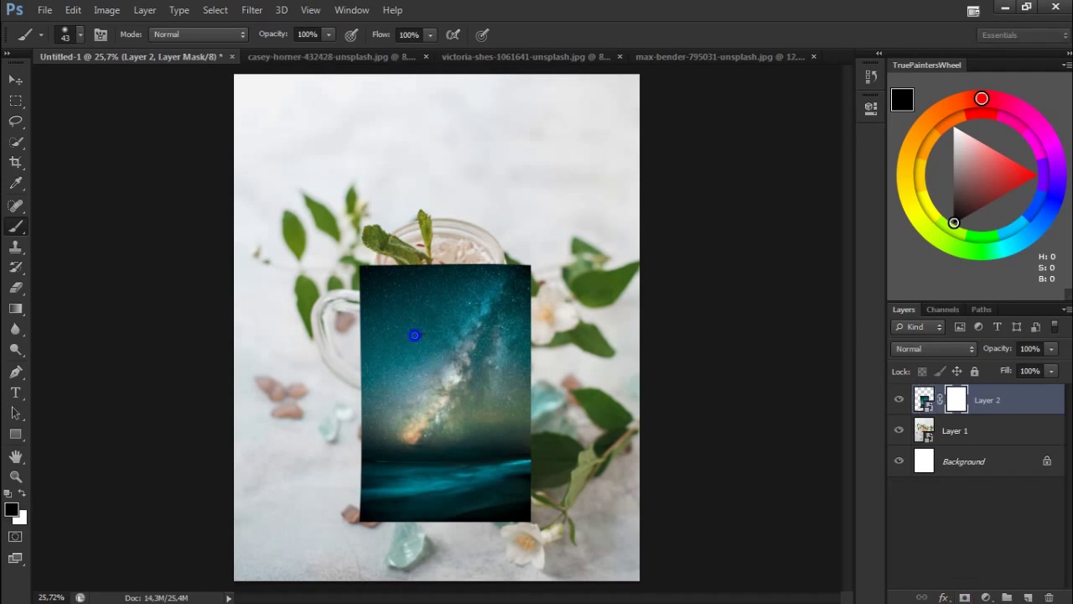
{"action": "right_click", "coordinate": [366, 348]}
{"action": "left_click_drag", "start_coordinate": [485, 374], "coordinate": [541, 375]}
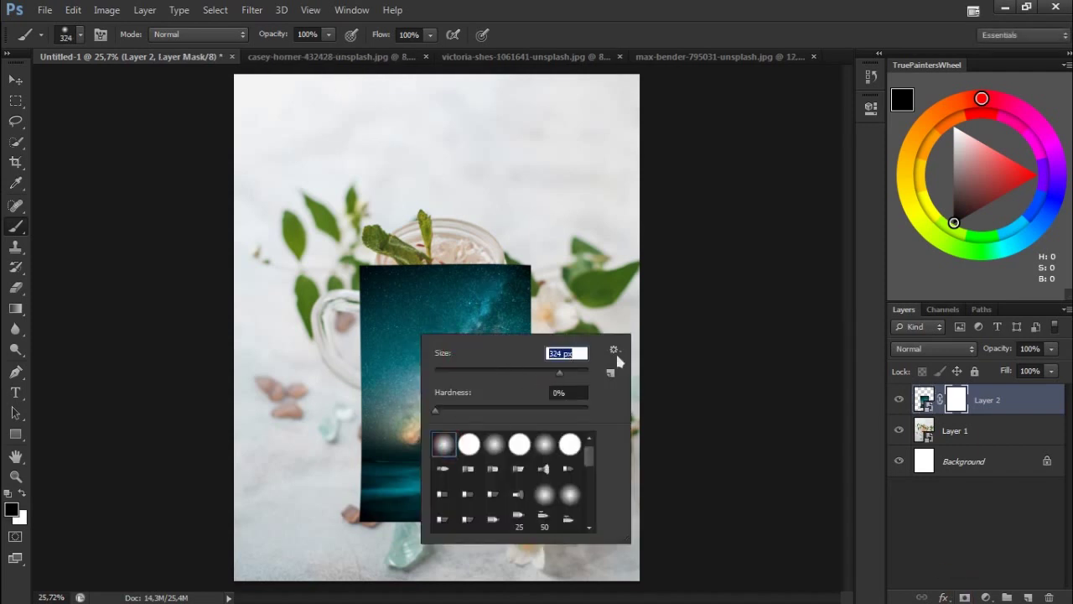
{"action": "left_click", "coordinate": [614, 349]}
{"action": "left_click", "coordinate": [684, 305]}
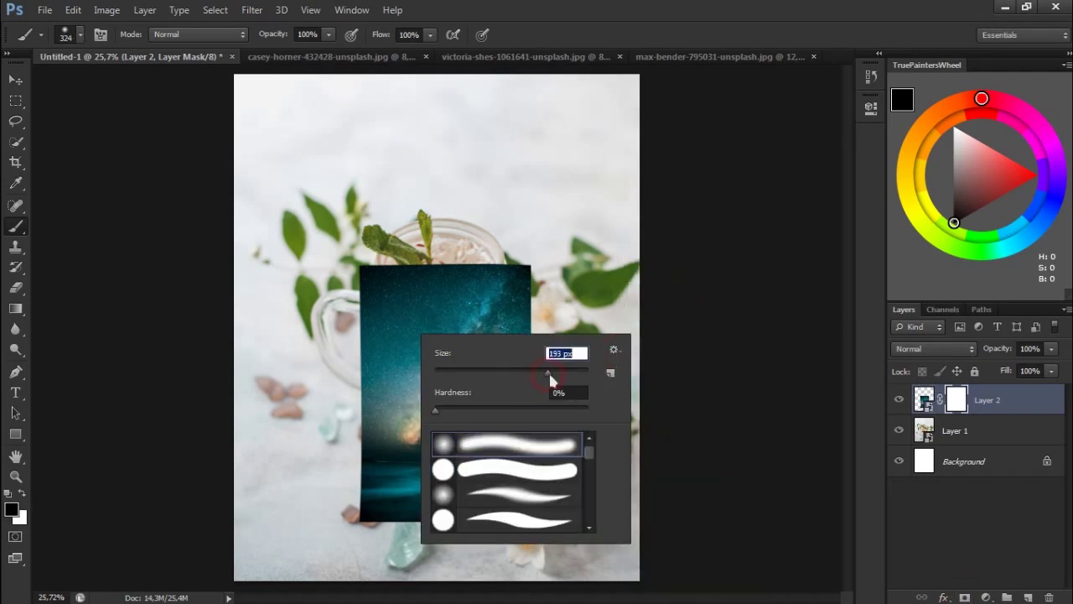
{"action": "left_click_drag", "start_coordinate": [382, 35], "coordinate": [316, 67]}
{"action": "mouse_move", "coordinate": [508, 246]}
{"action": "left_mouse_down"}
{"action": "mouse_move", "coordinate": [461, 271]}
{"action": "mouse_move", "coordinate": [473, 289]}
{"action": "left_mouse_up"}
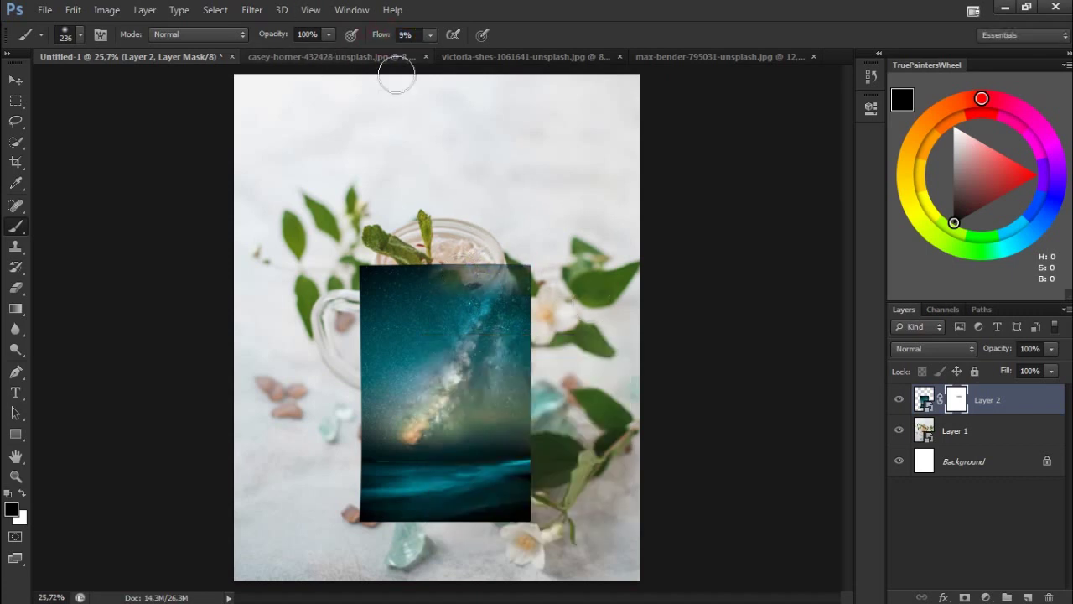
Close the source photo documents and fade out the galaxy's top-left edge on the mask
{"action": "left_click", "coordinate": [425, 57]}
{"action": "mouse_move", "coordinate": [430, 281]}
{"action": "left_mouse_down"}
{"action": "mouse_move", "coordinate": [448, 247]}
{"action": "mouse_move", "coordinate": [343, 331]}
{"action": "left_mouse_up"}
{"action": "mouse_move", "coordinate": [344, 382]}
{"action": "left_mouse_down"}
{"action": "mouse_move", "coordinate": [395, 307]}
{"action": "mouse_move", "coordinate": [436, 278]}
{"action": "left_mouse_up"}
{"action": "key", "text": "ctrl+minus"}
{"action": "key", "text": "ctrl+minus"}
Use a 399 px brush to blend the galaxy's bottom edge and dark strip into the photo
{"action": "right_click", "coordinate": [502, 375]}
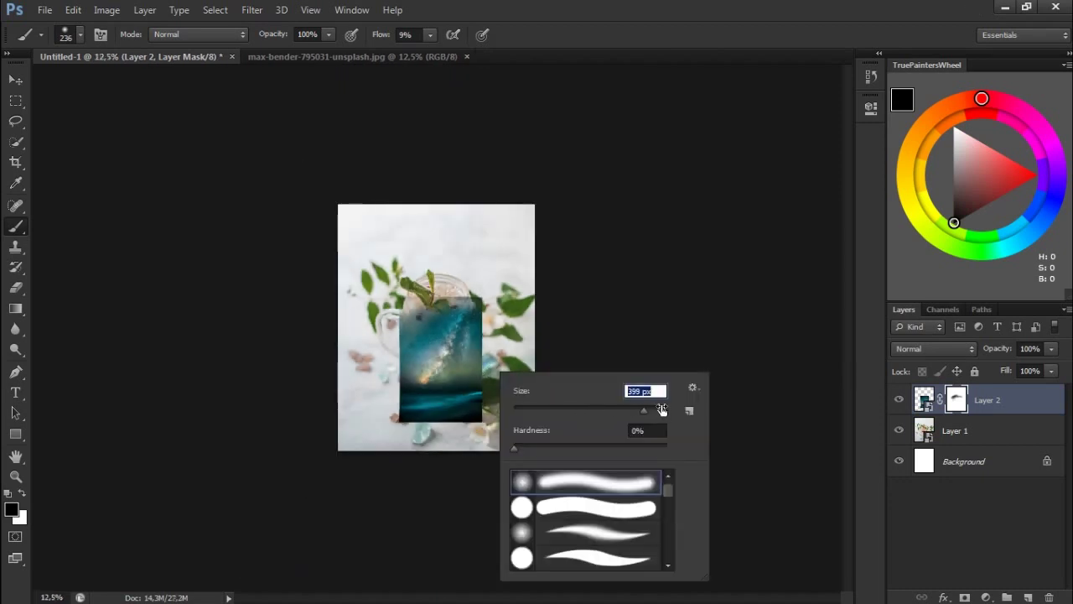
{"action": "type", "text": "399"}
{"action": "key", "text": "Return"}
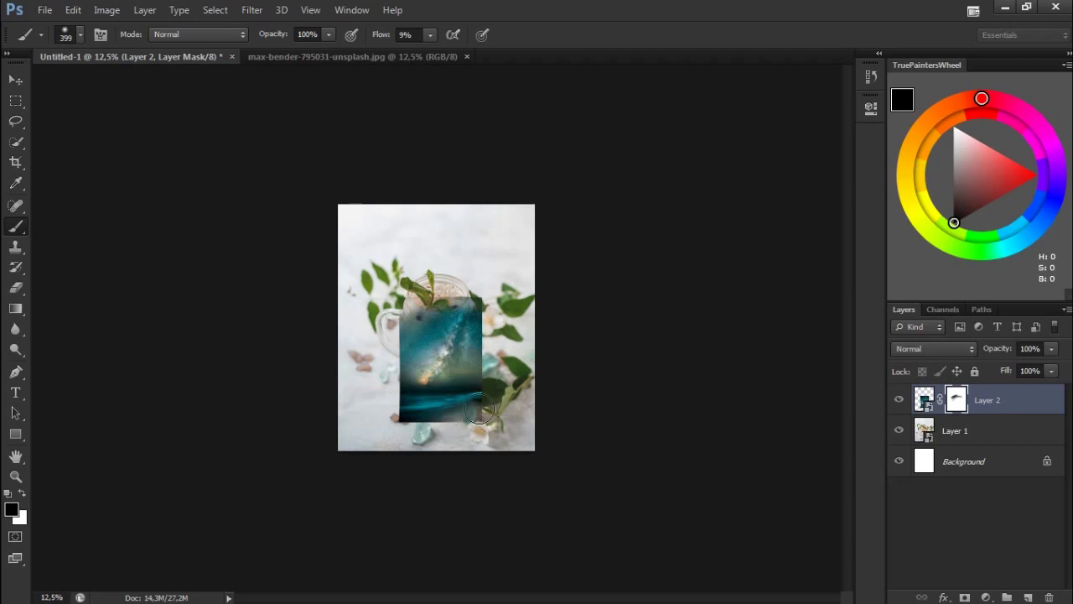
{"action": "mouse_move", "coordinate": [482, 419]}
{"action": "left_mouse_down"}
{"action": "mouse_move", "coordinate": [456, 431]}
{"action": "mouse_move", "coordinate": [478, 407]}
{"action": "mouse_move", "coordinate": [475, 323]}
{"action": "mouse_move", "coordinate": [489, 384]}
{"action": "left_mouse_up"}
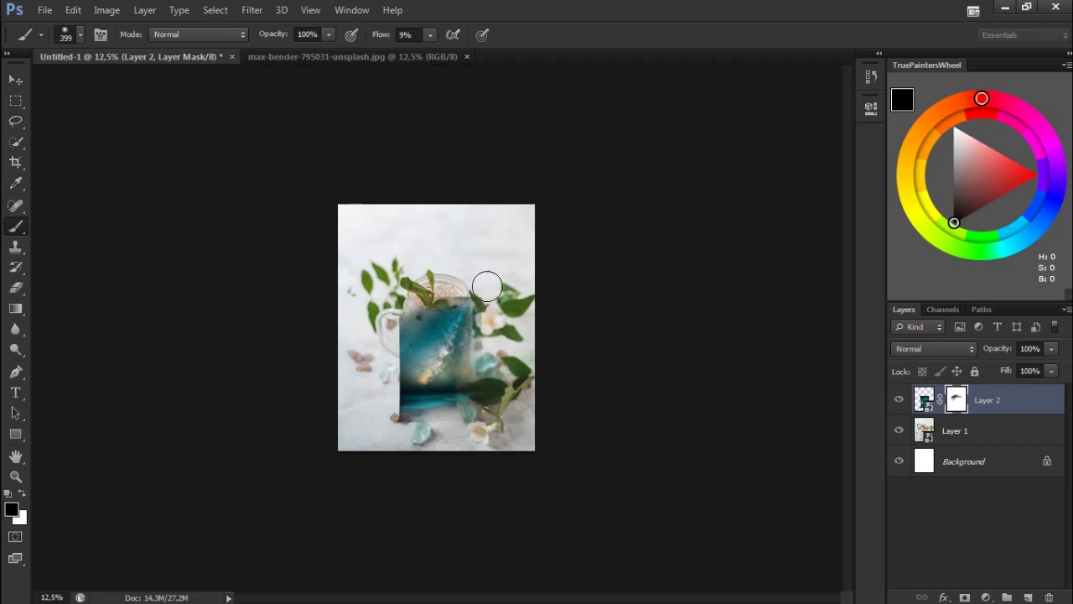
{"action": "mouse_move", "coordinate": [467, 427]}
{"action": "left_mouse_down"}
{"action": "mouse_move", "coordinate": [383, 427]}
{"action": "mouse_move", "coordinate": [393, 417]}
{"action": "left_mouse_up"}
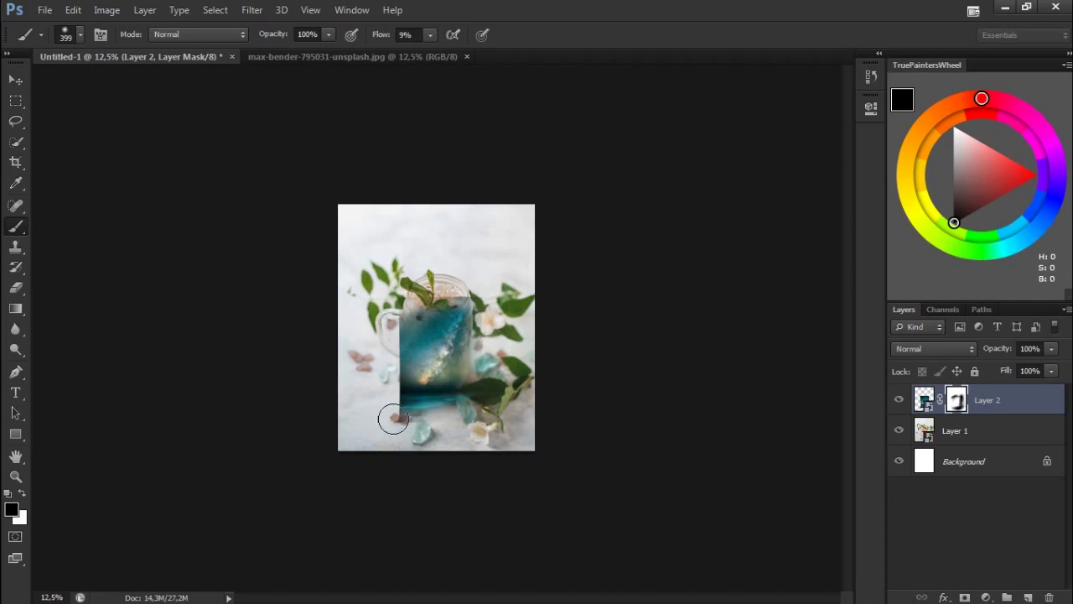
{"action": "left_click_drag", "start_coordinate": [491, 393], "coordinate": [383, 412]}
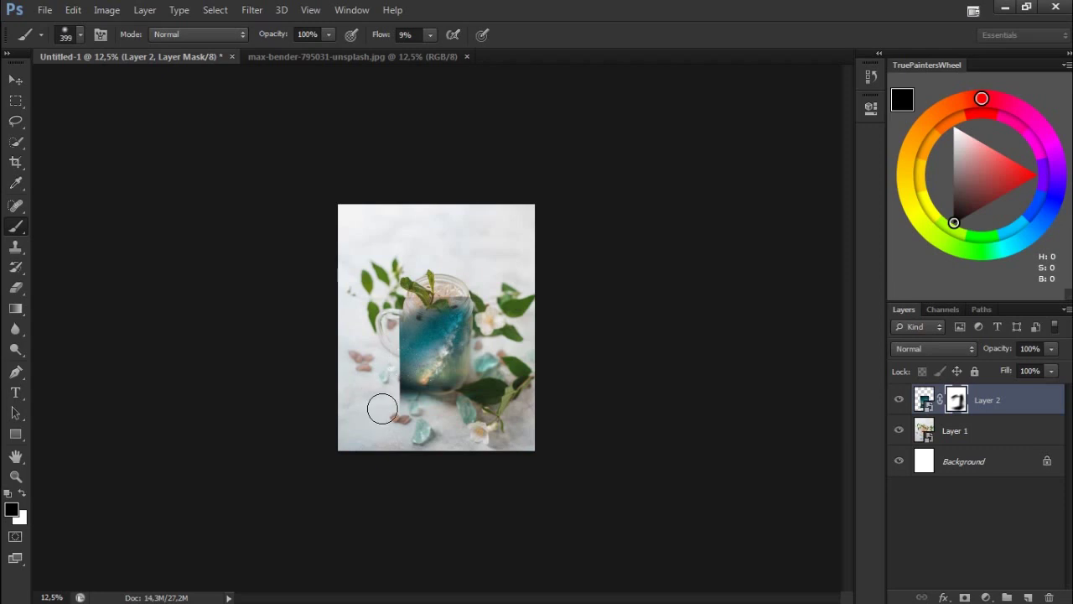
{"action": "key", "text": "ctrl+0"}
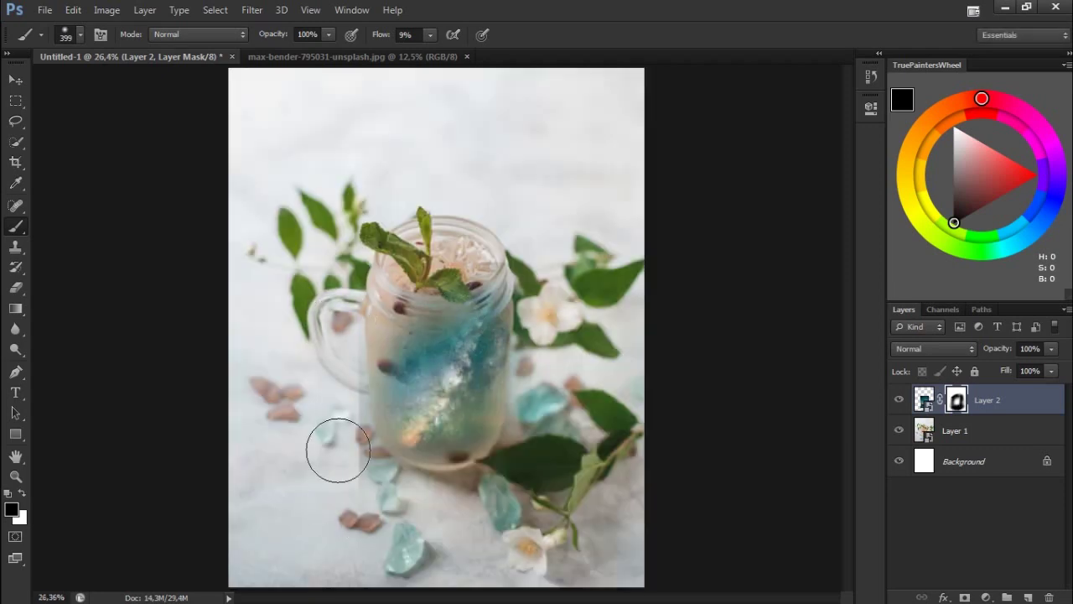
Set the mask brush to 176 px at 1% flow
{"action": "key", "text": "shift+0"}
{"action": "key", "text": "shift+1"}
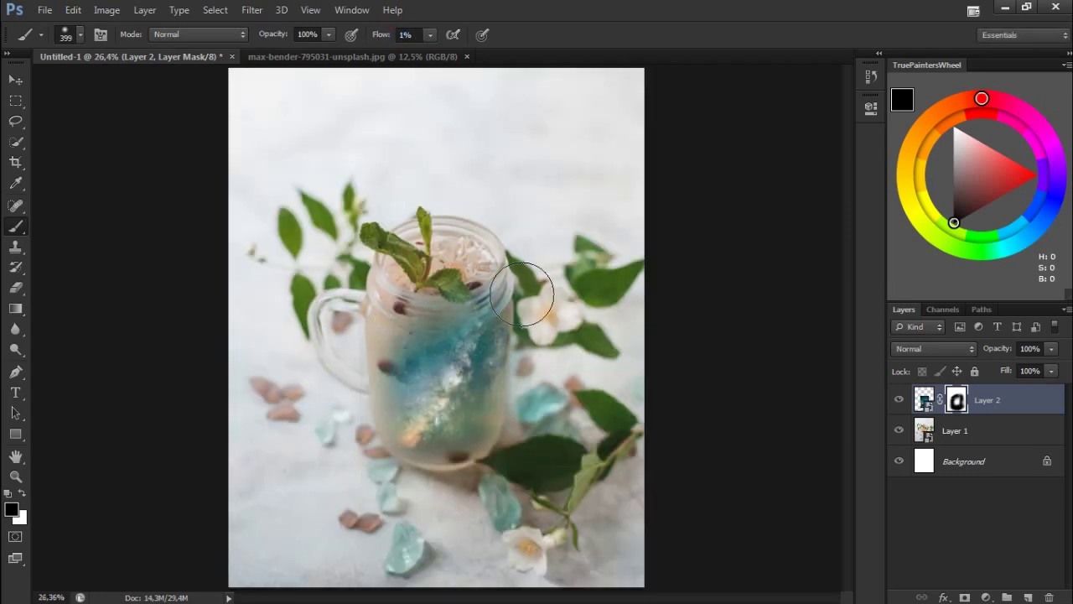
{"action": "right_click", "coordinate": [579, 302]}
{"action": "double_click", "coordinate": [738, 327]}
{"action": "type", "text": "176"}
{"action": "key", "text": "Return"}
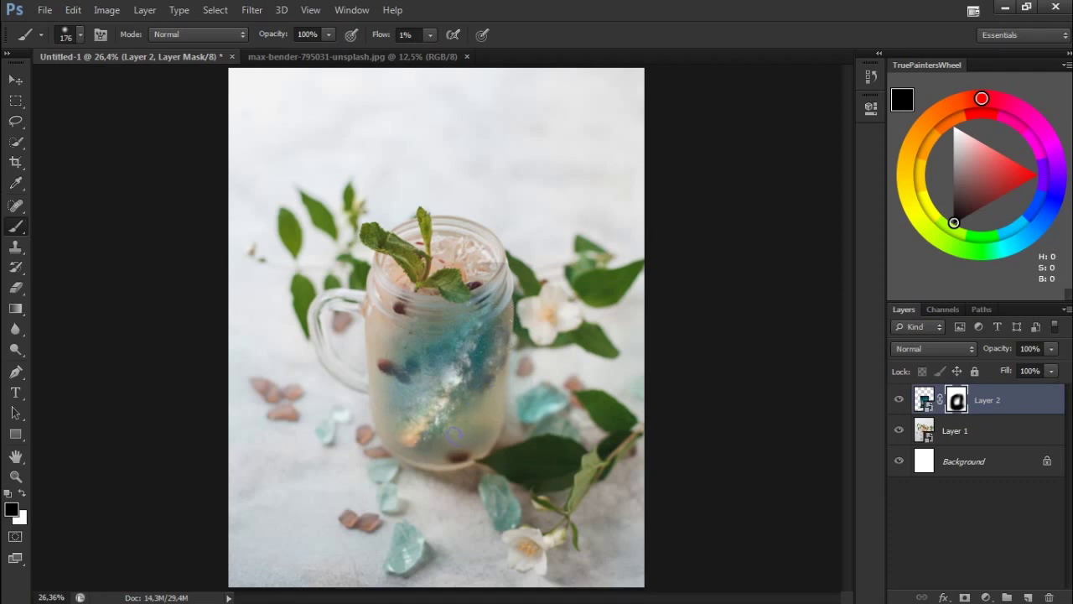
Paint the mask alternating white and black, compare with the galaxy hidden, and raise flow to 11%
{"action": "key", "text": "x"}
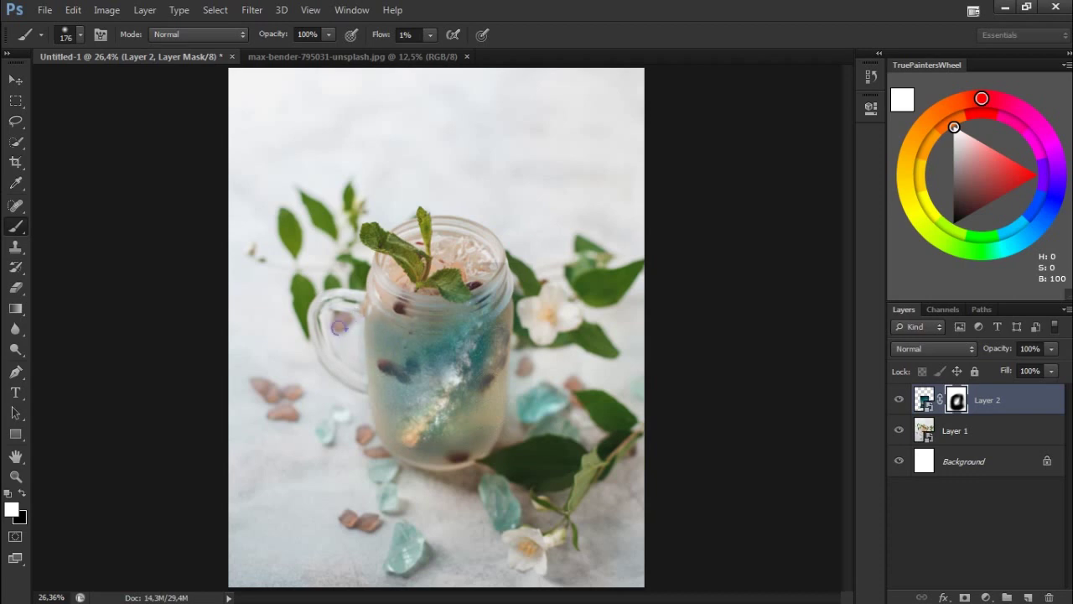
{"action": "key", "text": "x"}
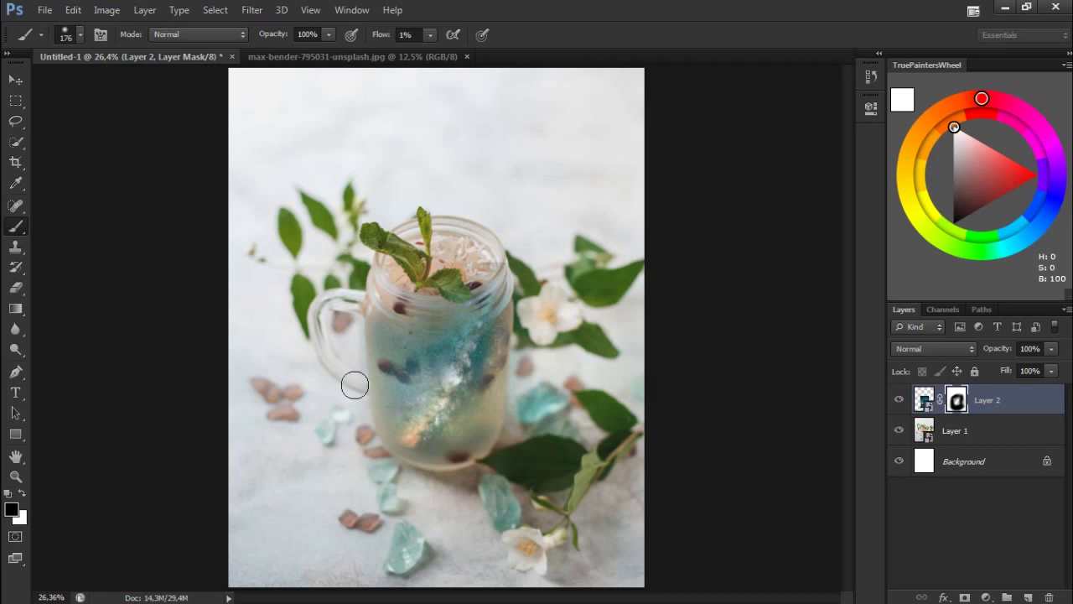
{"action": "left_click", "coordinate": [899, 400]}
{"action": "left_click_drag", "start_coordinate": [380, 37], "coordinate": [388, 38]}
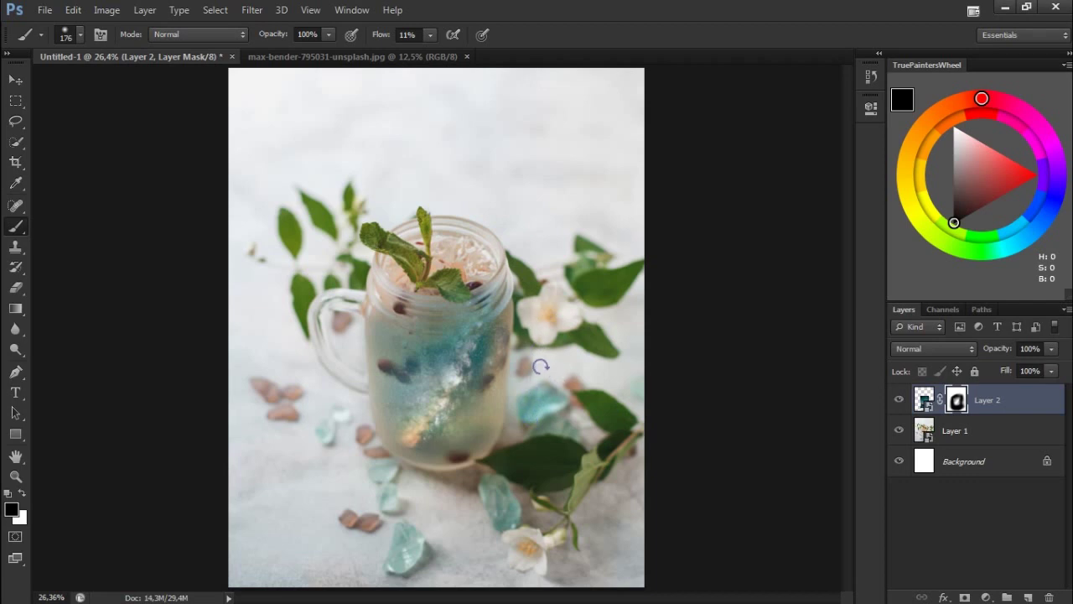
Lower Layer 2's fill slightly, zoom in on the jar, and shrink the brush to 101 px
{"action": "left_click_drag", "start_coordinate": [987, 373], "coordinate": [1025, 376]}
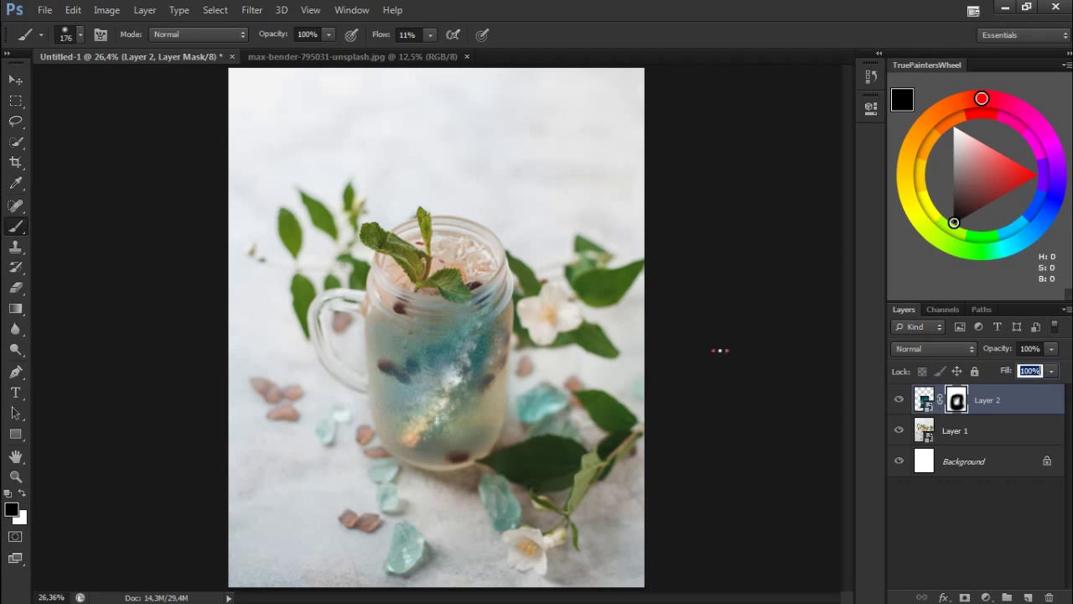
{"action": "key", "text": "ctrl+plus"}
{"action": "key", "text": "ctrl+plus"}
{"action": "scroll", "coordinate": [521, 366], "scroll_direction": "down", "scroll_amount": 3}
{"action": "right_click", "coordinate": [521, 156]}
{"action": "mouse_move", "coordinate": [573, 172]}
{"action": "left_mouse_down"}
{"action": "mouse_move", "coordinate": [433, 159]}
{"action": "mouse_move", "coordinate": [357, 172]}
{"action": "mouse_move", "coordinate": [478, 189]}
{"action": "mouse_move", "coordinate": [385, 143]}
{"action": "left_mouse_up"}
{"action": "key", "text": "Return"}
Set brush flow to about 6% and paint the mask, toggling between white and black
{"action": "key", "text": "shift+2"}
{"action": "key", "text": "shift+1"}
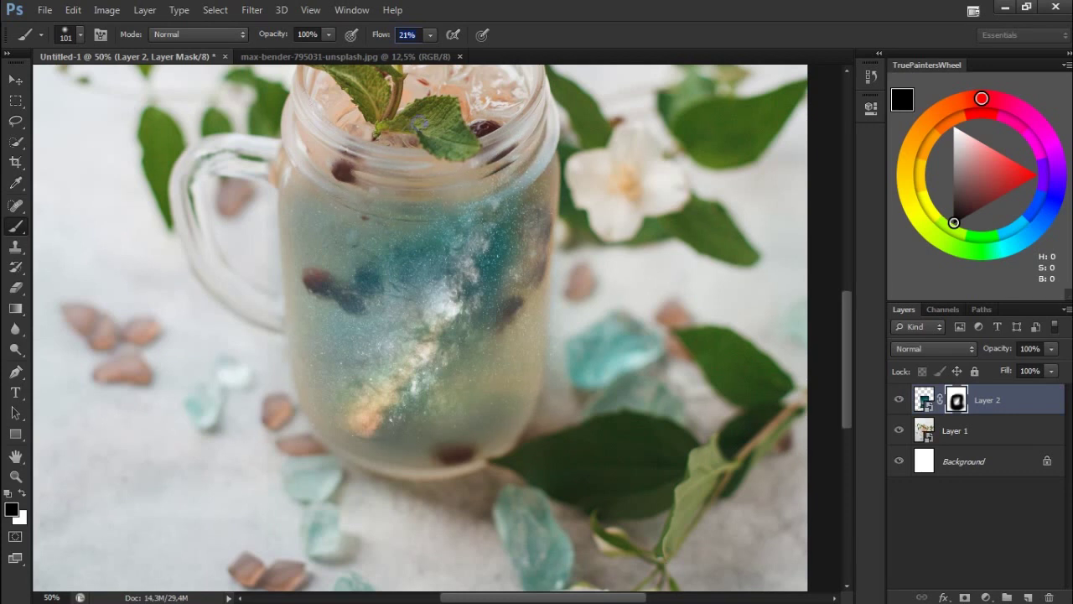
{"action": "left_click_drag", "start_coordinate": [388, 37], "coordinate": [375, 39]}
{"action": "key", "text": "x"}
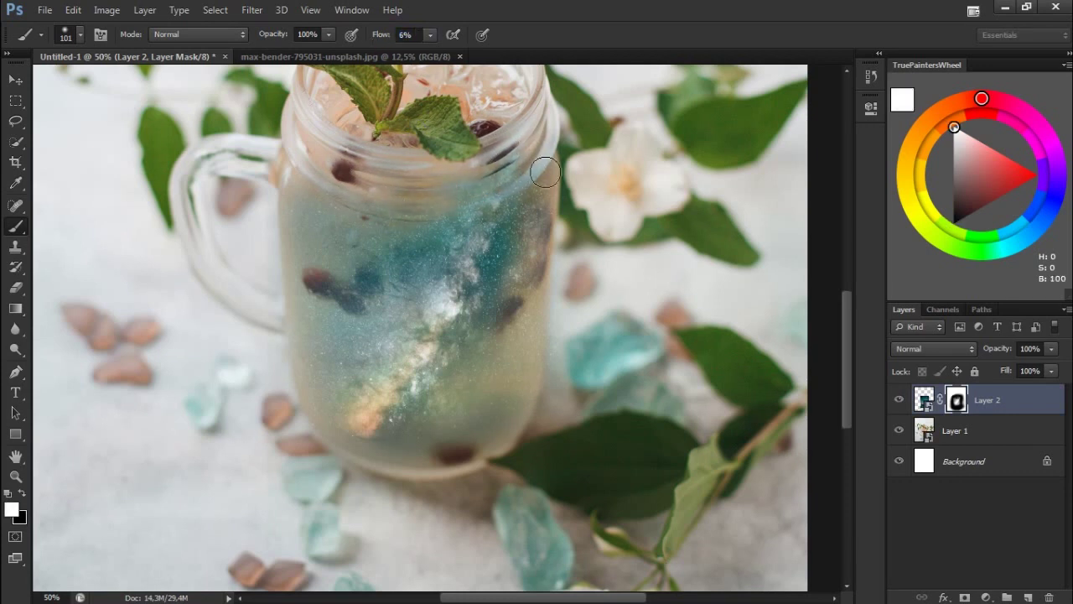
{"action": "key", "text": "x"}
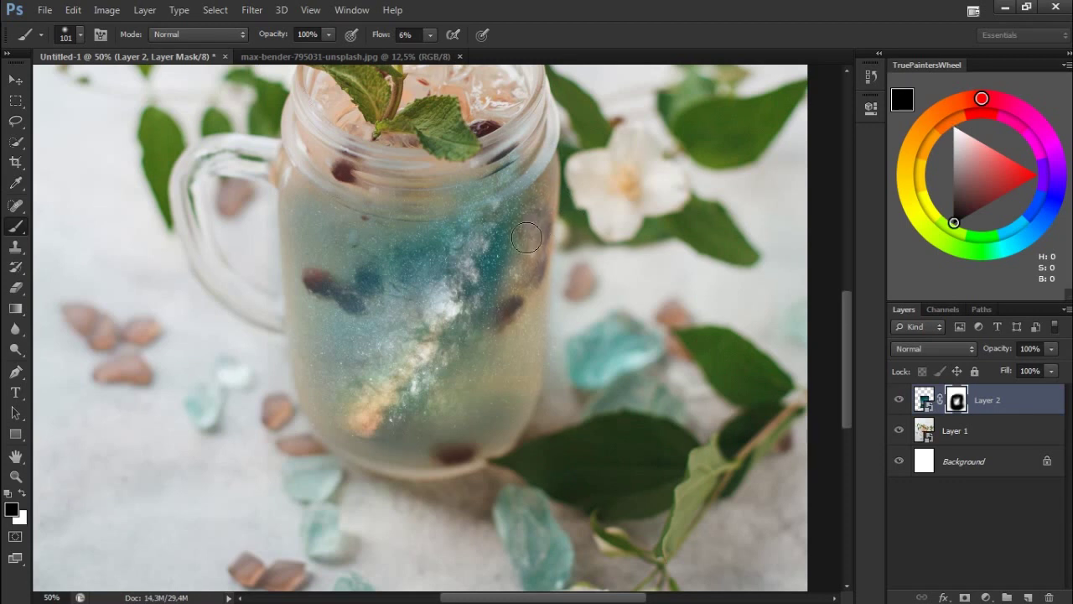
{"action": "key", "text": "x"}
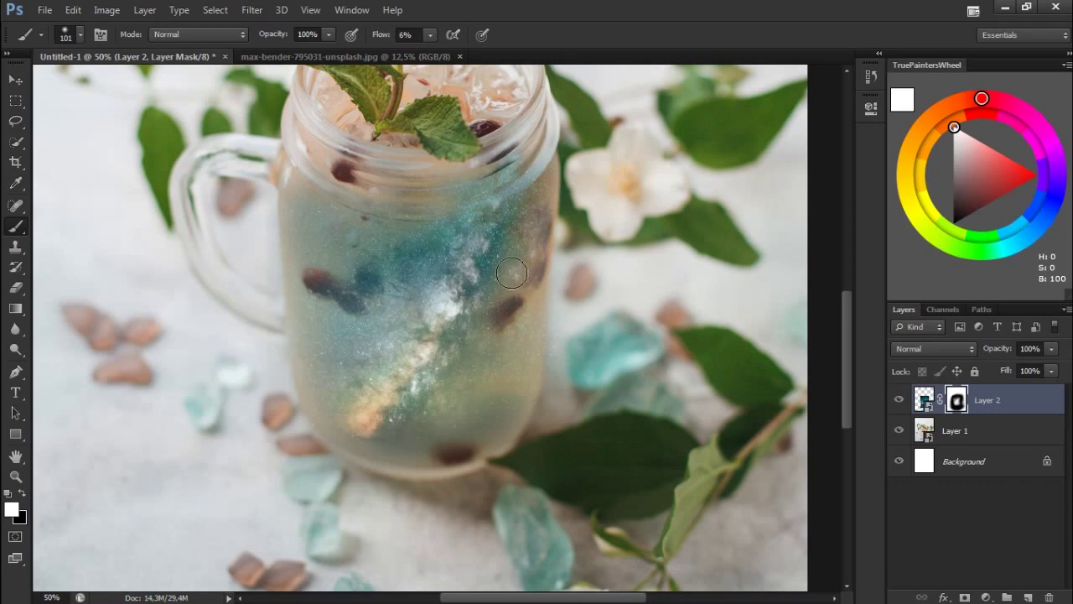
{"action": "key", "text": "x"}
{"action": "key", "text": "x"}
{"action": "key", "text": "x"}
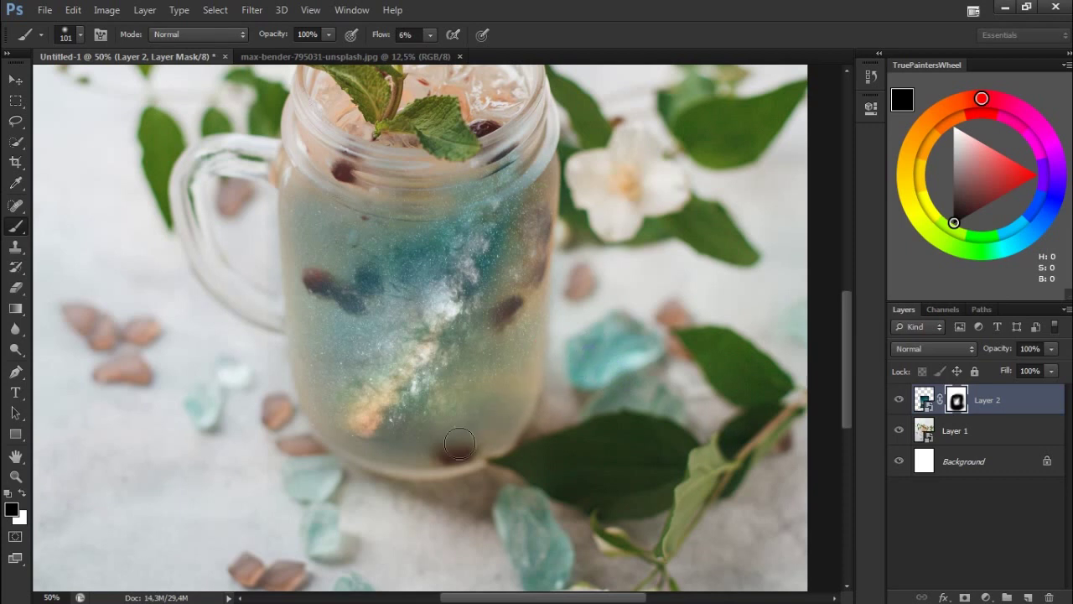
Paint the mask with a 121 px brush at 1% flow, alternating white and black
{"action": "right_click", "coordinate": [629, 387]}
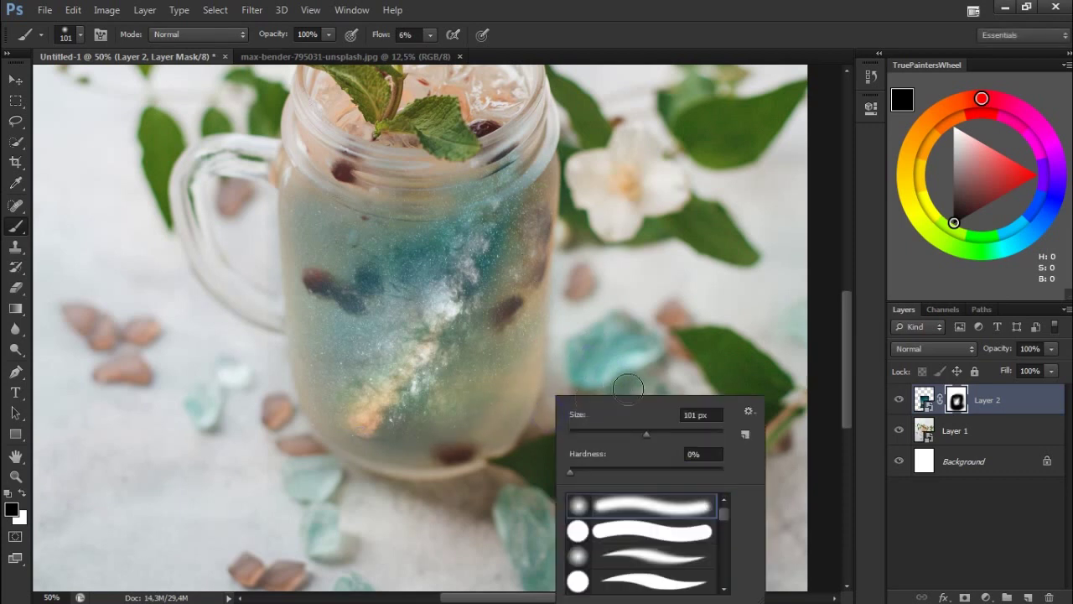
{"action": "key", "text": "Return"}
{"action": "key", "text": "x"}
{"action": "key", "text": "x"}
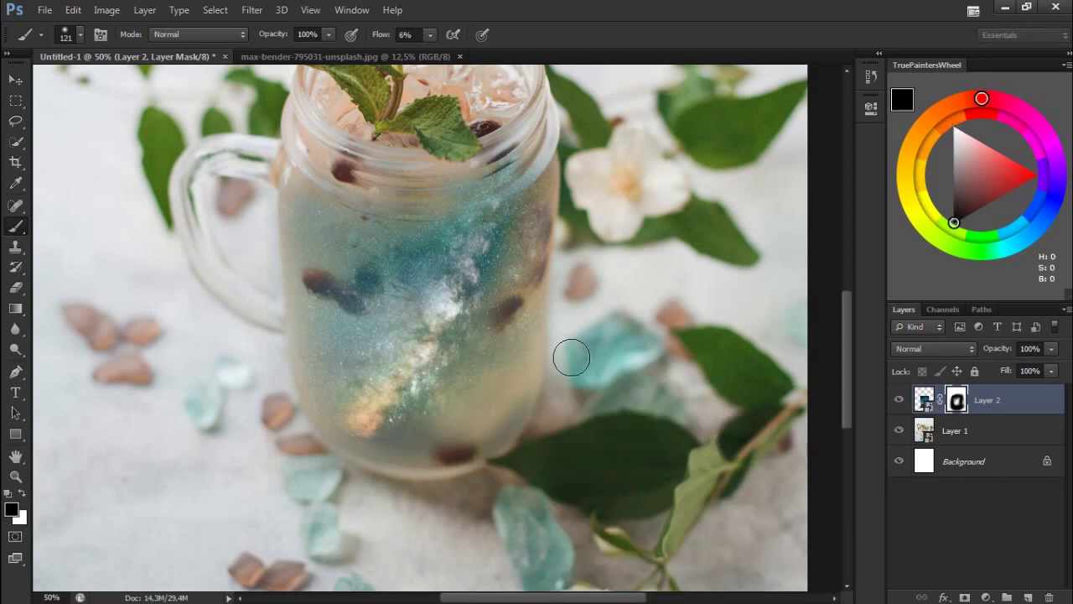
{"action": "key", "text": "x"}
{"action": "key", "text": "x"}
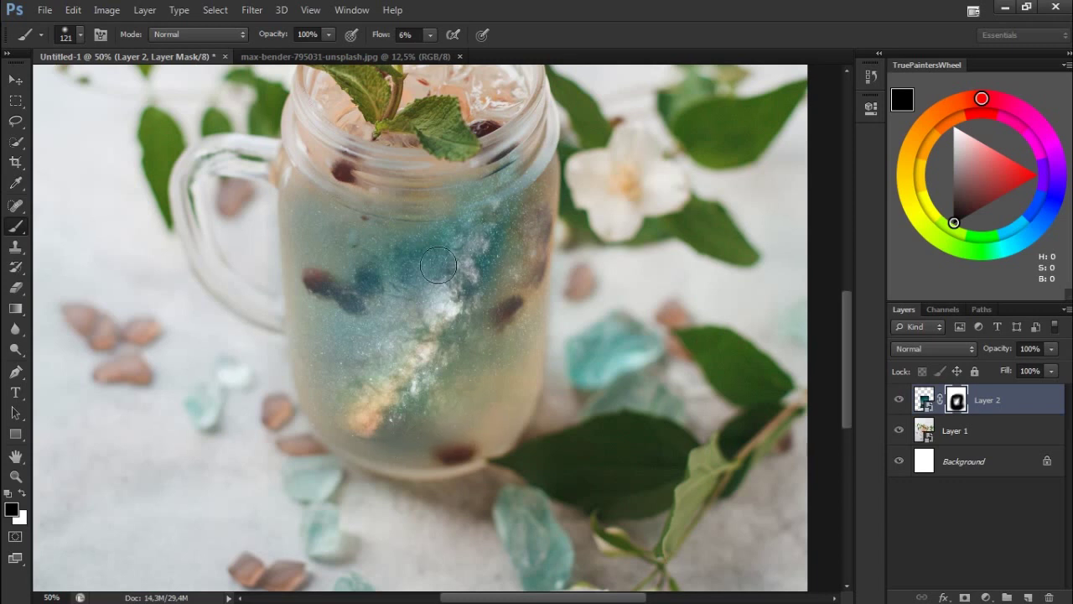
{"action": "left_click_drag", "start_coordinate": [383, 34], "coordinate": [380, 34]}
{"action": "key", "text": "x"}
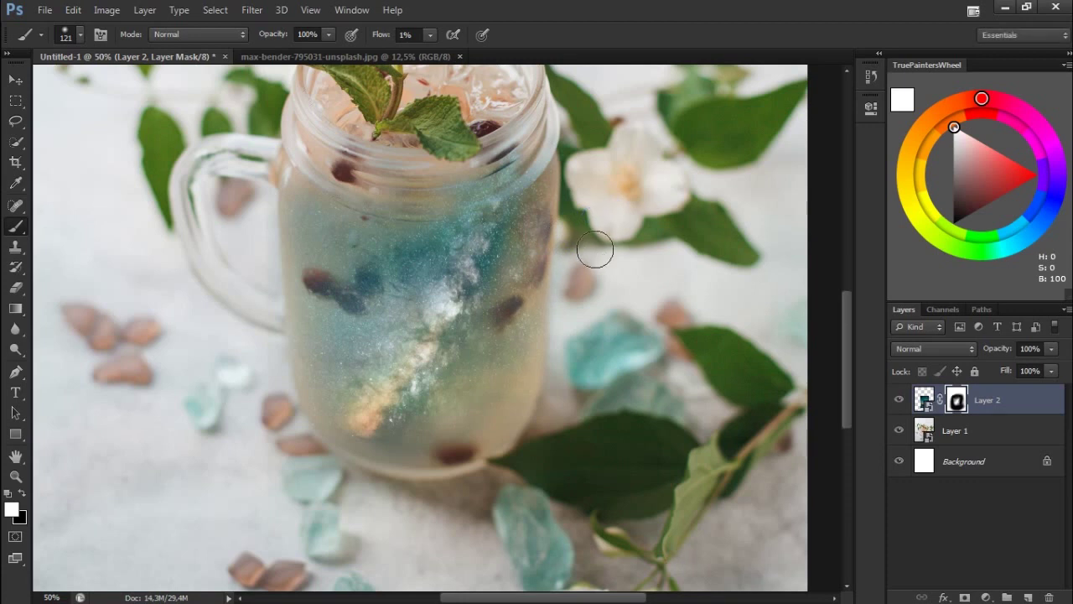
{"action": "key", "text": "x"}
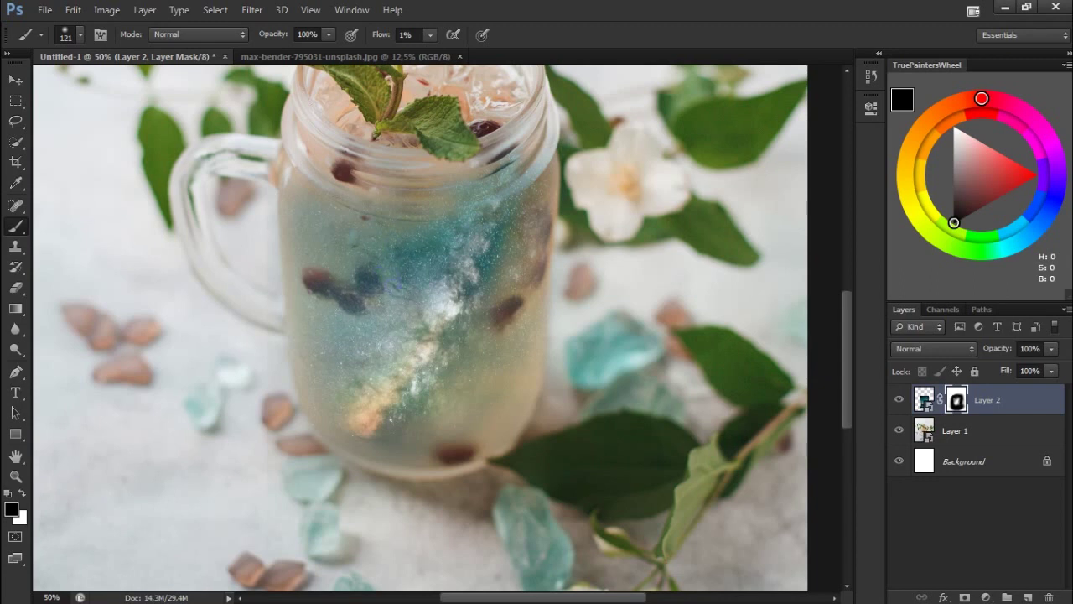
Refine mask details inside the jar with brush sizes of 60, 135 and 53 px
{"action": "right_click", "coordinate": [423, 247]}
{"action": "type", "text": "60"}
{"action": "key", "text": "Return"}
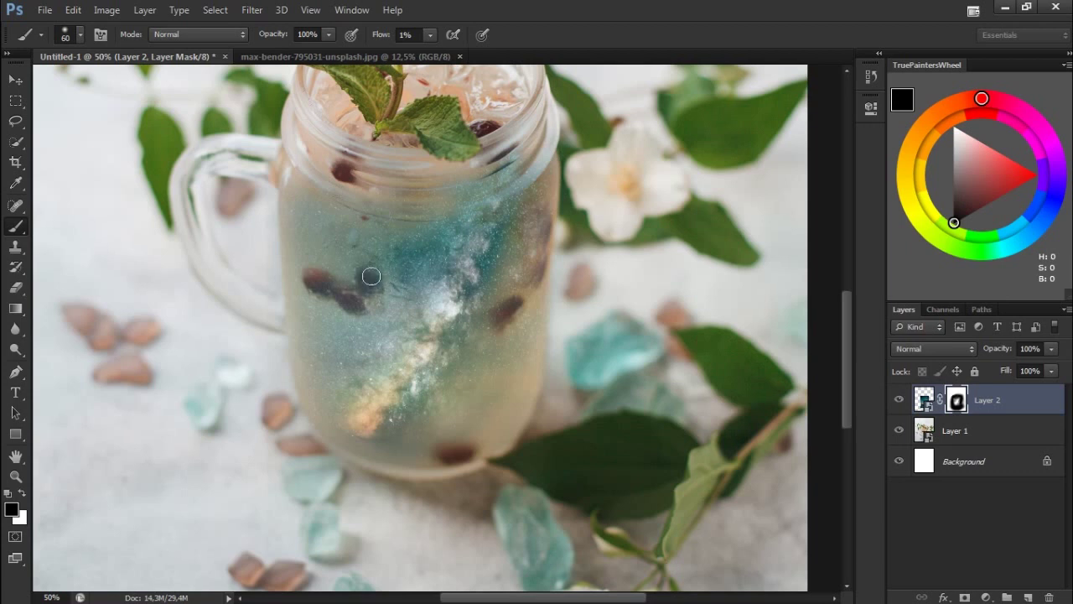
{"action": "right_click", "coordinate": [448, 294]}
{"action": "type", "text": "135"}
{"action": "key", "text": "Return"}
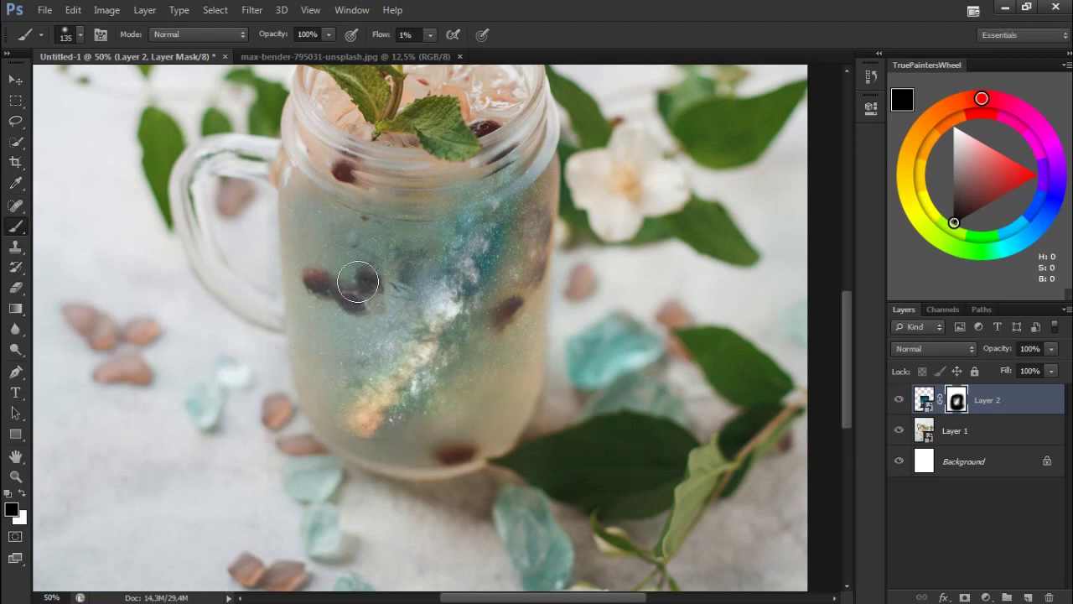
{"action": "right_click", "coordinate": [438, 215]}
{"action": "type", "text": "53"}
{"action": "key", "text": "Return"}
Raise flow to 16%, paint with a 139 px brush, and compare the galaxy layer on and off
{"action": "left_click_drag", "start_coordinate": [382, 41], "coordinate": [395, 40]}
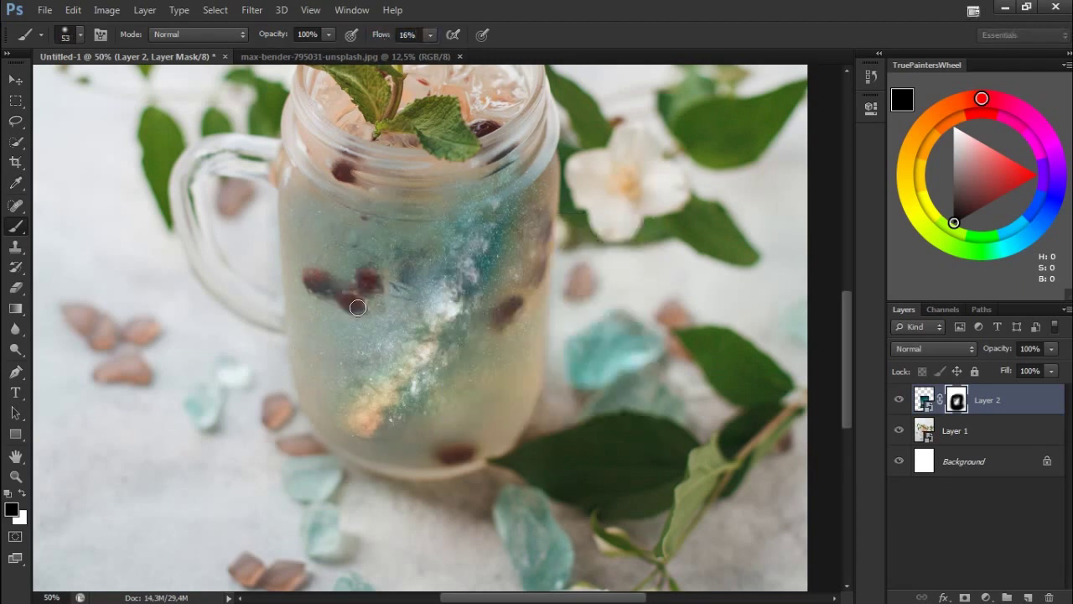
{"action": "left_click", "coordinate": [899, 400]}
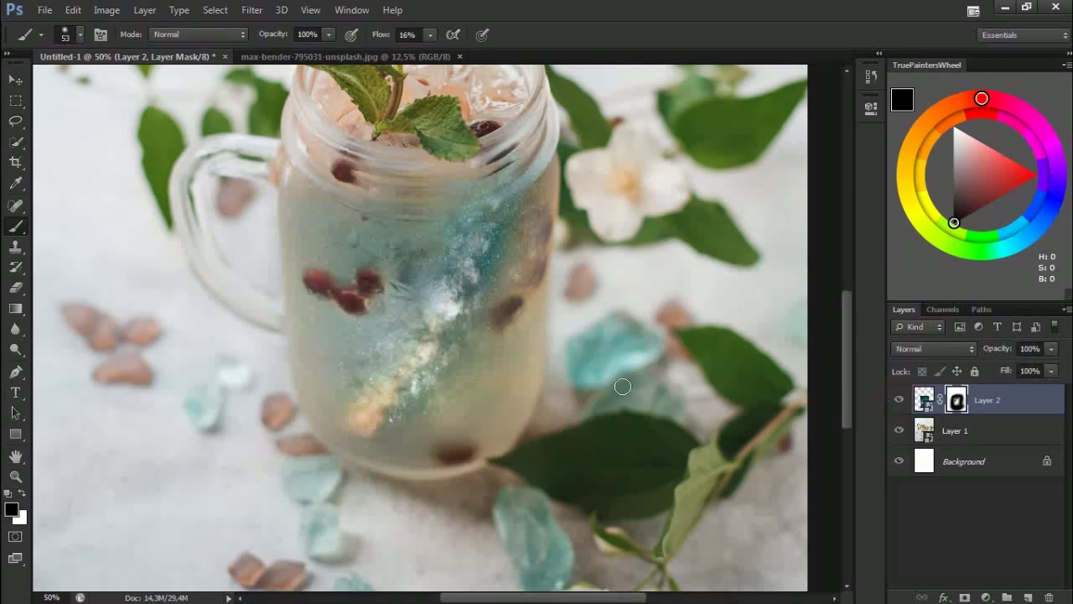
{"action": "right_click", "coordinate": [624, 387]}
{"action": "left_click_drag", "start_coordinate": [687, 421], "coordinate": [727, 426]}
{"action": "key", "text": "Return"}
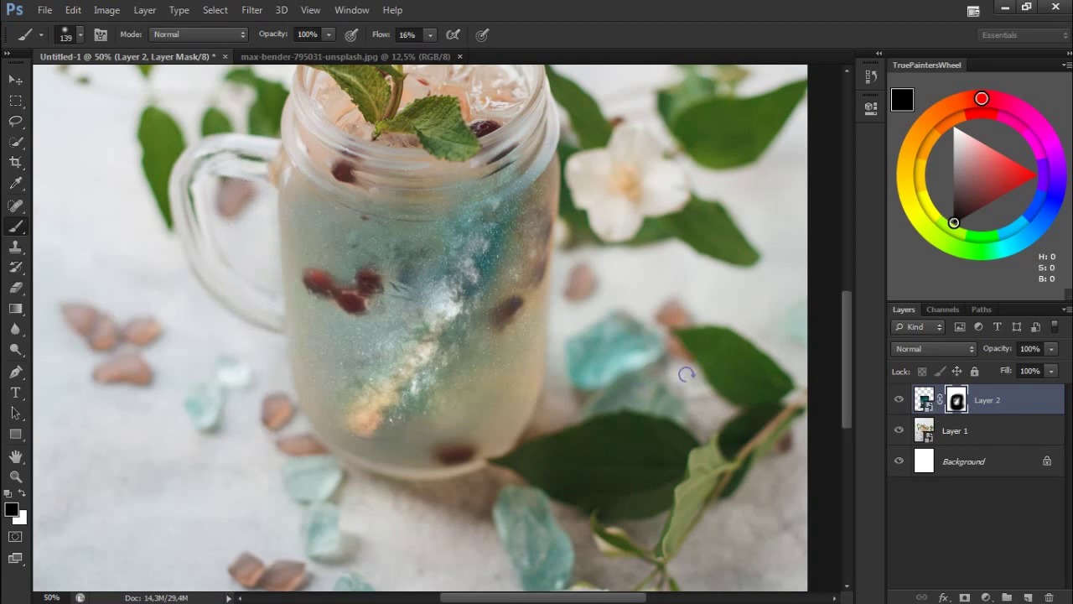
{"action": "key", "text": "ctrl+0"}
{"action": "left_click", "coordinate": [899, 400]}
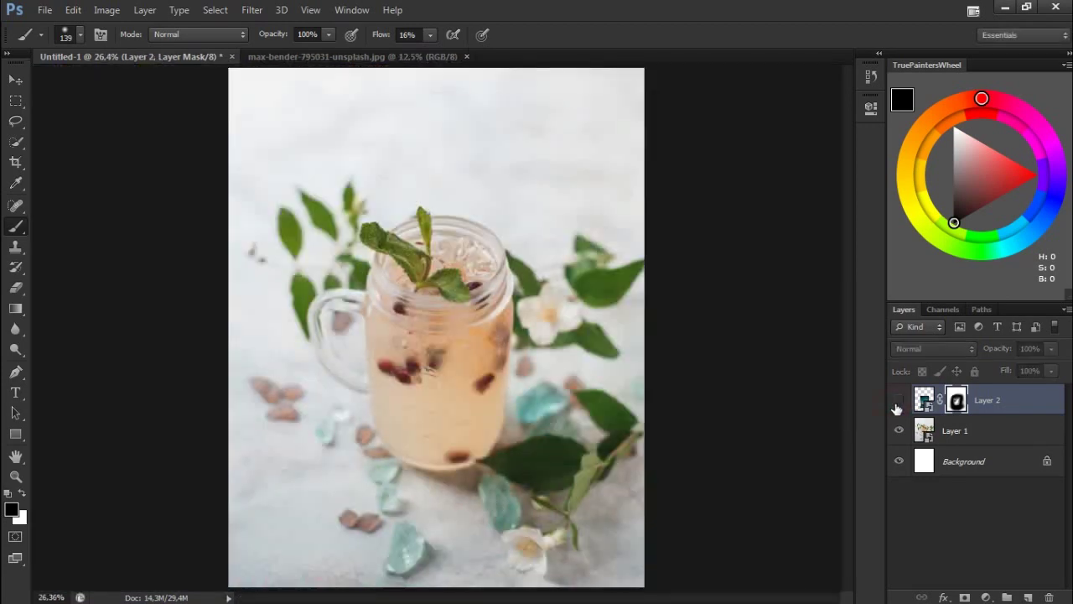
{"action": "left_click", "coordinate": [898, 401]}
In the sky photo, marquee-select the plane and its smoke trail and copy it
{"action": "left_click", "coordinate": [352, 57]}
{"action": "key", "text": "m"}
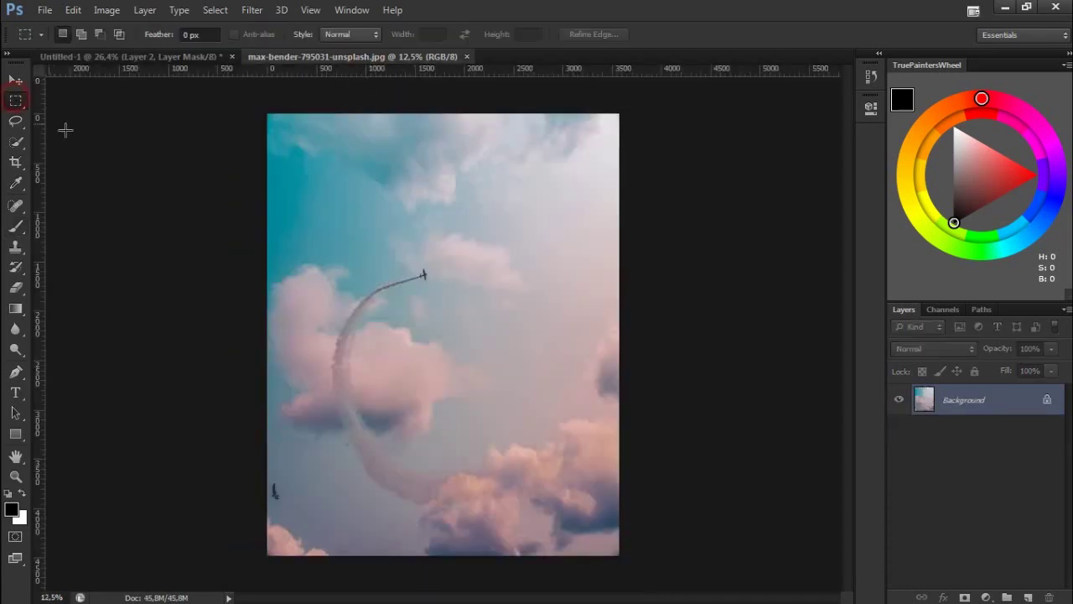
{"action": "left_click_drag", "start_coordinate": [433, 265], "coordinate": [326, 391]}
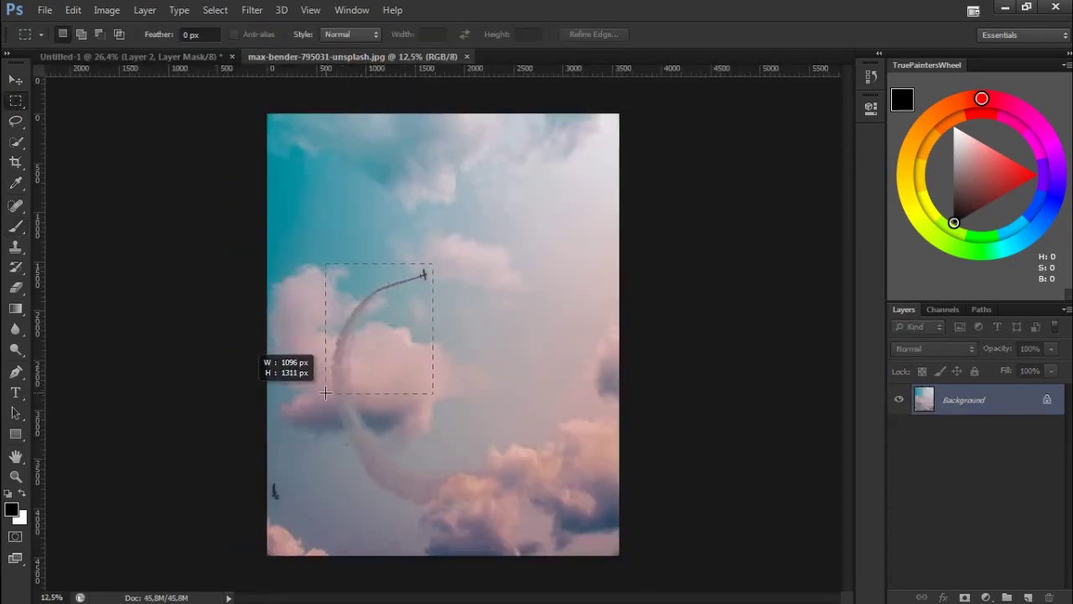
{"action": "key", "text": "ctrl+c"}
Paste the plane trail into the jar composition as a smart-object Layer 3, then hide it
{"action": "left_click", "coordinate": [192, 55]}
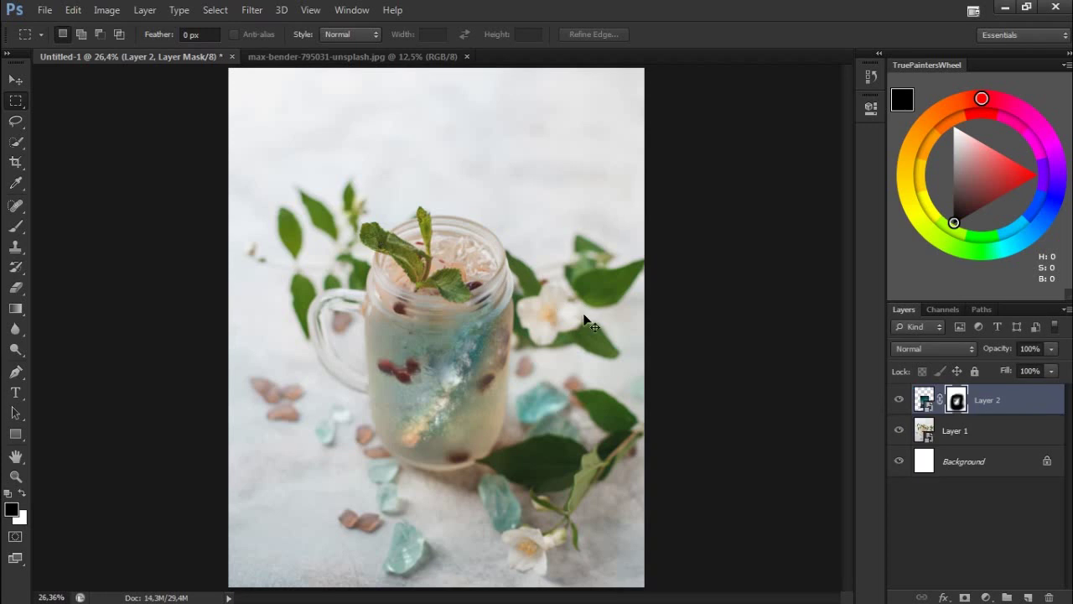
{"action": "key", "text": "ctrl+v"}
{"action": "right_click", "coordinate": [964, 407]}
{"action": "left_click", "coordinate": [780, 206]}
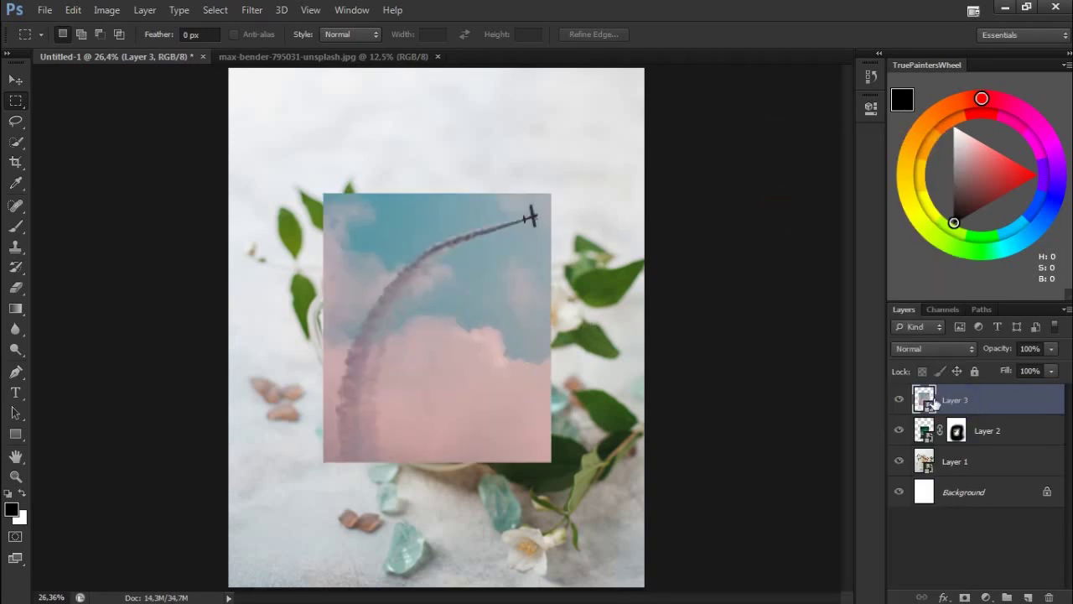
{"action": "left_click", "coordinate": [901, 401]}
Show Layer 3, then shrink, rotate and move the plane-trail image upward
{"action": "left_click", "coordinate": [900, 400]}
{"action": "key", "text": "ctrl+t"}
{"action": "left_click_drag", "start_coordinate": [551, 194], "coordinate": [496, 260]}
{"action": "left_click_drag", "start_coordinate": [520, 343], "coordinate": [510, 287]}
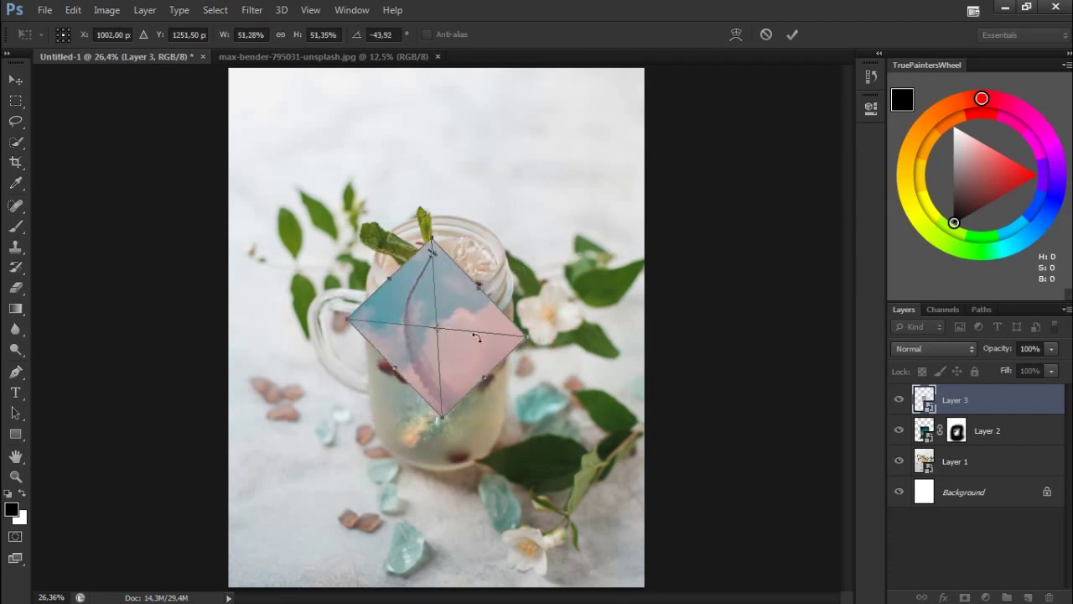
{"action": "left_click_drag", "start_coordinate": [468, 326], "coordinate": [492, 247]}
{"action": "left_click_drag", "start_coordinate": [571, 211], "coordinate": [554, 285]}
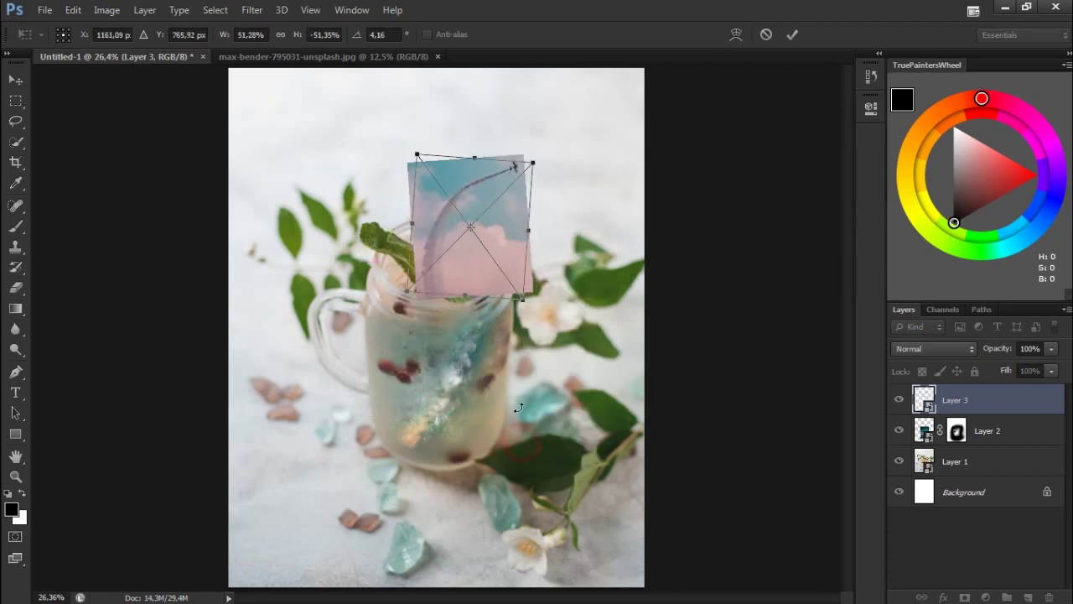
Try a diamond rotation at about 65% scale with guides shown, then cancel the transform
{"action": "left_click_drag", "start_coordinate": [521, 421], "coordinate": [579, 285]}
{"action": "left_click_drag", "start_coordinate": [492, 235], "coordinate": [484, 268]}
{"action": "left_click_drag", "start_coordinate": [442, 170], "coordinate": [434, 150]}
{"action": "left_click_drag", "start_coordinate": [473, 271], "coordinate": [478, 291]}
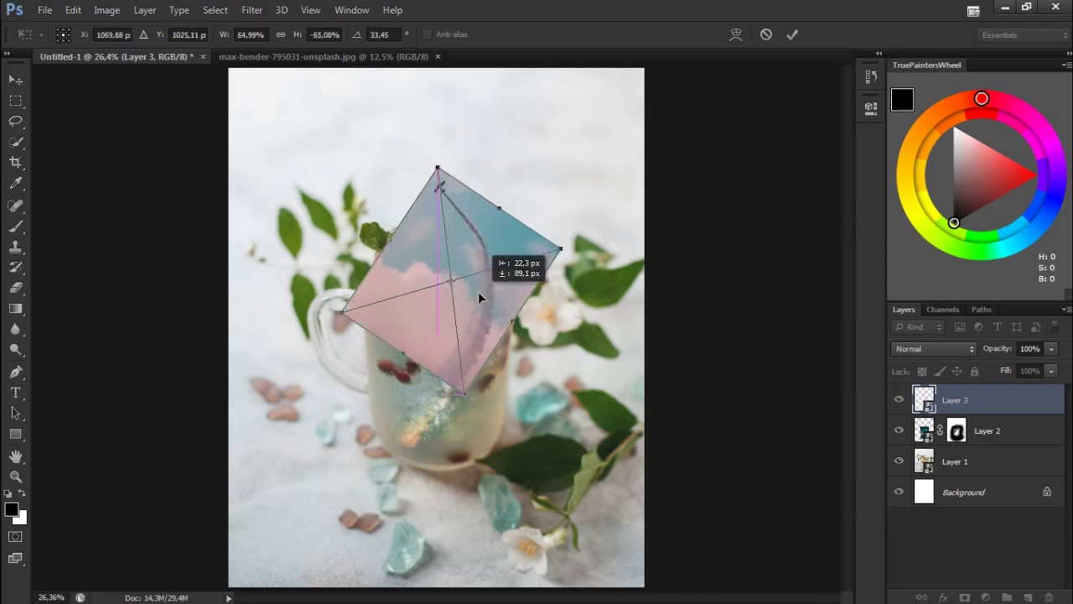
{"action": "key", "text": "ctrl+semicolon"}
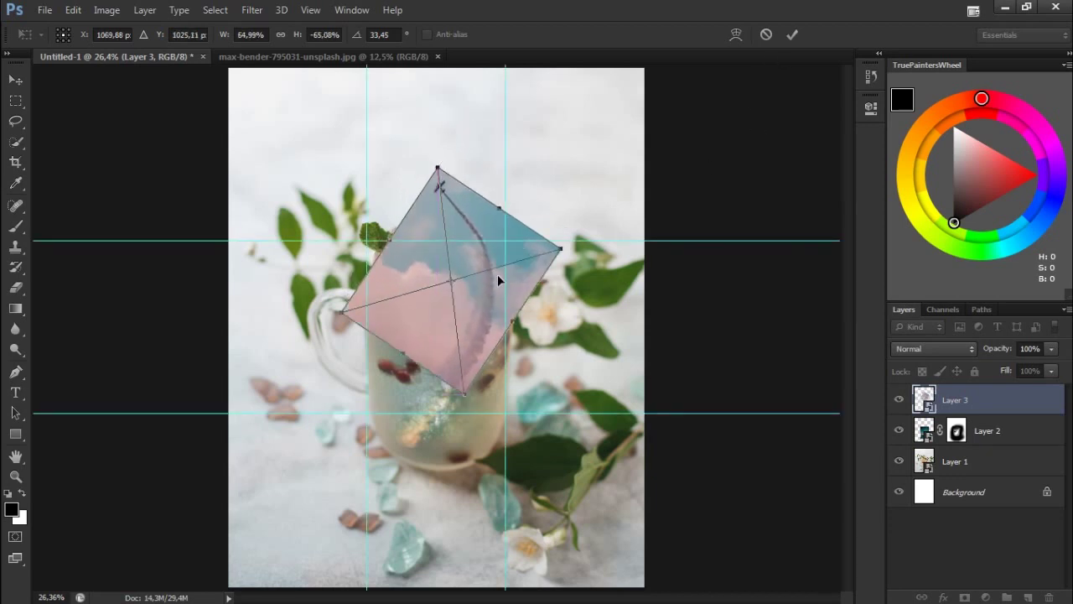
{"action": "left_click_drag", "start_coordinate": [496, 276], "coordinate": [497, 273]}
{"action": "left_click", "coordinate": [765, 35]}
Flip the plane-trail image vertically, rotate it about 40° toward the jar, and lower its opacity
{"action": "key", "text": "ctrl+t"}
{"action": "right_click", "coordinate": [495, 311]}
{"action": "left_click", "coordinate": [531, 489]}
{"action": "mouse_move", "coordinate": [491, 244]}
{"action": "left_mouse_down"}
{"action": "mouse_move", "coordinate": [562, 287]}
{"action": "mouse_move", "coordinate": [483, 309]}
{"action": "mouse_move", "coordinate": [492, 311]}
{"action": "left_mouse_up"}
{"action": "left_click_drag", "start_coordinate": [604, 218], "coordinate": [598, 231]}
{"action": "mouse_move", "coordinate": [520, 284]}
{"action": "left_mouse_down"}
{"action": "mouse_move", "coordinate": [513, 308]}
{"action": "mouse_move", "coordinate": [511, 298]}
{"action": "left_mouse_up"}
{"action": "mouse_move", "coordinate": [995, 346]}
{"action": "left_mouse_down"}
{"action": "mouse_move", "coordinate": [982, 362]}
{"action": "mouse_move", "coordinate": [879, 372]}
{"action": "mouse_move", "coordinate": [936, 374]}
{"action": "left_mouse_up"}
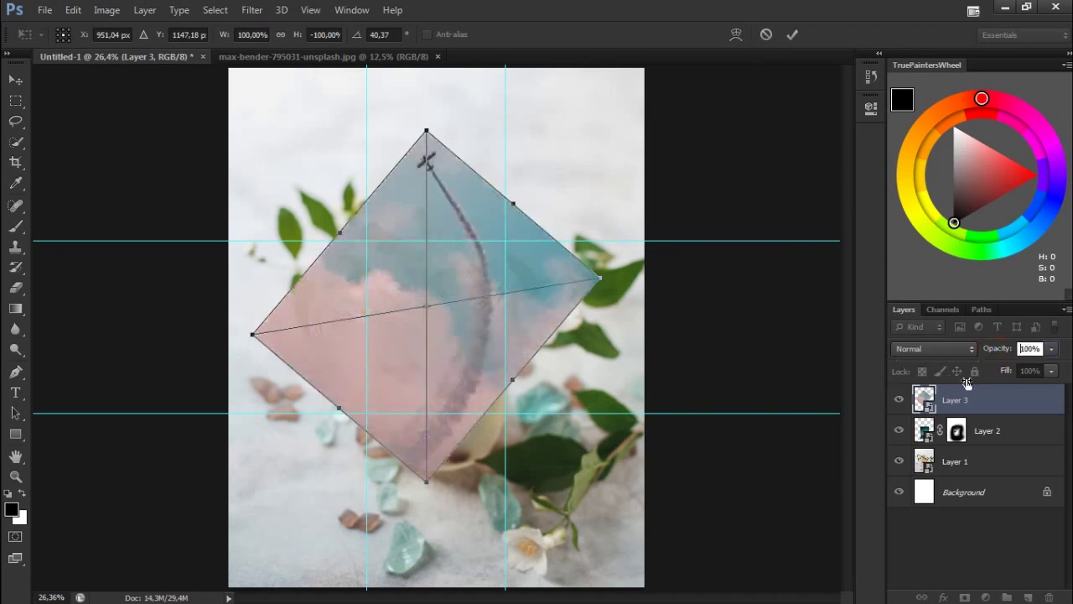
Warp the trail so it meets the jar, restore 100% opacity, and commit
{"action": "left_click", "coordinate": [735, 35]}
{"action": "left_click_drag", "start_coordinate": [486, 273], "coordinate": [466, 275]}
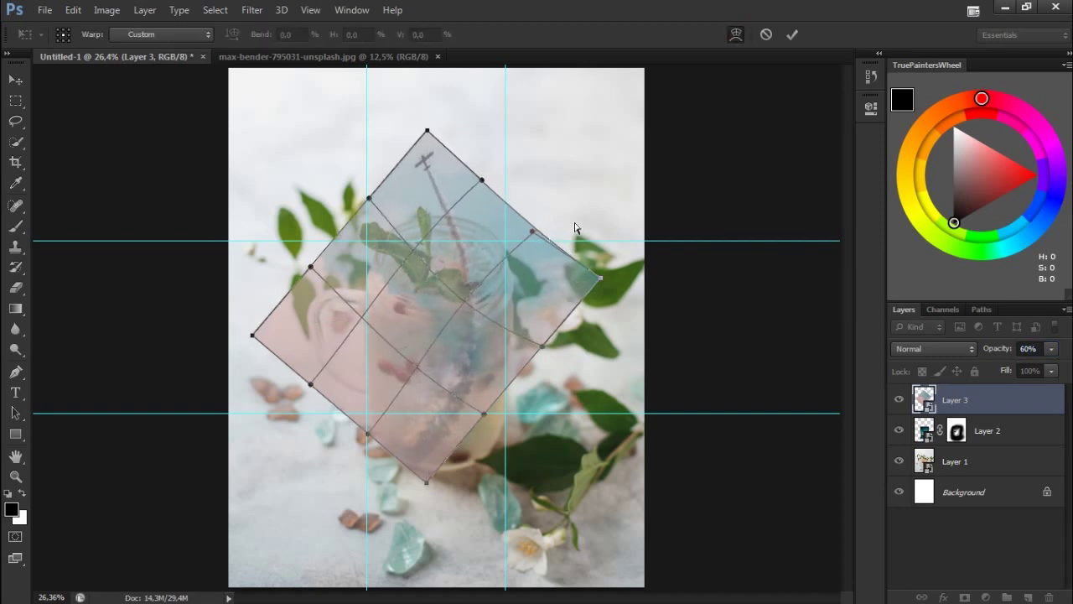
{"action": "left_click_drag", "start_coordinate": [998, 353], "coordinate": [1031, 371]}
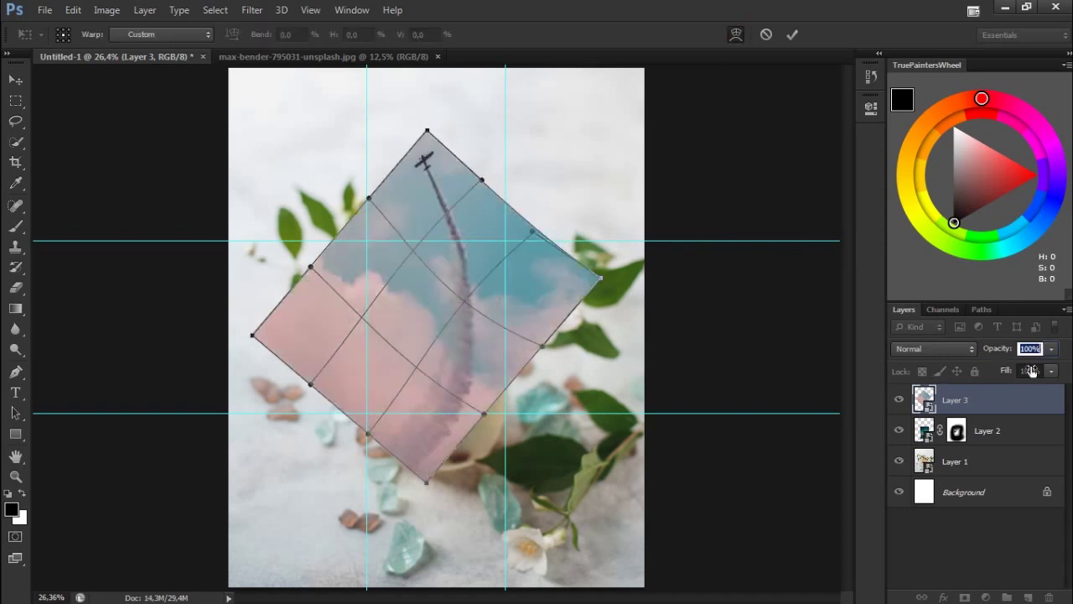
{"action": "left_click", "coordinate": [792, 34]}
Add a layer mask to Layer 3 and brush away the pink cloud and sky corner over the jar
{"action": "key", "text": "b"}
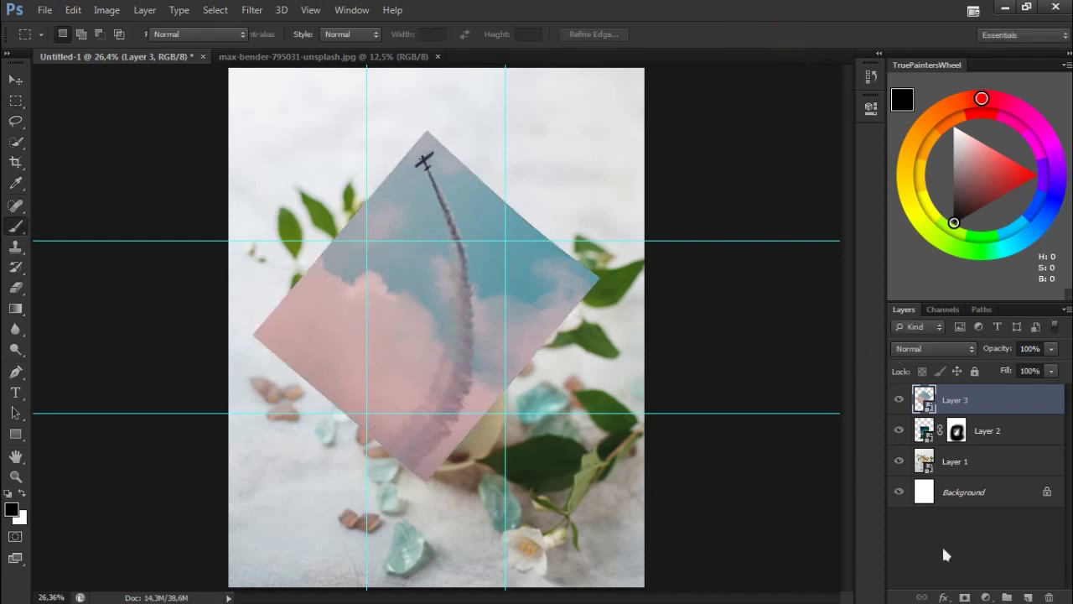
{"action": "left_click", "coordinate": [965, 597]}
{"action": "right_click", "coordinate": [485, 223]}
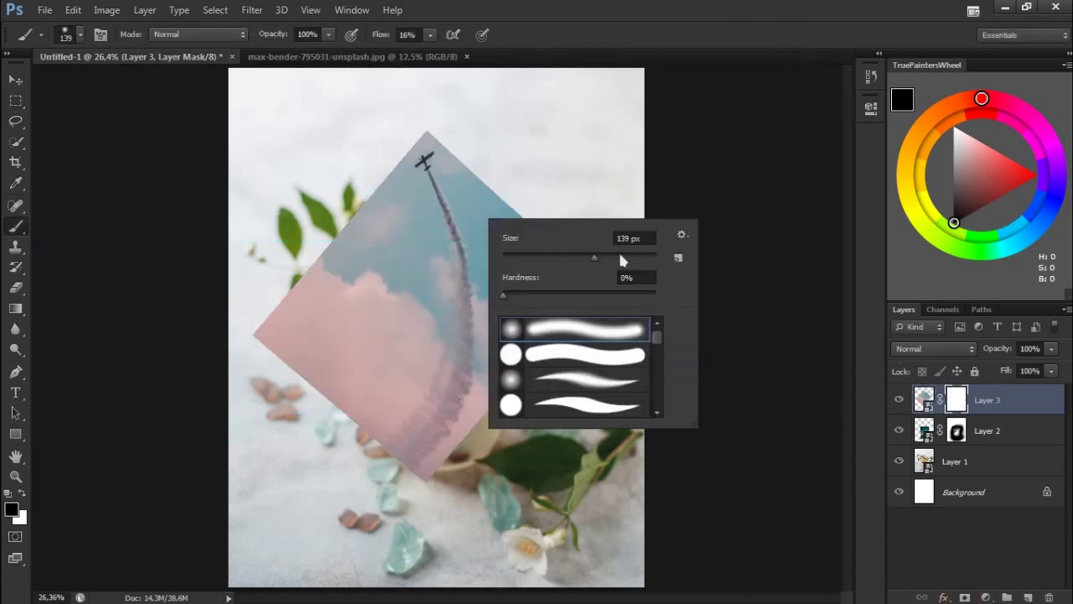
{"action": "left_click", "coordinate": [644, 38]}
{"action": "mouse_move", "coordinate": [278, 349]}
{"action": "left_mouse_down"}
{"action": "mouse_move", "coordinate": [254, 304]}
{"action": "mouse_move", "coordinate": [300, 364]}
{"action": "mouse_move", "coordinate": [347, 211]}
{"action": "mouse_move", "coordinate": [360, 381]}
{"action": "mouse_move", "coordinate": [366, 311]}
{"action": "mouse_move", "coordinate": [390, 457]}
{"action": "mouse_move", "coordinate": [432, 461]}
{"action": "mouse_move", "coordinate": [486, 383]}
{"action": "mouse_move", "coordinate": [553, 319]}
{"action": "left_mouse_up"}
{"action": "mouse_move", "coordinate": [541, 220]}
{"action": "left_mouse_down"}
{"action": "mouse_move", "coordinate": [551, 297]}
{"action": "mouse_move", "coordinate": [481, 393]}
{"action": "mouse_move", "coordinate": [421, 359]}
{"action": "left_mouse_up"}
{"action": "mouse_move", "coordinate": [466, 318]}
{"action": "left_mouse_down"}
{"action": "mouse_move", "coordinate": [424, 306]}
{"action": "mouse_move", "coordinate": [411, 342]}
{"action": "left_mouse_up"}
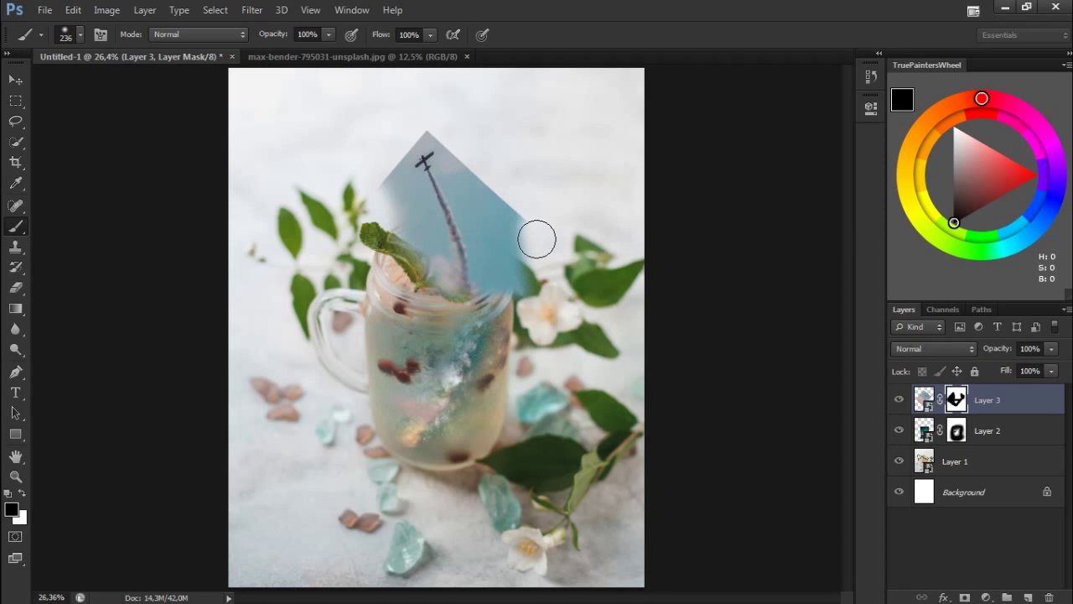
Hide the blue sky over the jar top, then shrink the brush to 62 px
{"action": "left_click", "coordinate": [899, 400]}
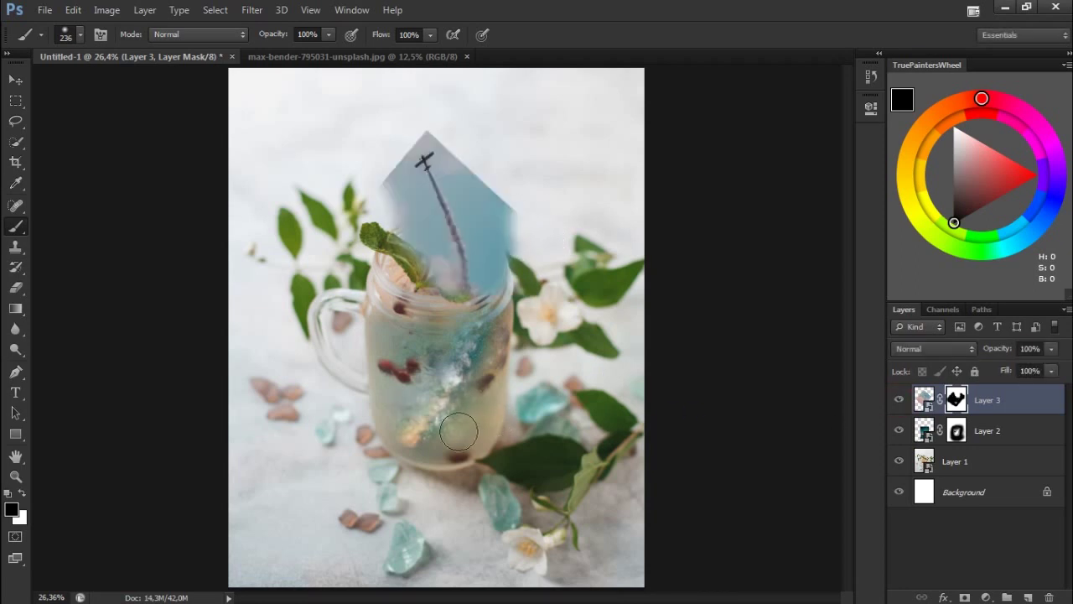
{"action": "scroll", "coordinate": [550, 124], "scroll_direction": "up", "scroll_amount": 1}
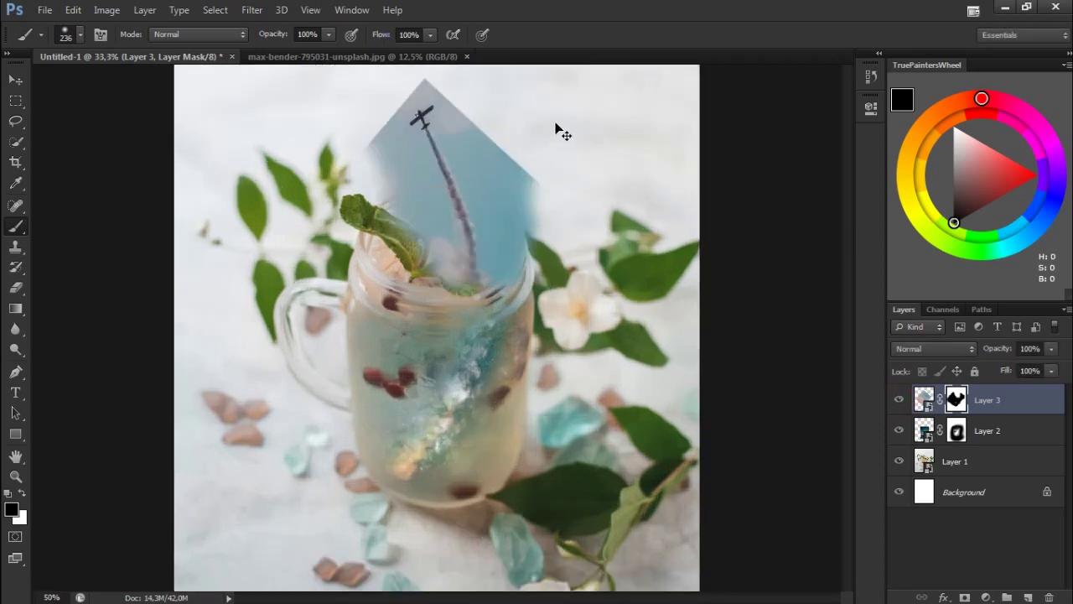
{"action": "scroll", "coordinate": [549, 132], "scroll_direction": "up", "scroll_amount": 1}
{"action": "left_click_drag", "start_coordinate": [503, 335], "coordinate": [580, 332]}
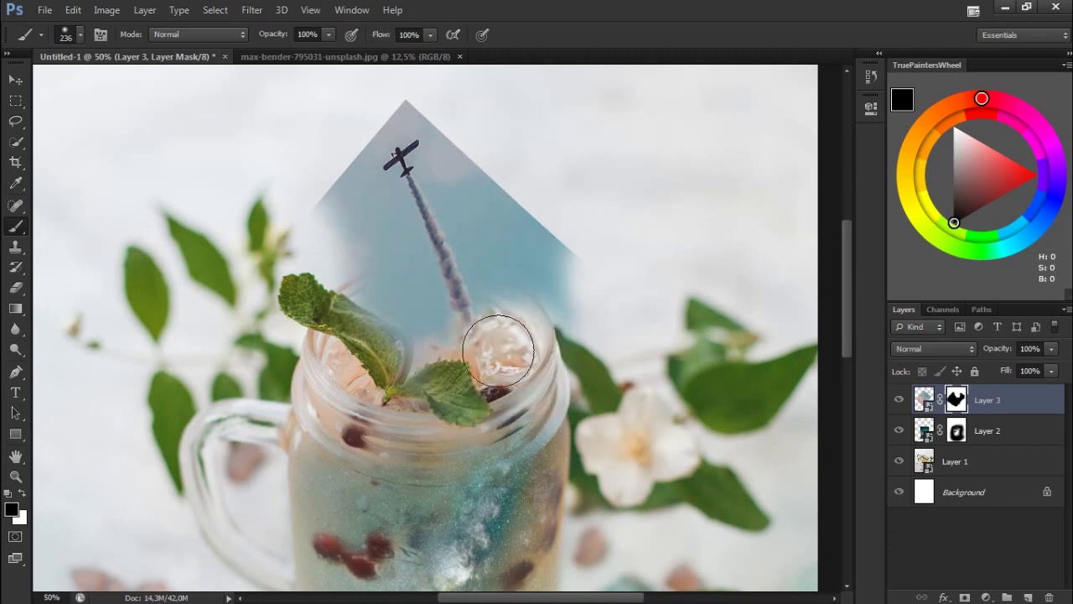
{"action": "right_click", "coordinate": [640, 230]}
{"action": "left_click_drag", "start_coordinate": [702, 267], "coordinate": [688, 267]}
{"action": "key", "text": "Return"}
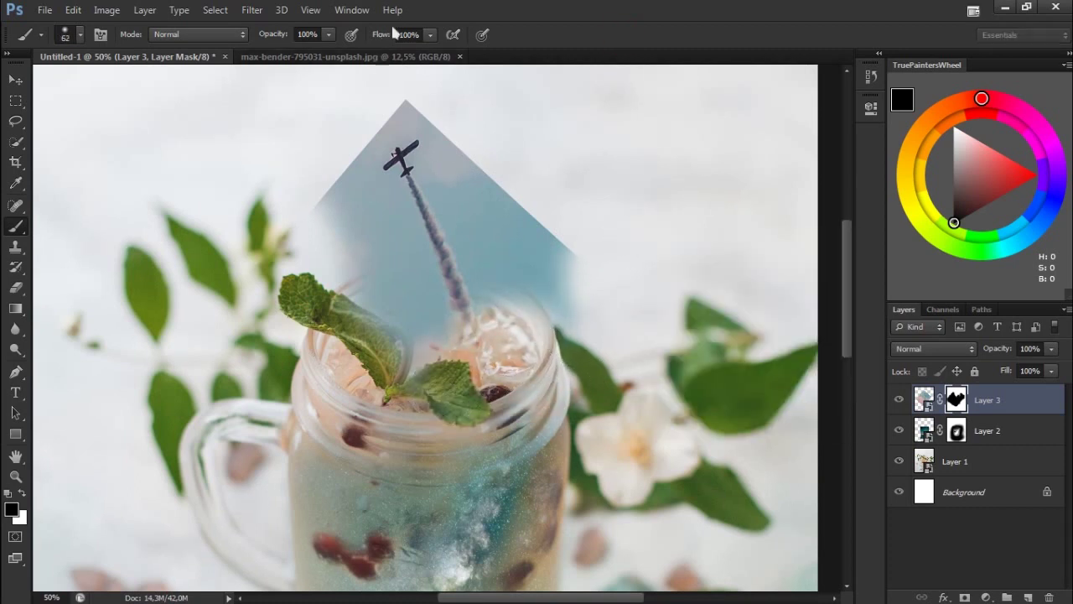
Set brush flow to 50 and restore sky near the trail's end with white
{"action": "type", "text": "50"}
{"action": "key", "text": "Return"}
{"action": "key", "text": "x"}
{"action": "left_click_drag", "start_coordinate": [457, 323], "coordinate": [453, 344]}
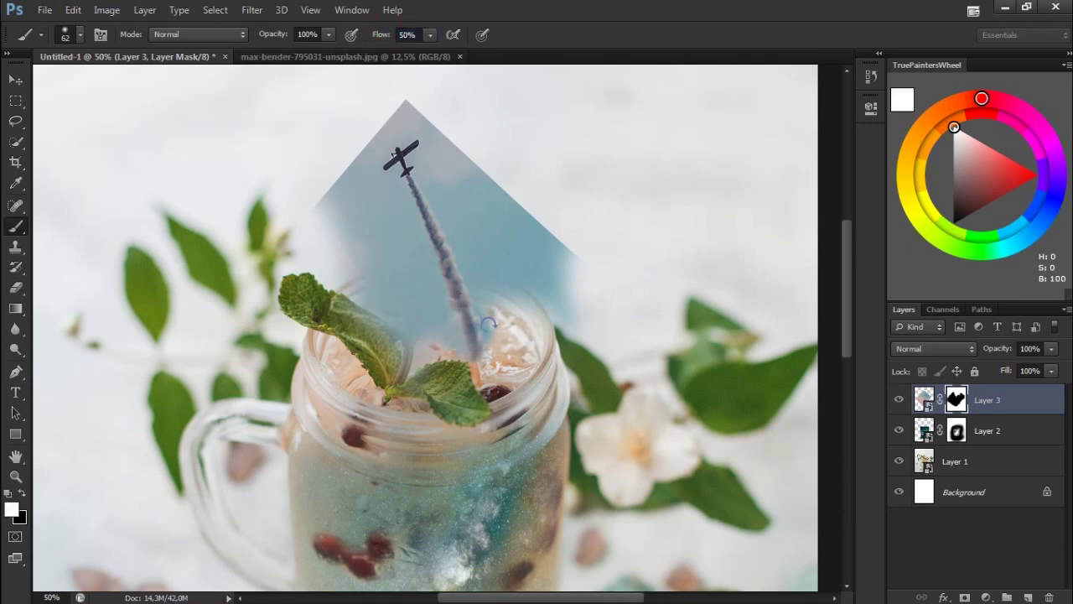
{"action": "key", "text": "x"}
{"action": "left_click_drag", "start_coordinate": [485, 340], "coordinate": [490, 359]}
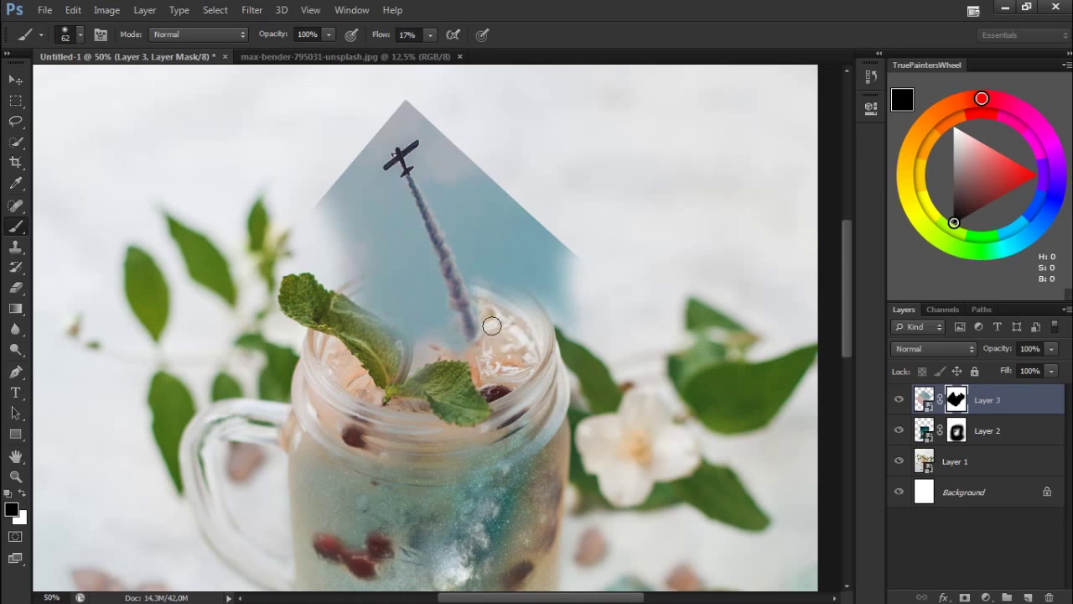
{"action": "key", "text": "ctrl+z"}
{"action": "key", "text": "x"}
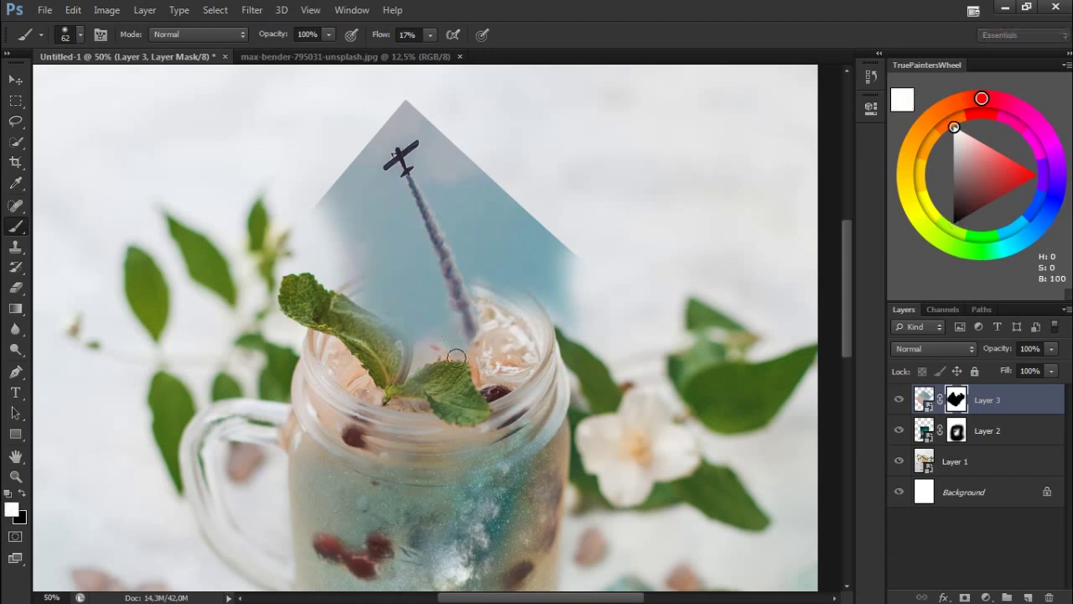
{"action": "key", "text": "x"}
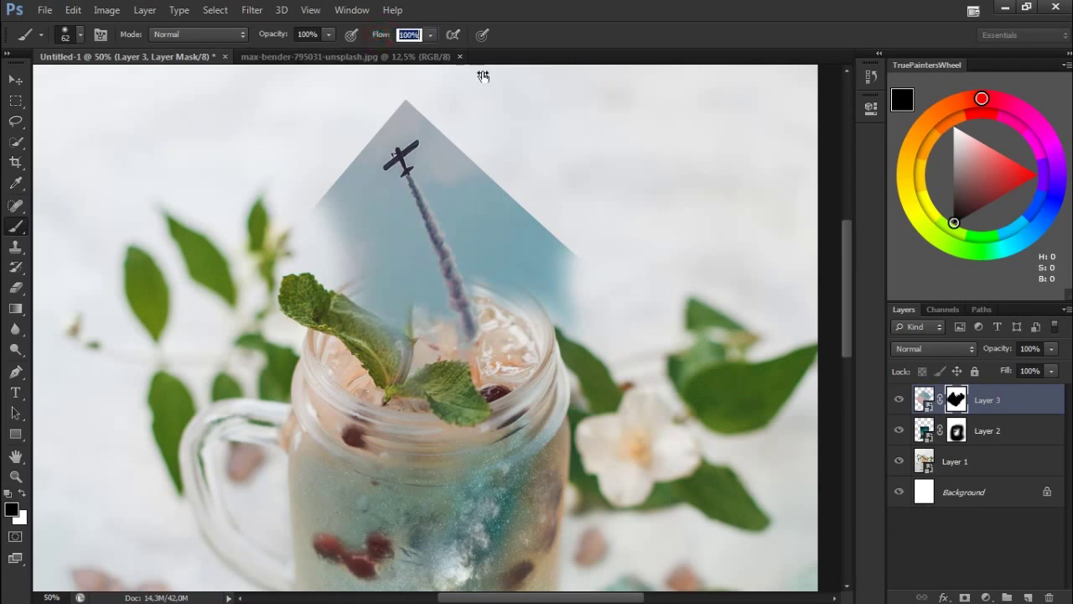
With a 141 px black brush, narrow the sky to a rounded strip around the trail
{"action": "right_click", "coordinate": [553, 187]}
{"action": "left_click_drag", "start_coordinate": [659, 221], "coordinate": [671, 221]}
{"action": "key", "text": "Return"}
{"action": "mouse_move", "coordinate": [339, 277]}
{"action": "left_mouse_down"}
{"action": "mouse_move", "coordinate": [328, 245]}
{"action": "mouse_move", "coordinate": [403, 285]}
{"action": "left_mouse_up"}
{"action": "left_click_drag", "start_coordinate": [348, 179], "coordinate": [378, 126]}
{"action": "mouse_move", "coordinate": [587, 320]}
{"action": "left_mouse_down"}
{"action": "mouse_move", "coordinate": [546, 266]}
{"action": "mouse_move", "coordinate": [529, 307]}
{"action": "mouse_move", "coordinate": [455, 129]}
{"action": "mouse_move", "coordinate": [364, 115]}
{"action": "mouse_move", "coordinate": [355, 168]}
{"action": "left_mouse_up"}
{"action": "left_click_drag", "start_coordinate": [489, 240], "coordinate": [483, 171]}
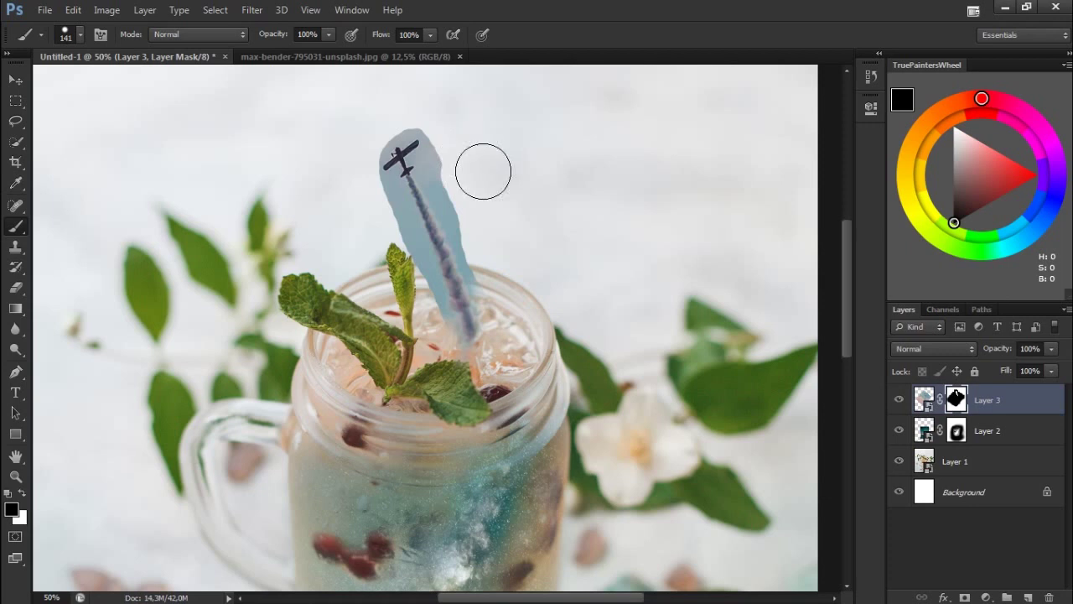
{"action": "key", "text": "ctrl+0"}
Zoom in on the plane and lower the strip's top edge above it
{"action": "scroll", "coordinate": [490, 205], "scroll_direction": "up", "scroll_amount": 1}
{"action": "scroll", "coordinate": [510, 173], "scroll_direction": "up", "scroll_amount": 2}
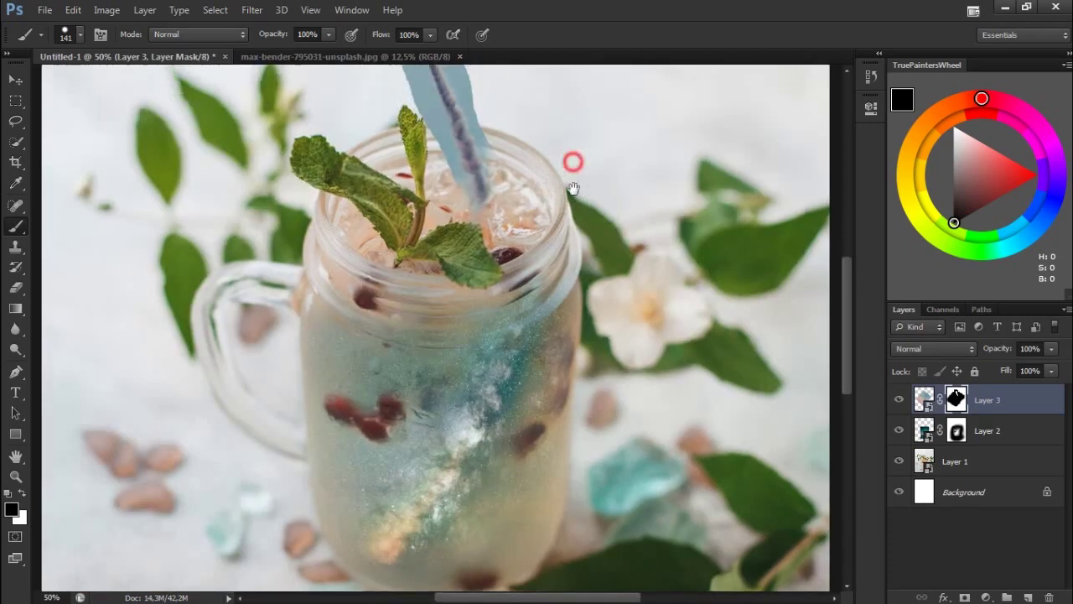
{"action": "scroll", "coordinate": [570, 160], "scroll_direction": "up", "scroll_amount": 2}
{"action": "scroll", "coordinate": [575, 271], "scroll_direction": "up", "scroll_amount": 1}
{"action": "scroll", "coordinate": [594, 213], "scroll_direction": "up", "scroll_amount": 1}
{"action": "scroll", "coordinate": [596, 211], "scroll_direction": "up", "scroll_amount": 1}
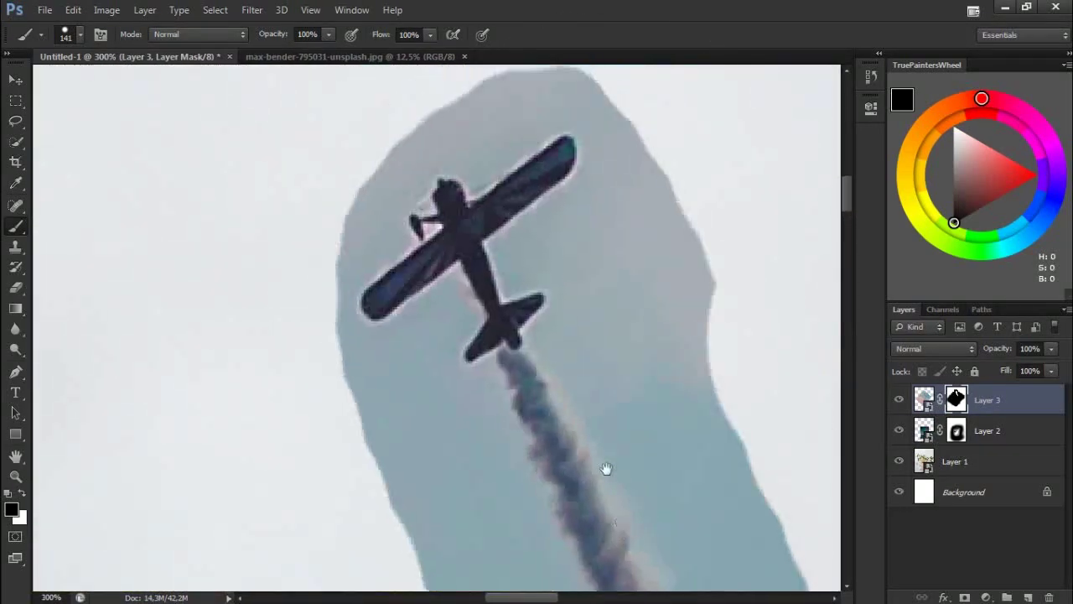
{"action": "right_click", "coordinate": [673, 166]}
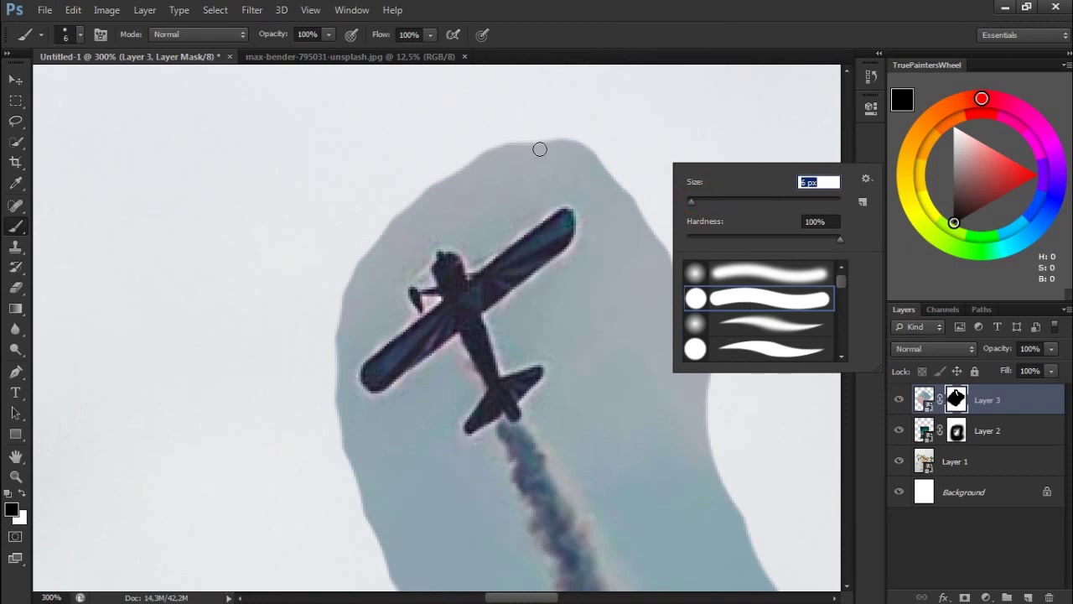
{"action": "key", "text": "Return"}
{"action": "mouse_move", "coordinate": [532, 143]}
{"action": "left_mouse_down"}
{"action": "mouse_move", "coordinate": [542, 134]}
{"action": "mouse_move", "coordinate": [417, 218]}
{"action": "mouse_move", "coordinate": [424, 234]}
{"action": "left_mouse_up"}
{"action": "mouse_move", "coordinate": [620, 173]}
{"action": "left_mouse_down"}
{"action": "mouse_move", "coordinate": [505, 187]}
{"action": "mouse_move", "coordinate": [618, 208]}
{"action": "left_mouse_up"}
Carve small notches into the strip's top edge with a 5 px brush, then set 2 px
{"action": "right_click", "coordinate": [647, 174]}
{"action": "type", "text": "5"}
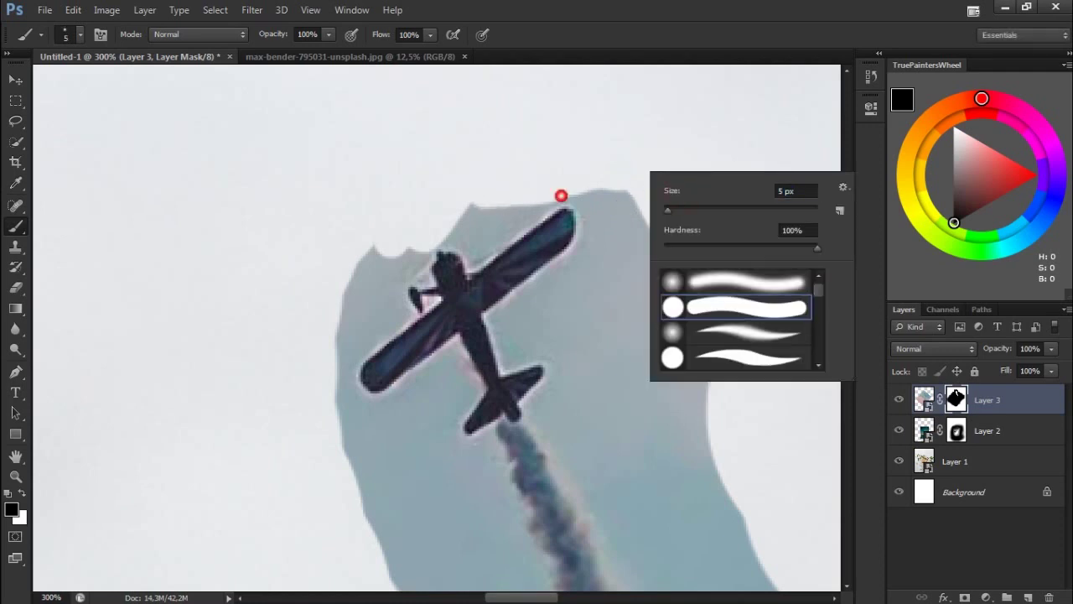
{"action": "key", "text": "Return"}
{"action": "left_click_drag", "start_coordinate": [526, 225], "coordinate": [539, 207]}
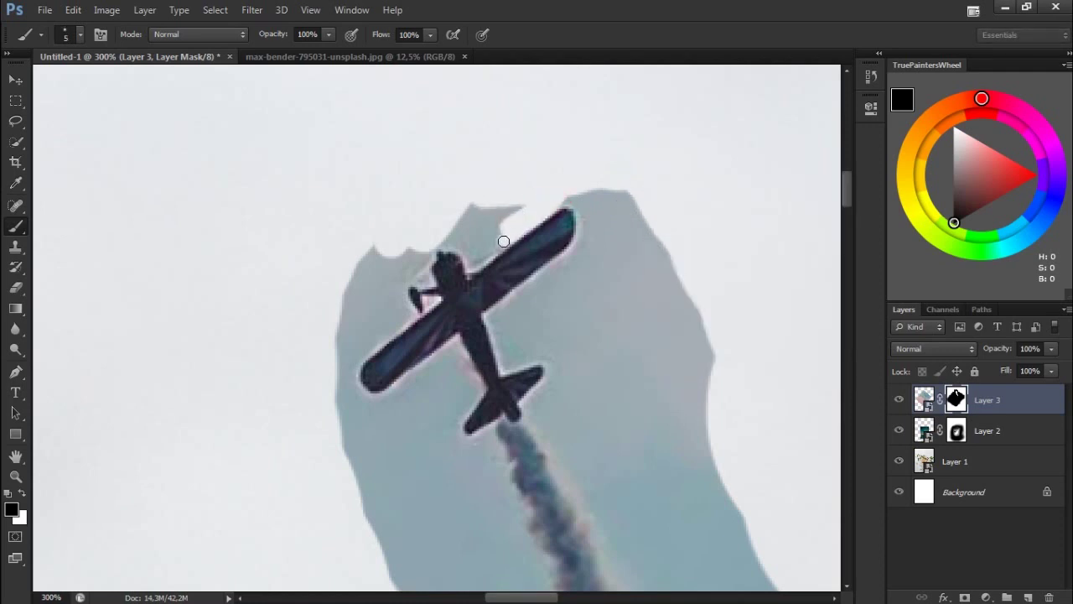
{"action": "left_click_drag", "start_coordinate": [500, 217], "coordinate": [507, 208]}
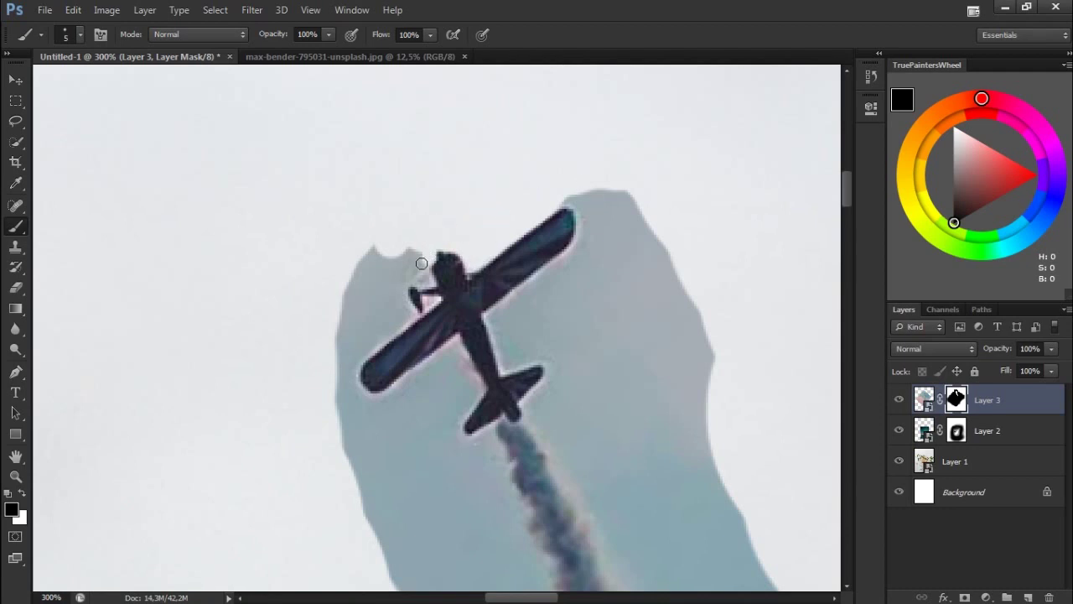
{"action": "right_click", "coordinate": [606, 187]}
{"action": "left_click_drag", "start_coordinate": [639, 189], "coordinate": [634, 190]}
{"action": "key", "text": "Return"}
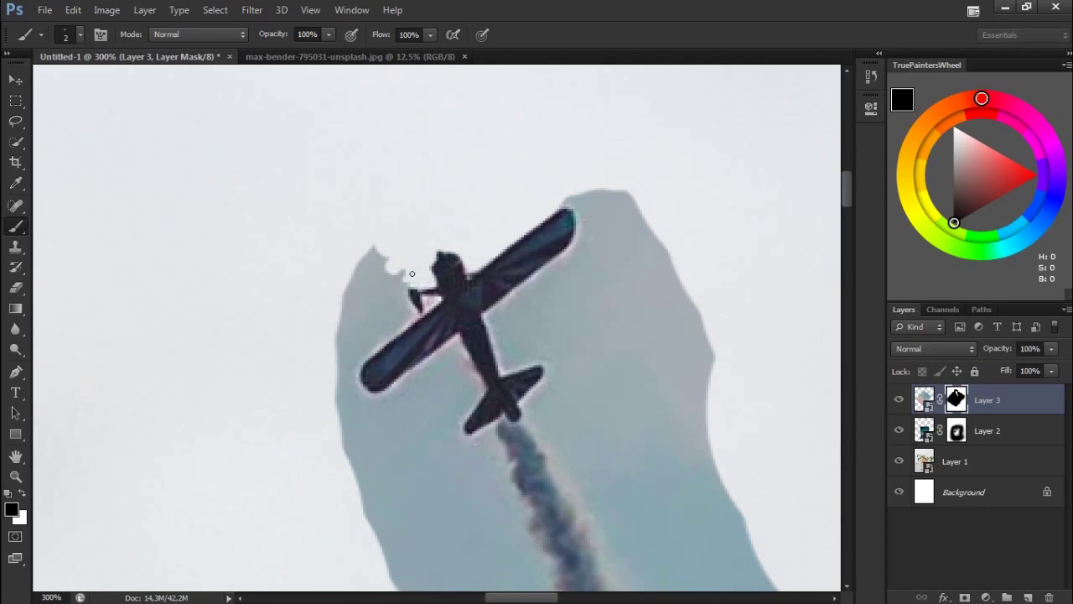
Mask the edge beside the plane and its nose using 15 px and 8 px brushes
{"action": "right_click", "coordinate": [462, 169]}
{"action": "type", "text": "15"}
{"action": "key", "text": "Return"}
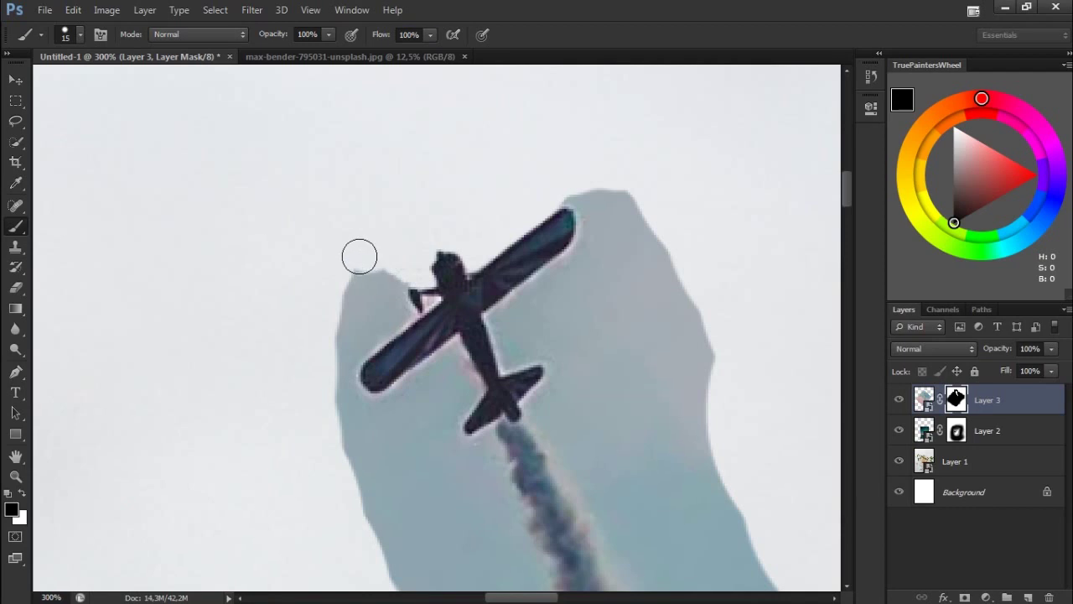
{"action": "left_click_drag", "start_coordinate": [404, 256], "coordinate": [381, 279]}
{"action": "right_click", "coordinate": [448, 193]}
{"action": "left_click_drag", "start_coordinate": [469, 230], "coordinate": [464, 230]}
{"action": "key", "text": "Return"}
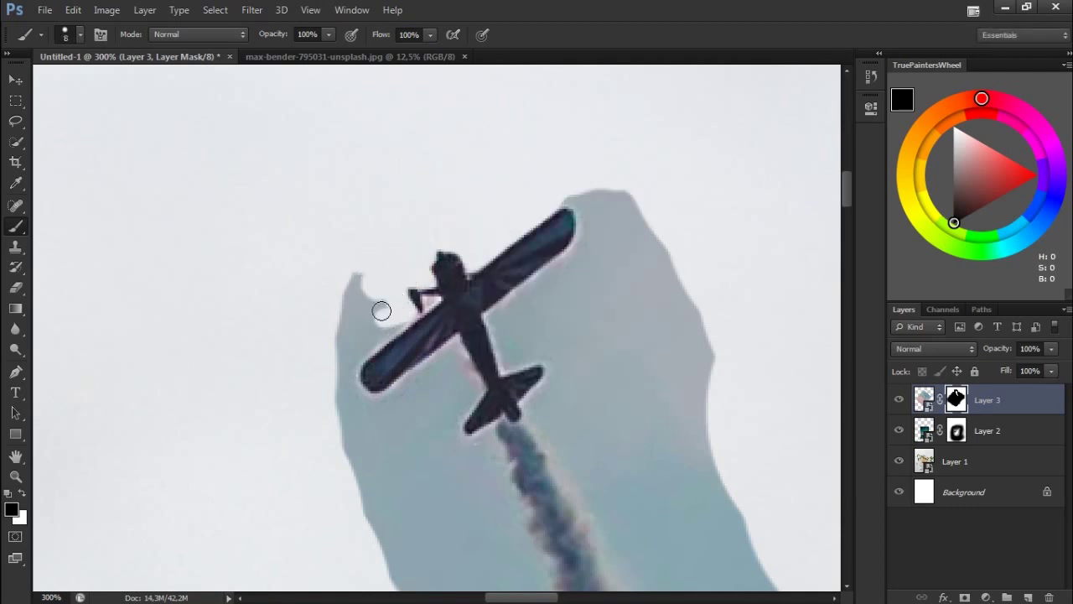
{"action": "left_click_drag", "start_coordinate": [382, 312], "coordinate": [353, 276]}
{"action": "right_click", "coordinate": [549, 311]}
{"action": "left_click_drag", "start_coordinate": [572, 351], "coordinate": [565, 351]}
{"action": "key", "text": "Return"}
{"action": "key", "text": "ctrl+plus"}
{"action": "key", "text": "ctrl+plus"}
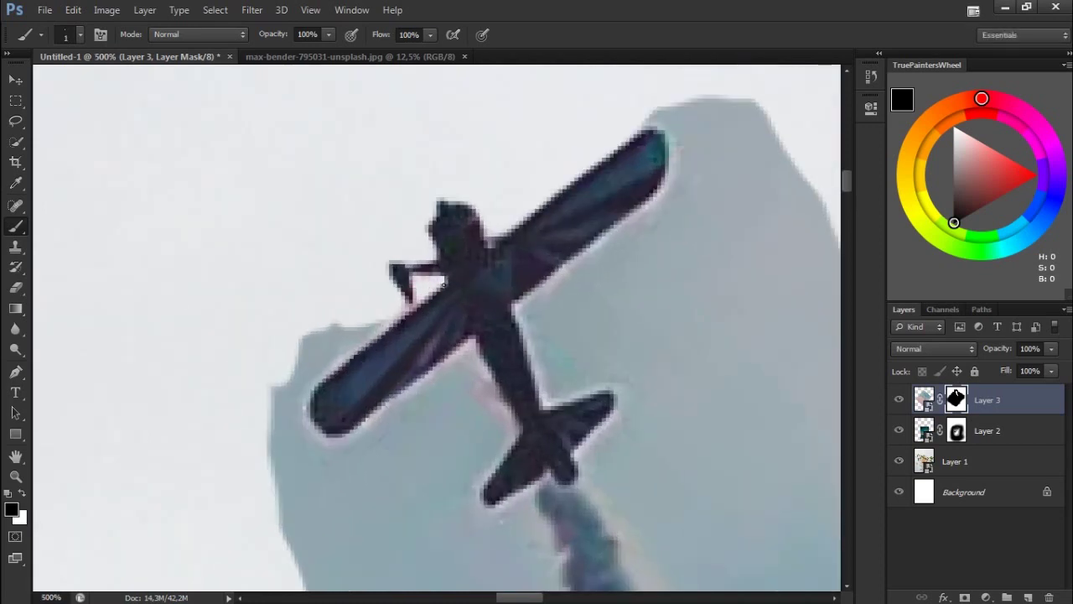
Mask out the blue areas left of the wing and above the wing tip
{"action": "right_click", "coordinate": [362, 313]}
{"action": "key", "text": "Return"}
{"action": "left_click_drag", "start_coordinate": [360, 304], "coordinate": [282, 375]}
{"action": "scroll", "coordinate": [676, 166], "scroll_direction": "right", "scroll_amount": 2}
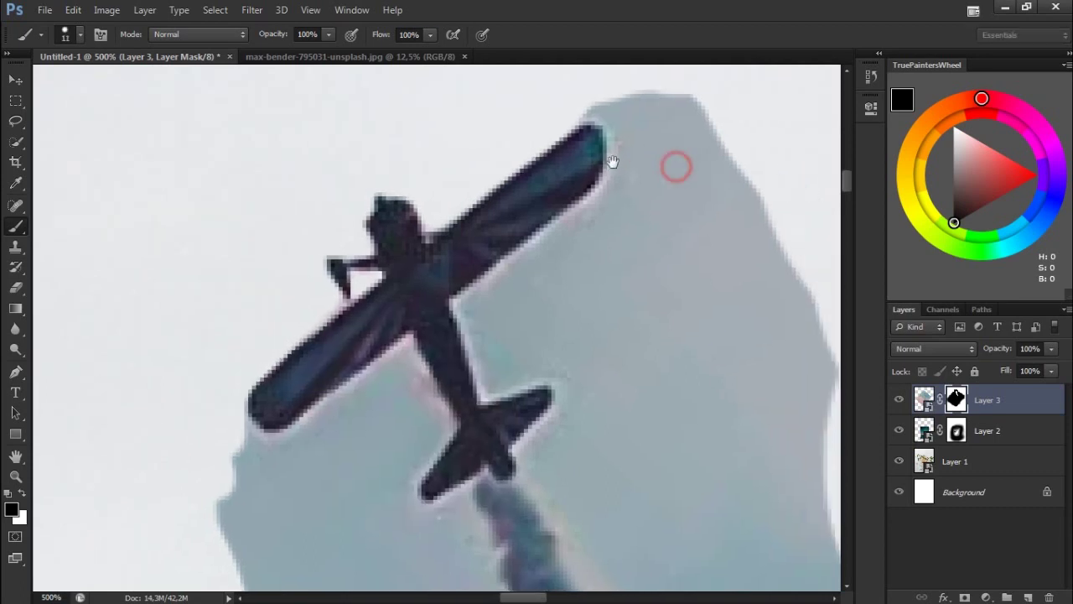
{"action": "mouse_move", "coordinate": [580, 100]}
{"action": "left_mouse_down"}
{"action": "mouse_move", "coordinate": [630, 181]}
{"action": "mouse_move", "coordinate": [501, 291]}
{"action": "mouse_move", "coordinate": [486, 330]}
{"action": "mouse_move", "coordinate": [501, 374]}
{"action": "mouse_move", "coordinate": [546, 307]}
{"action": "left_mouse_up"}
{"action": "right_click", "coordinate": [529, 295]}
{"action": "key", "text": "Return"}
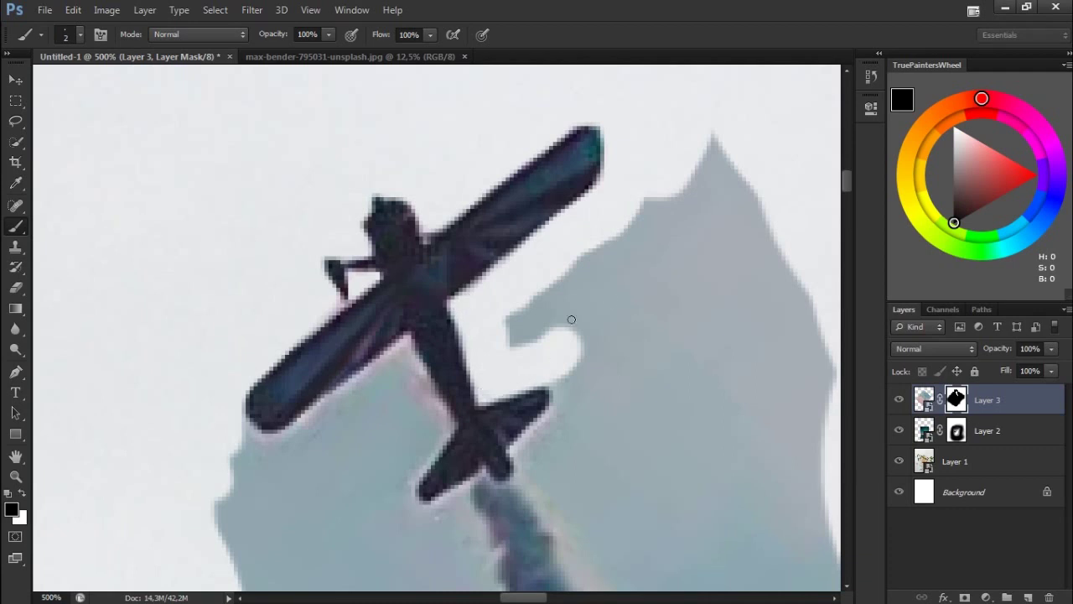
Hide the strip's peak with a 21 px brush and the grey below the wing at 12 px
{"action": "right_click", "coordinate": [637, 281]}
{"action": "type", "text": "21"}
{"action": "key", "text": "Return"}
{"action": "mouse_move", "coordinate": [688, 171]}
{"action": "left_mouse_down"}
{"action": "mouse_move", "coordinate": [599, 354]}
{"action": "mouse_move", "coordinate": [743, 232]}
{"action": "mouse_move", "coordinate": [651, 395]}
{"action": "mouse_move", "coordinate": [613, 348]}
{"action": "left_mouse_up"}
{"action": "right_click", "coordinate": [613, 348]}
{"action": "type", "text": "12"}
{"action": "key", "text": "Return"}
{"action": "mouse_move", "coordinate": [370, 429]}
{"action": "left_mouse_down"}
{"action": "mouse_move", "coordinate": [232, 448]}
{"action": "mouse_move", "coordinate": [215, 403]}
{"action": "mouse_move", "coordinate": [274, 458]}
{"action": "mouse_move", "coordinate": [317, 461]}
{"action": "mouse_move", "coordinate": [311, 444]}
{"action": "mouse_move", "coordinate": [347, 415]}
{"action": "mouse_move", "coordinate": [403, 386]}
{"action": "mouse_move", "coordinate": [411, 394]}
{"action": "left_mouse_up"}
Clear the grey area below the plane and touch up the mask at its tail
{"action": "right_click", "coordinate": [492, 328]}
{"action": "type", "text": "100"}
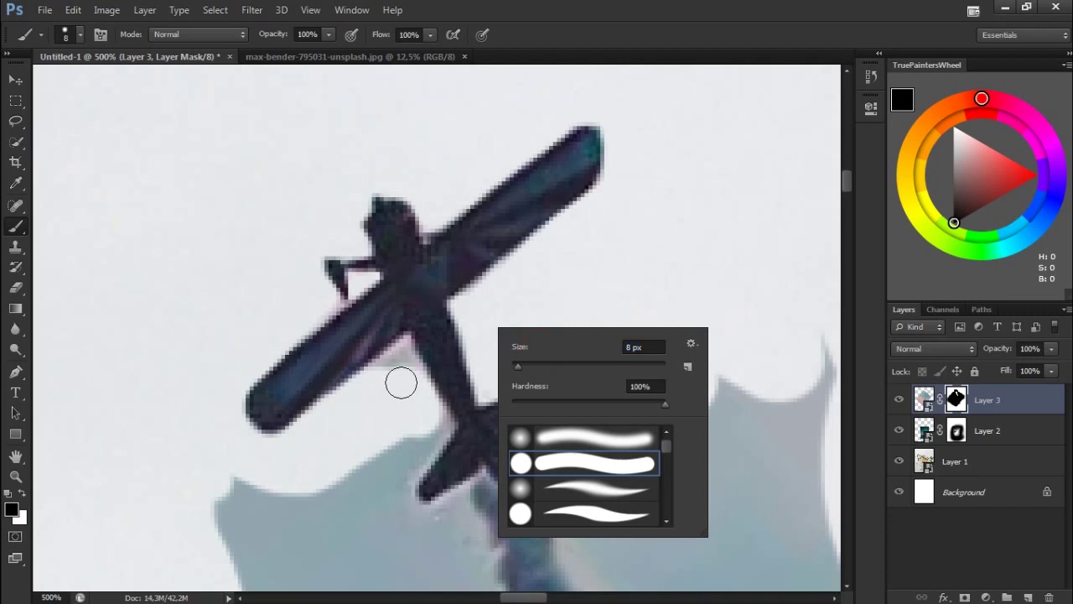
{"action": "key", "text": "Return"}
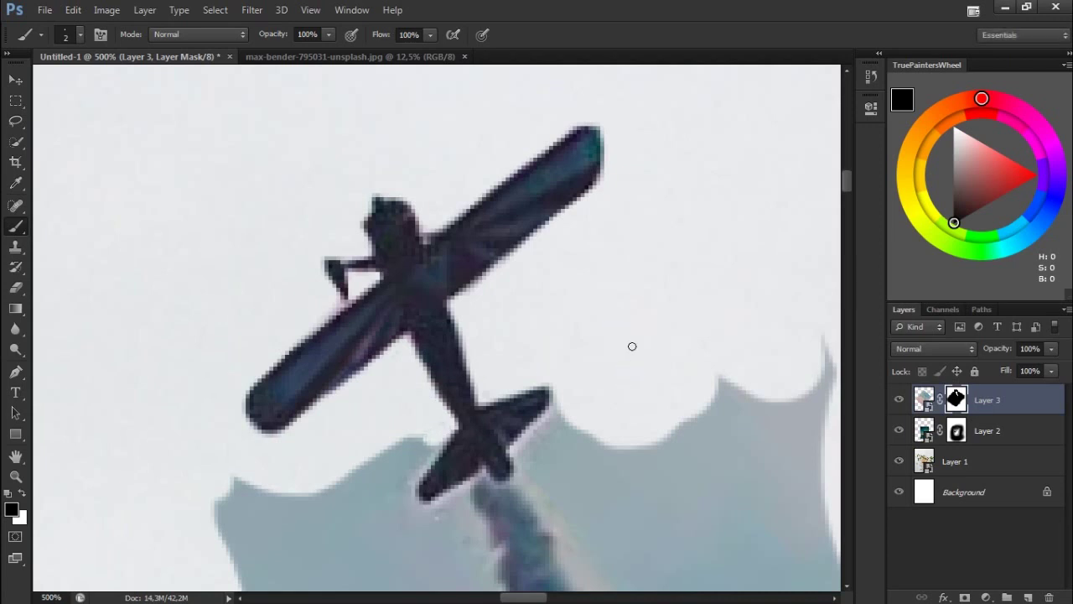
{"action": "left_click_drag", "start_coordinate": [631, 345], "coordinate": [615, 249]}
{"action": "right_click", "coordinate": [616, 249]}
{"action": "key", "text": "Return"}
{"action": "mouse_move", "coordinate": [385, 332]}
{"action": "left_mouse_down"}
{"action": "mouse_move", "coordinate": [378, 388]}
{"action": "mouse_move", "coordinate": [366, 338]}
{"action": "mouse_move", "coordinate": [390, 403]}
{"action": "mouse_move", "coordinate": [426, 392]}
{"action": "left_mouse_up"}
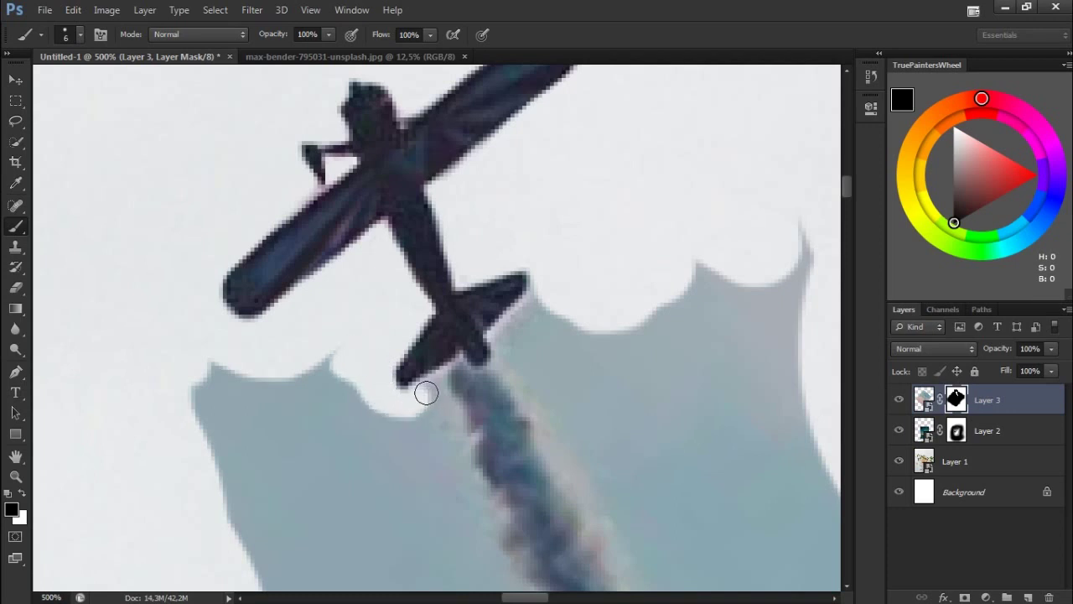
{"action": "right_click", "coordinate": [575, 317]}
{"action": "key", "text": "bracketleft"}
{"action": "key", "text": "bracketleft"}
{"action": "key", "text": "bracketleft"}
{"action": "key", "text": "Return"}
{"action": "left_click_drag", "start_coordinate": [494, 337], "coordinate": [505, 328]}
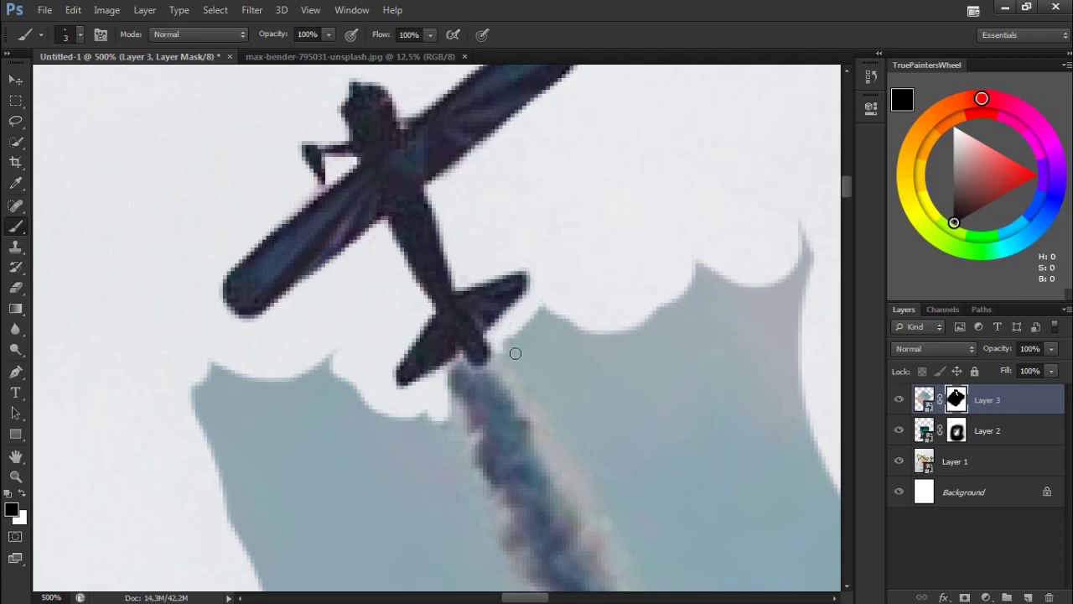
Shape the strip's lower-left edge and restore sky below the wing with a 12 px brush
{"action": "right_click", "coordinate": [526, 307]}
{"action": "key", "text": "bracketright"}
{"action": "key", "text": "bracketright"}
{"action": "key", "text": "bracketright"}
{"action": "key", "text": "Return"}
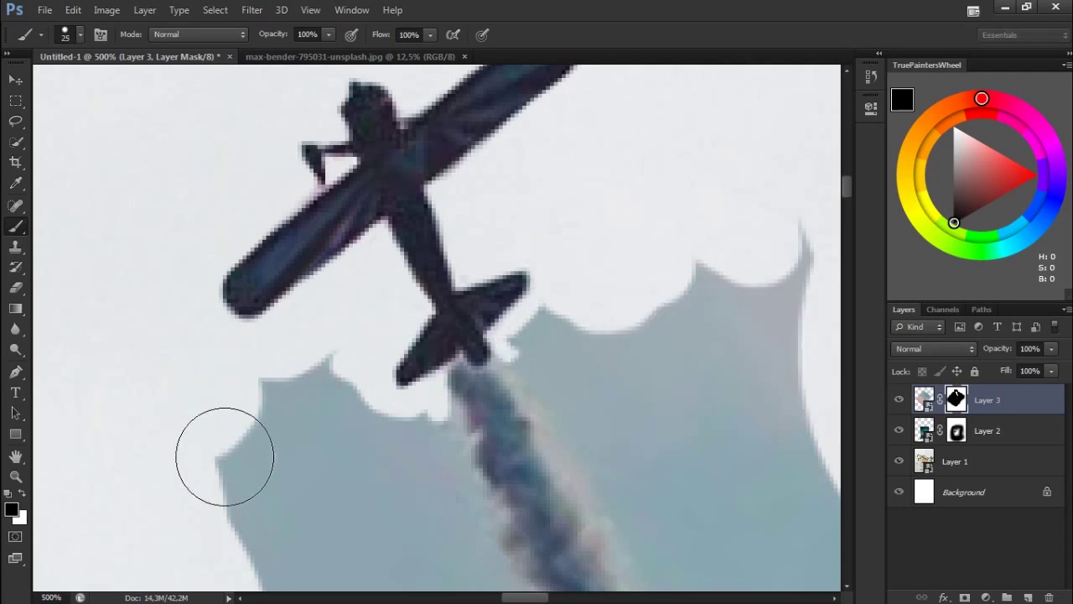
{"action": "mouse_move", "coordinate": [324, 431]}
{"action": "left_mouse_down"}
{"action": "mouse_move", "coordinate": [395, 462]}
{"action": "mouse_move", "coordinate": [260, 529]}
{"action": "left_mouse_up"}
{"action": "right_click", "coordinate": [575, 376]}
{"action": "left_click", "coordinate": [604, 422]}
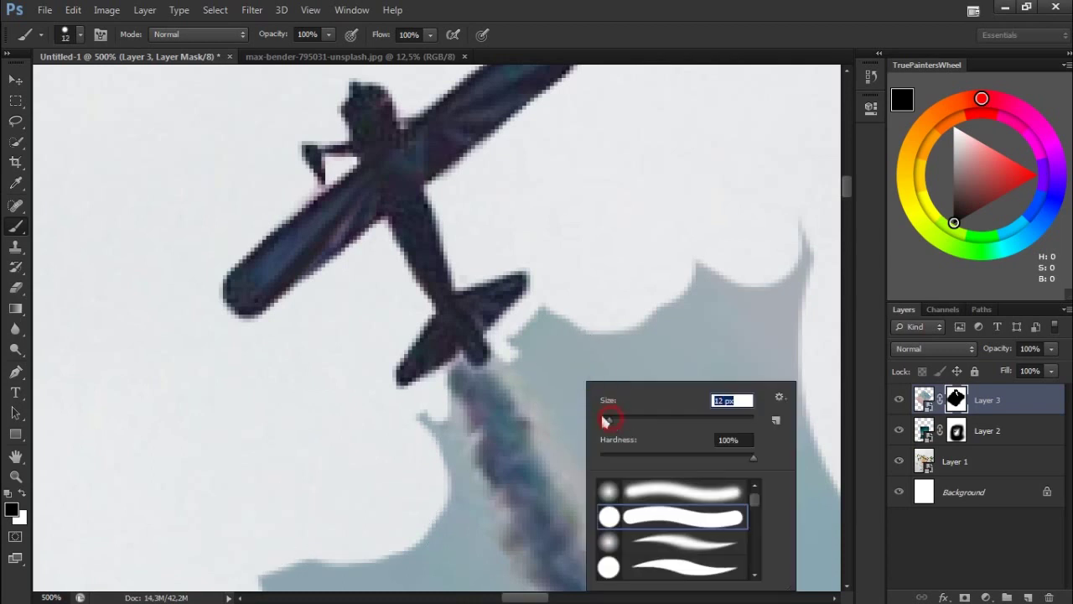
{"action": "key", "text": "Return"}
{"action": "left_click_drag", "start_coordinate": [429, 432], "coordinate": [448, 511]}
Paint sky back along the cloud edge and between the tail and cloud
{"action": "right_click", "coordinate": [681, 329]}
{"action": "key", "text": "Return"}
{"action": "mouse_move", "coordinate": [617, 352]}
{"action": "left_mouse_down"}
{"action": "mouse_move", "coordinate": [552, 319]}
{"action": "mouse_move", "coordinate": [623, 427]}
{"action": "left_mouse_up"}
{"action": "left_click_drag", "start_coordinate": [579, 398], "coordinate": [537, 362]}
{"action": "scroll", "coordinate": [578, 359], "scroll_direction": "down", "scroll_amount": 2}
{"action": "scroll", "coordinate": [582, 406], "scroll_direction": "down", "scroll_amount": 1}
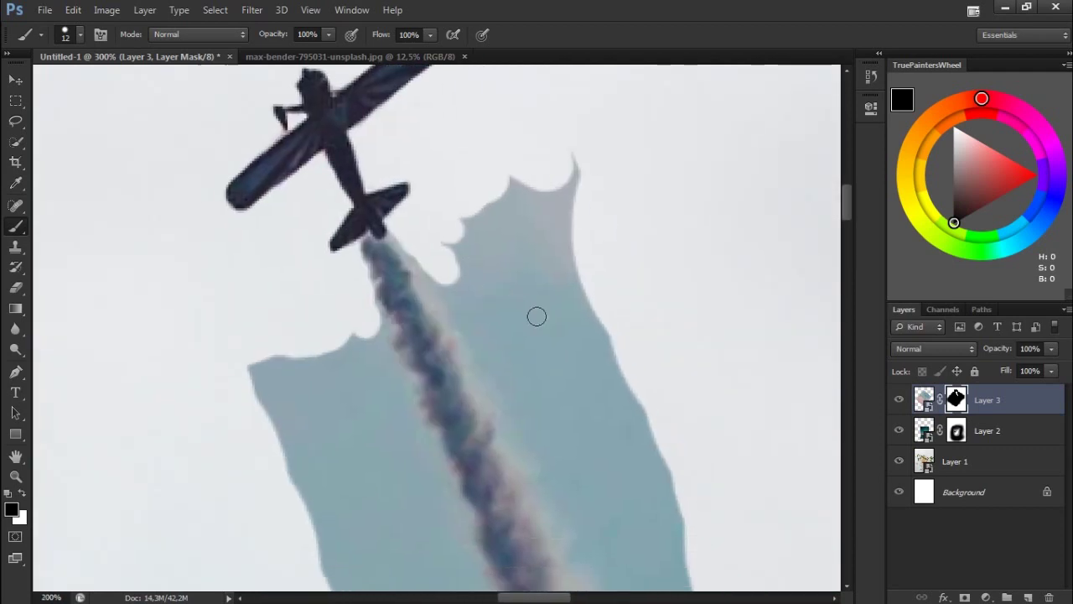
Trim the strip's left edge toward the glass rim with a 51 px black brush
{"action": "scroll", "coordinate": [537, 314], "scroll_direction": "down", "scroll_amount": 1}
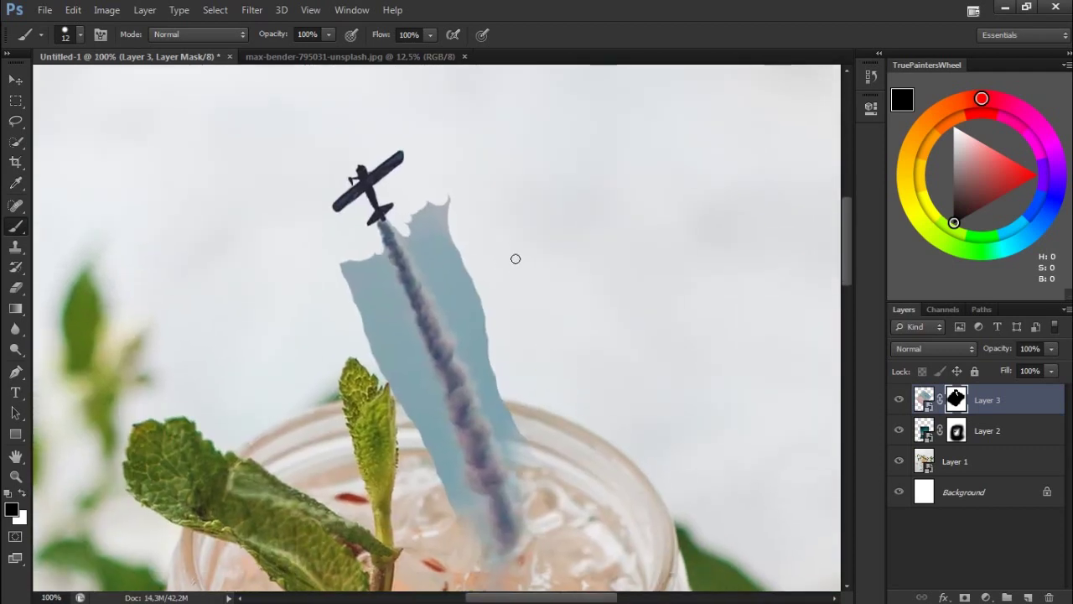
{"action": "right_click", "coordinate": [520, 280]}
{"action": "key", "text": "Escape"}
{"action": "mouse_move", "coordinate": [453, 201]}
{"action": "left_mouse_down"}
{"action": "mouse_move", "coordinate": [511, 409]}
{"action": "mouse_move", "coordinate": [558, 512]}
{"action": "left_mouse_up"}
{"action": "mouse_move", "coordinate": [351, 266]}
{"action": "left_mouse_down"}
{"action": "mouse_move", "coordinate": [434, 460]}
{"action": "mouse_move", "coordinate": [449, 551]}
{"action": "left_mouse_up"}
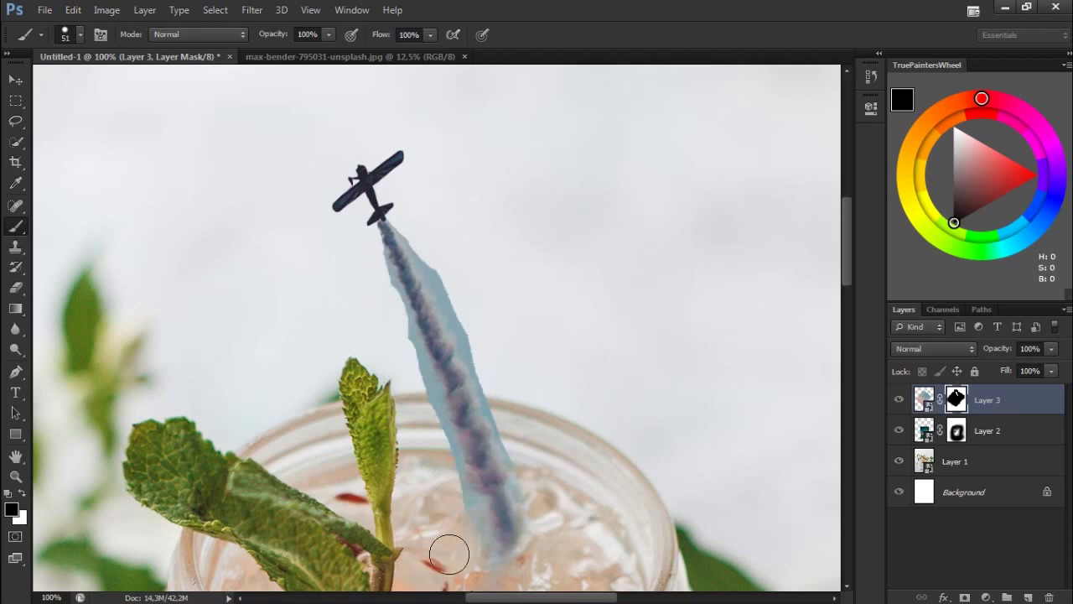
Fit the image on screen and target Layer 3's image instead of its mask
{"action": "key", "text": "ctrl+0"}
{"action": "left_click", "coordinate": [925, 405]}
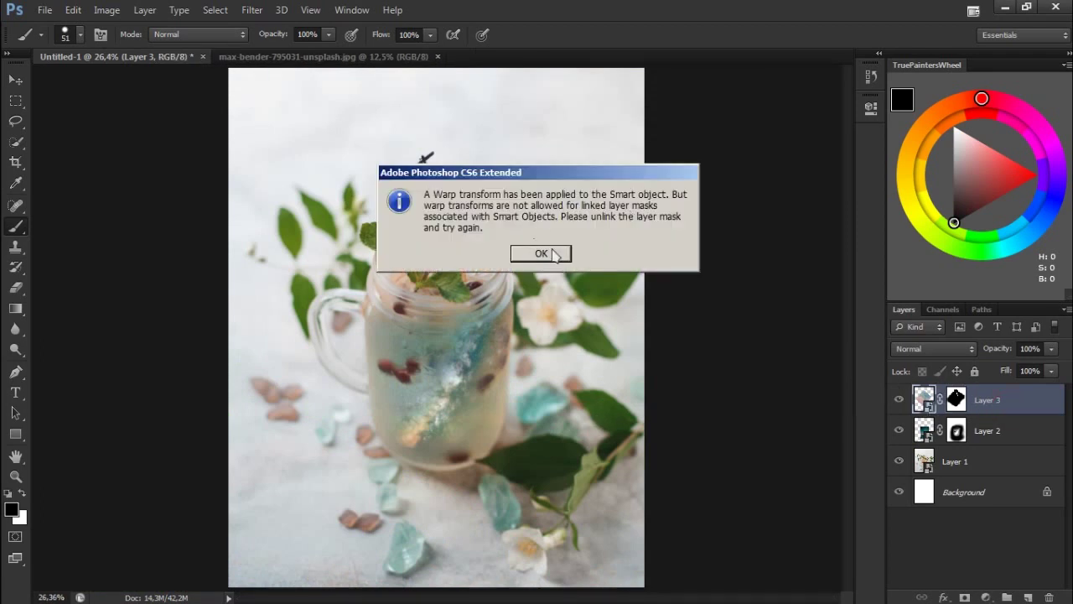
{"action": "left_click", "coordinate": [541, 254]}
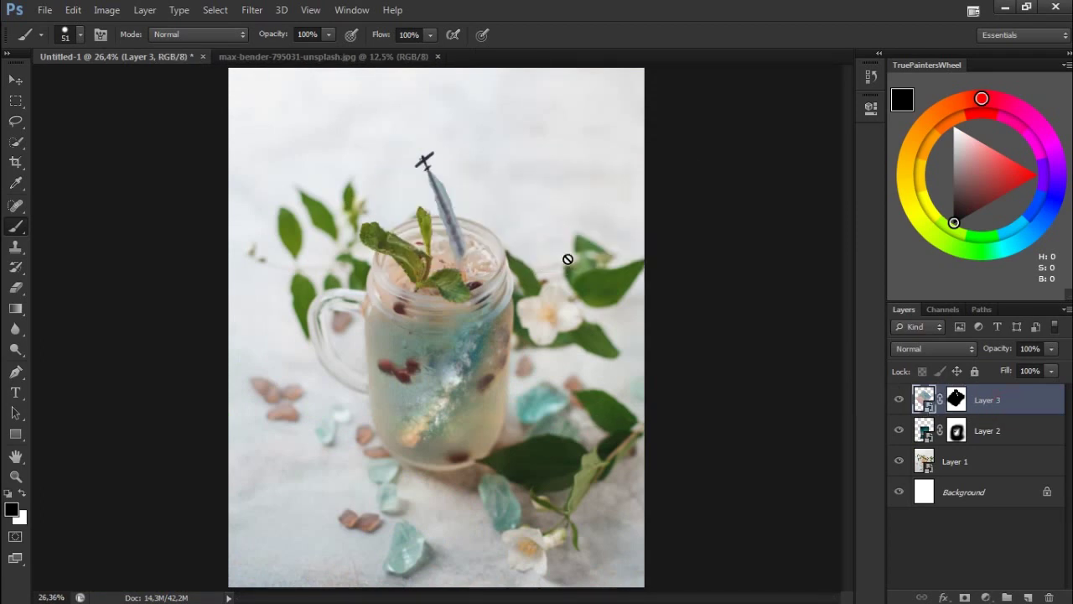
Park the mask on a new layer and warp Layer 3 so the trail curves
{"action": "left_click", "coordinate": [1030, 597]}
{"action": "left_click_drag", "start_coordinate": [956, 430], "coordinate": [956, 400]}
{"action": "key", "text": "ctrl+t"}
{"action": "left_click", "coordinate": [736, 34]}
{"action": "mouse_move", "coordinate": [450, 210]}
{"action": "left_mouse_down"}
{"action": "mouse_move", "coordinate": [467, 331]}
{"action": "mouse_move", "coordinate": [453, 229]}
{"action": "left_mouse_up"}
{"action": "mouse_move", "coordinate": [457, 228]}
{"action": "left_mouse_down"}
{"action": "mouse_move", "coordinate": [444, 395]}
{"action": "mouse_move", "coordinate": [444, 292]}
{"action": "mouse_move", "coordinate": [475, 276]}
{"action": "left_mouse_up"}
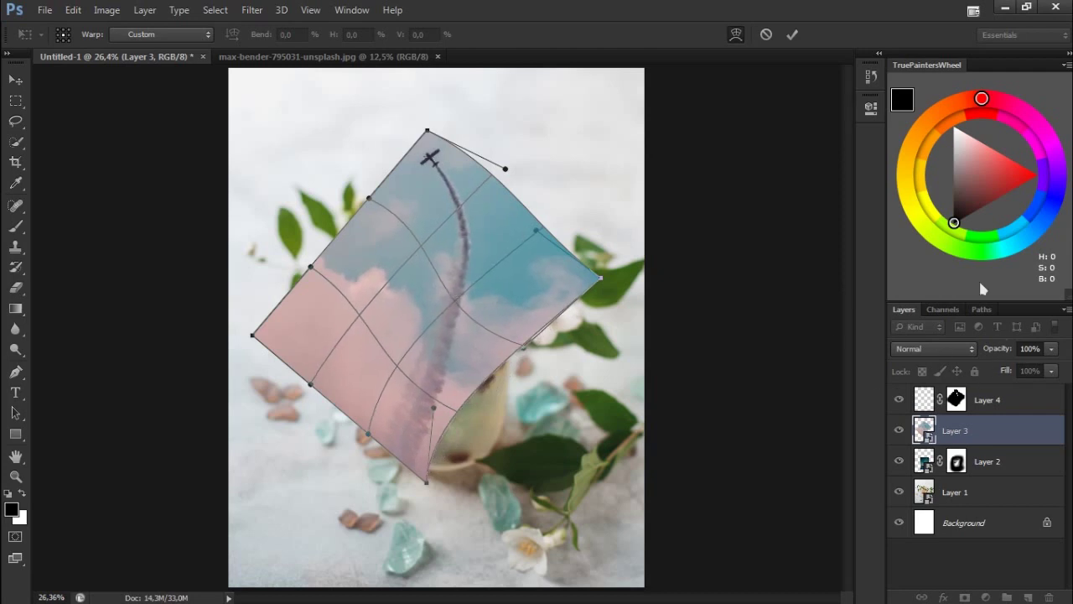
{"action": "left_click", "coordinate": [792, 34]}
Delete Layer 3's old mask, remove the extra layer and set fill to 100%
{"action": "left_click", "coordinate": [252, 10]}
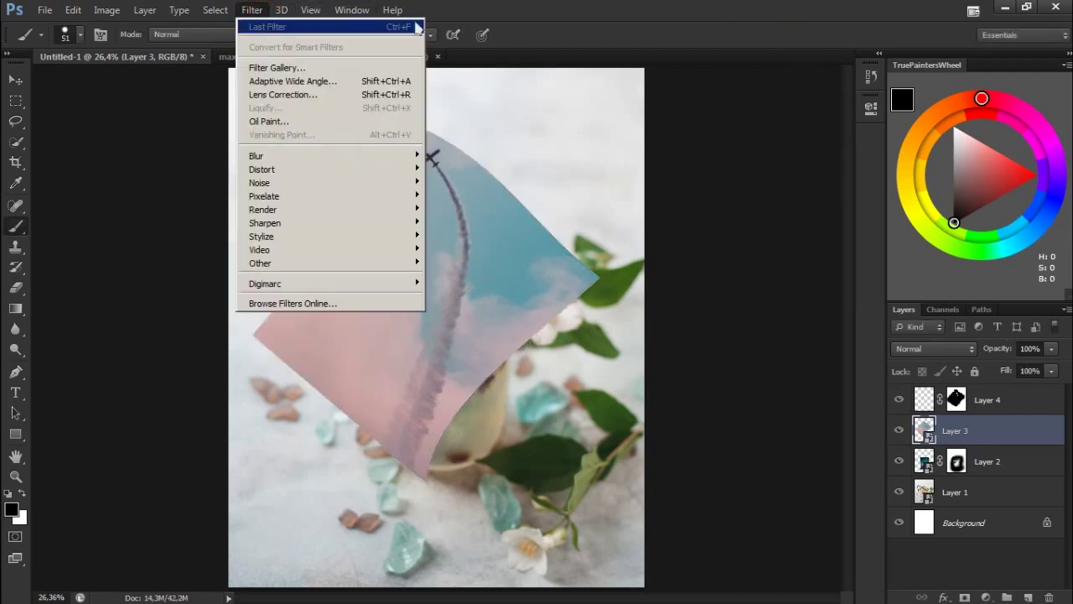
{"action": "left_click_drag", "start_coordinate": [957, 399], "coordinate": [957, 431]}
{"action": "right_click", "coordinate": [957, 431]}
{"action": "left_click", "coordinate": [981, 455]}
{"action": "left_click", "coordinate": [973, 400]}
{"action": "key", "text": "Delete"}
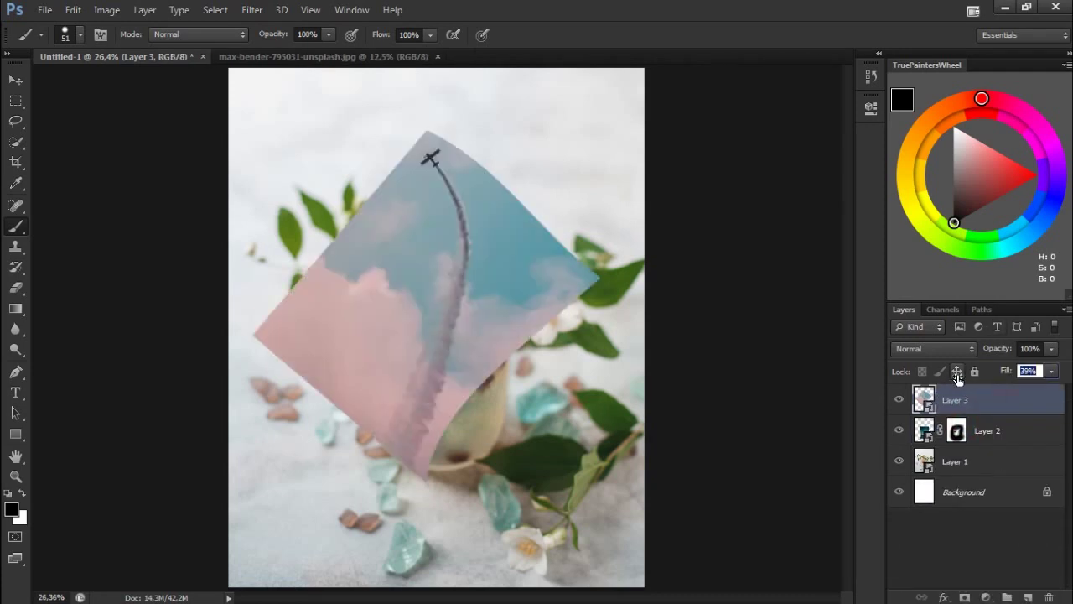
{"action": "type", "text": "100"}
{"action": "key", "text": "Return"}
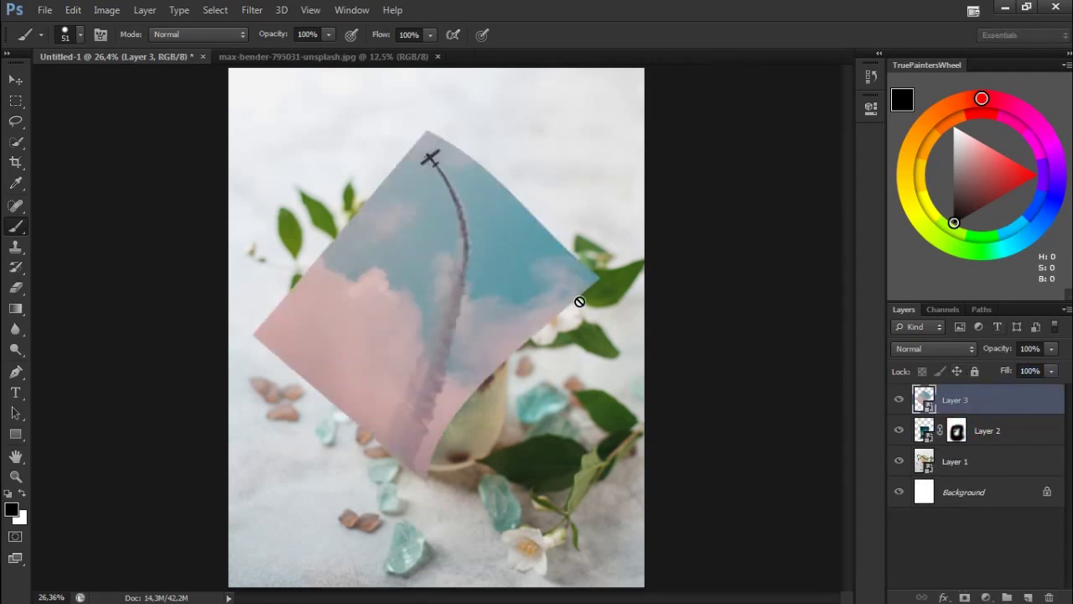
Add a fresh mask and paint out sky over the leaves and glass with a 199 px brush
{"action": "left_click", "coordinate": [965, 597]}
{"action": "right_click", "coordinate": [341, 151]}
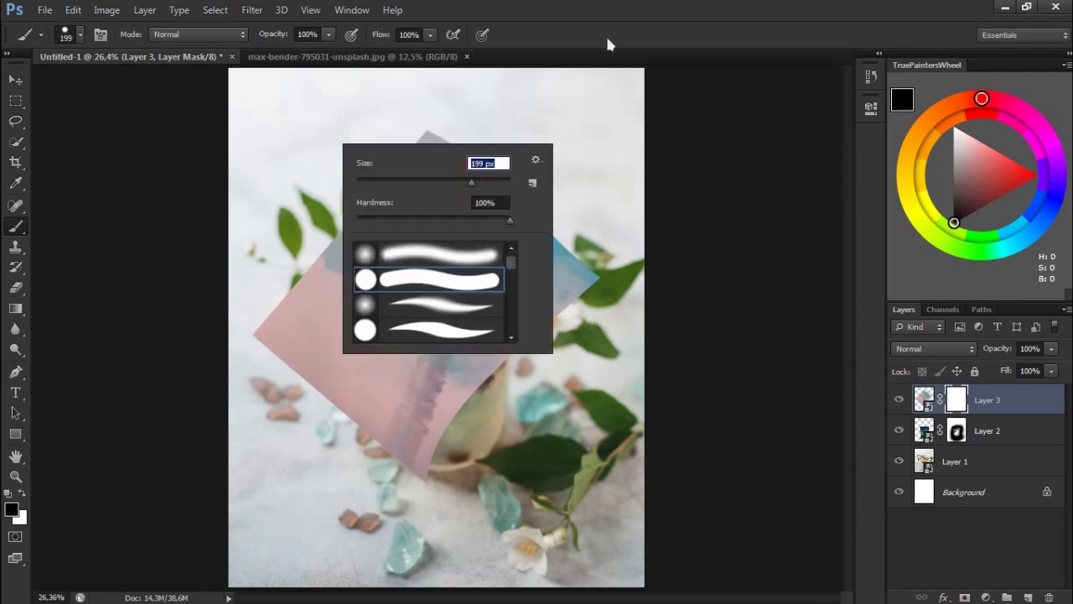
{"action": "key", "text": "Return"}
{"action": "mouse_move", "coordinate": [254, 316]}
{"action": "left_mouse_down"}
{"action": "mouse_move", "coordinate": [307, 283]}
{"action": "mouse_move", "coordinate": [362, 216]}
{"action": "mouse_move", "coordinate": [369, 264]}
{"action": "left_mouse_up"}
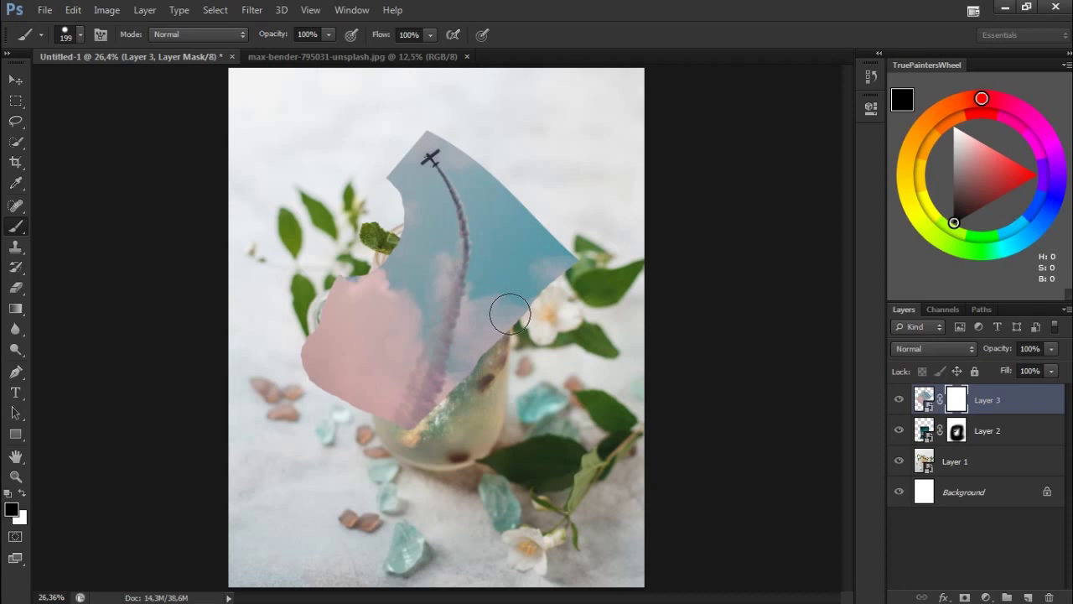
{"action": "left_click_drag", "start_coordinate": [339, 311], "coordinate": [516, 314]}
{"action": "left_click_drag", "start_coordinate": [459, 352], "coordinate": [395, 394]}
{"action": "left_click", "coordinate": [561, 256]}
{"action": "right_click", "coordinate": [956, 407]}
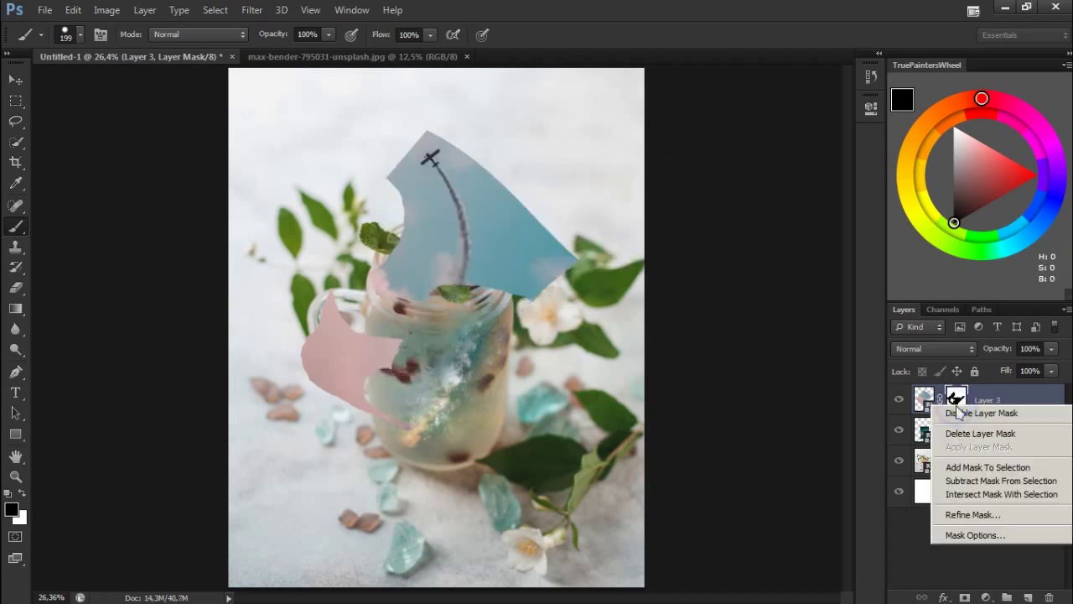
Delete the sky layer's mask, drop its fill to 38%, and rotate and flip the sheet
{"action": "left_click", "coordinate": [1034, 434]}
{"action": "left_click_drag", "start_coordinate": [1004, 373], "coordinate": [953, 373]}
{"action": "key", "text": "ctrl+t"}
{"action": "left_click_drag", "start_coordinate": [596, 364], "coordinate": [524, 297]}
{"action": "right_click", "coordinate": [547, 282]}
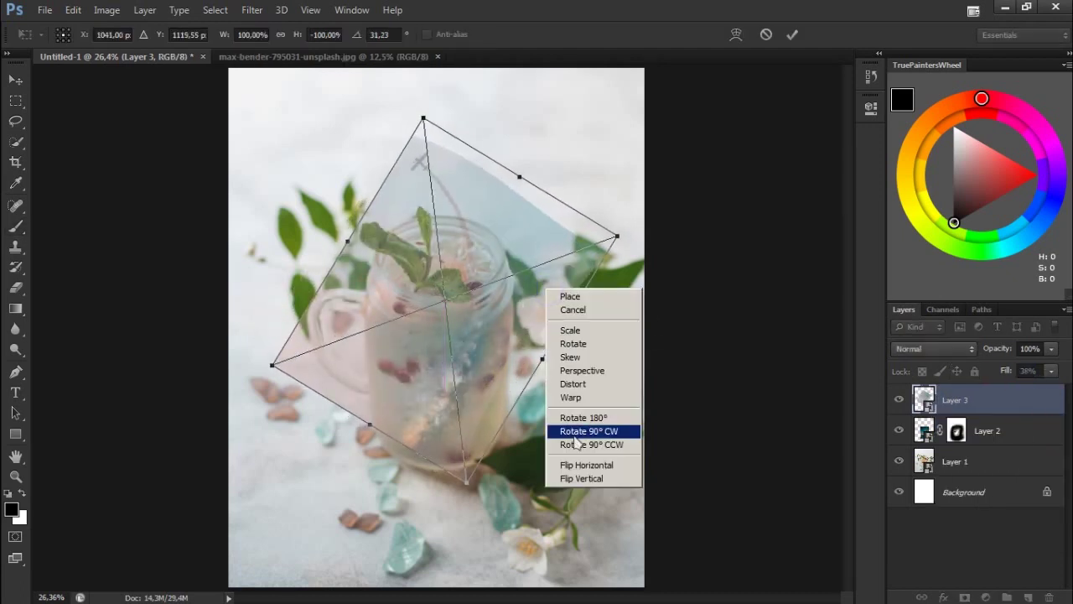
{"action": "left_click", "coordinate": [587, 484]}
Flip the sky sheet back, rotate it a few degrees, nudge it into place and apply
{"action": "mouse_move", "coordinate": [547, 334]}
{"action": "left_mouse_down"}
{"action": "mouse_move", "coordinate": [575, 327]}
{"action": "mouse_move", "coordinate": [530, 311]}
{"action": "left_mouse_up"}
{"action": "right_click", "coordinate": [561, 310]}
{"action": "left_click", "coordinate": [595, 513]}
{"action": "left_click_drag", "start_coordinate": [683, 244], "coordinate": [707, 239]}
{"action": "left_click_drag", "start_coordinate": [556, 286], "coordinate": [522, 313]}
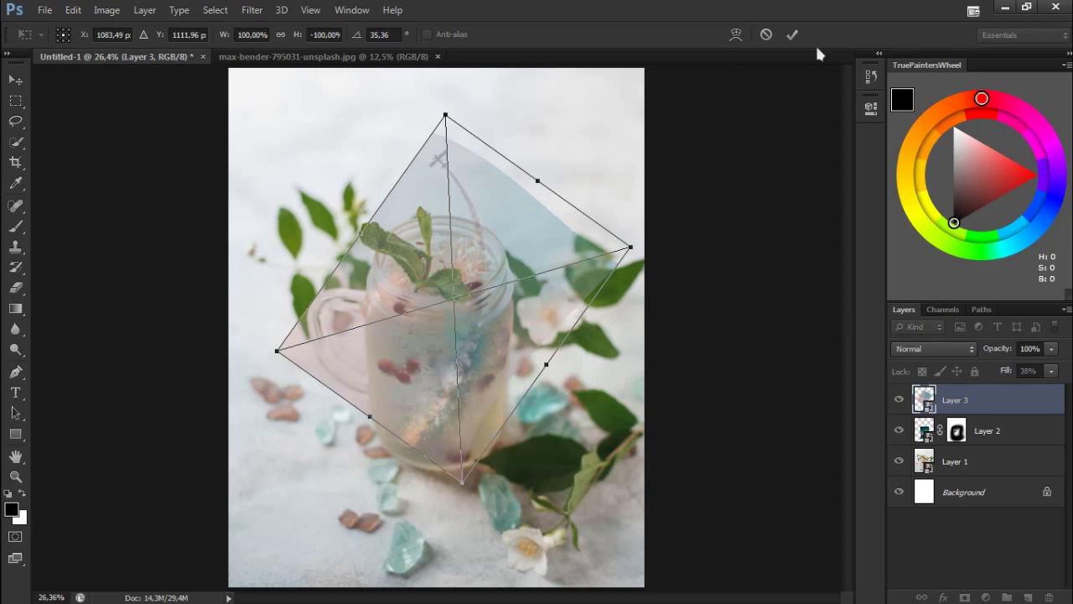
{"action": "key", "text": "Return"}
Restore the sky layer's fill to 100%, add a fresh mask and set a 411 px brush
{"action": "key", "text": "b"}
{"action": "left_click_drag", "start_coordinate": [1005, 370], "coordinate": [1062, 393]}
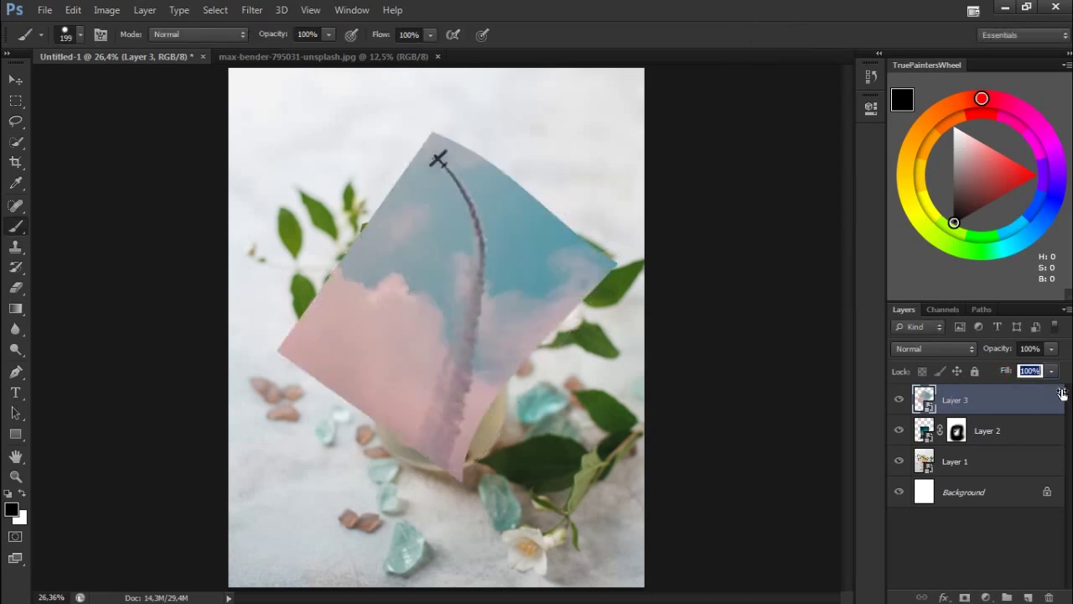
{"action": "left_click", "coordinate": [964, 596]}
{"action": "right_click", "coordinate": [503, 401]}
{"action": "left_click_drag", "start_coordinate": [652, 431], "coordinate": [667, 431]}
{"action": "key", "text": "Return"}
Paint black on the mask to hide the sky's lower, right and mint-leaf areas
{"action": "mouse_move", "coordinate": [601, 285]}
{"action": "left_mouse_down"}
{"action": "mouse_move", "coordinate": [395, 443]}
{"action": "mouse_move", "coordinate": [359, 271]}
{"action": "mouse_move", "coordinate": [521, 343]}
{"action": "mouse_move", "coordinate": [431, 300]}
{"action": "mouse_move", "coordinate": [395, 308]}
{"action": "left_mouse_up"}
{"action": "left_click_drag", "start_coordinate": [515, 240], "coordinate": [530, 122]}
{"action": "mouse_move", "coordinate": [382, 226]}
{"action": "left_mouse_down"}
{"action": "mouse_move", "coordinate": [395, 192]}
{"action": "mouse_move", "coordinate": [412, 215]}
{"action": "mouse_move", "coordinate": [408, 300]}
{"action": "left_mouse_up"}
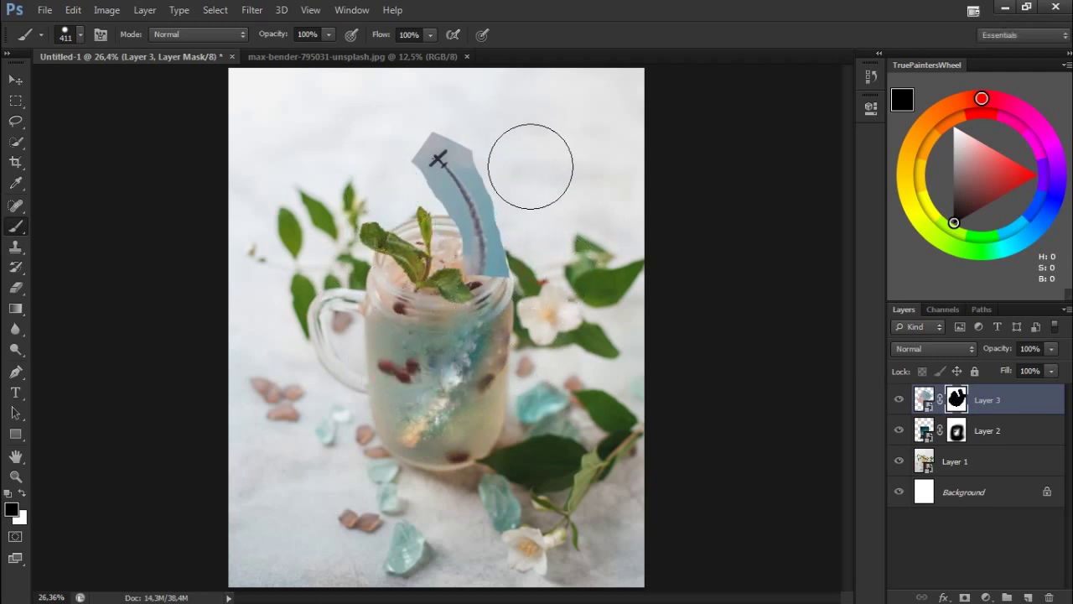
Switch to a soft round brush sized 49 then 43 px, painting with white
{"action": "right_click", "coordinate": [545, 260]}
{"action": "left_click_drag", "start_coordinate": [638, 297], "coordinate": [593, 298]}
{"action": "left_click", "coordinate": [629, 367]}
{"action": "mouse_move", "coordinate": [618, 65]}
{"action": "left_mouse_down"}
{"action": "mouse_move", "coordinate": [524, 203]}
{"action": "mouse_move", "coordinate": [598, 68]}
{"action": "left_mouse_up"}
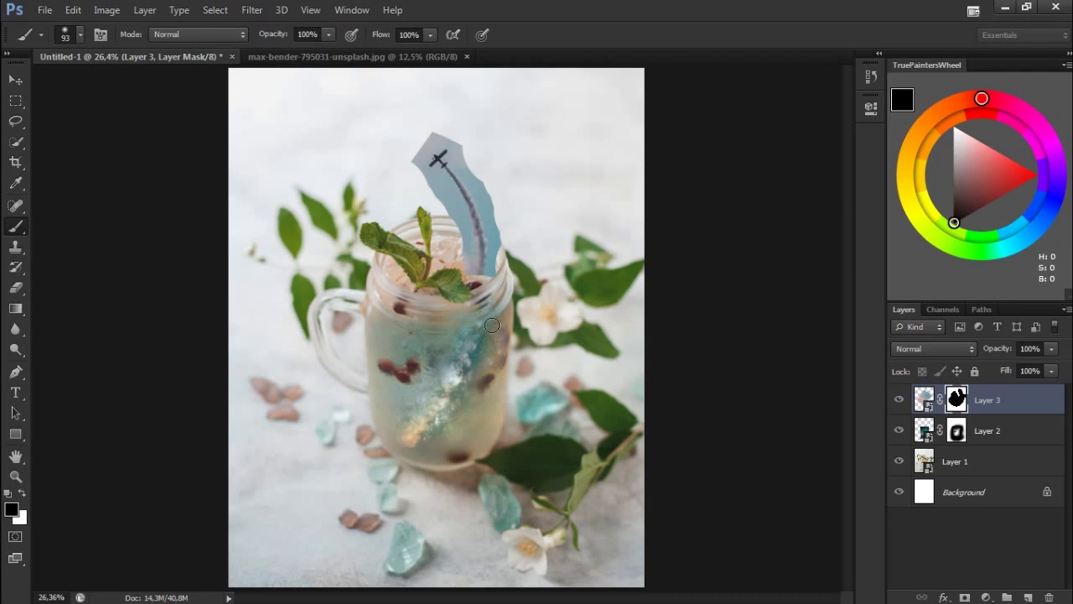
{"action": "scroll", "coordinate": [556, 244], "scroll_direction": "up", "scroll_amount": 3}
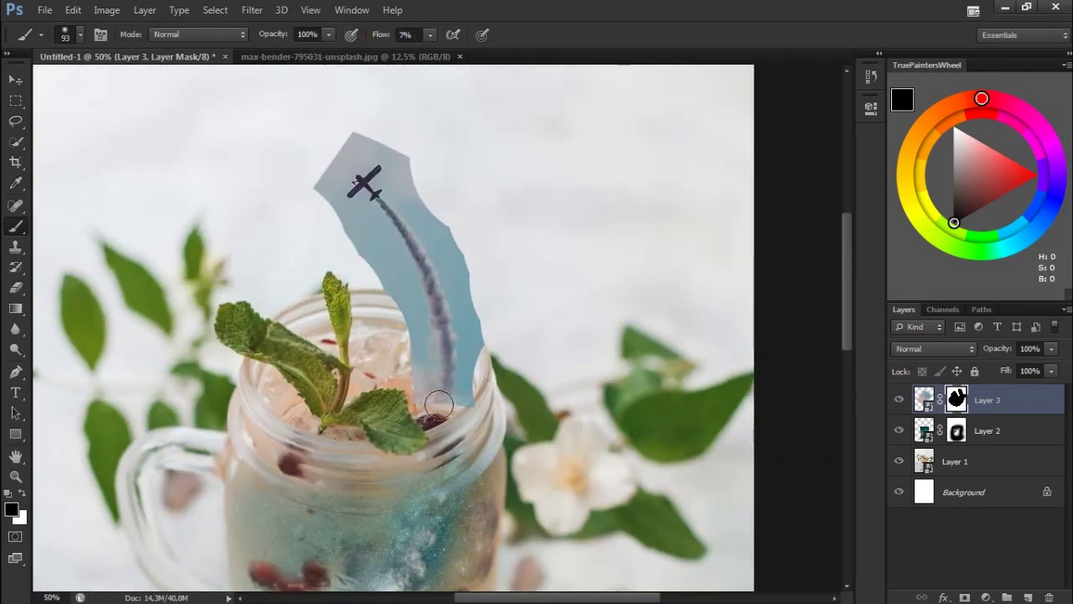
{"action": "key", "text": "x"}
{"action": "right_click", "coordinate": [512, 349]}
{"action": "key", "text": "bracketleft"}
{"action": "key", "text": "bracketleft"}
{"action": "key", "text": "bracketleft"}
{"action": "key", "text": "Return"}
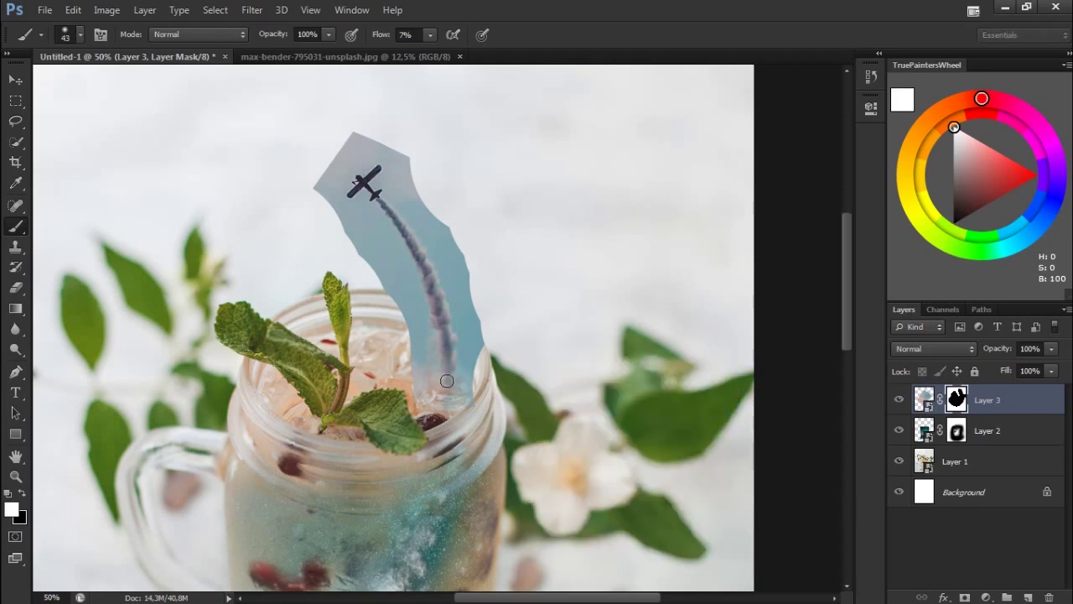
With an 81 px black brush, narrow the sky into a curved strip around the plane
{"action": "key", "text": "x"}
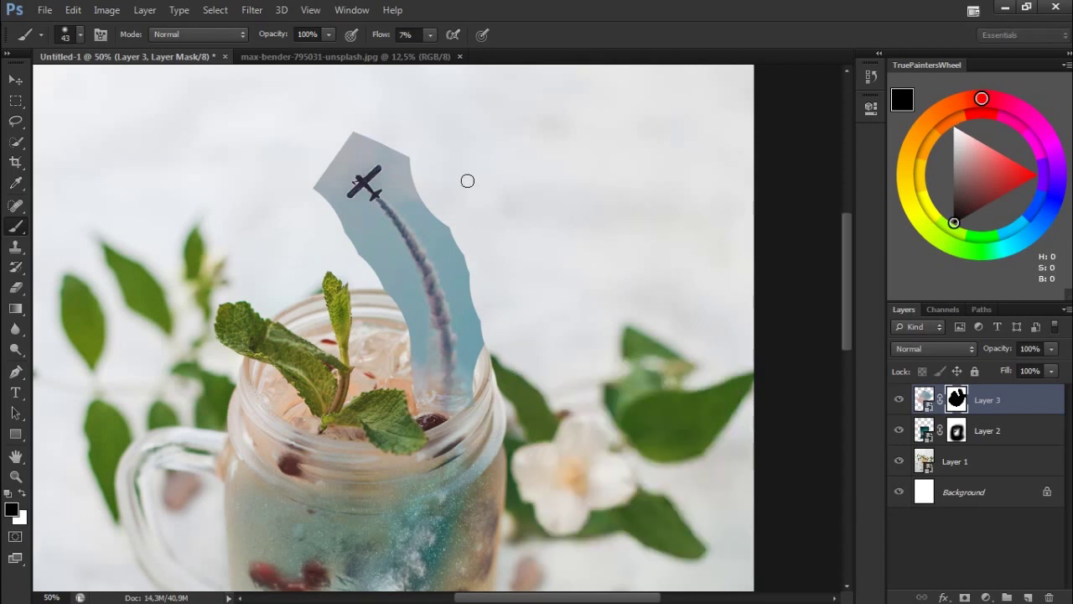
{"action": "key", "text": "ctrl+plus"}
{"action": "right_click", "coordinate": [485, 191]}
{"action": "type", "text": "81"}
{"action": "key", "text": "Return"}
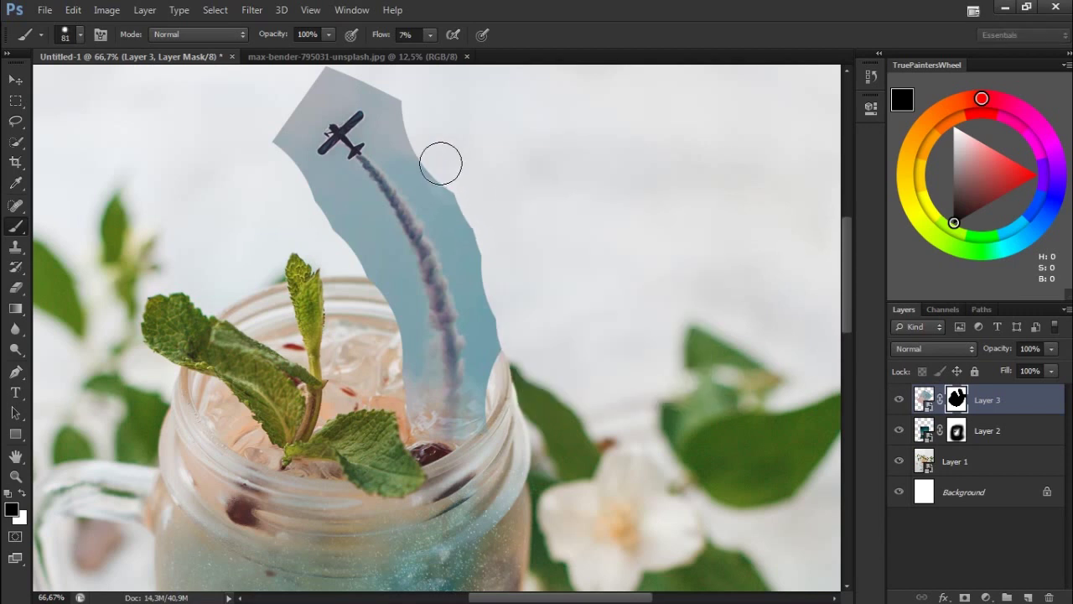
{"action": "left_click_drag", "start_coordinate": [381, 39], "coordinate": [493, 199]}
{"action": "mouse_move", "coordinate": [428, 157]}
{"action": "left_mouse_down"}
{"action": "mouse_move", "coordinate": [360, 64]}
{"action": "mouse_move", "coordinate": [290, 153]}
{"action": "mouse_move", "coordinate": [359, 224]}
{"action": "mouse_move", "coordinate": [359, 253]}
{"action": "mouse_move", "coordinate": [385, 290]}
{"action": "left_mouse_up"}
{"action": "mouse_move", "coordinate": [513, 355]}
{"action": "left_mouse_down"}
{"action": "mouse_move", "coordinate": [396, 111]}
{"action": "mouse_move", "coordinate": [304, 104]}
{"action": "left_mouse_up"}
{"action": "left_click_drag", "start_coordinate": [332, 182], "coordinate": [360, 220]}
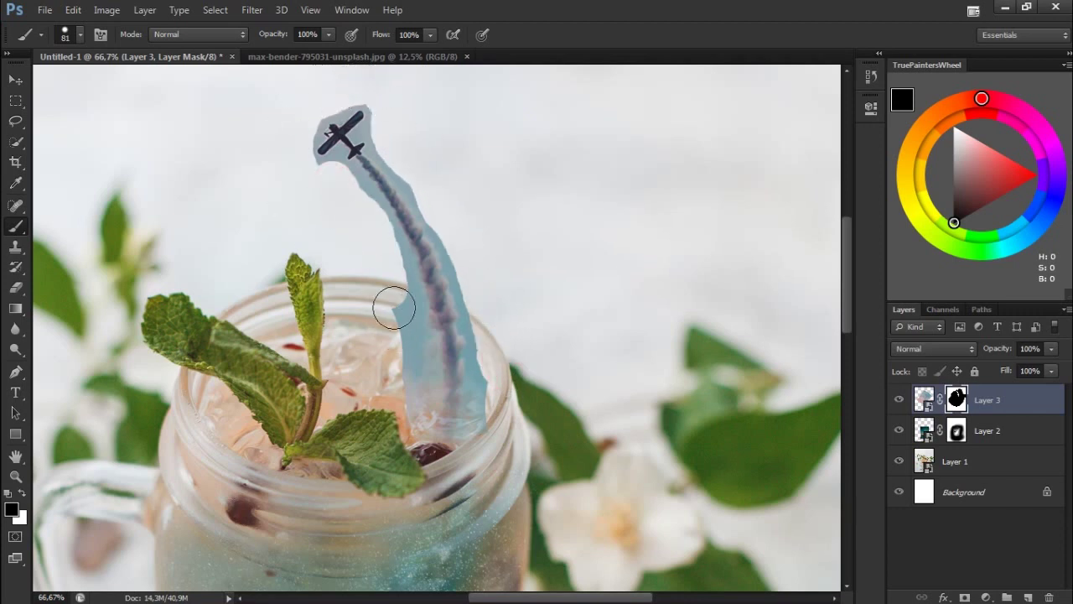
{"action": "key", "text": "ctrl+plus"}
{"action": "key", "text": "ctrl+plus"}
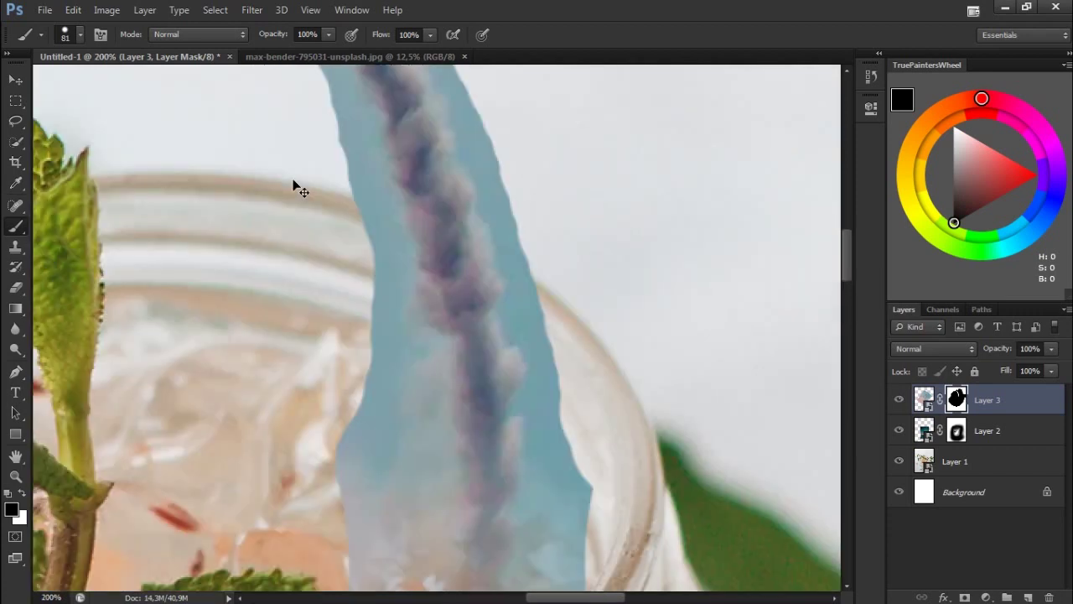
Mask the sky beside the wing tip, then shrink the brush to 4 px
{"action": "scroll", "coordinate": [321, 503], "scroll_direction": "up", "scroll_amount": 5}
{"action": "scroll", "coordinate": [526, 241], "scroll_direction": "up", "scroll_amount": 3}
{"action": "key", "text": "ctrl+plus"}
{"action": "right_click", "coordinate": [598, 250]}
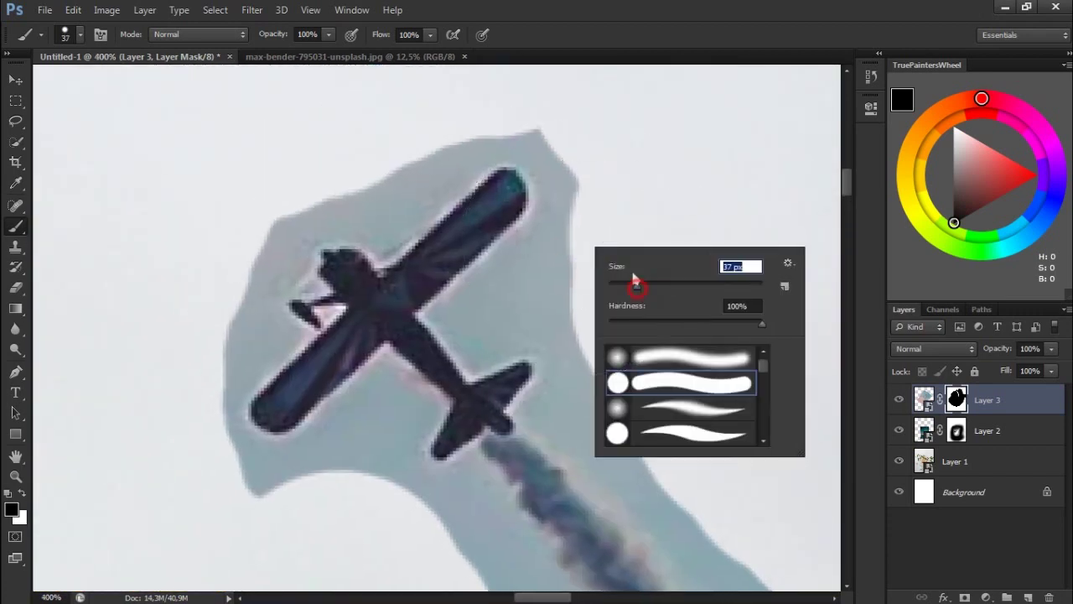
{"action": "mouse_move", "coordinate": [556, 169]}
{"action": "left_mouse_down"}
{"action": "mouse_move", "coordinate": [467, 164]}
{"action": "mouse_move", "coordinate": [446, 149]}
{"action": "mouse_move", "coordinate": [313, 223]}
{"action": "mouse_move", "coordinate": [349, 226]}
{"action": "mouse_move", "coordinate": [432, 201]}
{"action": "left_mouse_up"}
{"action": "right_click", "coordinate": [541, 116]}
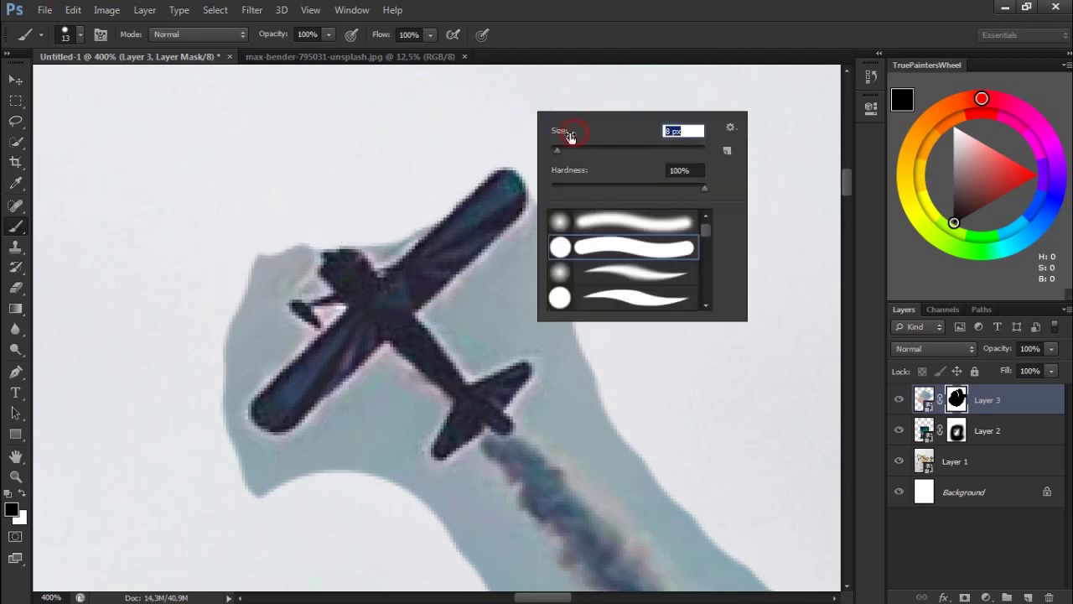
{"action": "left_click_drag", "start_coordinate": [566, 139], "coordinate": [419, 227]}
{"action": "key", "text": "Return"}
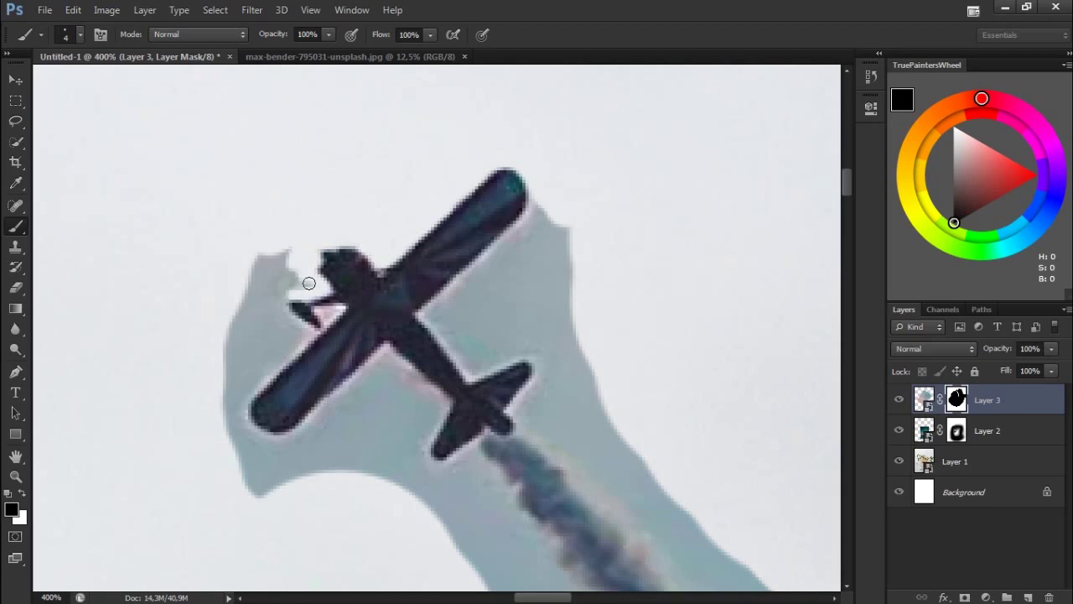
With a 16 px brush, clear the sky patches left of the cockpit and wing
{"action": "right_click", "coordinate": [327, 190]}
{"action": "left_click_drag", "start_coordinate": [367, 227], "coordinate": [403, 228]}
{"action": "key", "text": "Return"}
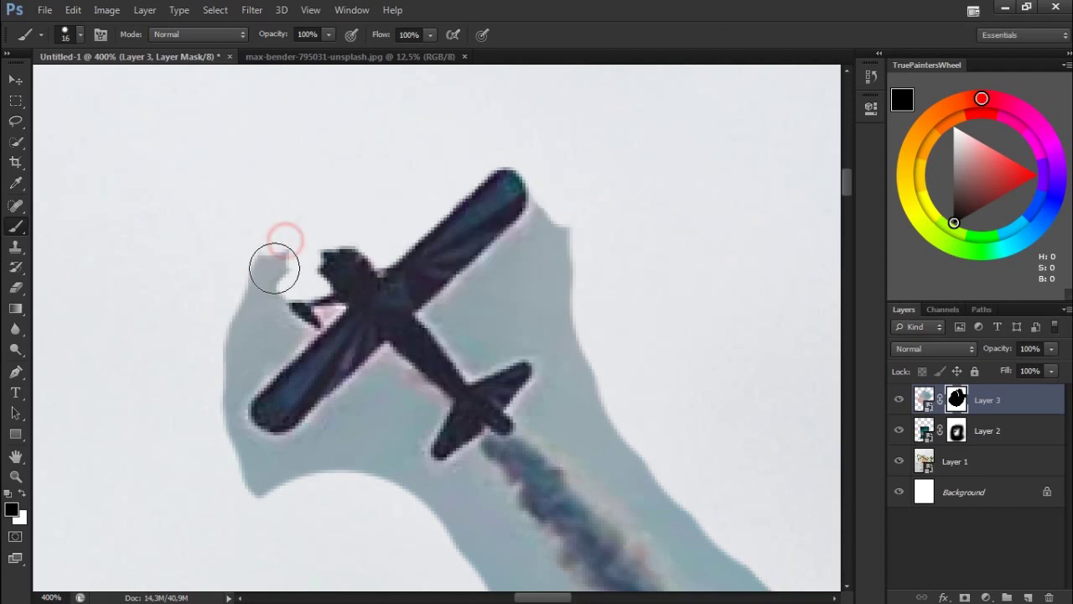
{"action": "left_click_drag", "start_coordinate": [270, 259], "coordinate": [271, 242]}
{"action": "left_click_drag", "start_coordinate": [259, 332], "coordinate": [223, 382]}
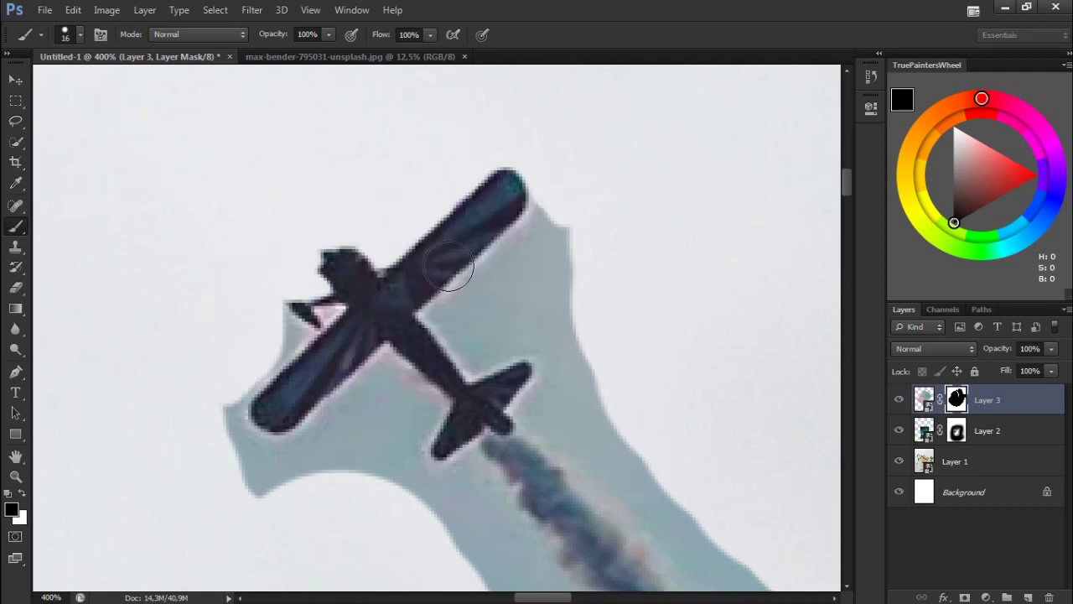
{"action": "right_click", "coordinate": [504, 306]}
{"action": "key", "text": "Return"}
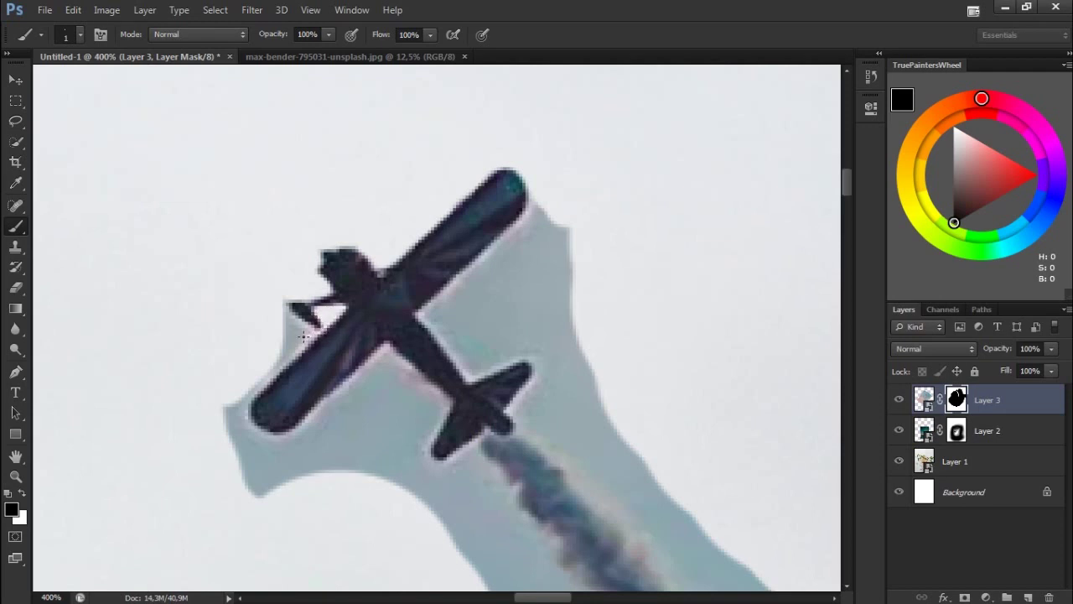
With a 5 px brush, paint away the grey band under the wing tip and left of the tail
{"action": "right_click", "coordinate": [332, 217]}
{"action": "type", "text": "5"}
{"action": "key", "text": "Return"}
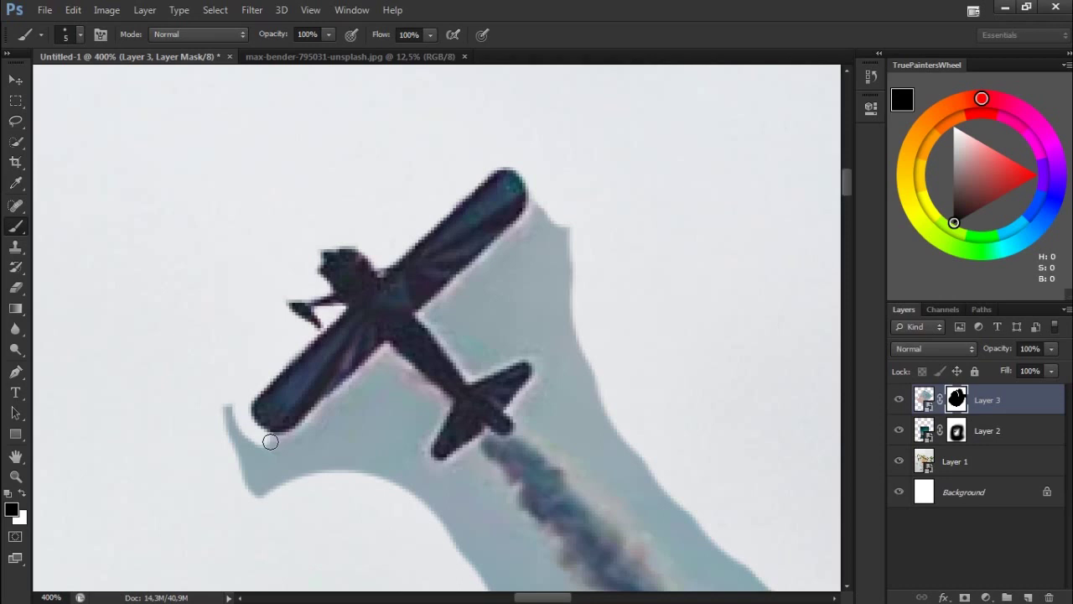
{"action": "mouse_move", "coordinate": [227, 403]}
{"action": "left_mouse_down"}
{"action": "mouse_move", "coordinate": [256, 497]}
{"action": "mouse_move", "coordinate": [326, 450]}
{"action": "left_mouse_up"}
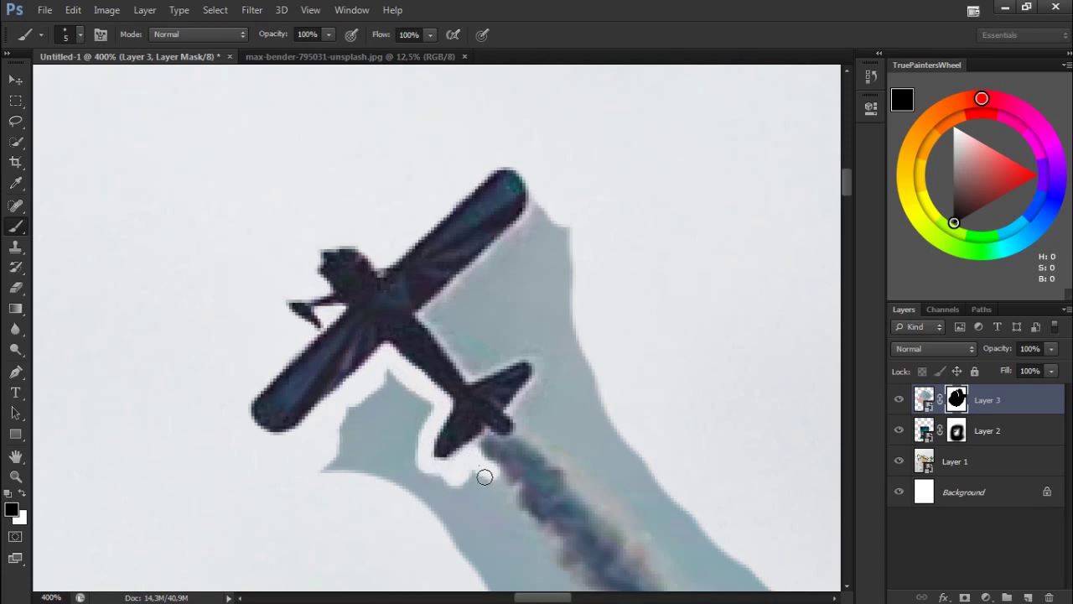
{"action": "right_click", "coordinate": [435, 481]}
{"action": "mouse_move", "coordinate": [331, 470]}
{"action": "left_mouse_down"}
{"action": "mouse_move", "coordinate": [354, 425]}
{"action": "mouse_move", "coordinate": [398, 399]}
{"action": "mouse_move", "coordinate": [398, 448]}
{"action": "mouse_move", "coordinate": [456, 506]}
{"action": "mouse_move", "coordinate": [474, 545]}
{"action": "left_mouse_up"}
Mask the grey near and below the tail with 12 px, then 6 px brushes
{"action": "right_click", "coordinate": [641, 248]}
{"action": "type", "text": "12"}
{"action": "key", "text": "Return"}
{"action": "mouse_move", "coordinate": [564, 221]}
{"action": "left_mouse_down"}
{"action": "mouse_move", "coordinate": [551, 260]}
{"action": "mouse_move", "coordinate": [477, 297]}
{"action": "mouse_move", "coordinate": [463, 343]}
{"action": "mouse_move", "coordinate": [503, 347]}
{"action": "mouse_move", "coordinate": [484, 330]}
{"action": "left_mouse_up"}
{"action": "mouse_move", "coordinate": [550, 351]}
{"action": "left_mouse_down"}
{"action": "mouse_move", "coordinate": [553, 378]}
{"action": "mouse_move", "coordinate": [534, 410]}
{"action": "mouse_move", "coordinate": [591, 322]}
{"action": "left_mouse_up"}
{"action": "right_click", "coordinate": [582, 298]}
{"action": "key", "text": "Return"}
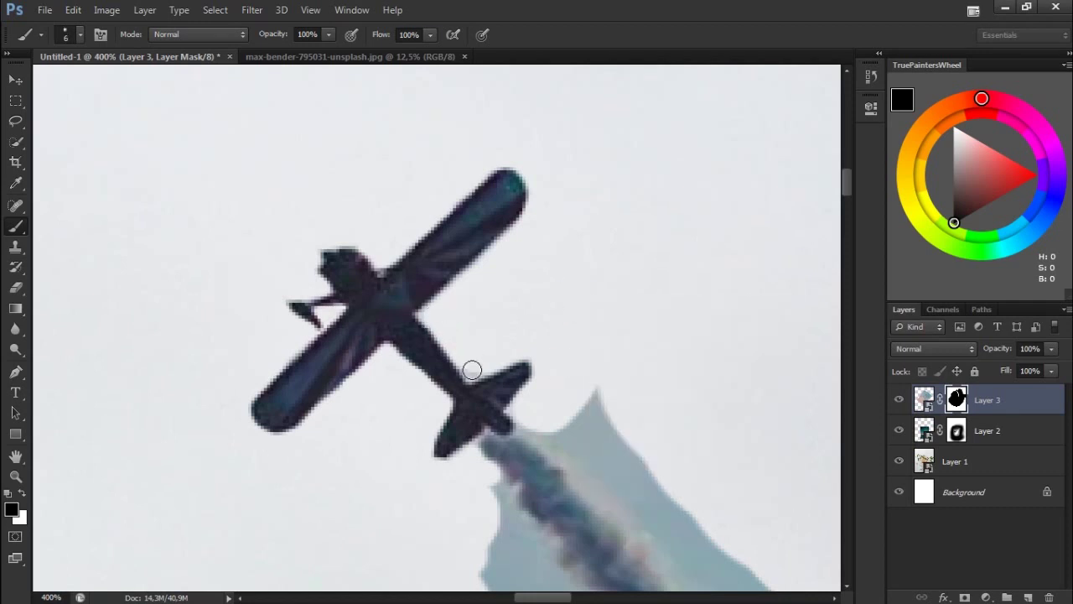
{"action": "left_click_drag", "start_coordinate": [525, 423], "coordinate": [602, 394]}
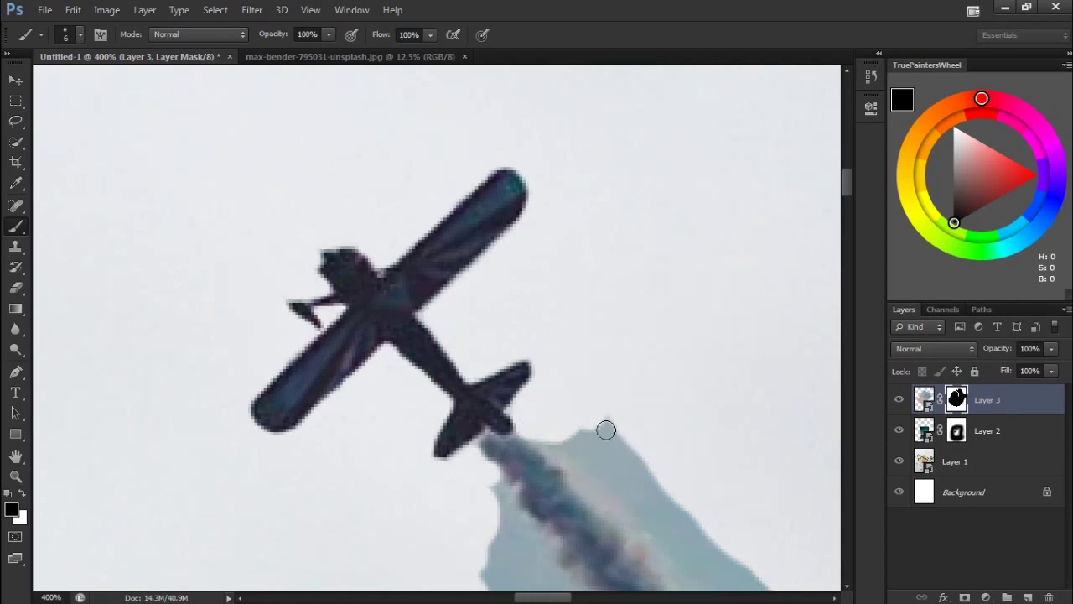
{"action": "left_click_drag", "start_coordinate": [588, 385], "coordinate": [547, 328]}
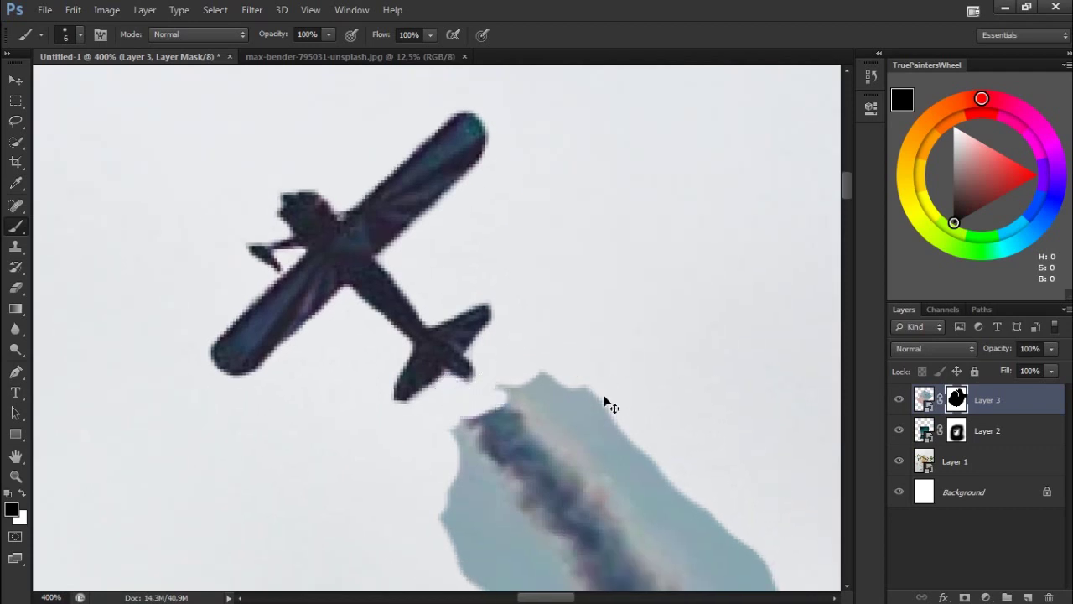
Zoom out and mask the lower part of the trail with a roughly 63 px brush
{"action": "key", "text": "ctrl+minus"}
{"action": "key", "text": "ctrl+minus"}
{"action": "key", "text": "ctrl+minus"}
{"action": "key", "text": "ctrl+minus"}
{"action": "key", "text": "ctrl+minus"}
{"action": "right_click", "coordinate": [614, 424]}
{"action": "left_click_drag", "start_coordinate": [630, 434], "coordinate": [667, 440]}
{"action": "key", "text": "Return"}
{"action": "mouse_move", "coordinate": [537, 537]}
{"action": "left_mouse_down"}
{"action": "mouse_move", "coordinate": [482, 378]}
{"action": "mouse_move", "coordinate": [453, 364]}
{"action": "left_mouse_up"}
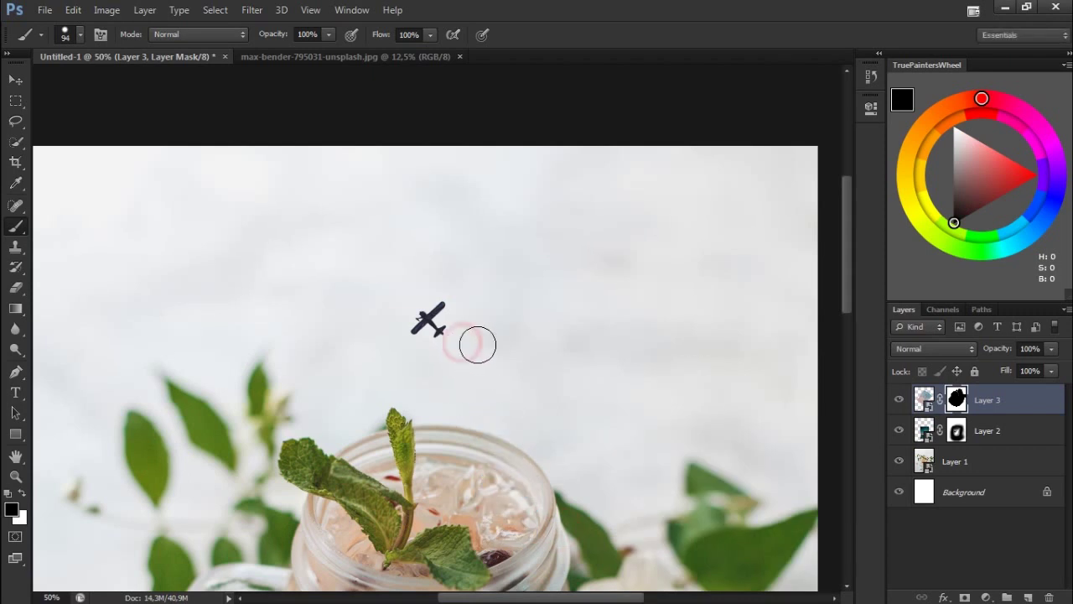
Duplicate the galaxy Layer 2 and delete the copy's layer mask
{"action": "scroll", "coordinate": [545, 327], "scroll_direction": "down", "scroll_amount": 3}
{"action": "scroll", "coordinate": [621, 313], "scroll_direction": "down", "scroll_amount": 1}
{"action": "left_click", "coordinate": [1018, 433]}
{"action": "key", "text": "ctrl+j"}
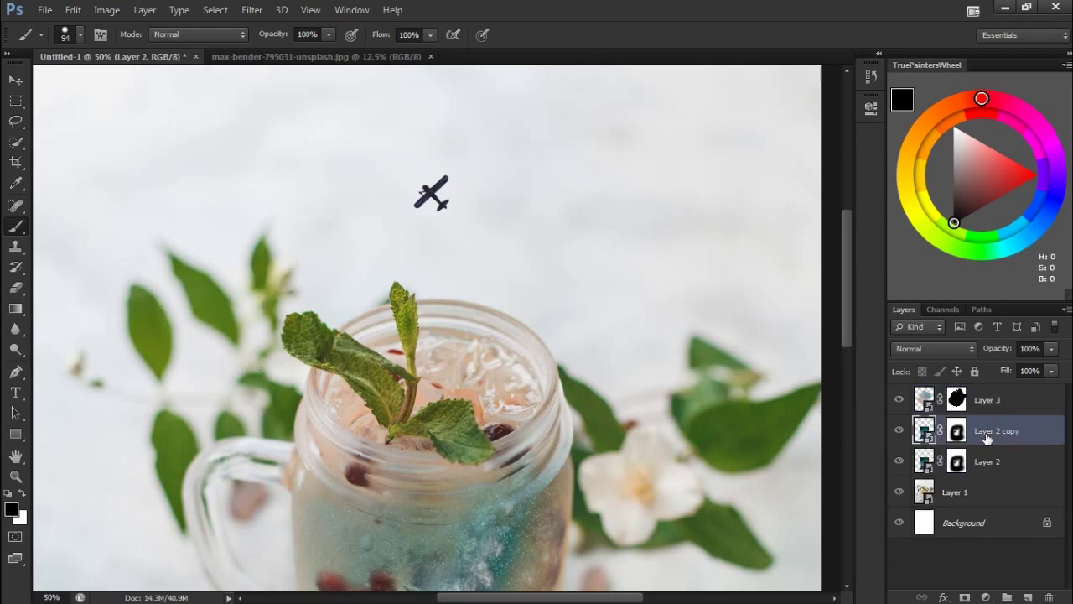
{"action": "right_click", "coordinate": [957, 431]}
{"action": "left_click", "coordinate": [972, 436]}
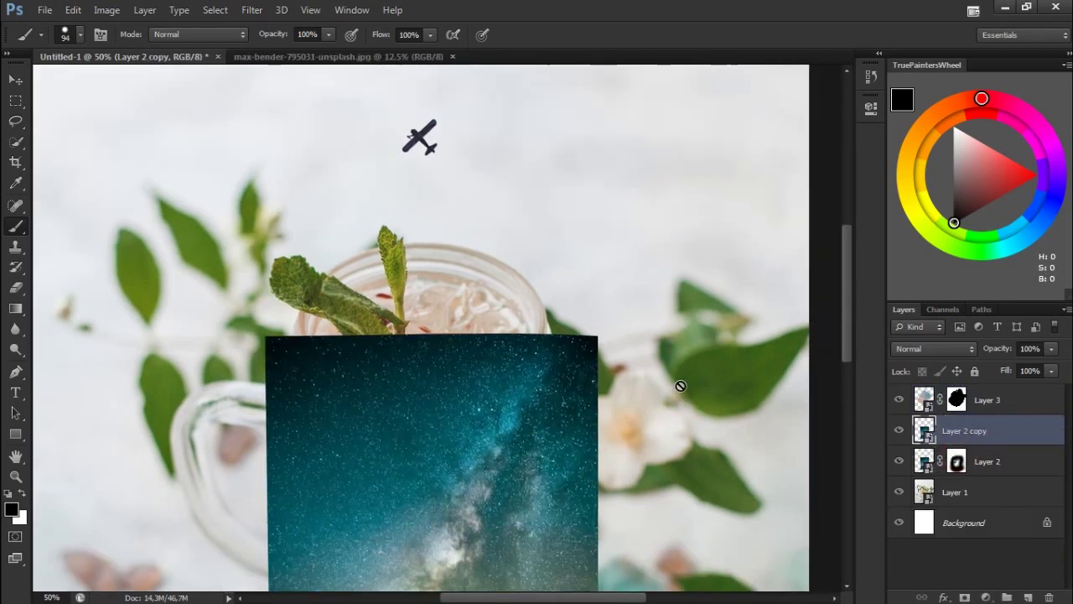
{"action": "key", "text": "ctrl+0"}
Enlarge, rotate and reposition the galaxy copy over the jar toward the airplane
{"action": "key", "text": "ctrl+t"}
{"action": "mouse_move", "coordinate": [533, 262]}
{"action": "left_mouse_down"}
{"action": "mouse_move", "coordinate": [563, 228]}
{"action": "mouse_move", "coordinate": [587, 243]}
{"action": "left_mouse_up"}
{"action": "left_click_drag", "start_coordinate": [470, 361], "coordinate": [504, 270]}
{"action": "left_click_drag", "start_coordinate": [604, 219], "coordinate": [576, 176]}
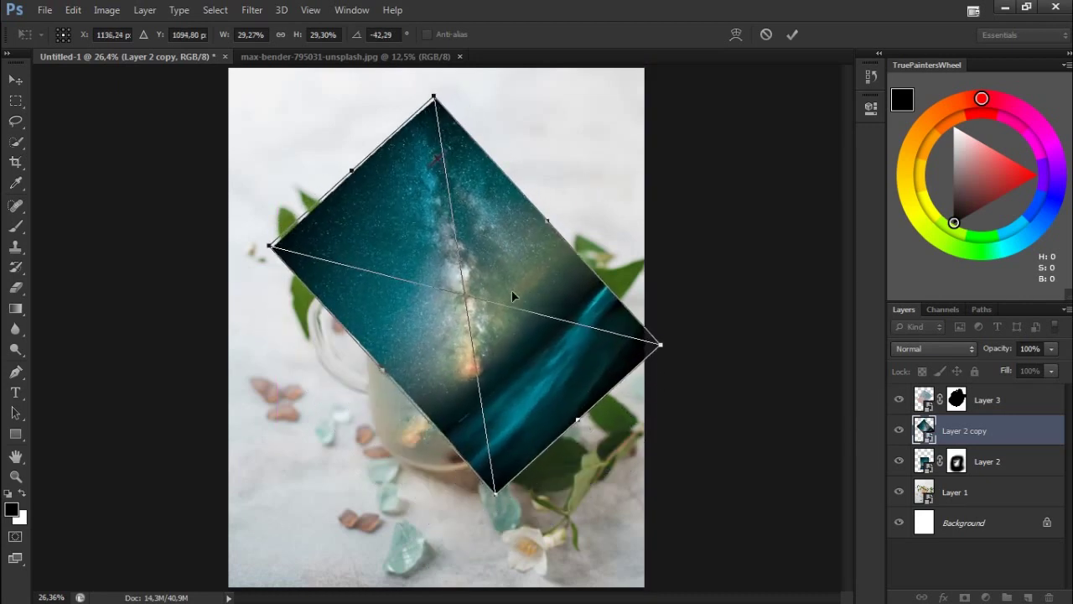
Warp the galaxy copy into a curve, lowering opacity temporarily to check beneath
{"action": "left_click", "coordinate": [737, 34]}
{"action": "left_click_drag", "start_coordinate": [997, 348], "coordinate": [995, 348]}
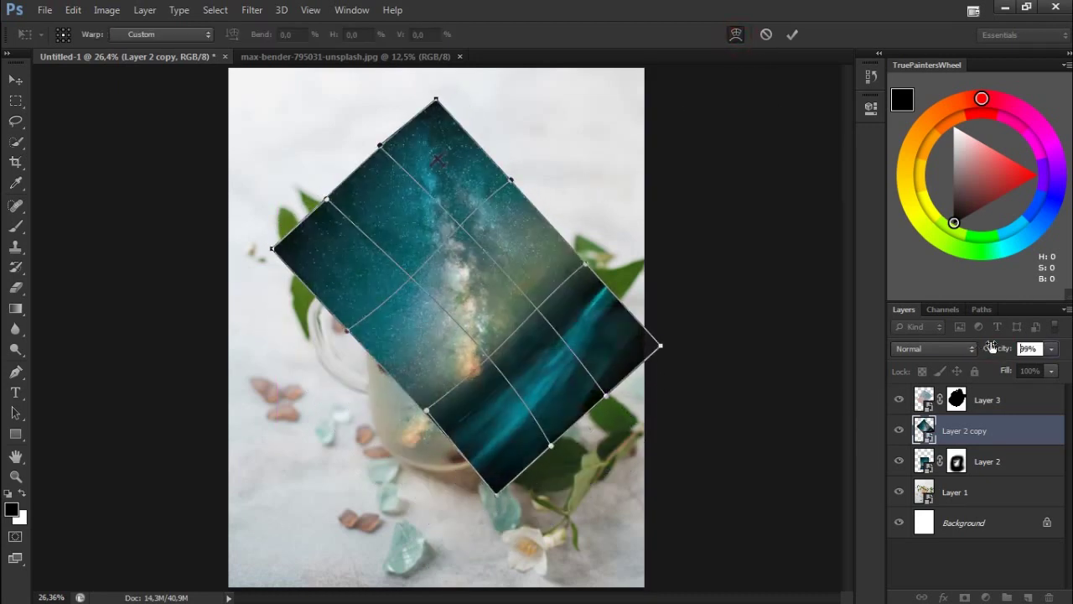
{"action": "left_click_drag", "start_coordinate": [464, 277], "coordinate": [476, 271]}
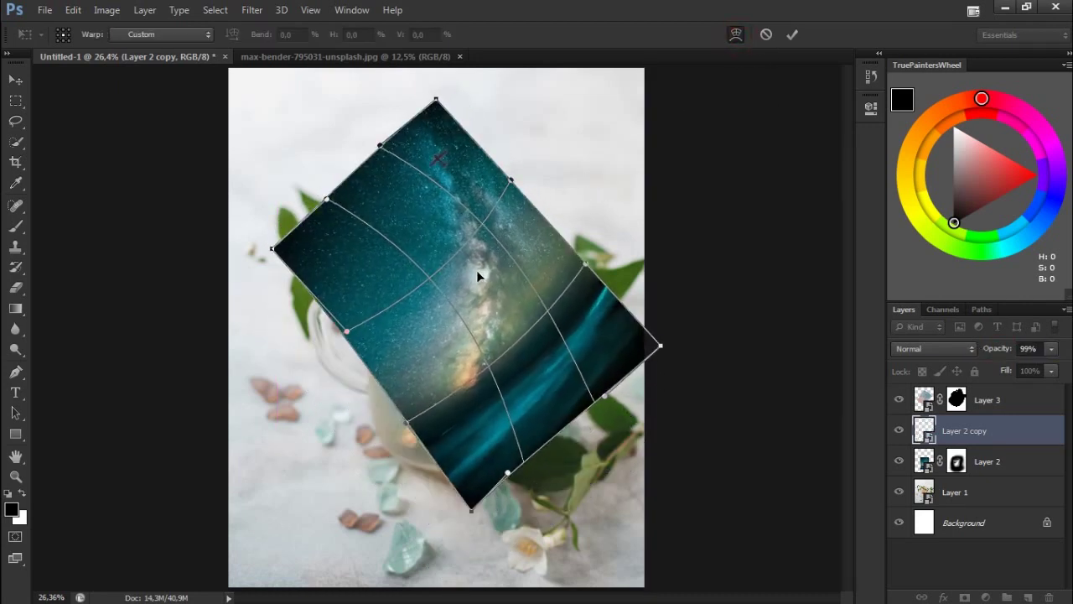
{"action": "left_click_drag", "start_coordinate": [492, 431], "coordinate": [478, 448]}
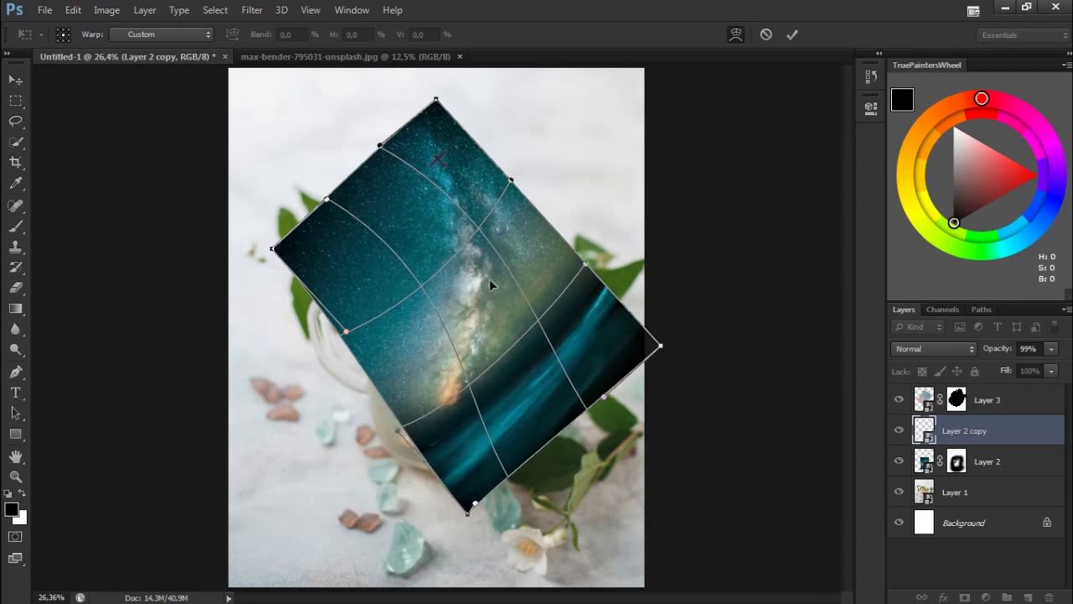
{"action": "left_click_drag", "start_coordinate": [489, 282], "coordinate": [612, 348]}
{"action": "left_click_drag", "start_coordinate": [975, 356], "coordinate": [1002, 355]}
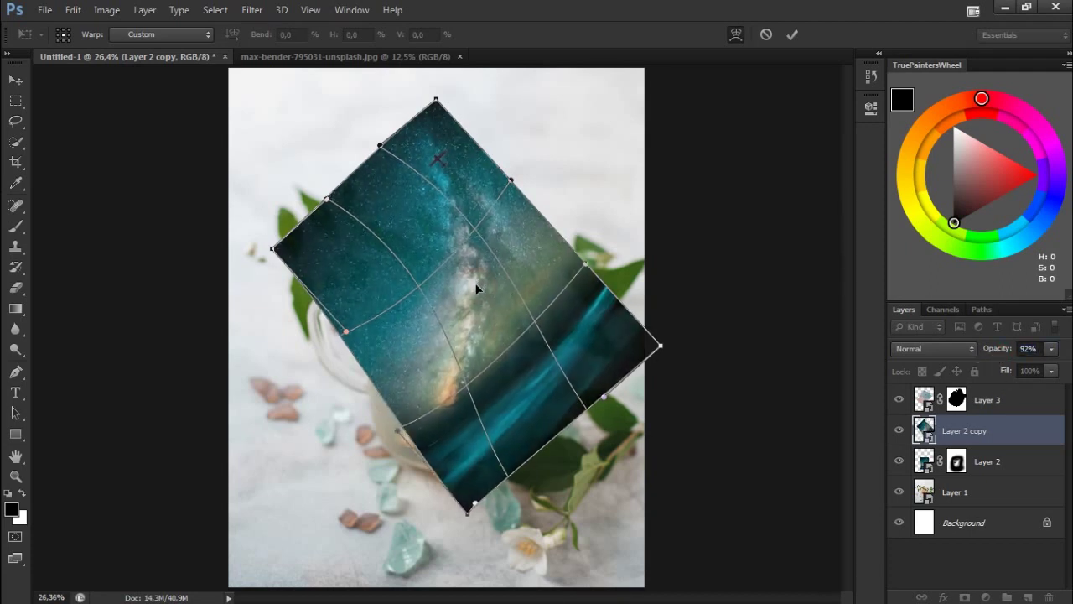
Pull the warp's top toward the plane, apply it, and add a blank mask
{"action": "left_click_drag", "start_coordinate": [426, 175], "coordinate": [442, 191]}
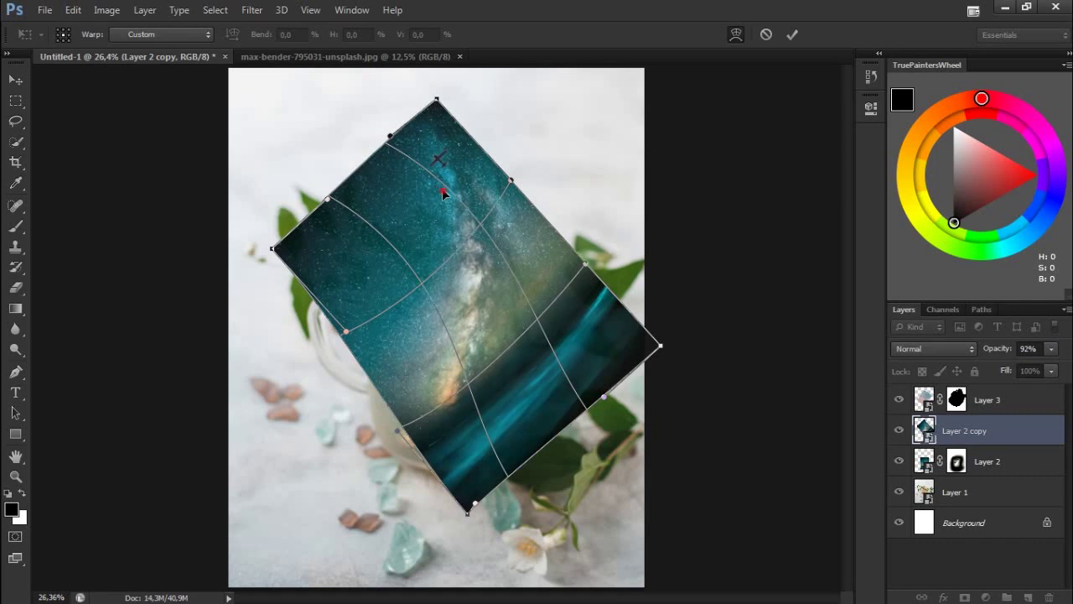
{"action": "left_click_drag", "start_coordinate": [1051, 349], "coordinate": [1051, 373]}
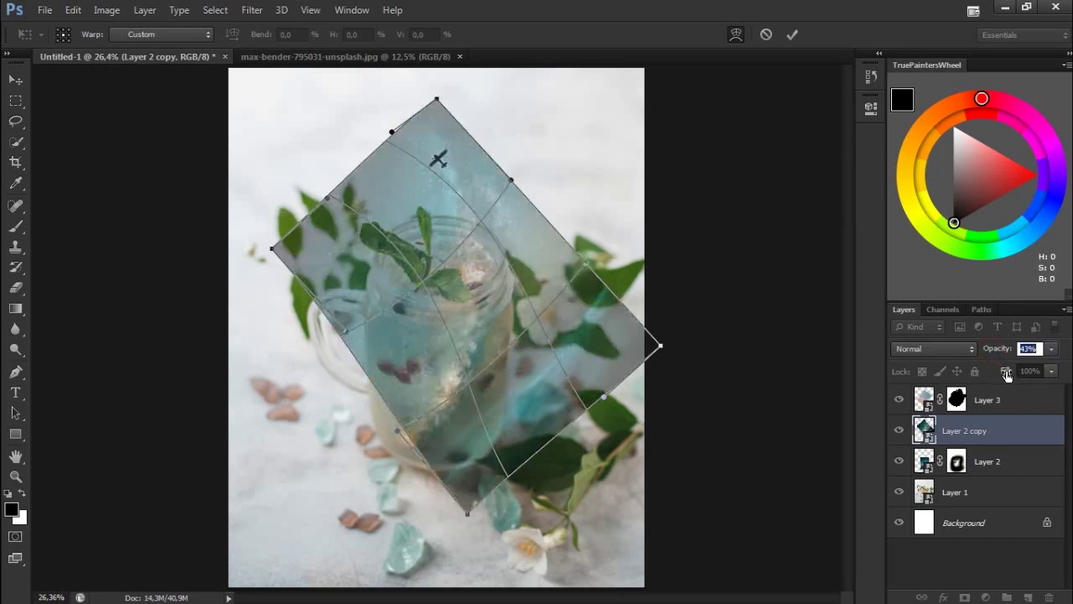
{"action": "type", "text": "100"}
{"action": "left_click_drag", "start_coordinate": [493, 300], "coordinate": [504, 295]}
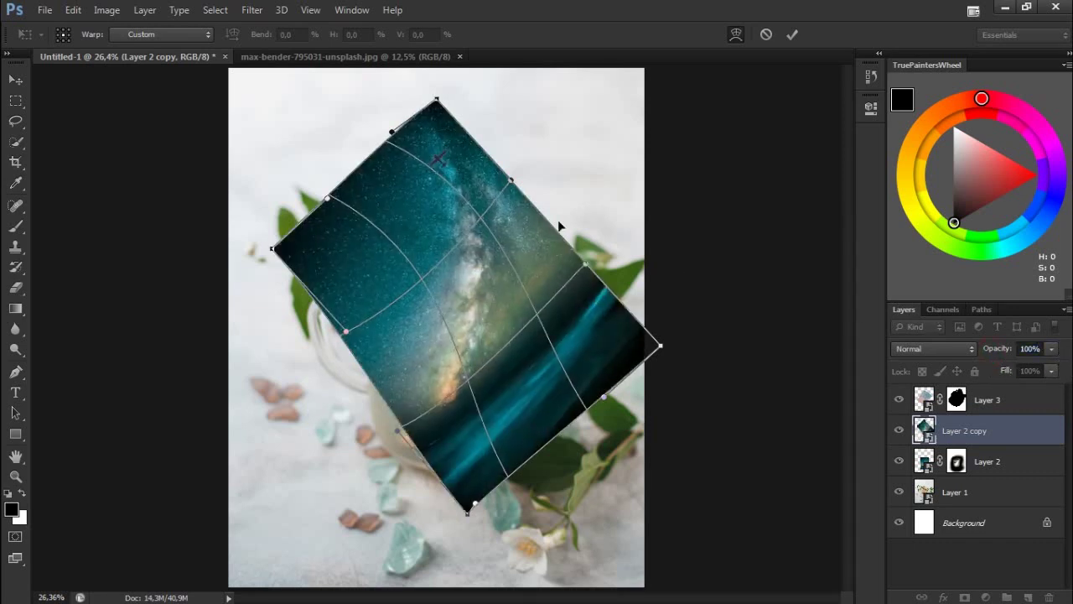
{"action": "key", "text": "Return"}
{"action": "left_click", "coordinate": [965, 597]}
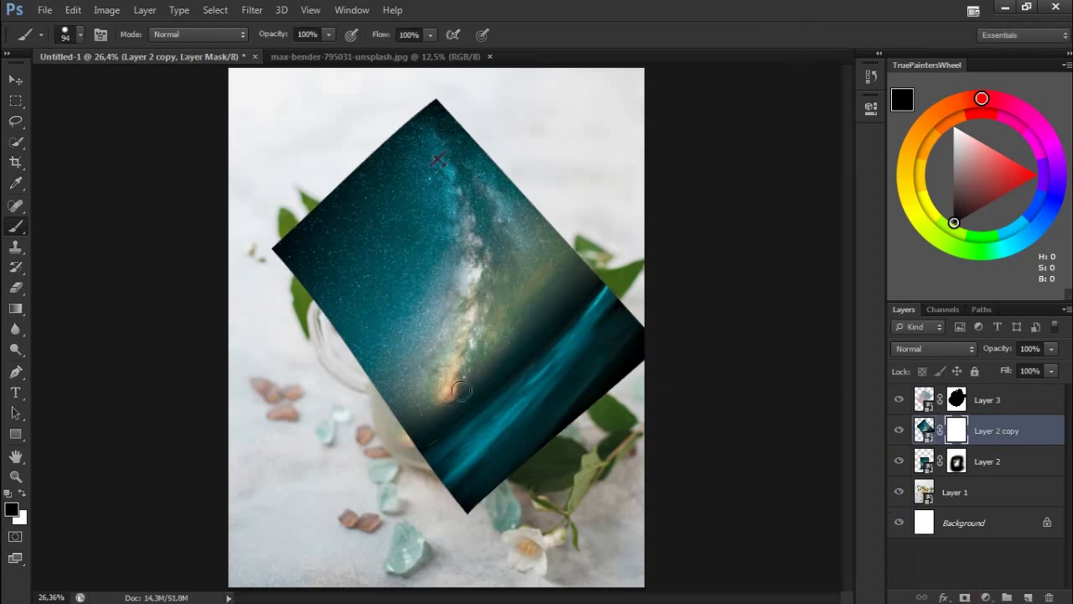
Mask away the galaxy copy outside the trail with a 380 px black brush
{"action": "right_click", "coordinate": [466, 391]}
{"action": "type", "text": "380"}
{"action": "key", "text": "Return"}
{"action": "mouse_move", "coordinate": [635, 359]}
{"action": "left_mouse_down"}
{"action": "mouse_move", "coordinate": [447, 499]}
{"action": "mouse_move", "coordinate": [474, 343]}
{"action": "mouse_move", "coordinate": [503, 332]}
{"action": "mouse_move", "coordinate": [569, 267]}
{"action": "mouse_move", "coordinate": [336, 244]}
{"action": "mouse_move", "coordinate": [327, 224]}
{"action": "mouse_move", "coordinate": [355, 163]}
{"action": "mouse_move", "coordinate": [492, 141]}
{"action": "mouse_move", "coordinate": [423, 361]}
{"action": "mouse_move", "coordinate": [378, 172]}
{"action": "mouse_move", "coordinate": [399, 302]}
{"action": "mouse_move", "coordinate": [551, 220]}
{"action": "left_mouse_up"}
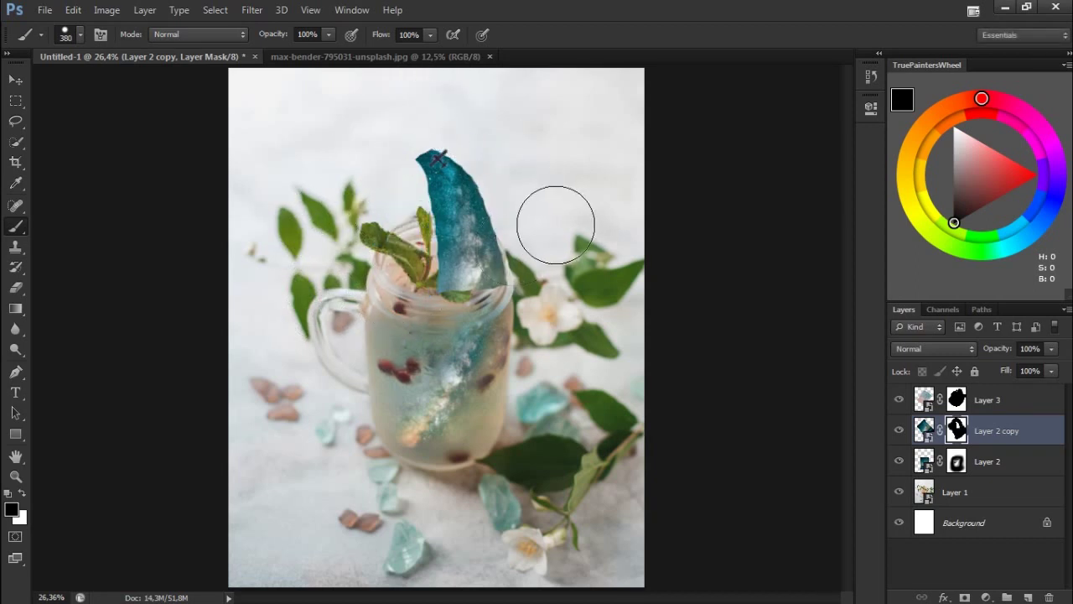
With a 145 px brush, trim the trail's top-left tip, both edges and the area near the jar rim
{"action": "scroll", "coordinate": [541, 268], "scroll_direction": "up", "scroll_amount": 2}
{"action": "right_click", "coordinate": [605, 207]}
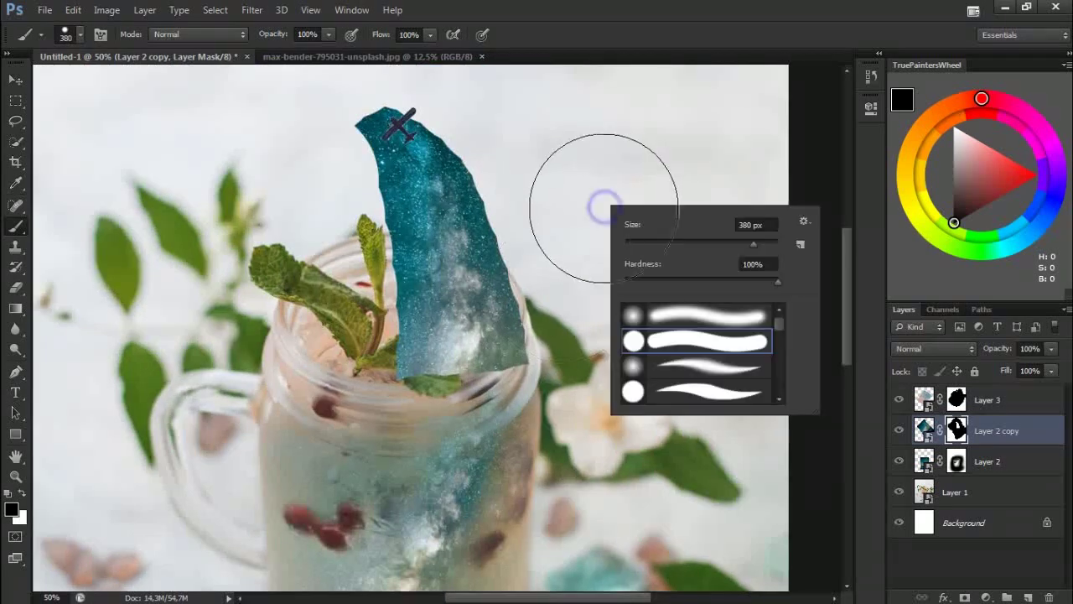
{"action": "type", "text": "145"}
{"action": "key", "text": "Return"}
{"action": "mouse_move", "coordinate": [380, 109]}
{"action": "left_mouse_down"}
{"action": "mouse_move", "coordinate": [355, 125]}
{"action": "mouse_move", "coordinate": [372, 119]}
{"action": "mouse_move", "coordinate": [379, 136]}
{"action": "left_mouse_up"}
{"action": "left_click_drag", "start_coordinate": [458, 135], "coordinate": [511, 378]}
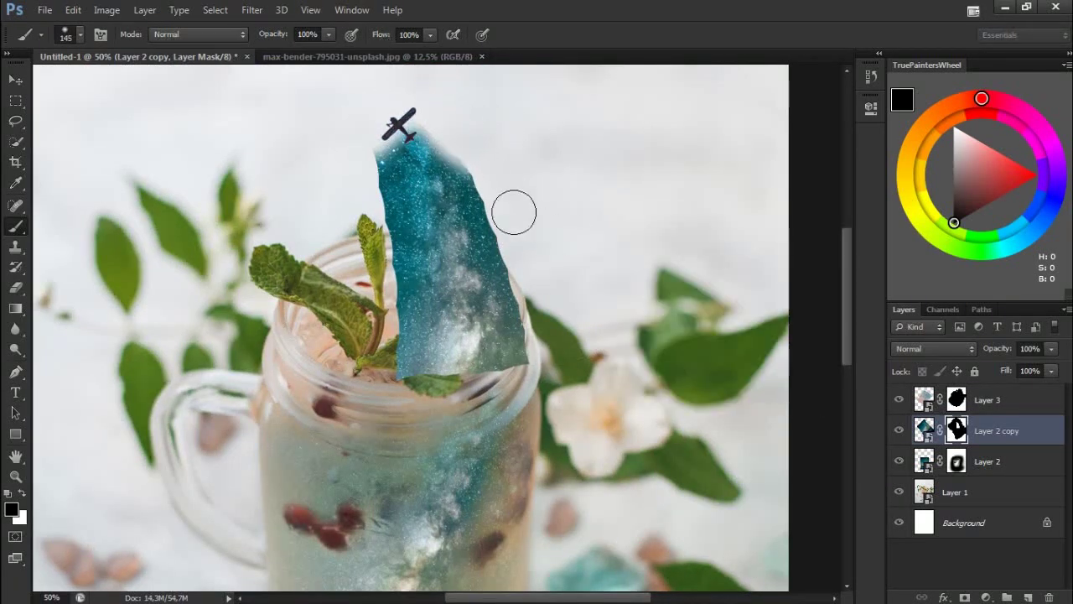
{"action": "mouse_move", "coordinate": [384, 130]}
{"action": "left_mouse_down"}
{"action": "mouse_move", "coordinate": [375, 175]}
{"action": "mouse_move", "coordinate": [414, 349]}
{"action": "left_mouse_up"}
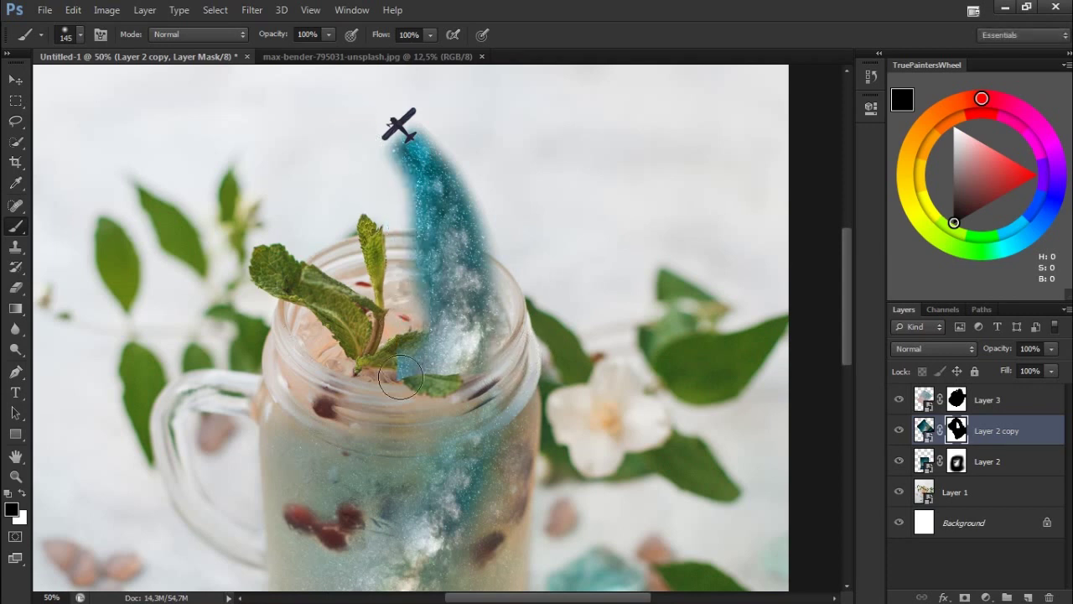
{"action": "left_click_drag", "start_coordinate": [484, 369], "coordinate": [497, 386]}
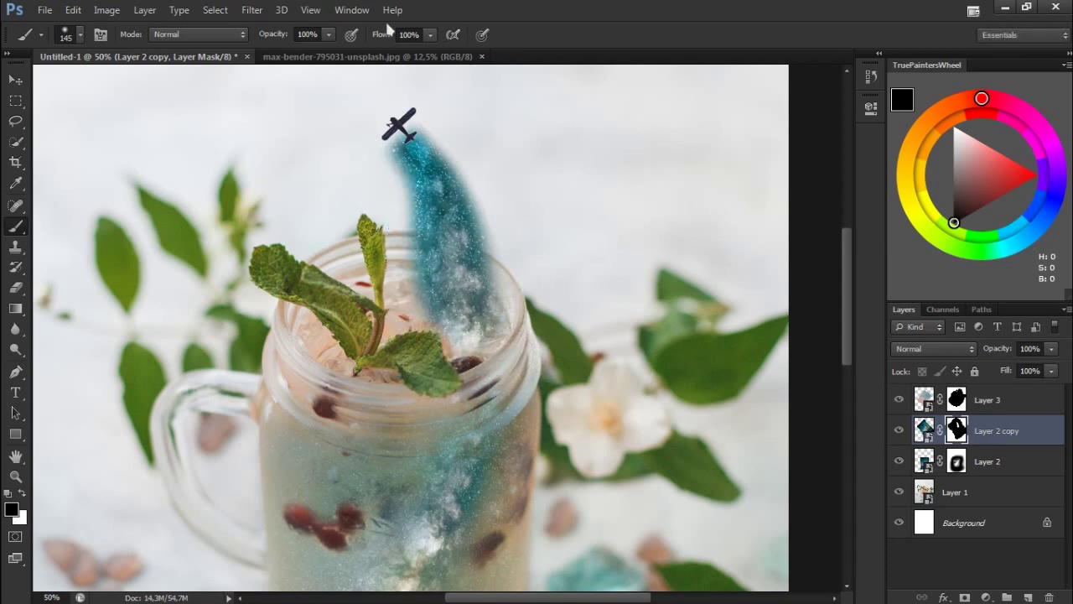
Soften the trail's right edge with a 74 px soft black brush
{"action": "right_click", "coordinate": [676, 294]}
{"action": "left_click_drag", "start_coordinate": [704, 295], "coordinate": [676, 298]}
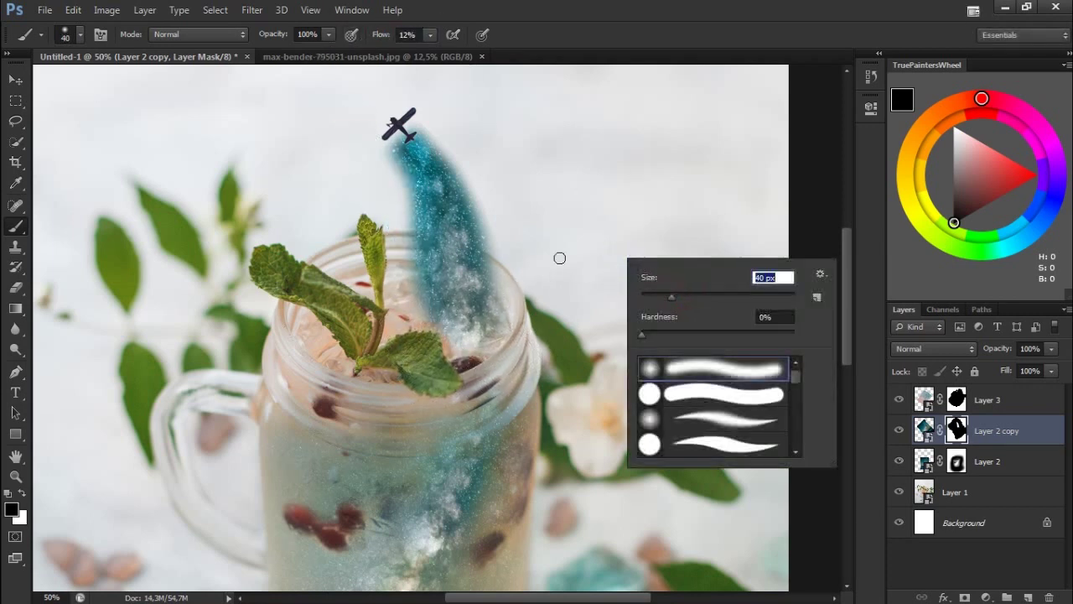
{"action": "type", "text": "74"}
{"action": "key", "text": "Return"}
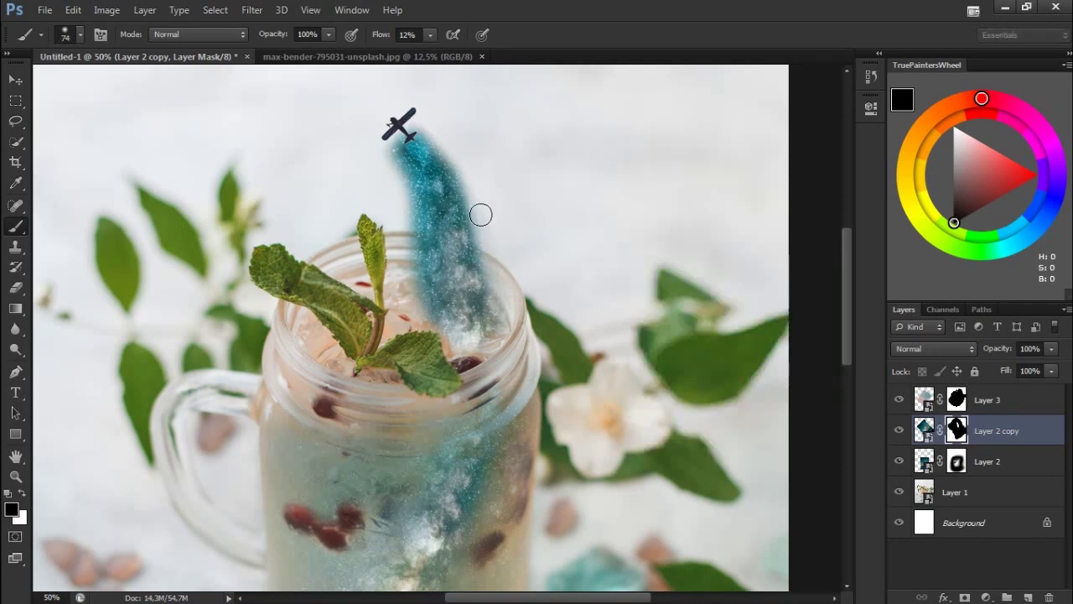
{"action": "key", "text": "x"}
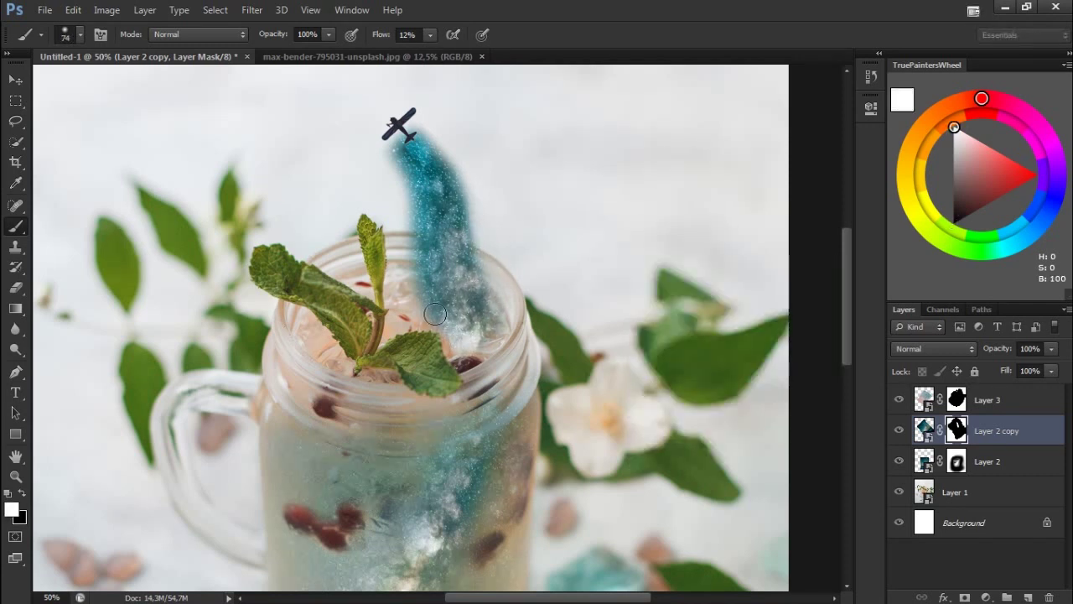
{"action": "key", "text": "x"}
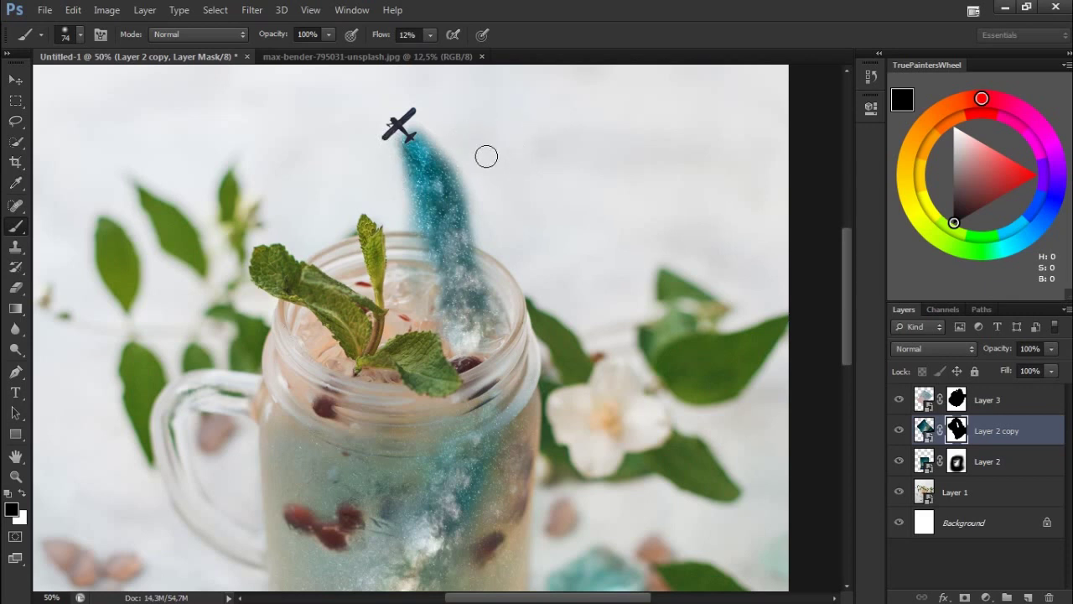
{"action": "left_click_drag", "start_coordinate": [467, 191], "coordinate": [429, 128]}
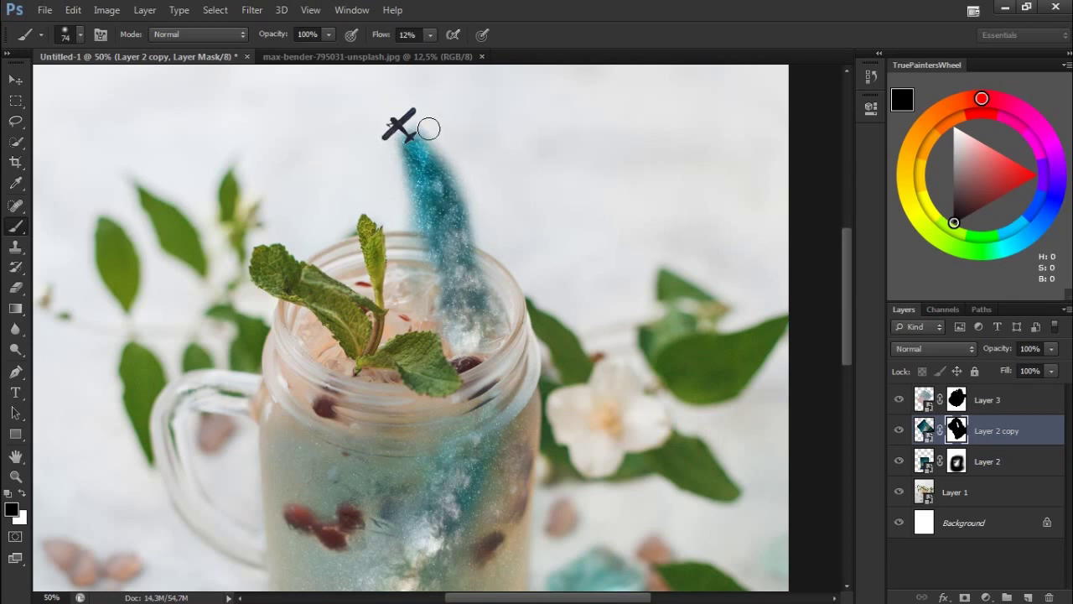
Fade the galaxy trail's left edge up close, then hide the Layer 2 copy
{"action": "right_click", "coordinate": [478, 125]}
{"action": "key", "text": "Return"}
{"action": "key", "text": "ctrl+plus"}
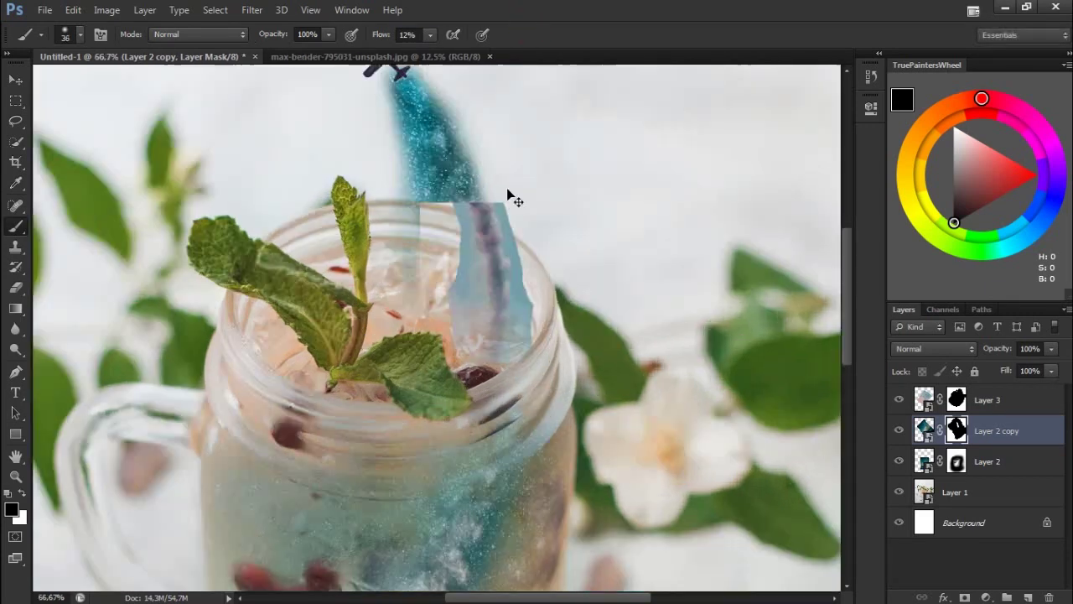
{"action": "key", "text": "ctrl+plus"}
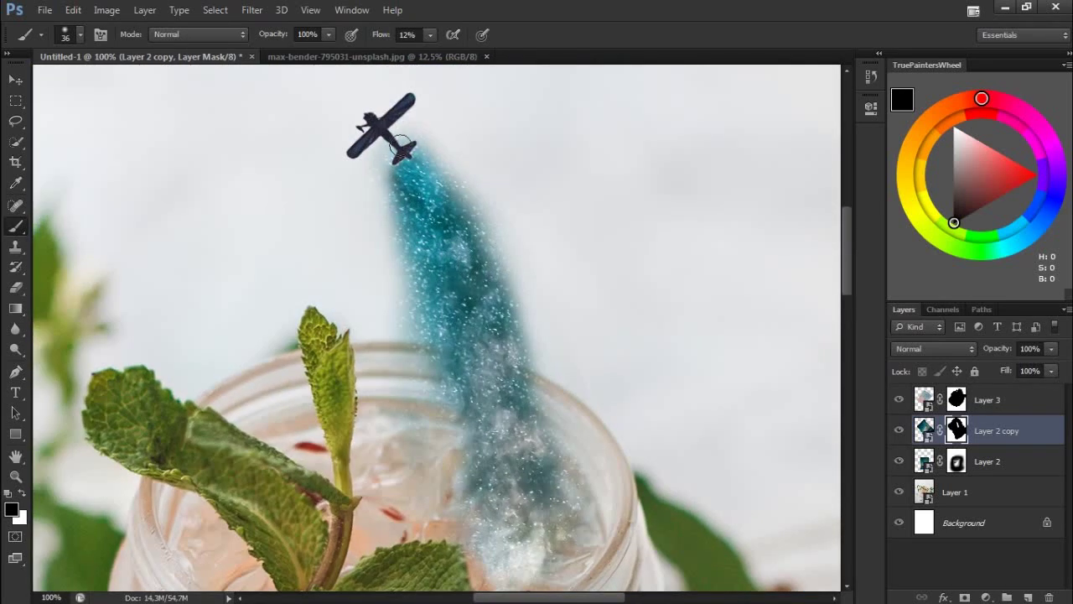
{"action": "left_click_drag", "start_coordinate": [407, 258], "coordinate": [451, 130]}
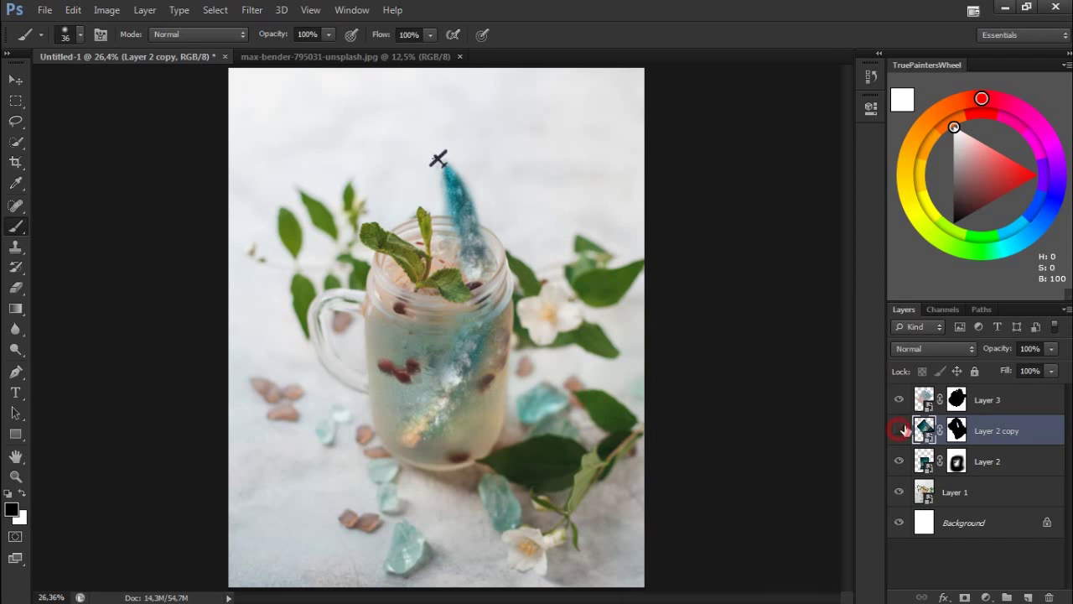
{"action": "left_click", "coordinate": [900, 430]}
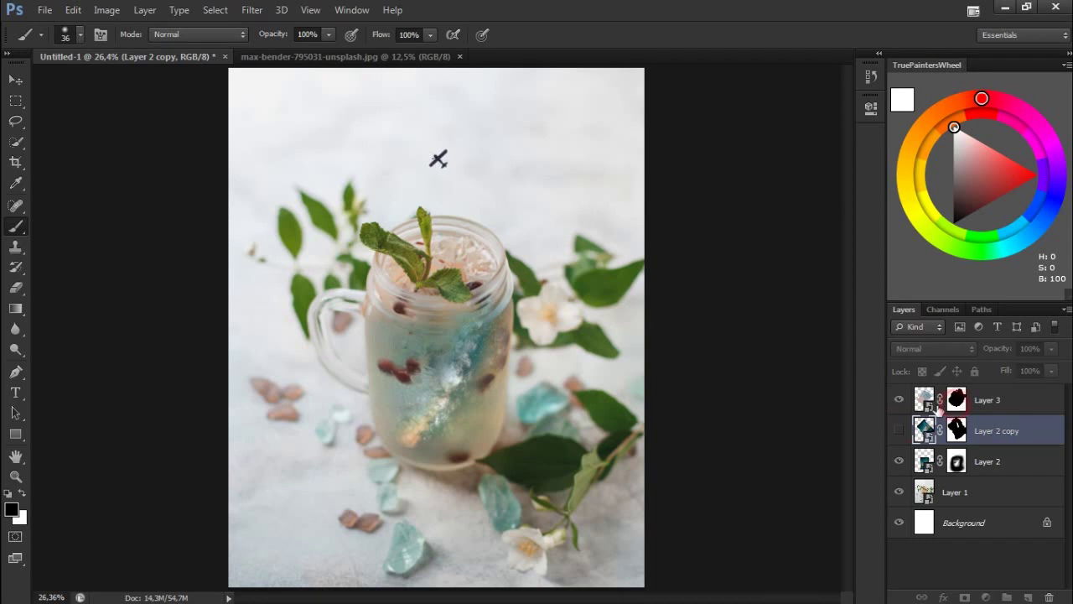
On Layer 3's mask, paint white with a brush preset from the plane's tail down to the jar
{"action": "left_click", "coordinate": [957, 399]}
{"action": "key", "text": "x"}
{"action": "scroll", "coordinate": [503, 201], "scroll_direction": "up", "scroll_amount": 2}
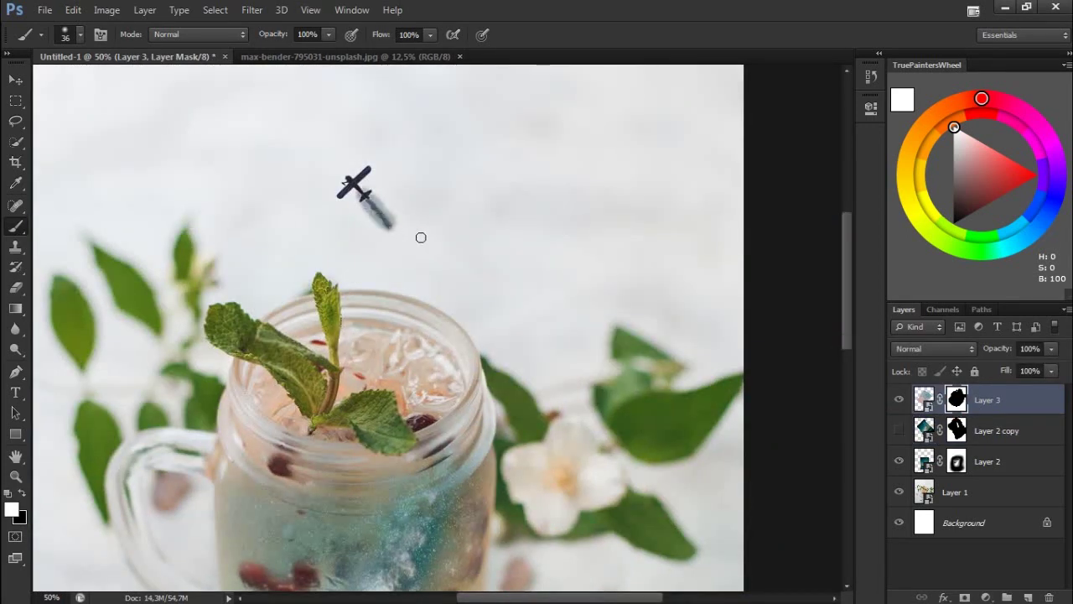
{"action": "key", "text": "ctrl+z"}
{"action": "right_click", "coordinate": [467, 232]}
{"action": "left_click", "coordinate": [545, 360]}
{"action": "key", "text": "Return"}
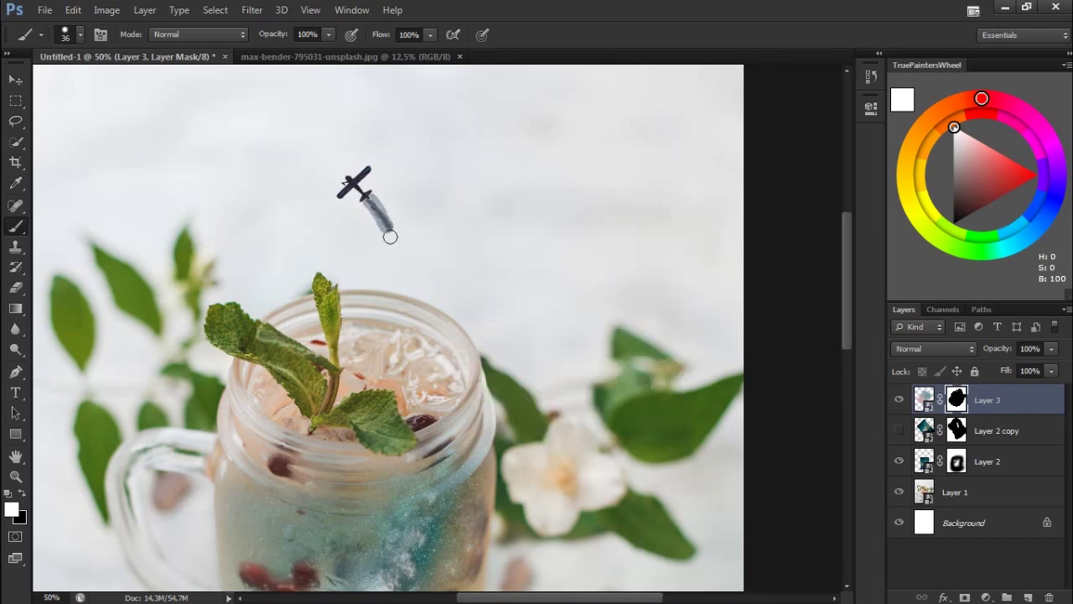
{"action": "left_click_drag", "start_coordinate": [421, 272], "coordinate": [438, 339]}
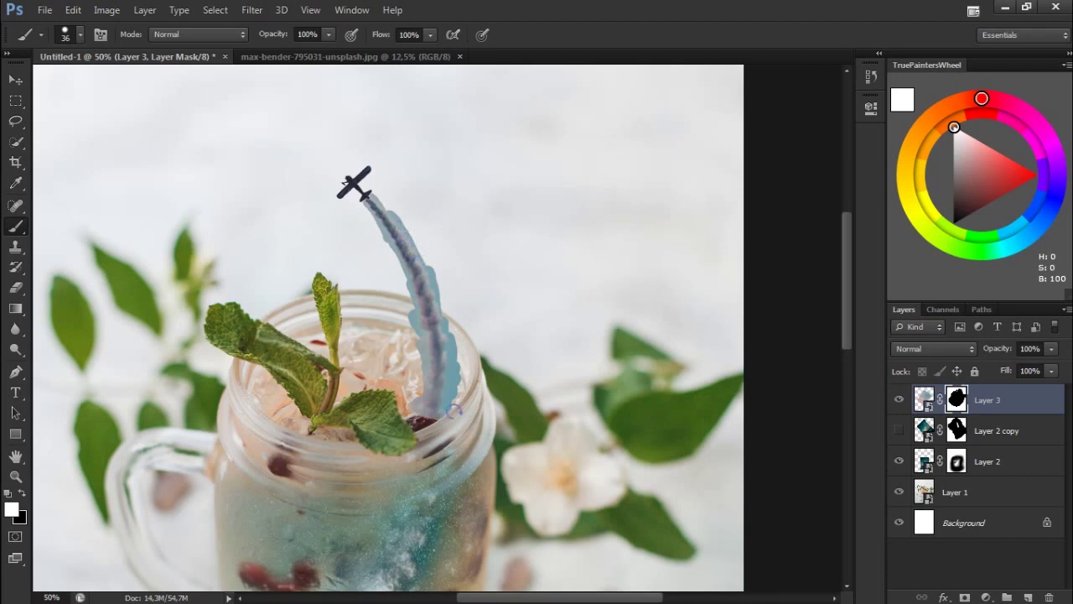
Set the painting colour back to black and scroll the view
{"action": "scroll", "coordinate": [466, 412], "scroll_direction": "up", "scroll_amount": 2}
{"action": "key", "text": "x"}
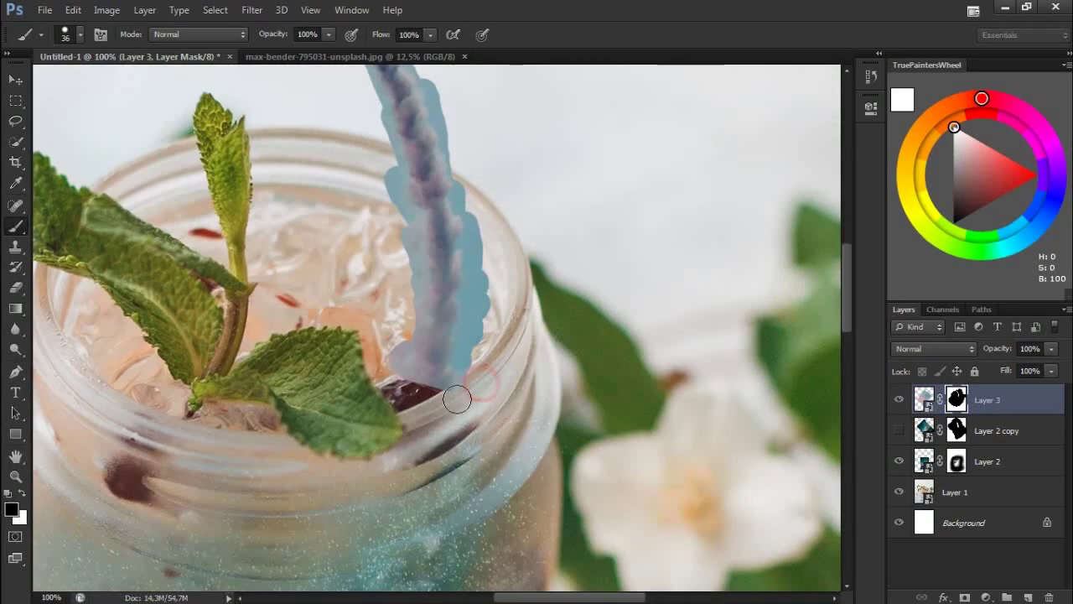
{"action": "key", "text": "x"}
{"action": "key", "text": "x"}
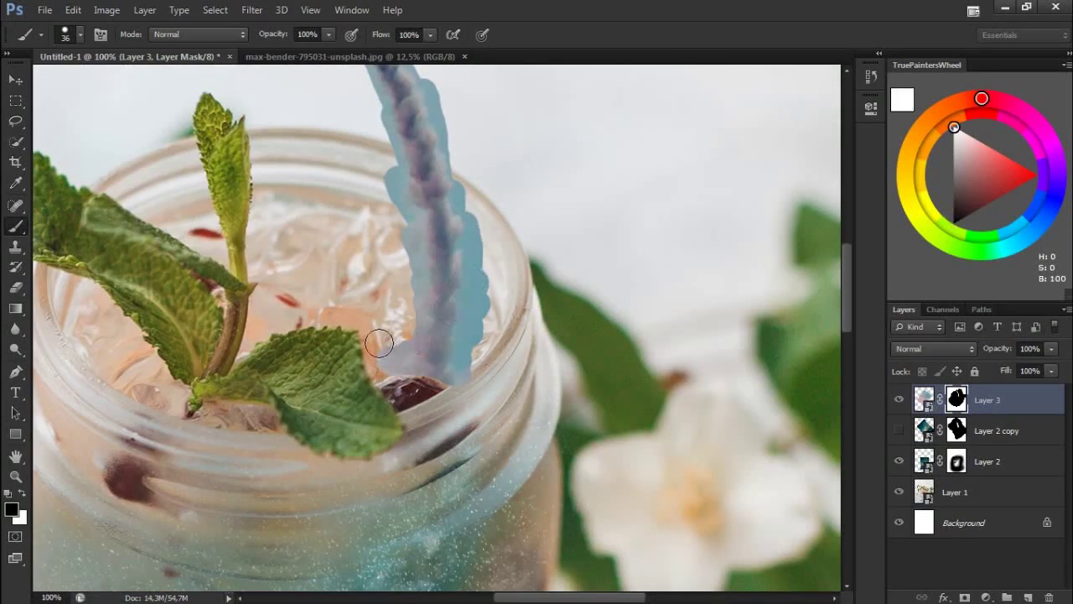
{"action": "key", "text": "x"}
{"action": "scroll", "coordinate": [607, 511], "scroll_direction": "up", "scroll_amount": 3}
{"action": "scroll", "coordinate": [498, 316], "scroll_direction": "up", "scroll_amount": 2}
{"action": "scroll", "coordinate": [498, 316], "scroll_direction": "up", "scroll_amount": 1}
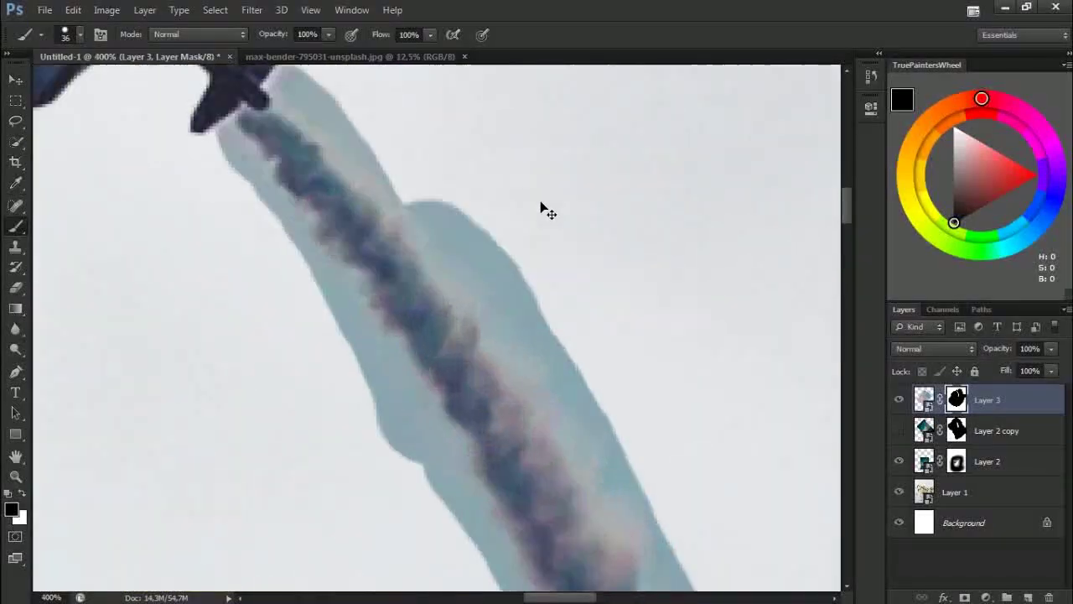
Shrink the mask brush, trying 5 px and 2 px before settling around 7 px
{"action": "scroll", "coordinate": [546, 210], "scroll_direction": "up", "scroll_amount": 1}
{"action": "right_click", "coordinate": [493, 184]}
{"action": "left_click", "coordinate": [518, 220]}
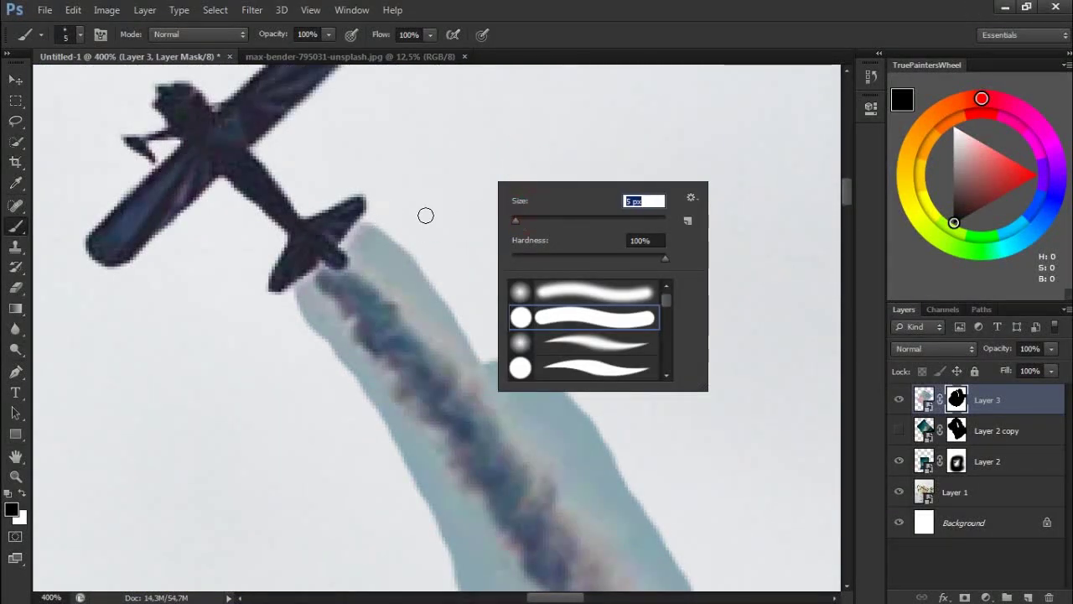
{"action": "key", "text": "Return"}
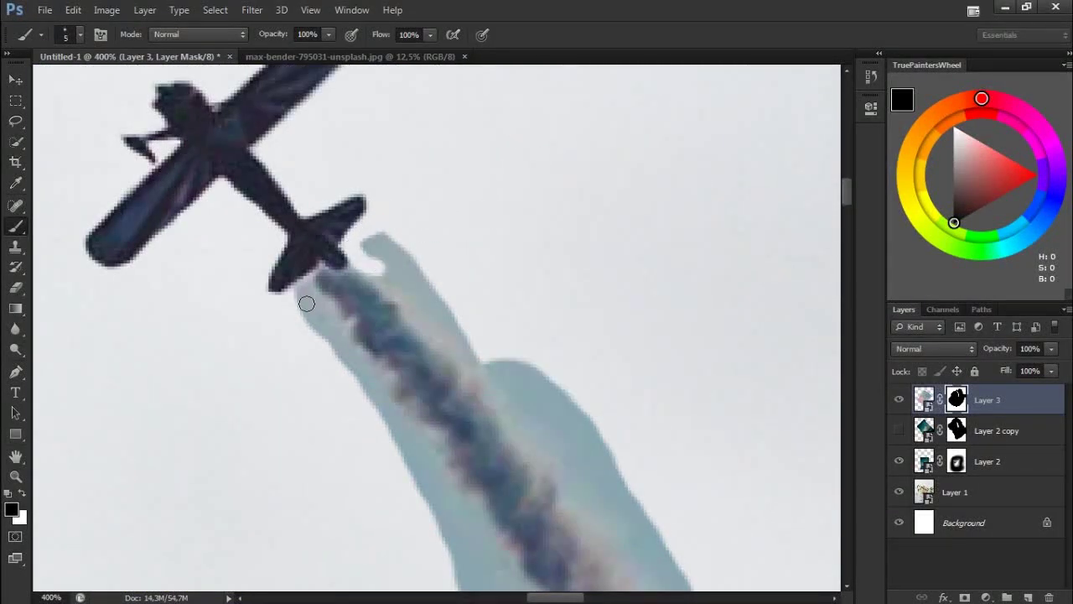
{"action": "right_click", "coordinate": [403, 211]}
{"action": "type", "text": "2"}
{"action": "key", "text": "Return"}
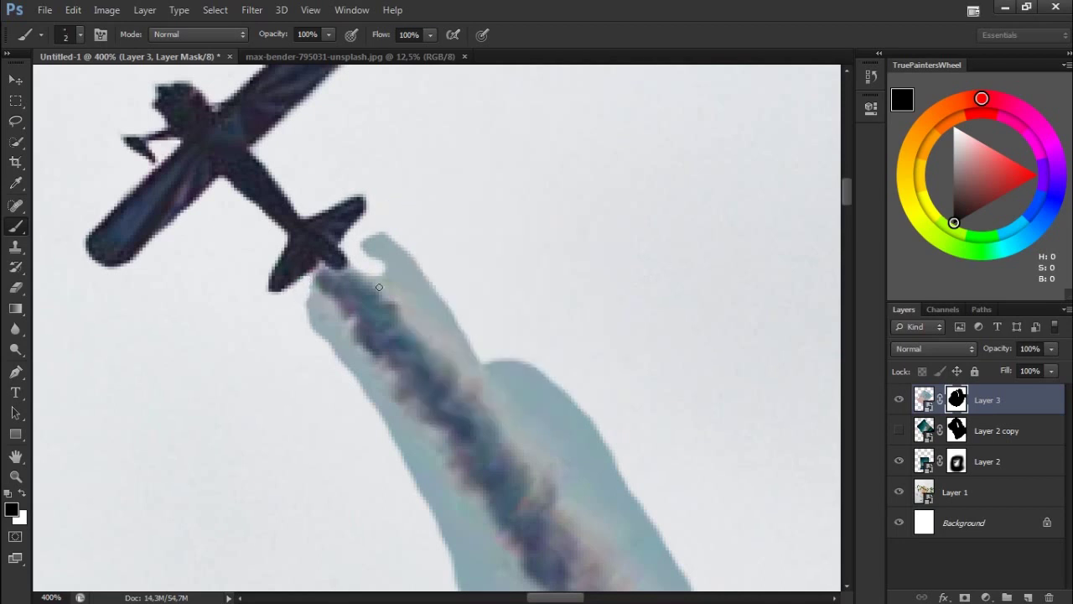
{"action": "right_click", "coordinate": [470, 201]}
{"action": "type", "text": "11"}
{"action": "key", "text": "Return"}
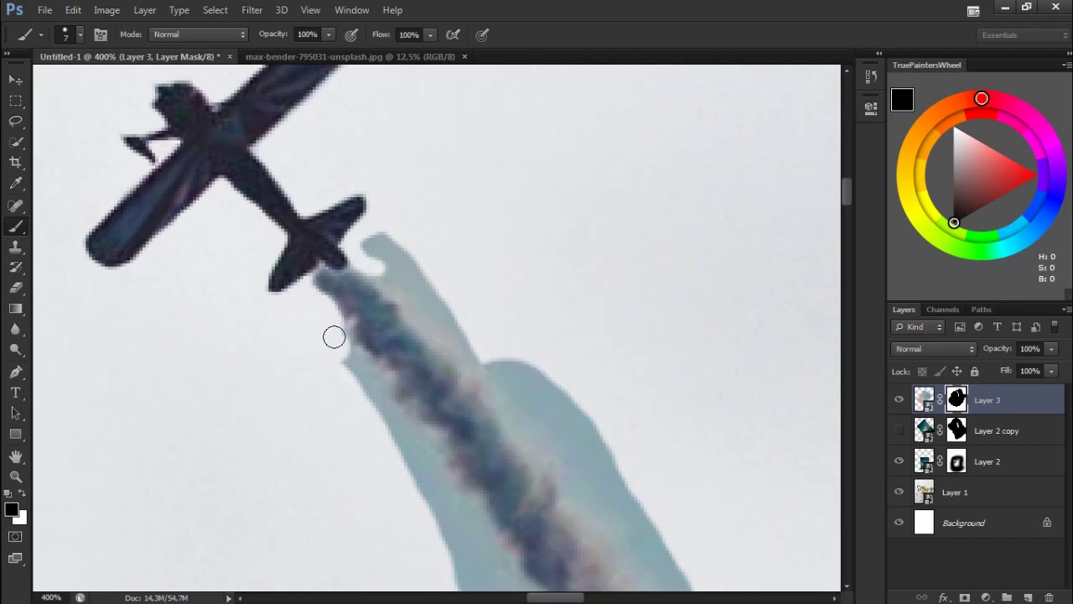
Mask away the teal edge by the plane's tail and its top tip, enlarging the brush to 14 px
{"action": "mouse_move", "coordinate": [363, 372]}
{"action": "left_mouse_down"}
{"action": "mouse_move", "coordinate": [417, 431]}
{"action": "mouse_move", "coordinate": [436, 481]}
{"action": "mouse_move", "coordinate": [400, 450]}
{"action": "mouse_move", "coordinate": [402, 439]}
{"action": "left_mouse_up"}
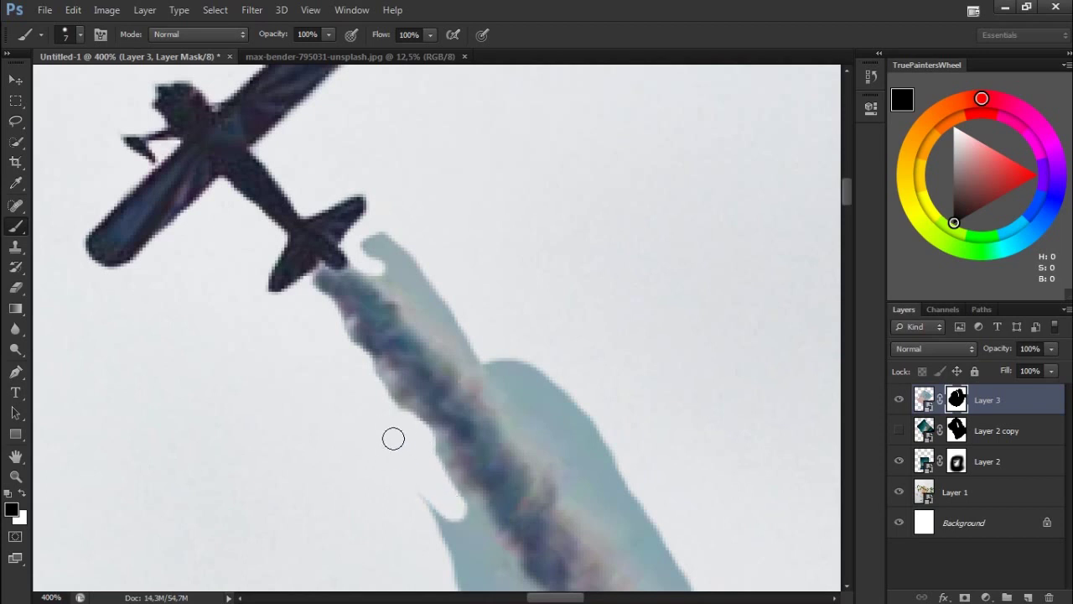
{"action": "left_click_drag", "start_coordinate": [397, 269], "coordinate": [419, 265]}
{"action": "right_click", "coordinate": [512, 285]}
{"action": "key", "text": "Return"}
{"action": "right_click", "coordinate": [521, 294]}
{"action": "key", "text": "Return"}
{"action": "mouse_move", "coordinate": [412, 280]}
{"action": "left_mouse_down"}
{"action": "mouse_move", "coordinate": [383, 263]}
{"action": "mouse_move", "coordinate": [469, 350]}
{"action": "mouse_move", "coordinate": [565, 386]}
{"action": "mouse_move", "coordinate": [518, 392]}
{"action": "mouse_move", "coordinate": [595, 440]}
{"action": "left_mouse_up"}
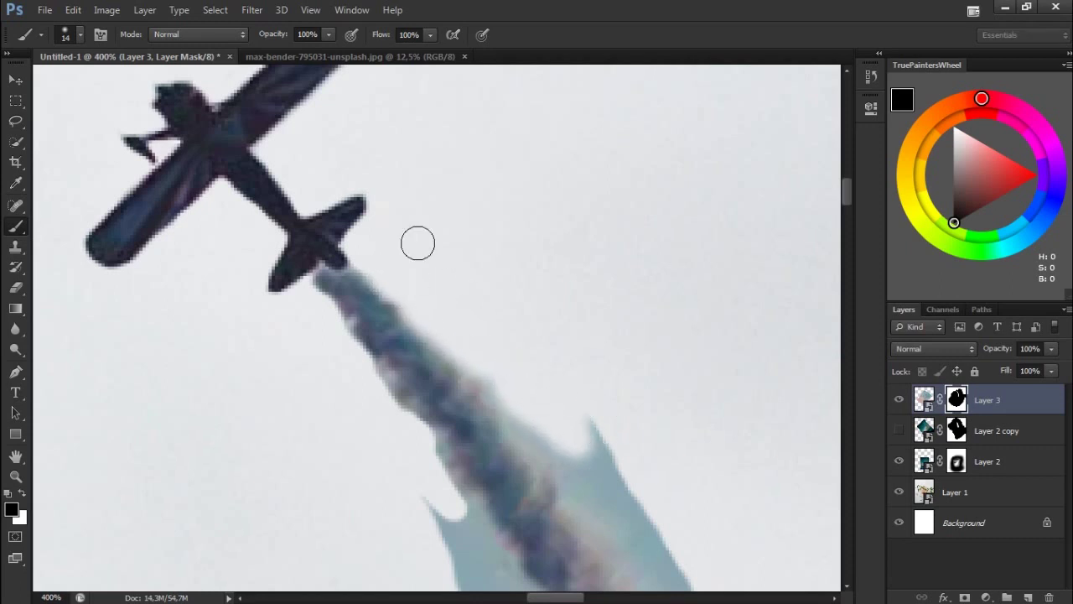
At 50% flow, mask away the teal upper corner and soften the trail's edges
{"action": "type", "text": "50"}
{"action": "key", "text": "Return"}
{"action": "scroll", "coordinate": [422, 196], "scroll_direction": "down", "scroll_amount": 3}
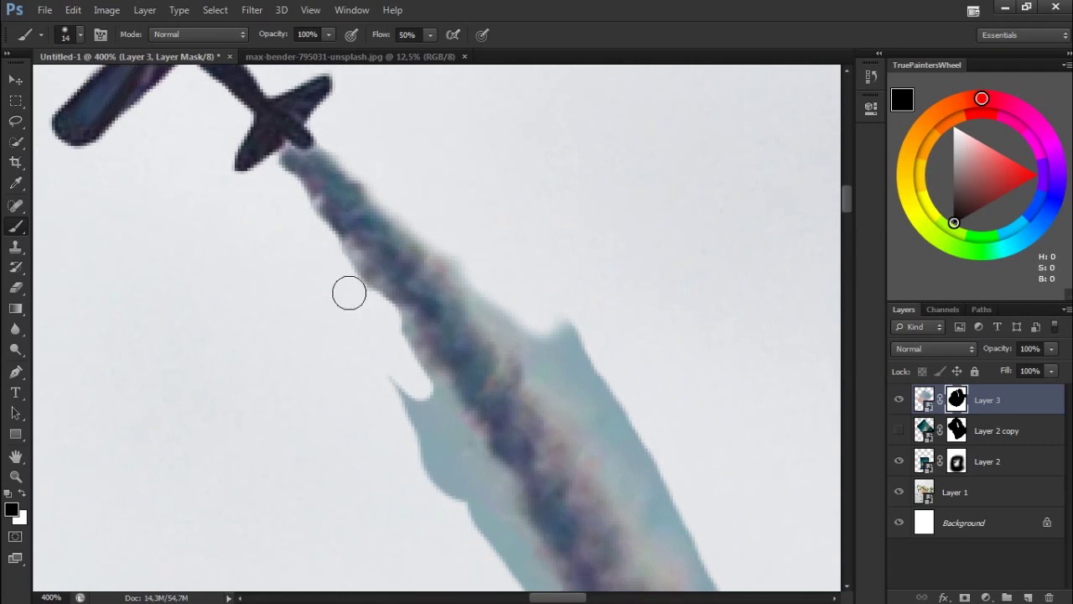
{"action": "mouse_move", "coordinate": [340, 280]}
{"action": "left_mouse_down"}
{"action": "mouse_move", "coordinate": [378, 310]}
{"action": "mouse_move", "coordinate": [382, 343]}
{"action": "mouse_move", "coordinate": [431, 395]}
{"action": "mouse_move", "coordinate": [466, 505]}
{"action": "left_mouse_up"}
{"action": "left_click_drag", "start_coordinate": [582, 341], "coordinate": [483, 286]}
{"action": "left_click_drag", "start_coordinate": [604, 370], "coordinate": [544, 374]}
{"action": "mouse_move", "coordinate": [545, 374]}
{"action": "left_mouse_down"}
{"action": "mouse_move", "coordinate": [637, 371]}
{"action": "mouse_move", "coordinate": [522, 227]}
{"action": "left_mouse_up"}
{"action": "mouse_move", "coordinate": [508, 280]}
{"action": "left_mouse_down"}
{"action": "mouse_move", "coordinate": [479, 307]}
{"action": "mouse_move", "coordinate": [585, 388]}
{"action": "left_mouse_up"}
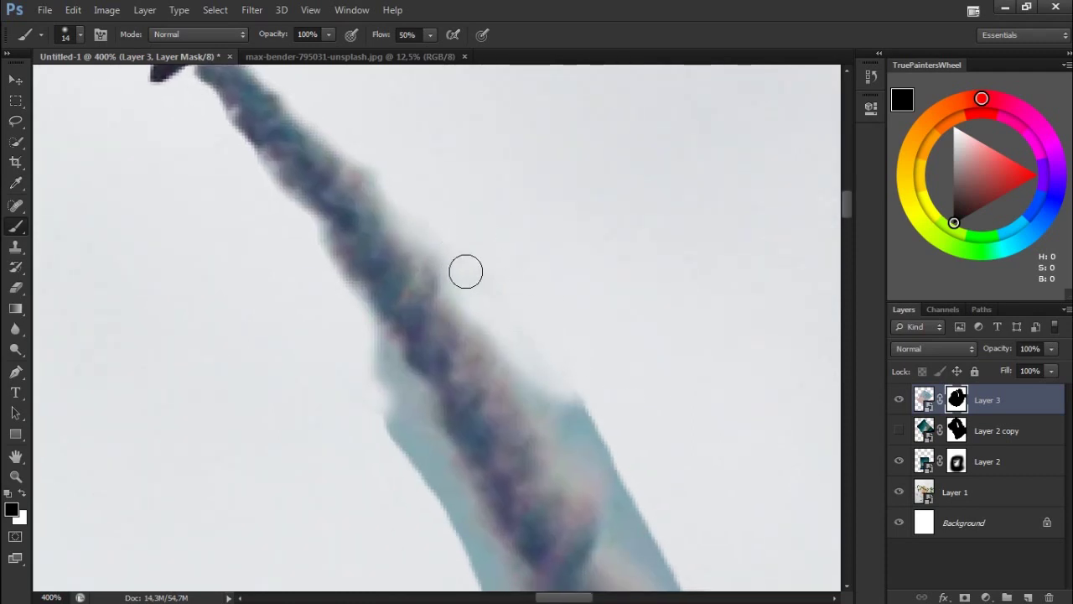
{"action": "mouse_move", "coordinate": [437, 316]}
{"action": "left_mouse_down"}
{"action": "mouse_move", "coordinate": [437, 305]}
{"action": "mouse_move", "coordinate": [509, 313]}
{"action": "mouse_move", "coordinate": [580, 299]}
{"action": "mouse_move", "coordinate": [288, 288]}
{"action": "mouse_move", "coordinate": [294, 268]}
{"action": "mouse_move", "coordinate": [356, 395]}
{"action": "mouse_move", "coordinate": [367, 383]}
{"action": "mouse_move", "coordinate": [377, 434]}
{"action": "mouse_move", "coordinate": [324, 314]}
{"action": "left_mouse_up"}
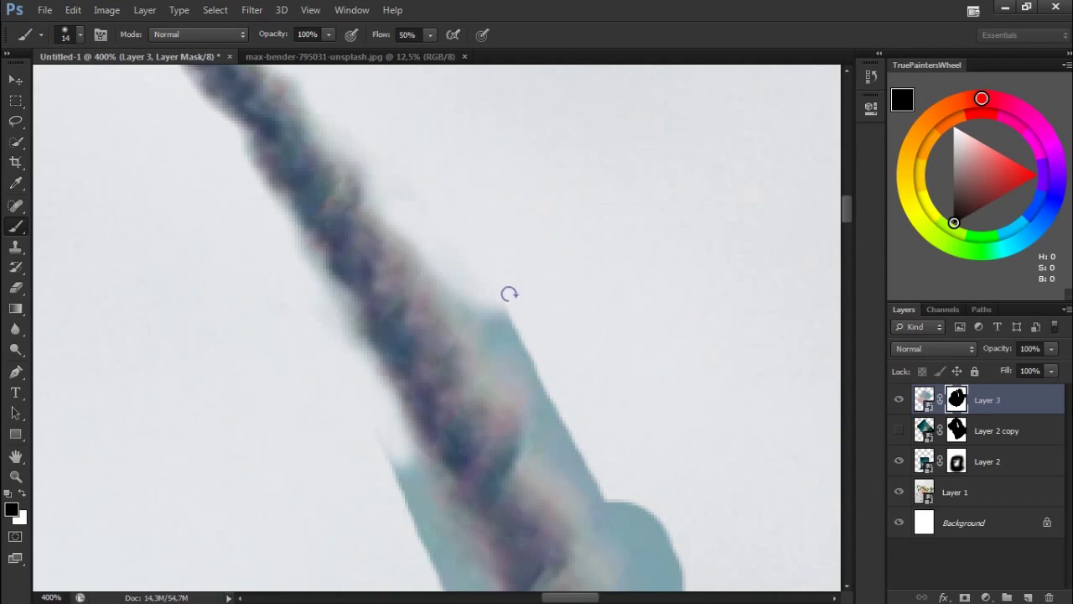
{"action": "mouse_move", "coordinate": [510, 314]}
{"action": "left_mouse_down"}
{"action": "mouse_move", "coordinate": [491, 309]}
{"action": "mouse_move", "coordinate": [542, 383]}
{"action": "left_mouse_up"}
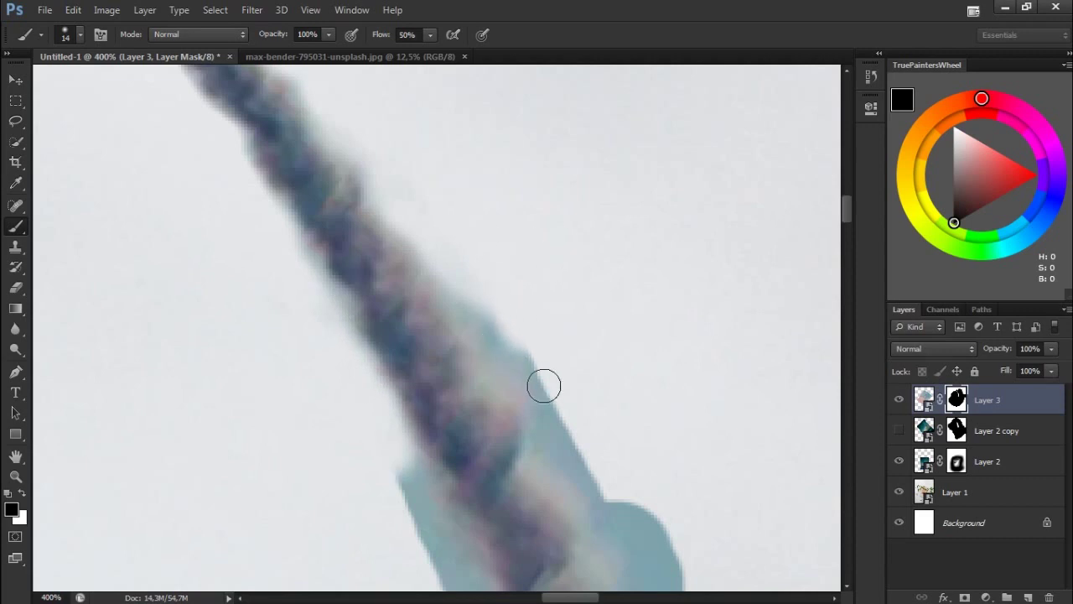
At 37% flow, mask away the teal shape's upper, right and left edges
{"action": "left_click_drag", "start_coordinate": [383, 35], "coordinate": [371, 34]}
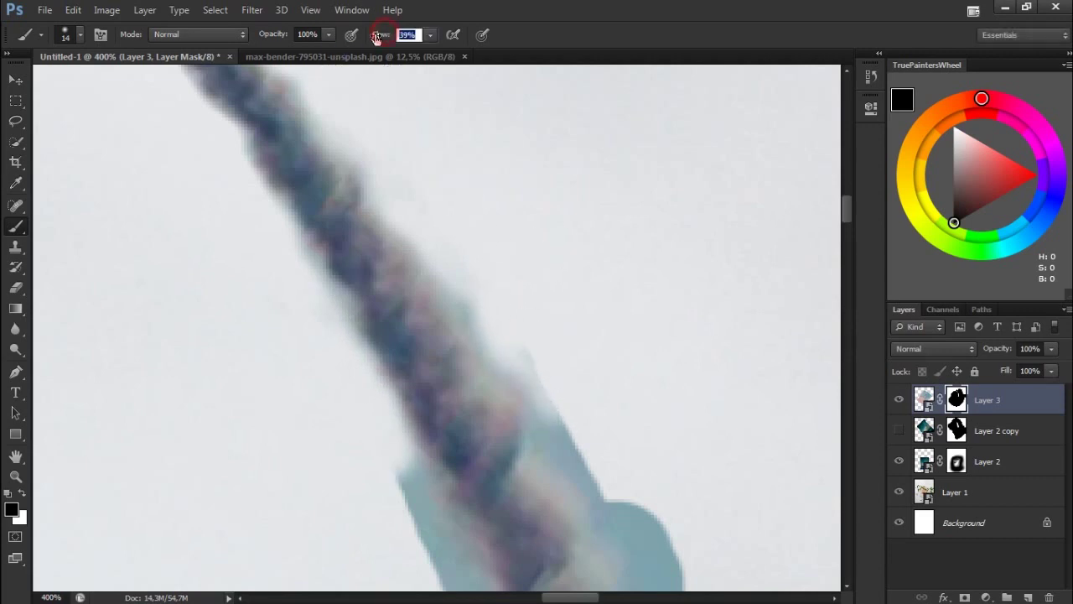
{"action": "scroll", "coordinate": [487, 284], "scroll_direction": "down", "scroll_amount": 3}
{"action": "scroll", "coordinate": [487, 283], "scroll_direction": "right", "scroll_amount": 2}
{"action": "mouse_move", "coordinate": [486, 283]}
{"action": "left_mouse_down"}
{"action": "mouse_move", "coordinate": [503, 343]}
{"action": "mouse_move", "coordinate": [498, 300]}
{"action": "mouse_move", "coordinate": [583, 396]}
{"action": "mouse_move", "coordinate": [551, 419]}
{"action": "mouse_move", "coordinate": [565, 431]}
{"action": "left_mouse_up"}
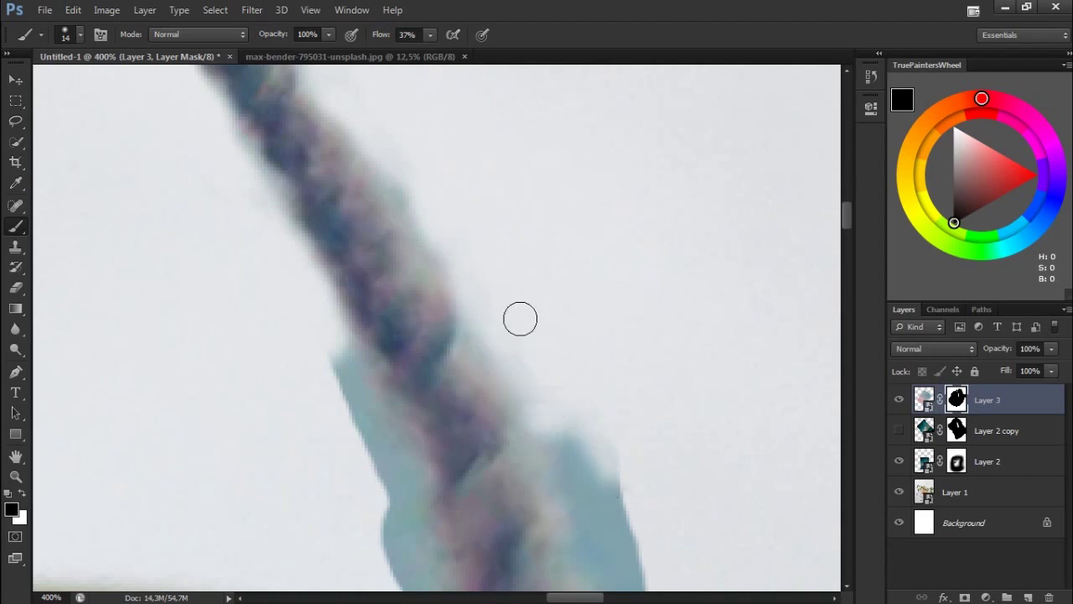
{"action": "mouse_move", "coordinate": [303, 363]}
{"action": "left_mouse_down"}
{"action": "mouse_move", "coordinate": [260, 258]}
{"action": "mouse_move", "coordinate": [302, 254]}
{"action": "mouse_move", "coordinate": [354, 382]}
{"action": "mouse_move", "coordinate": [355, 450]}
{"action": "mouse_move", "coordinate": [369, 494]}
{"action": "left_mouse_up"}
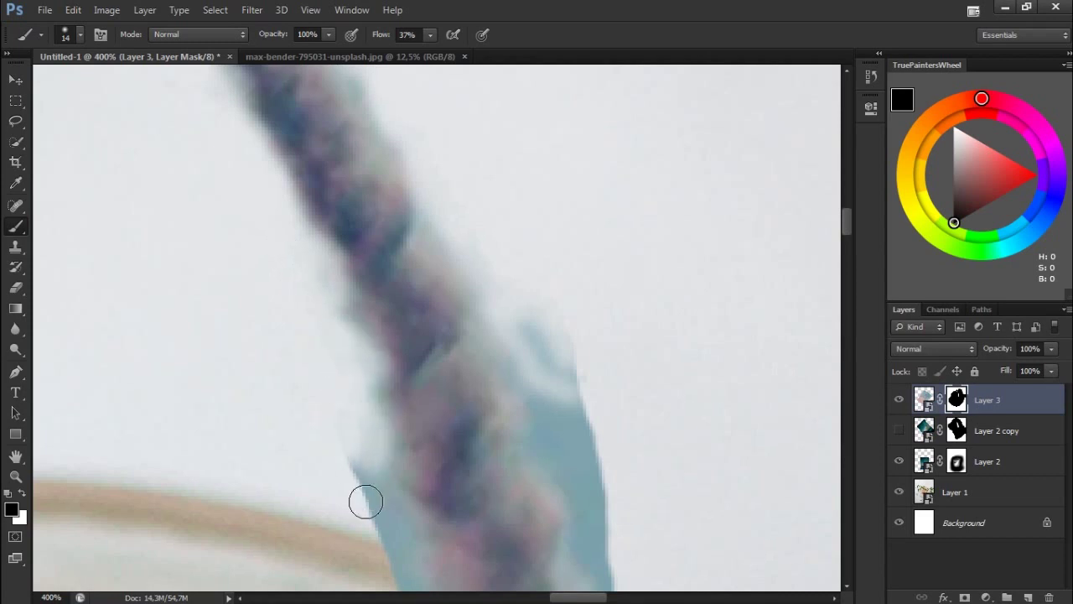
{"action": "left_click_drag", "start_coordinate": [316, 321], "coordinate": [362, 480]}
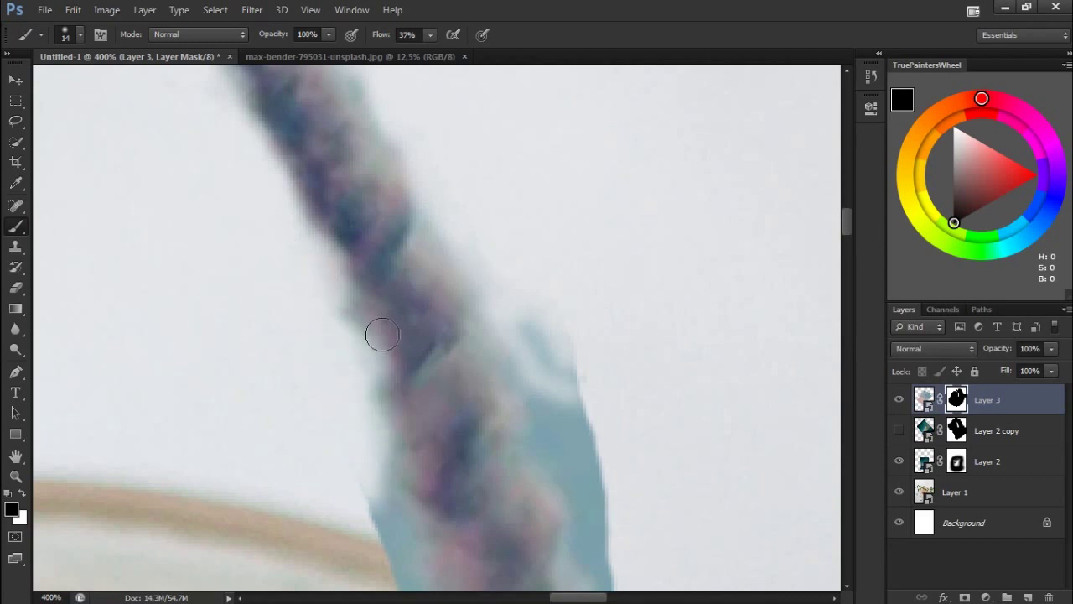
{"action": "scroll", "coordinate": [577, 343], "scroll_direction": "down", "scroll_amount": 2}
{"action": "scroll", "coordinate": [551, 377], "scroll_direction": "down", "scroll_amount": 2}
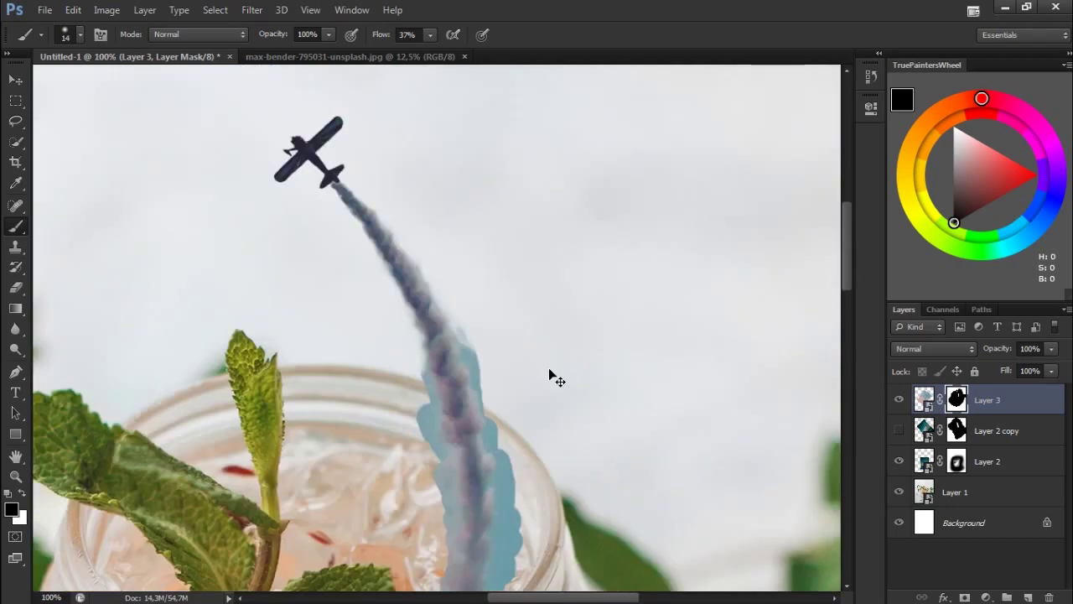
With a larger brush, remove the teal edges on both sides of the smoke and near the jar rim
{"action": "scroll", "coordinate": [503, 252], "scroll_direction": "up", "scroll_amount": 2}
{"action": "right_click", "coordinate": [556, 184]}
{"action": "mouse_move", "coordinate": [472, 154]}
{"action": "left_mouse_down"}
{"action": "mouse_move", "coordinate": [483, 168]}
{"action": "mouse_move", "coordinate": [468, 174]}
{"action": "mouse_move", "coordinate": [503, 178]}
{"action": "left_mouse_up"}
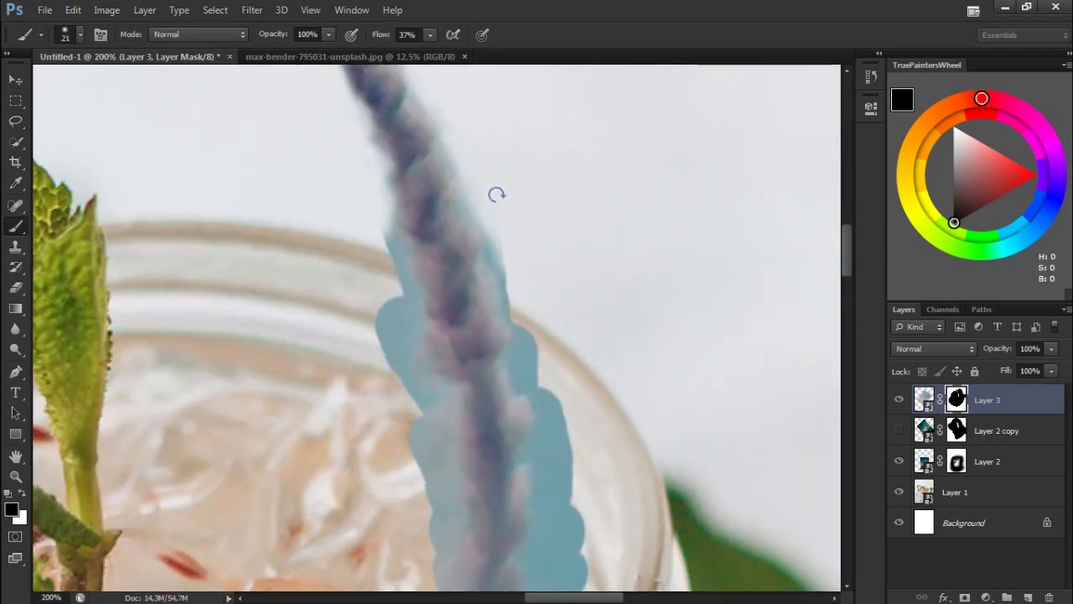
{"action": "mouse_move", "coordinate": [410, 327]}
{"action": "left_mouse_down"}
{"action": "mouse_move", "coordinate": [389, 330]}
{"action": "mouse_move", "coordinate": [392, 283]}
{"action": "left_mouse_up"}
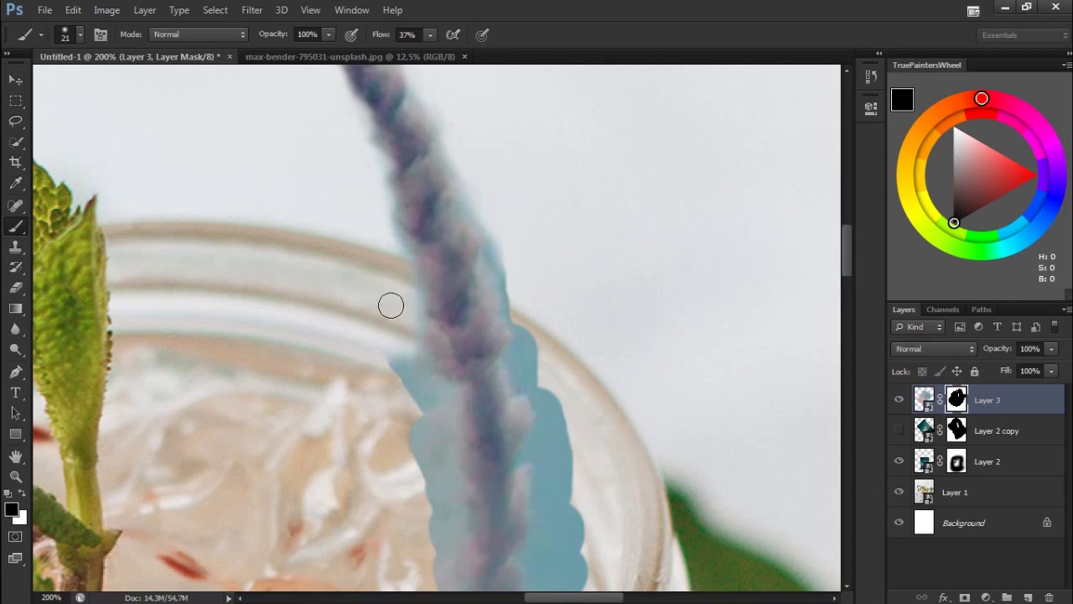
{"action": "left_click_drag", "start_coordinate": [432, 370], "coordinate": [425, 412]}
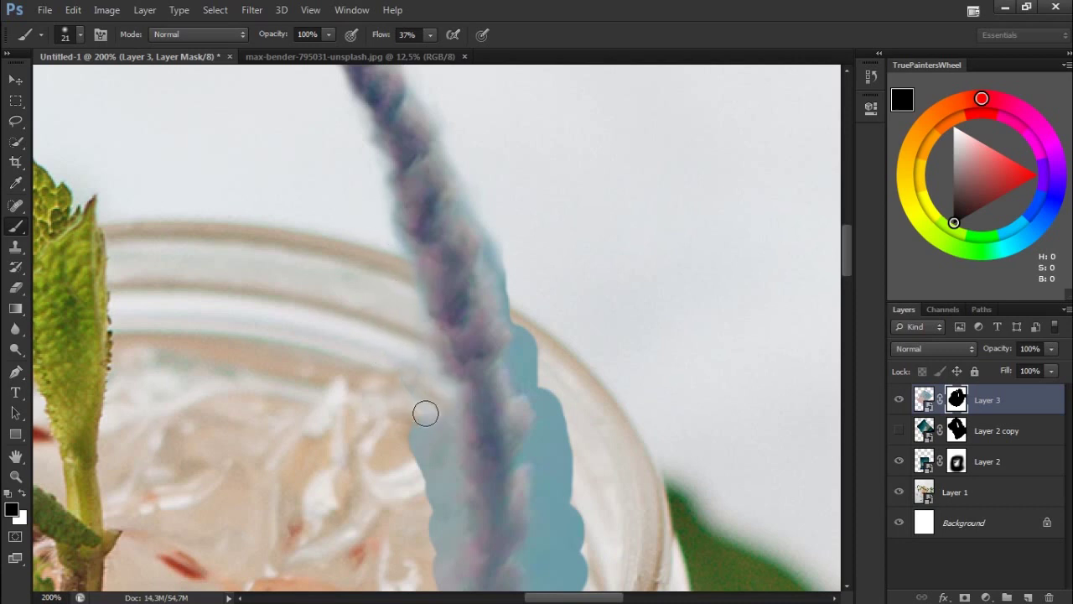
{"action": "mouse_move", "coordinate": [496, 225]}
{"action": "left_mouse_down"}
{"action": "mouse_move", "coordinate": [518, 316]}
{"action": "mouse_move", "coordinate": [516, 307]}
{"action": "left_mouse_up"}
{"action": "mouse_move", "coordinate": [541, 371]}
{"action": "left_mouse_down"}
{"action": "mouse_move", "coordinate": [520, 383]}
{"action": "mouse_move", "coordinate": [549, 403]}
{"action": "mouse_move", "coordinate": [572, 446]}
{"action": "left_mouse_up"}
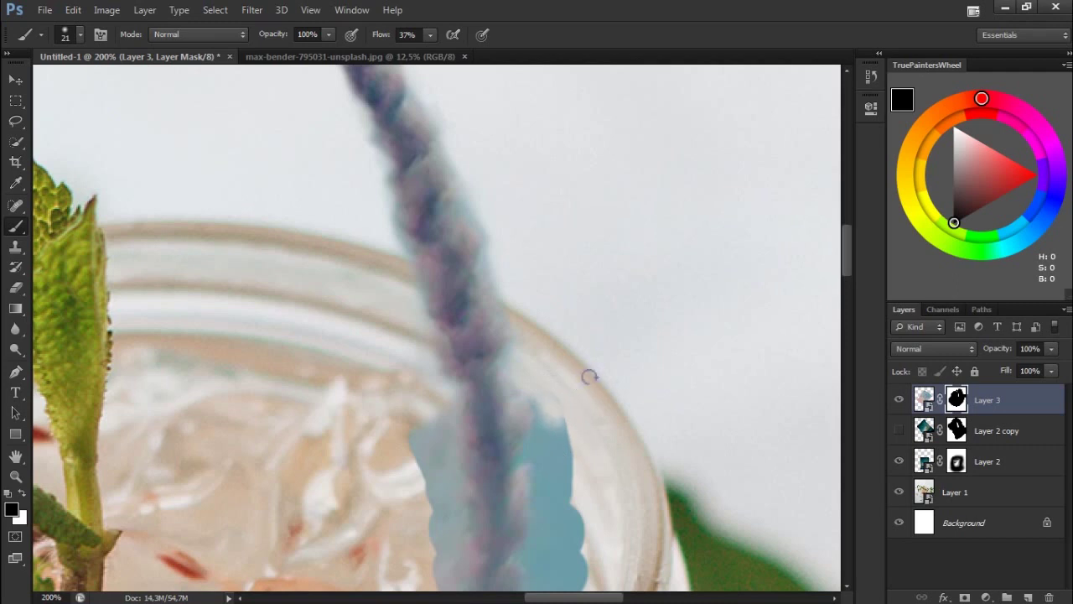
Fade the light-teal smear right of the trail inside the jar
{"action": "scroll", "coordinate": [590, 377], "scroll_direction": "down", "scroll_amount": 3}
{"action": "left_click", "coordinate": [557, 188]}
{"action": "mouse_move", "coordinate": [570, 271]}
{"action": "left_mouse_down"}
{"action": "mouse_move", "coordinate": [542, 268]}
{"action": "mouse_move", "coordinate": [513, 504]}
{"action": "mouse_move", "coordinate": [568, 462]}
{"action": "mouse_move", "coordinate": [585, 415]}
{"action": "left_mouse_up"}
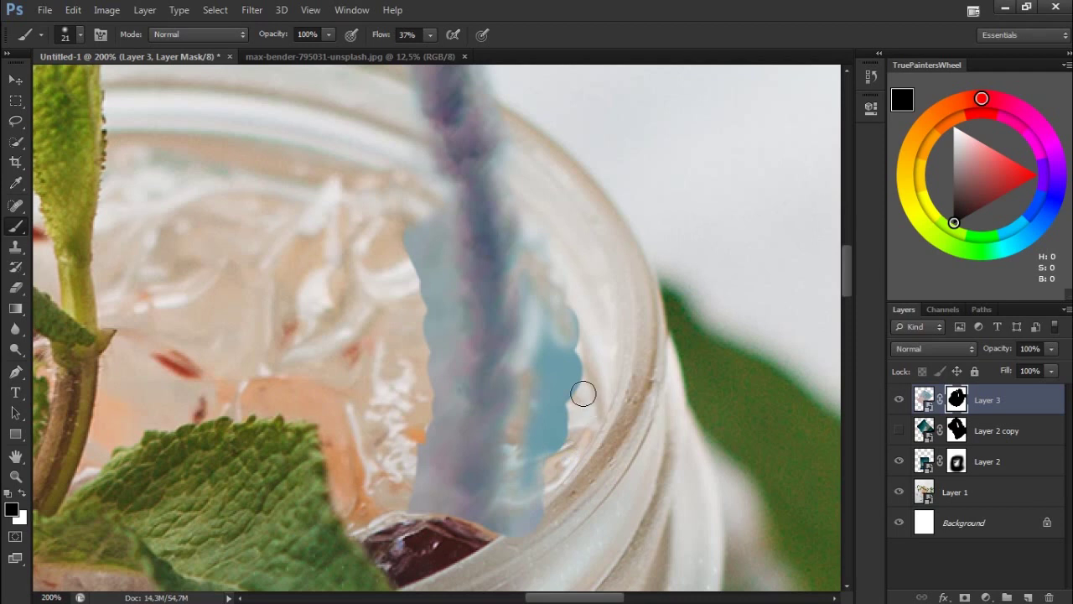
{"action": "mouse_move", "coordinate": [570, 317]}
{"action": "left_mouse_down"}
{"action": "mouse_move", "coordinate": [575, 358]}
{"action": "mouse_move", "coordinate": [556, 311]}
{"action": "mouse_move", "coordinate": [551, 390]}
{"action": "mouse_move", "coordinate": [543, 344]}
{"action": "left_mouse_up"}
{"action": "left_click_drag", "start_coordinate": [557, 429], "coordinate": [529, 454]}
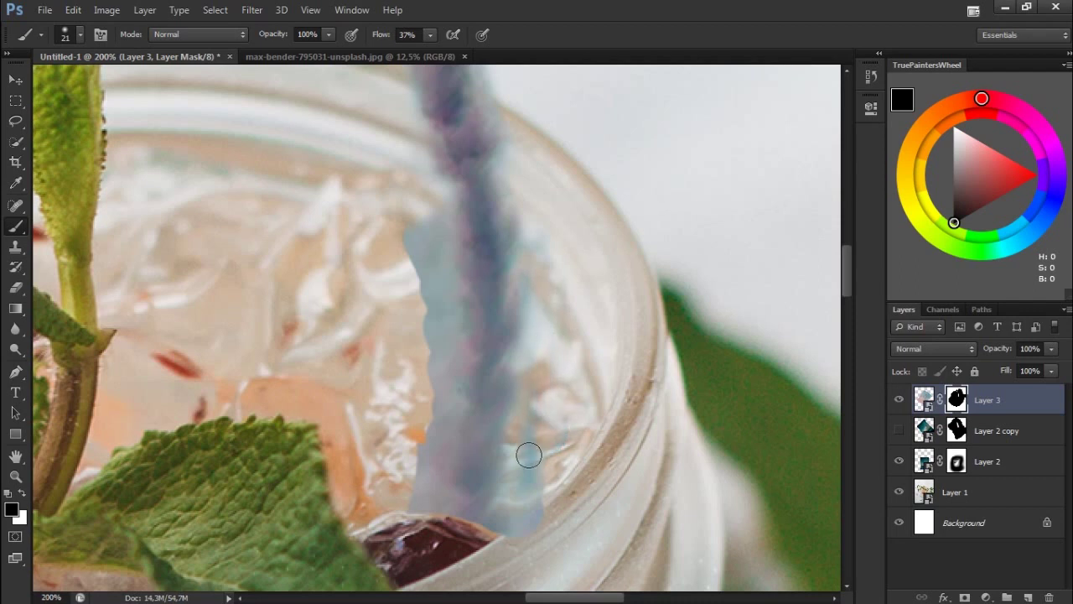
{"action": "left_click_drag", "start_coordinate": [530, 535], "coordinate": [522, 535]}
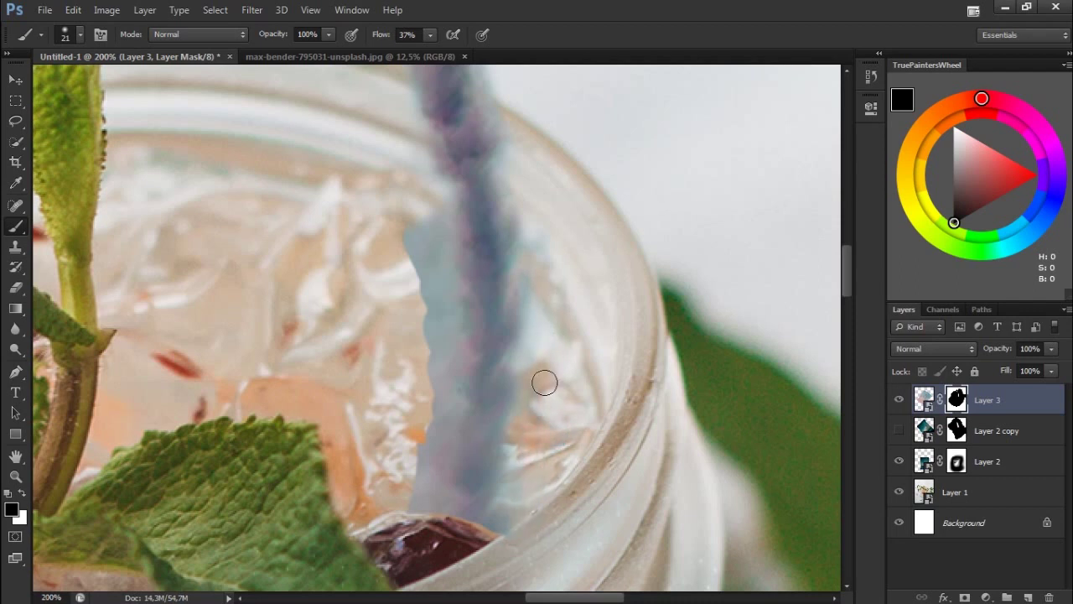
Erase the light-teal strip left of the trail, then zoom out
{"action": "right_click", "coordinate": [393, 216], "text": "alt"}
{"action": "left_click_drag", "start_coordinate": [412, 228], "coordinate": [441, 251]}
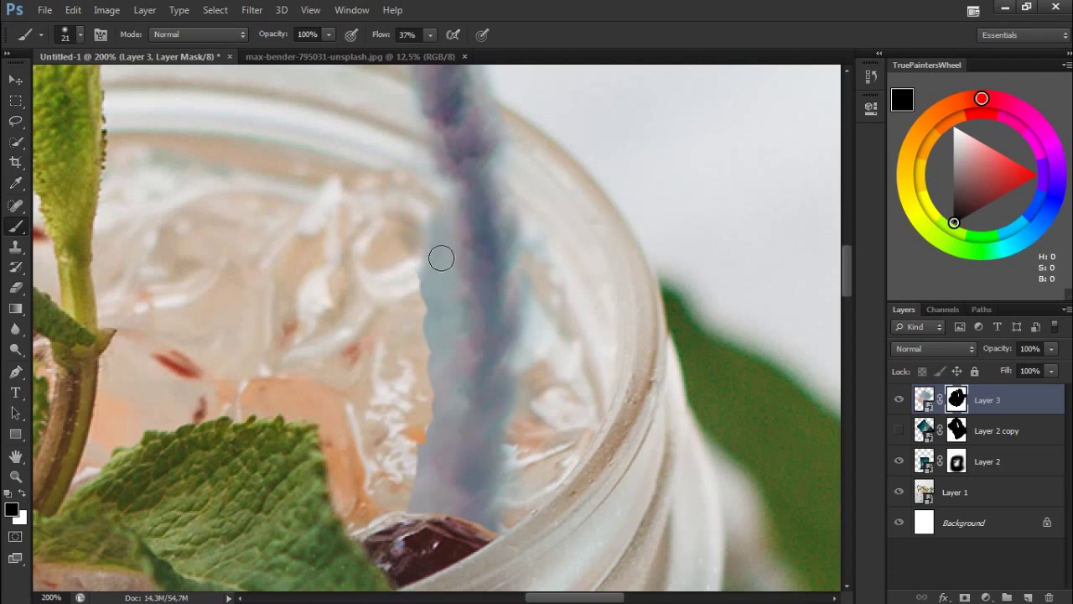
{"action": "left_click_drag", "start_coordinate": [458, 388], "coordinate": [439, 496]}
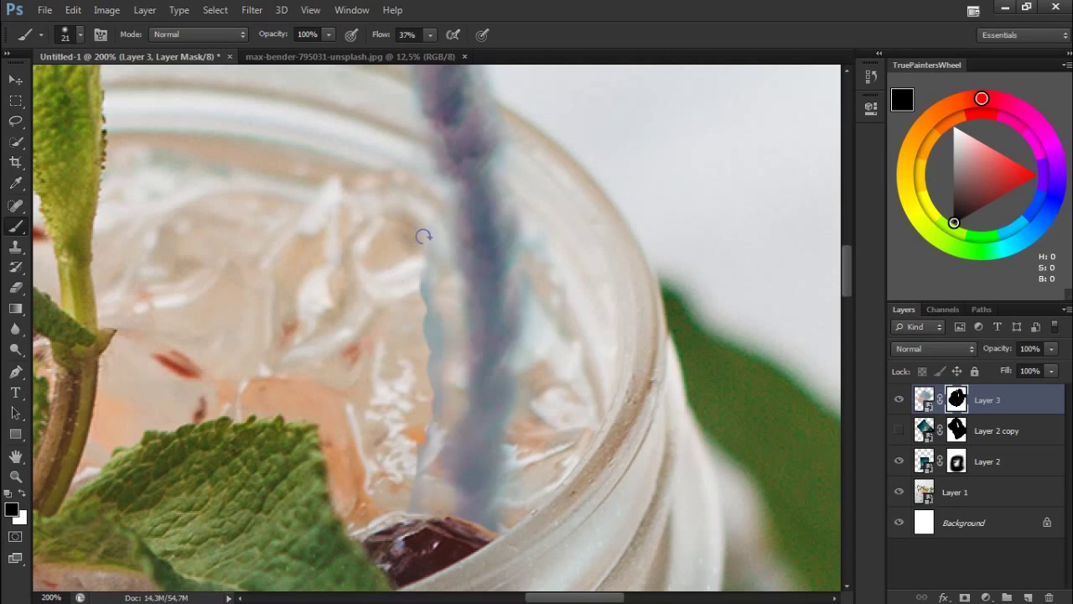
{"action": "left_click_drag", "start_coordinate": [426, 227], "coordinate": [427, 322]}
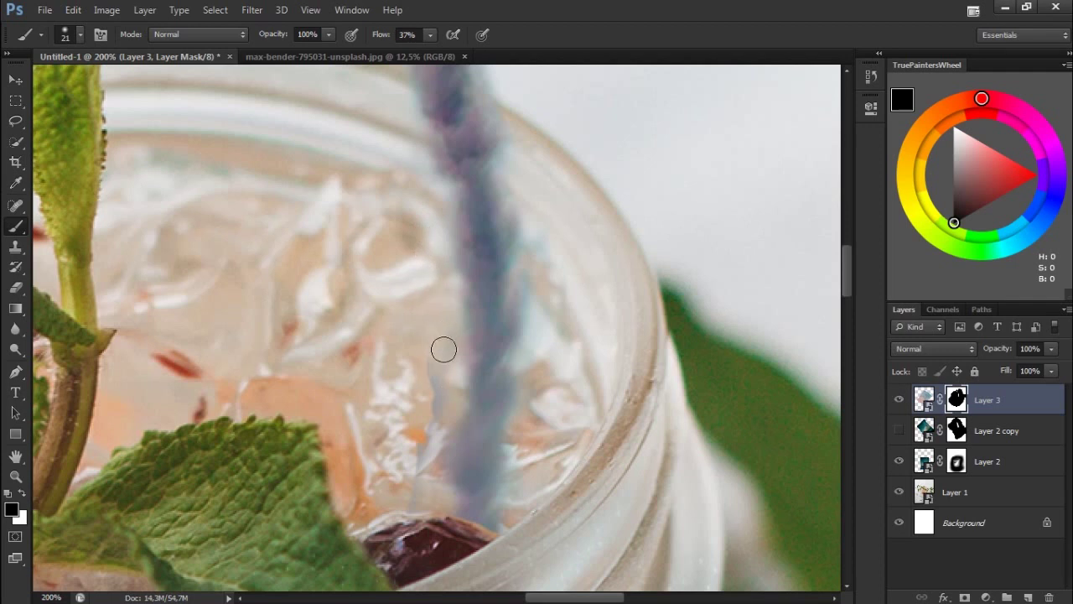
{"action": "left_click_drag", "start_coordinate": [438, 395], "coordinate": [426, 467]}
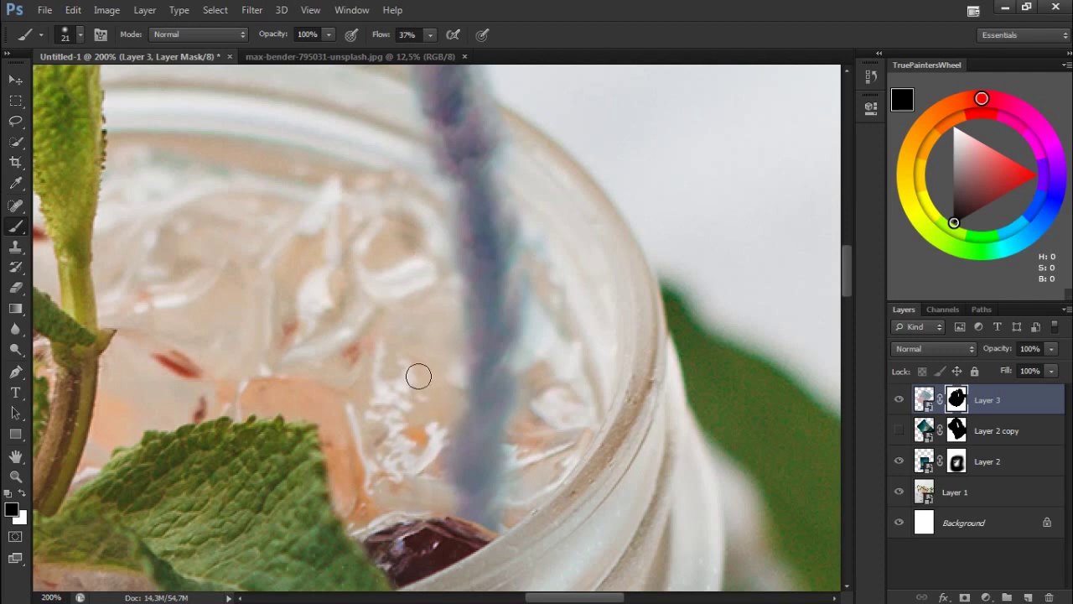
{"action": "key", "text": "ctrl+minus"}
{"action": "key", "text": "ctrl+minus"}
{"action": "key", "text": "ctrl+minus"}
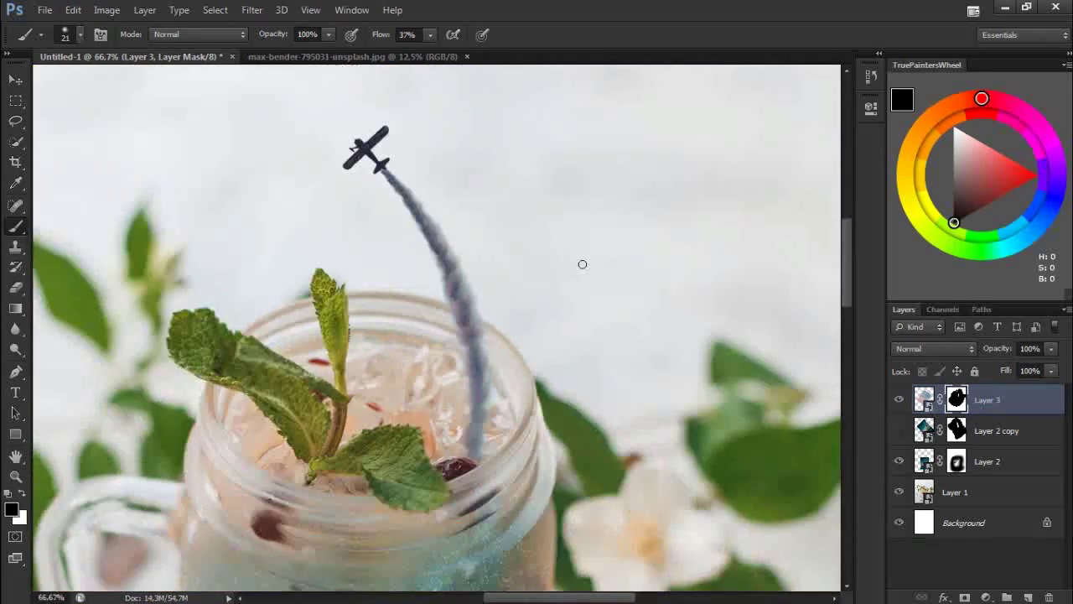
Duplicate Layer 2 copy as Layer 2 copy 2 above Layer 3, clip it, and delete its mask
{"action": "key", "text": "ctrl+plus"}
{"action": "left_click", "coordinate": [998, 431]}
{"action": "key", "text": "ctrl+j"}
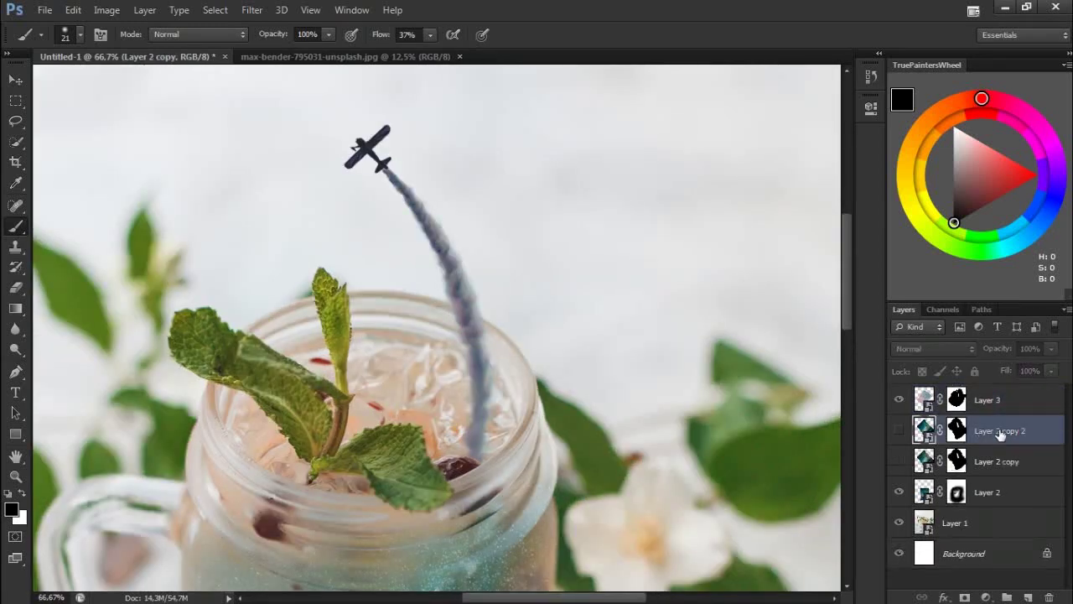
{"action": "left_click_drag", "start_coordinate": [987, 389], "coordinate": [987, 394]}
{"action": "left_click", "coordinate": [899, 400]}
{"action": "right_click", "coordinate": [925, 400]}
{"action": "left_click", "coordinate": [1013, 407]}
{"action": "left_click", "coordinate": [843, 321]}
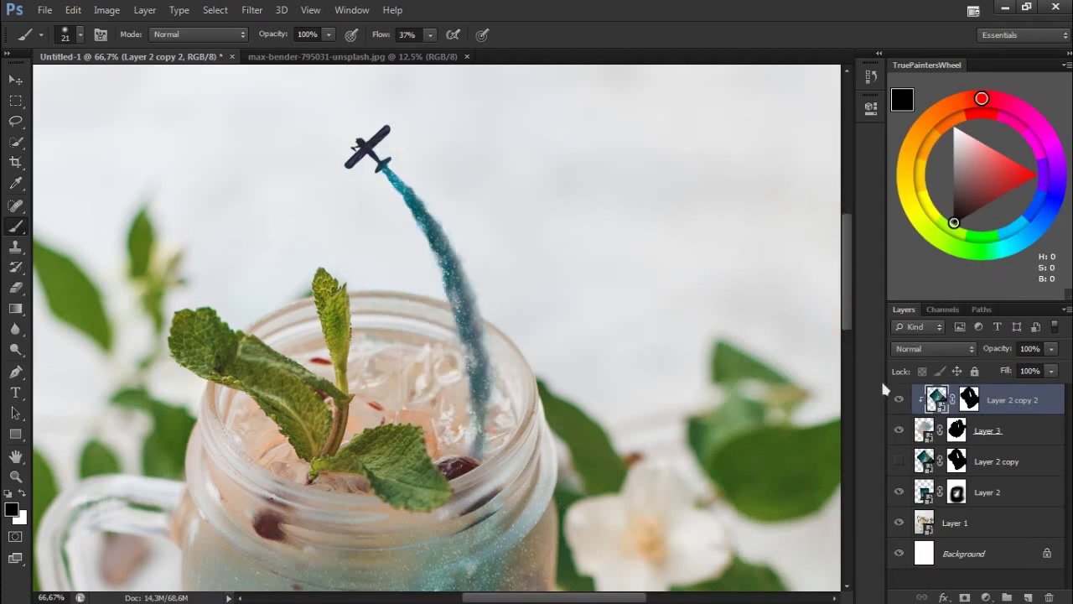
{"action": "left_click_drag", "start_coordinate": [970, 406], "coordinate": [965, 423]}
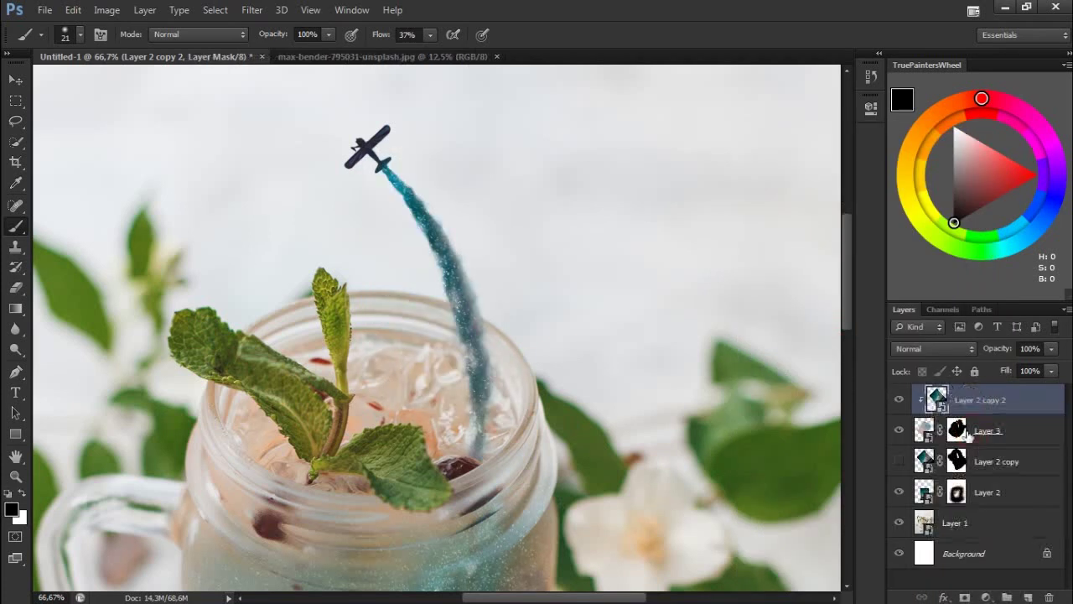
Shift the galaxy copy right and down with Free Transform, then re-clip it to Layer 3
{"action": "key", "text": "ctrl+t"}
{"action": "mouse_move", "coordinate": [546, 352]}
{"action": "left_mouse_down"}
{"action": "mouse_move", "coordinate": [591, 338]}
{"action": "mouse_move", "coordinate": [612, 354]}
{"action": "left_mouse_up"}
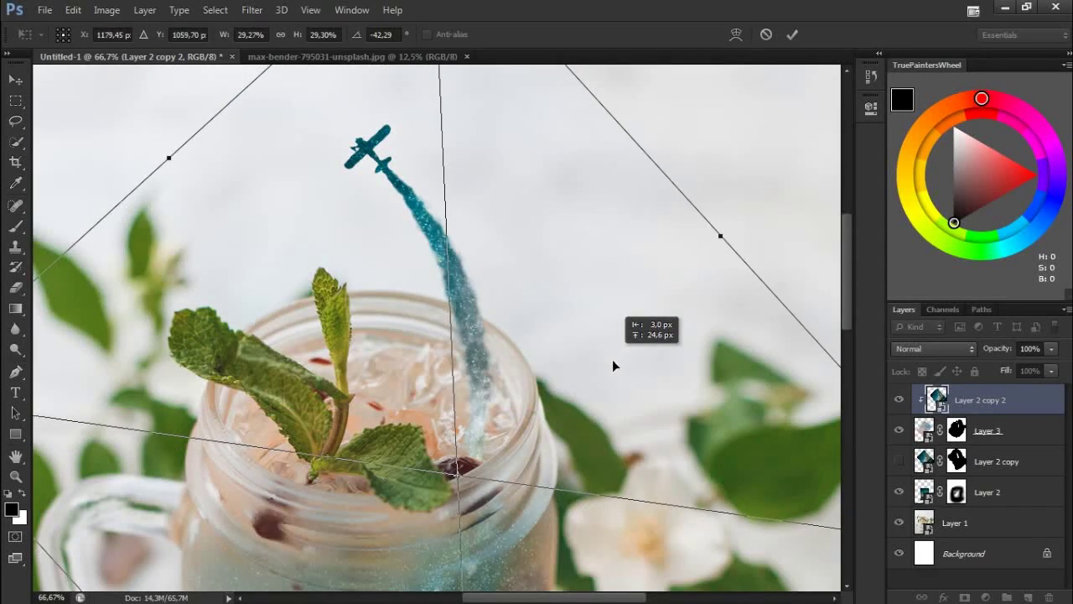
{"action": "left_click_drag", "start_coordinate": [612, 353], "coordinate": [612, 366]}
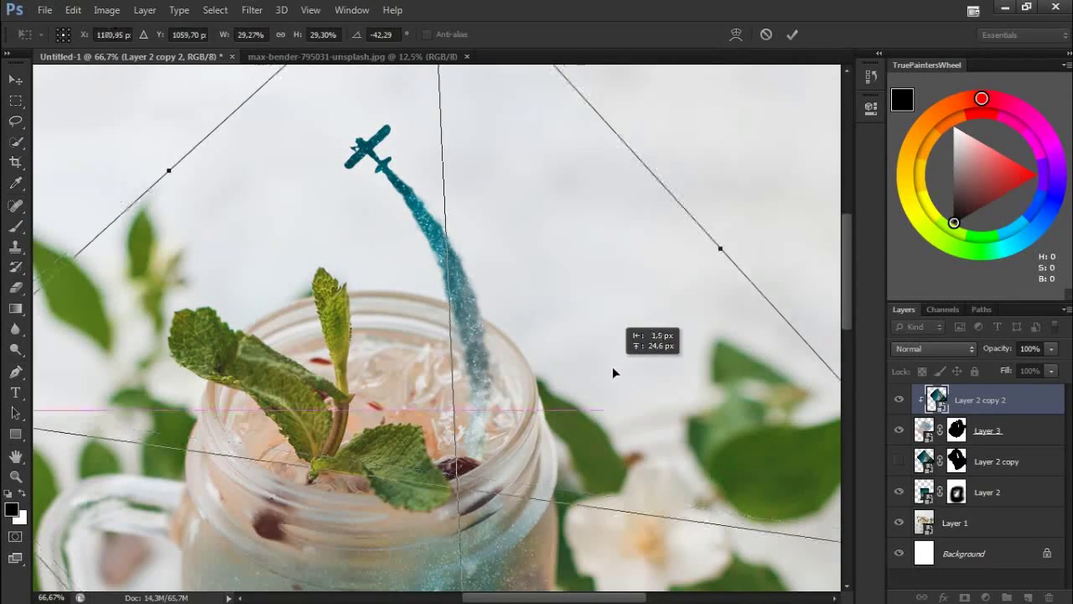
{"action": "left_click", "coordinate": [791, 36]}
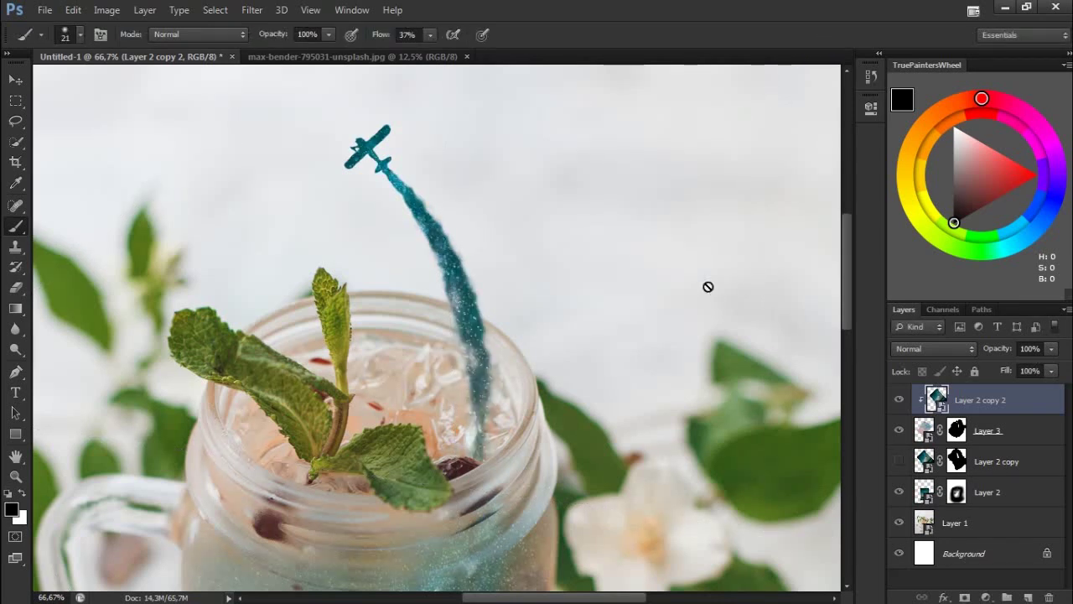
{"action": "right_click", "coordinate": [998, 400]}
{"action": "left_click", "coordinate": [868, 319]}
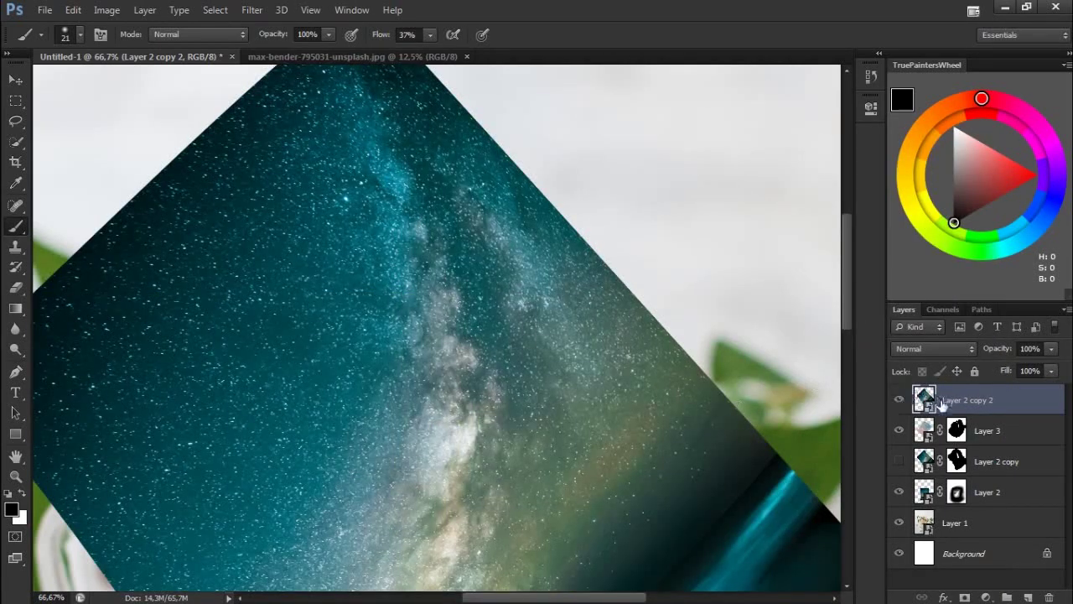
{"action": "key", "text": "ctrl+alt+g"}
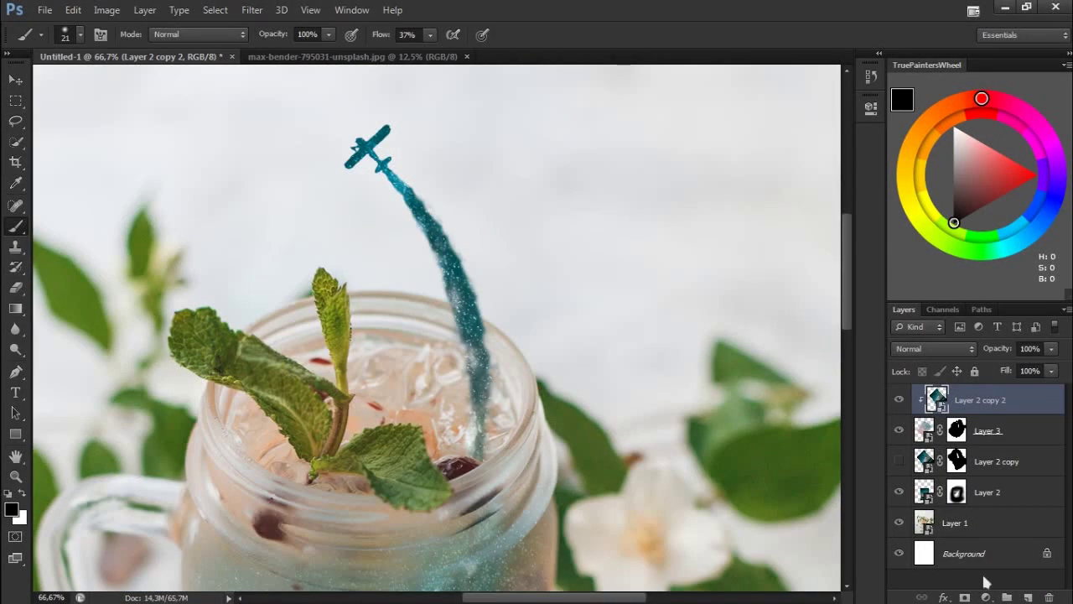
Add a mask to Layer 2 copy 2 and hide the galaxy on both plane wings with a 100% hard brush
{"action": "left_click", "coordinate": [964, 597]}
{"action": "key", "text": "shift+0"}
{"action": "right_click", "coordinate": [430, 106]}
{"action": "left_click_drag", "start_coordinate": [512, 180], "coordinate": [612, 179]}
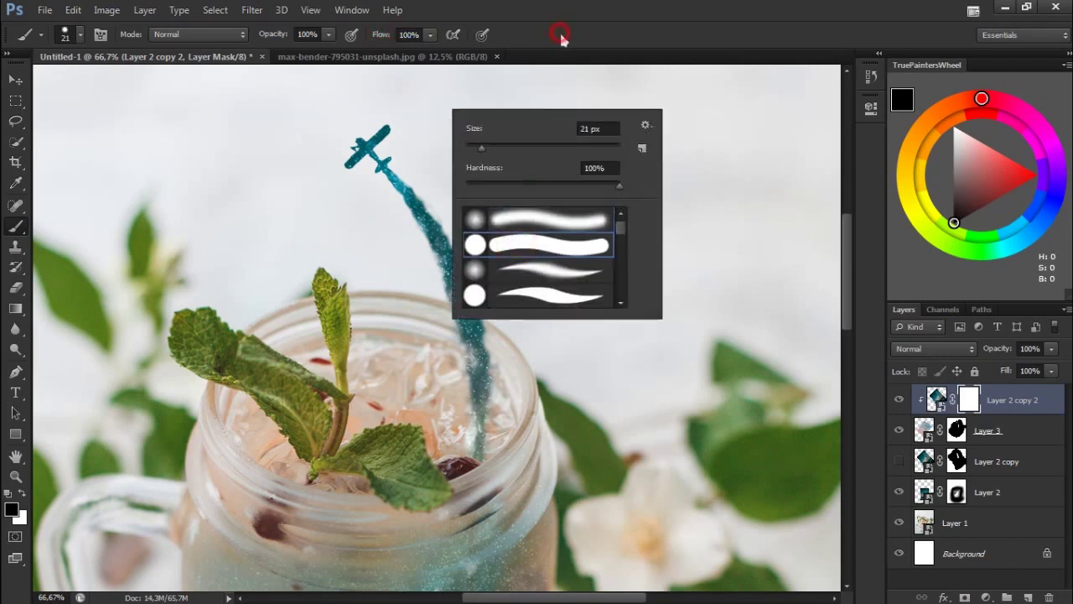
{"action": "key", "text": "Return"}
{"action": "key", "text": "ctrl+plus"}
{"action": "key", "text": "ctrl+plus"}
{"action": "left_click_drag", "start_coordinate": [476, 402], "coordinate": [571, 600]}
{"action": "mouse_move", "coordinate": [469, 139]}
{"action": "left_mouse_down"}
{"action": "mouse_move", "coordinate": [369, 197]}
{"action": "mouse_move", "coordinate": [356, 226]}
{"action": "mouse_move", "coordinate": [417, 205]}
{"action": "mouse_move", "coordinate": [417, 227]}
{"action": "mouse_move", "coordinate": [459, 260]}
{"action": "left_mouse_up"}
Zoom to the plane's tail, switch to white, and shrink the brush to 9 px
{"action": "key", "text": "ctrl+plus"}
{"action": "key", "text": "ctrl+plus"}
{"action": "key", "text": "x"}
{"action": "right_click", "coordinate": [641, 251]}
{"action": "left_click_drag", "start_coordinate": [668, 287], "coordinate": [661, 287]}
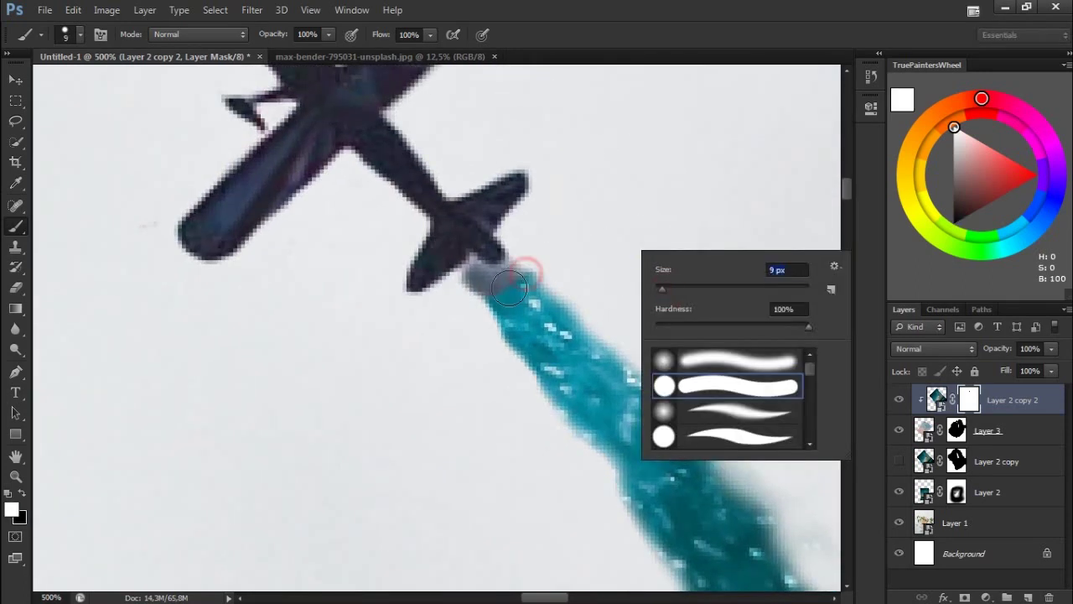
{"action": "left_click", "coordinate": [514, 285]}
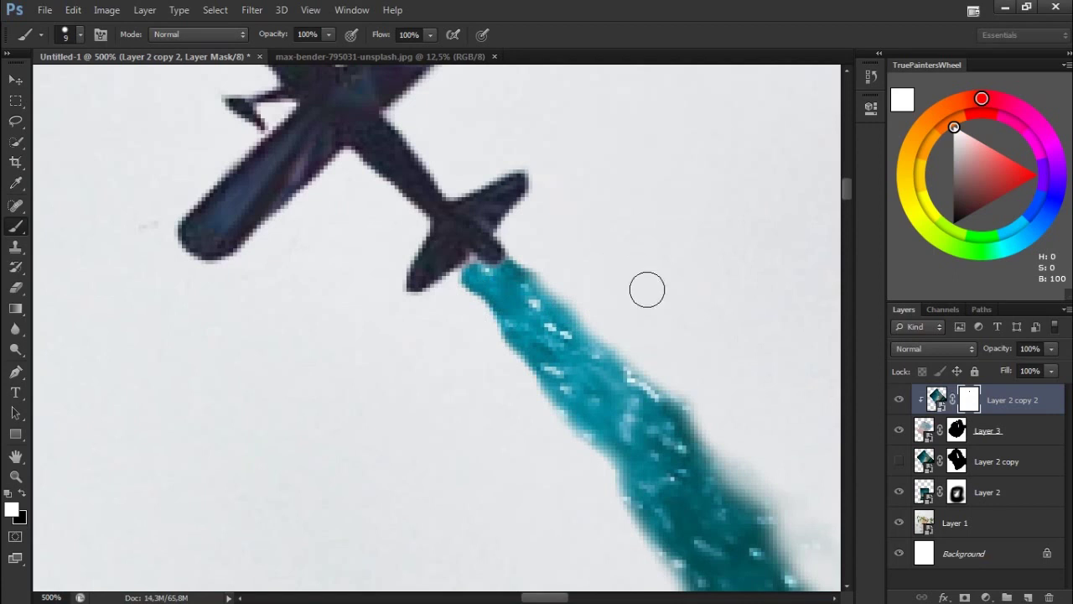
Create Layer 4 and clip it to Layer 2 copy 2
{"action": "left_click", "coordinate": [1029, 598]}
{"action": "right_click", "coordinate": [972, 400]}
{"action": "left_click", "coordinate": [777, 283]}
{"action": "key", "text": "x"}
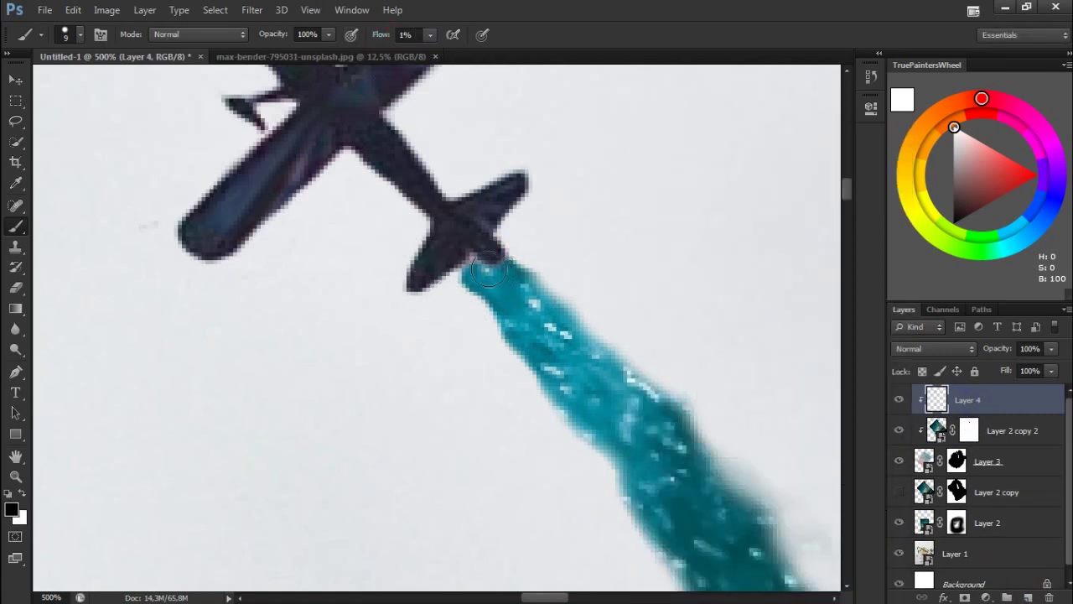
Faintly darken the trail near the plane's tail, then zoom out to the whole image
{"action": "left_click_drag", "start_coordinate": [502, 299], "coordinate": [545, 362]}
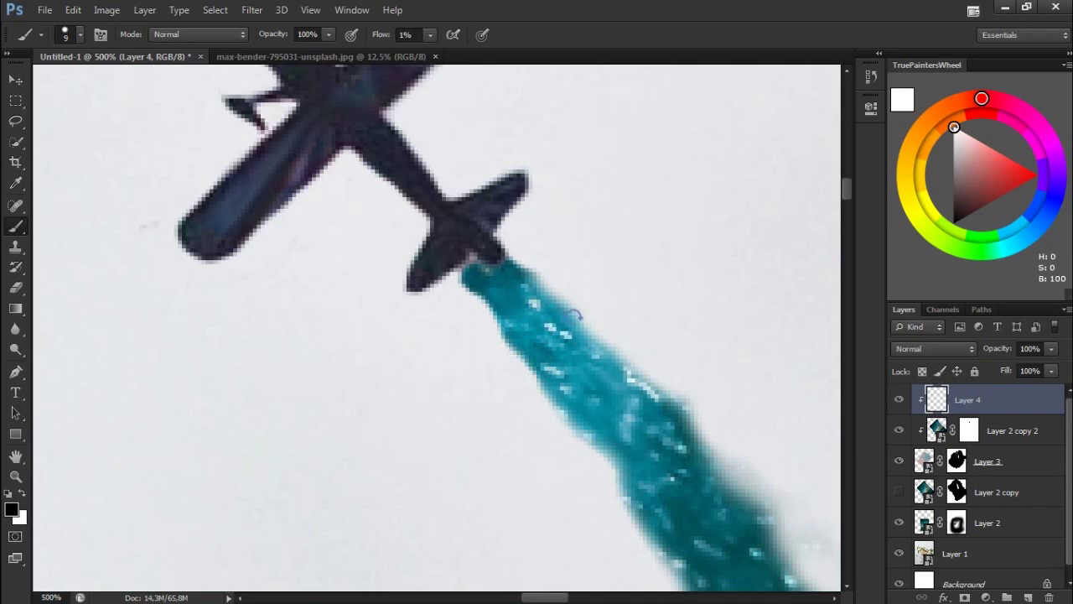
{"action": "key", "text": "ctrl+minus"}
{"action": "key", "text": "ctrl+minus"}
{"action": "key", "text": "ctrl+minus"}
{"action": "key", "text": "ctrl+minus"}
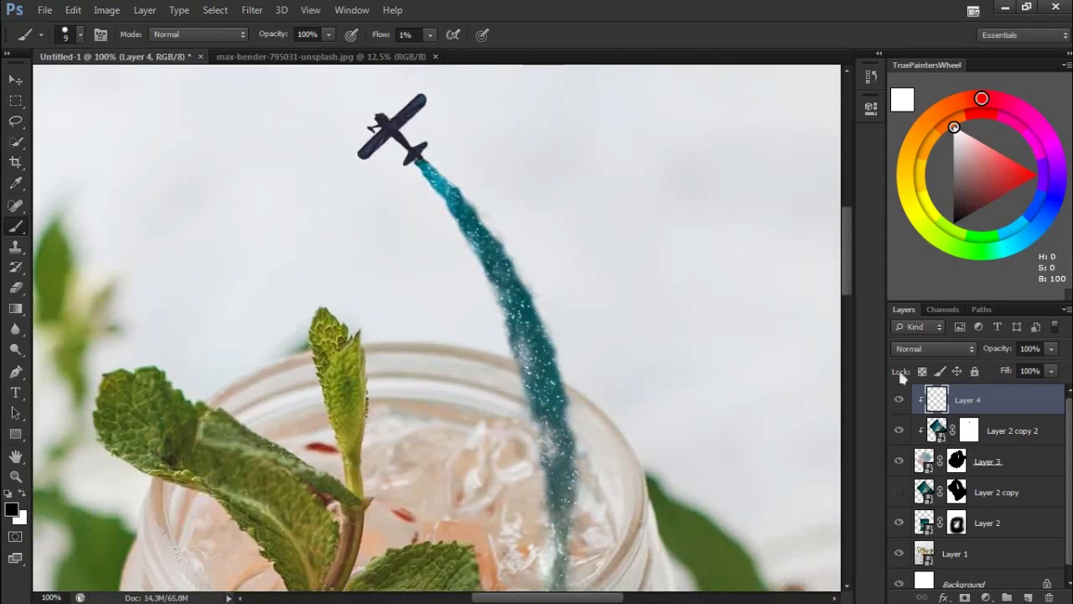
{"action": "key", "text": "ctrl+minus"}
{"action": "key", "text": "ctrl+minus"}
{"action": "key", "text": "ctrl+minus"}
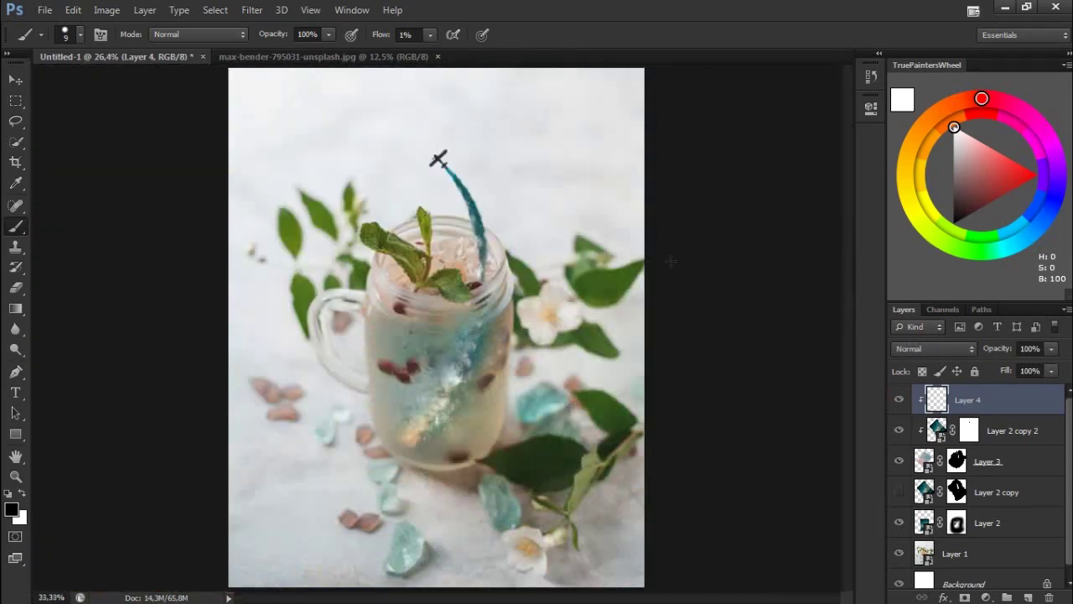
{"action": "key", "text": "ctrl+plus"}
Set Layer 2 copy 2 to Overlay blend mode with 73% fill
{"action": "left_click", "coordinate": [1031, 431]}
{"action": "left_click_drag", "start_coordinate": [994, 373], "coordinate": [1003, 383]}
{"action": "key", "text": "ctrl+plus"}
{"action": "type", "text": "97"}
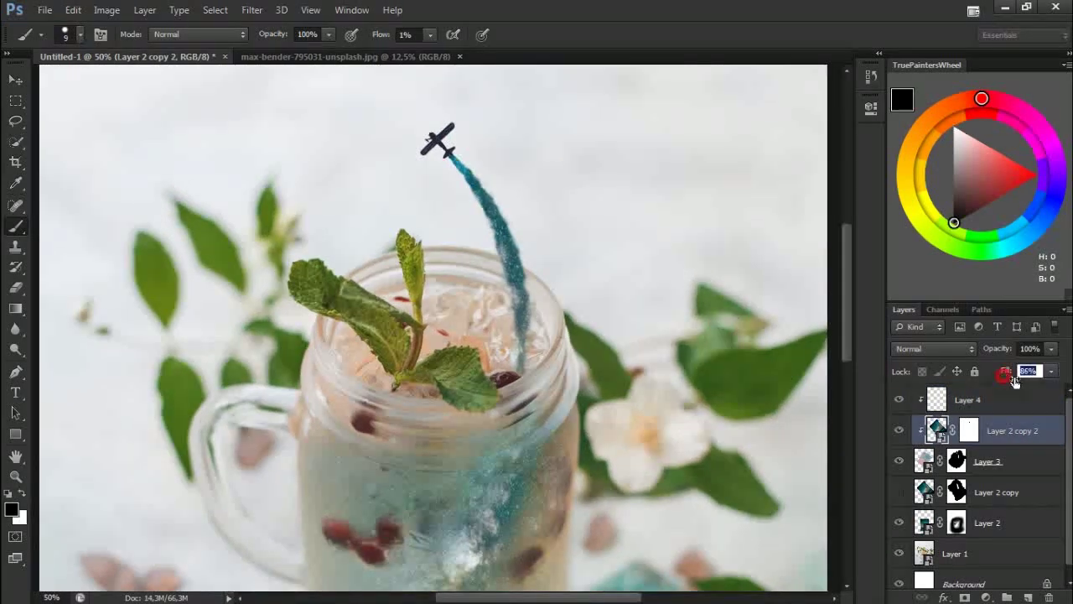
{"action": "left_click", "coordinate": [933, 348]}
{"action": "left_click", "coordinate": [904, 189]}
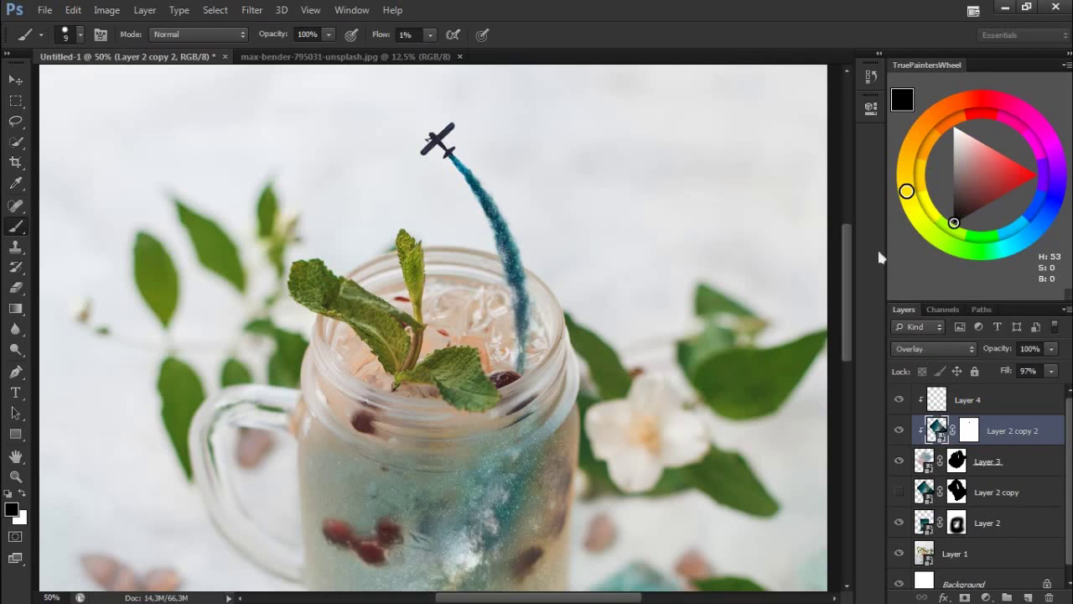
{"action": "left_click", "coordinate": [10, 493]}
{"action": "left_click", "coordinate": [934, 348]}
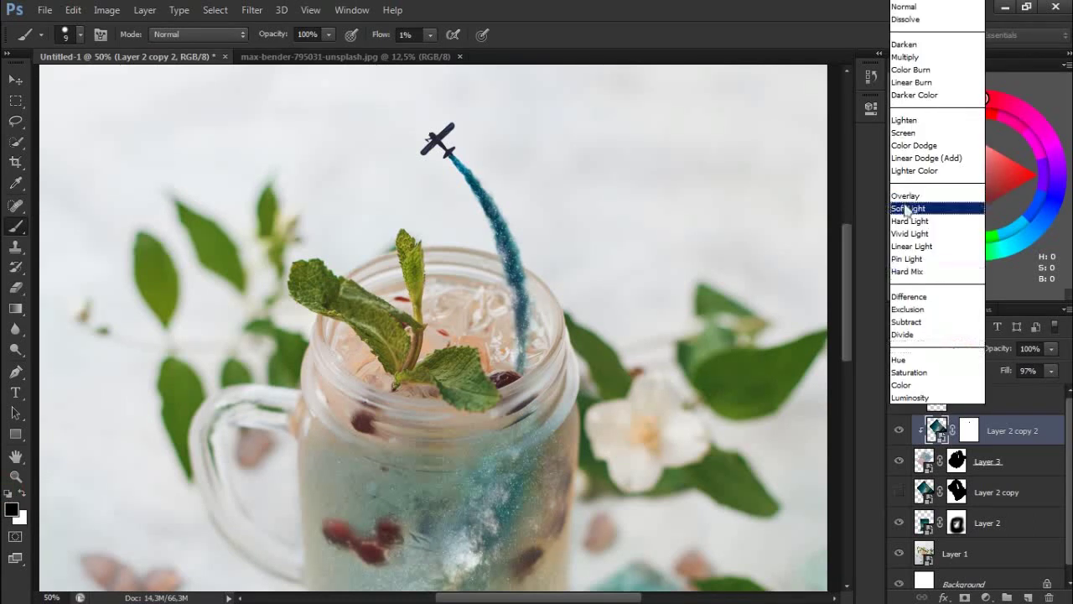
{"action": "left_click", "coordinate": [1001, 359]}
{"action": "mouse_move", "coordinate": [1004, 370]}
{"action": "left_mouse_down"}
{"action": "mouse_move", "coordinate": [990, 379]}
{"action": "mouse_move", "coordinate": [1009, 383]}
{"action": "left_mouse_up"}
{"action": "key", "text": "Return"}
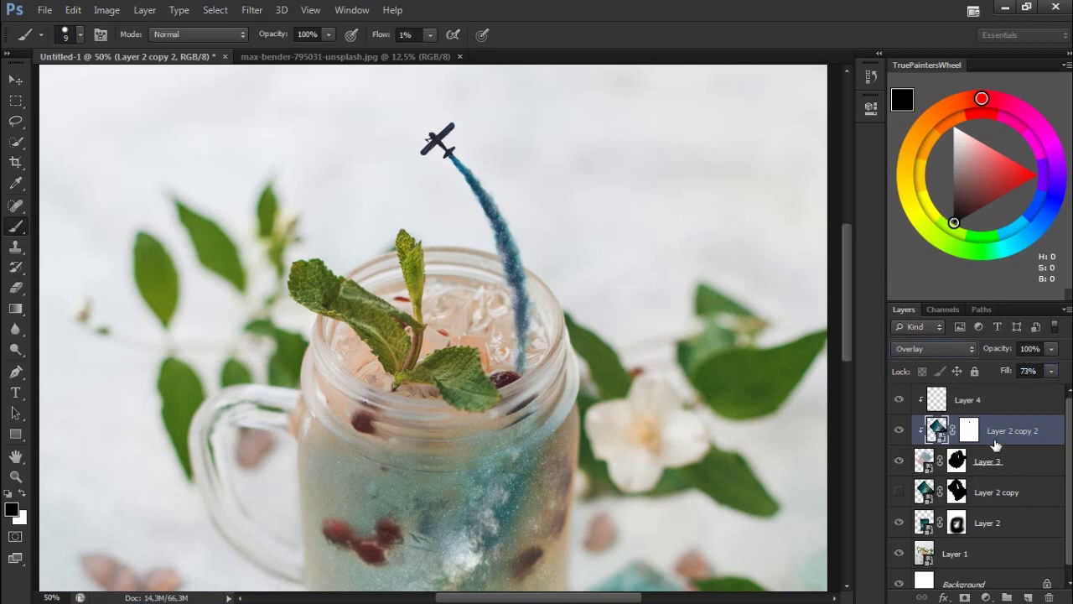
Turn Layer 2 copy's visibility back on, select it, and dismiss the transform warning
{"action": "left_click", "coordinate": [899, 493]}
{"action": "left_click", "coordinate": [1006, 492]}
{"action": "key", "text": "ctrl+t"}
{"action": "left_click", "coordinate": [543, 251]}
Delete Layer 2 copy's mask, nudge the galaxy image, and temporarily fade it to see beneath
{"action": "right_click", "coordinate": [957, 495]}
{"action": "left_click", "coordinate": [964, 394]}
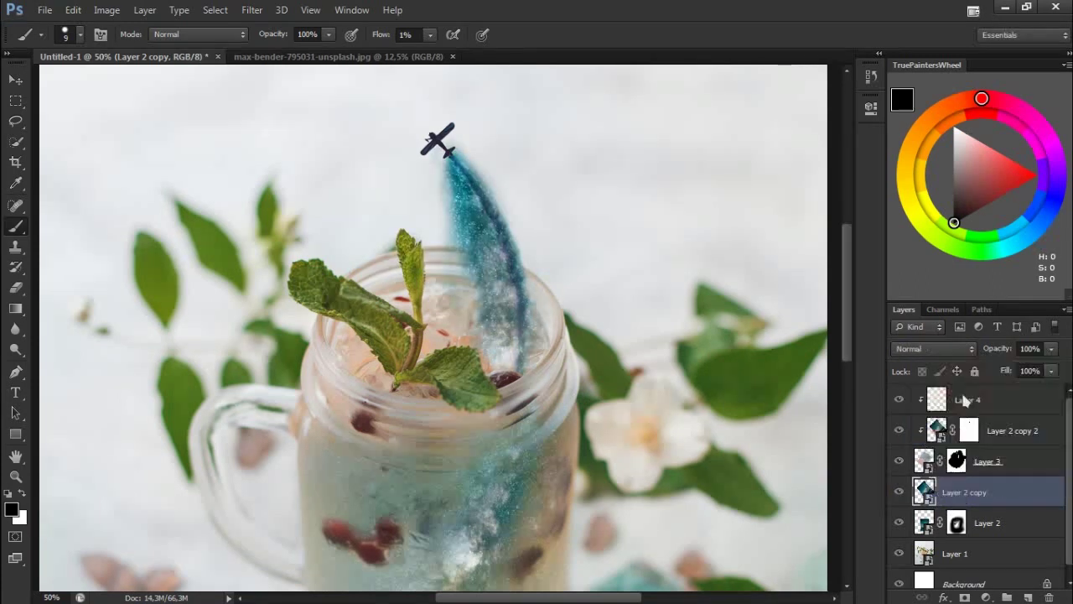
{"action": "key", "text": "ctrl+t"}
{"action": "left_click_drag", "start_coordinate": [507, 348], "coordinate": [517, 353]}
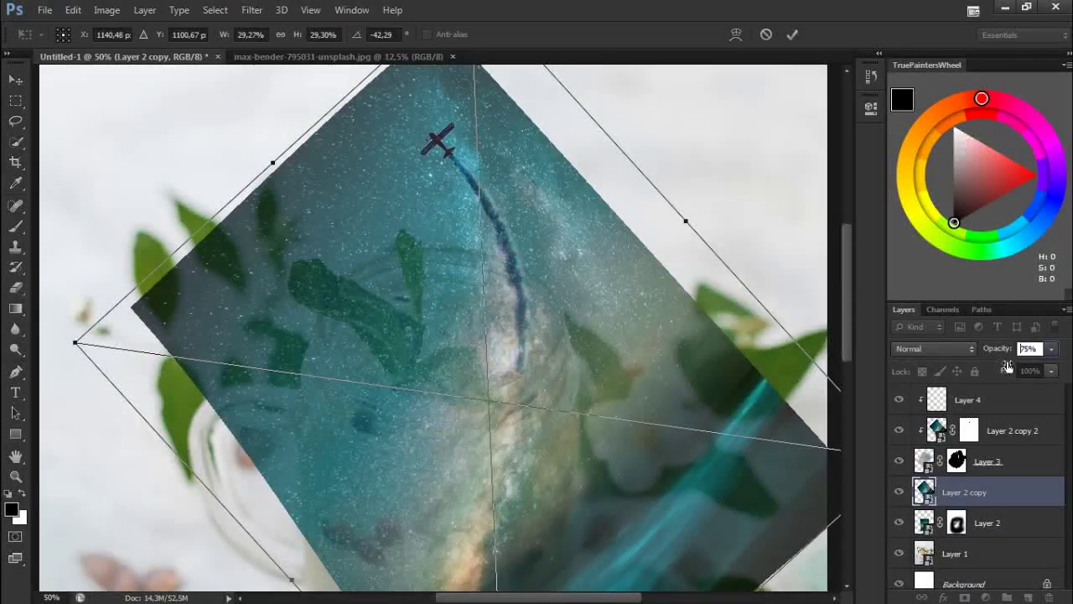
{"action": "left_click_drag", "start_coordinate": [914, 362], "coordinate": [1029, 372]}
Warp the Milky Way band up-left along the trail, commit, and add a new mask
{"action": "left_click", "coordinate": [735, 34]}
{"action": "left_click_drag", "start_coordinate": [510, 286], "coordinate": [518, 283]}
{"action": "left_click_drag", "start_coordinate": [508, 343], "coordinate": [494, 268]}
{"action": "left_click", "coordinate": [792, 35]}
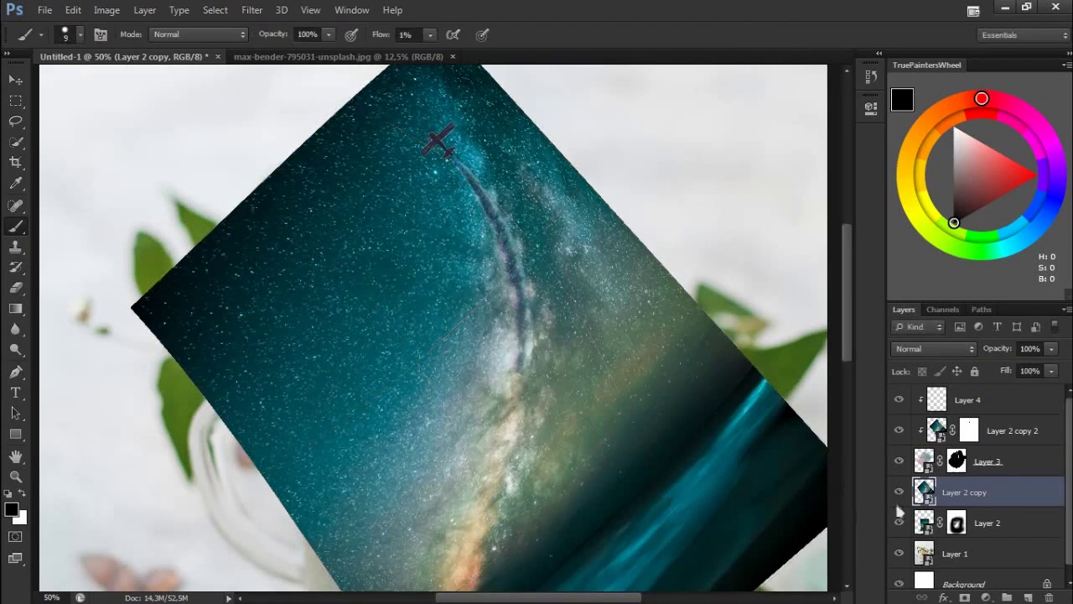
{"action": "left_click", "coordinate": [965, 597]}
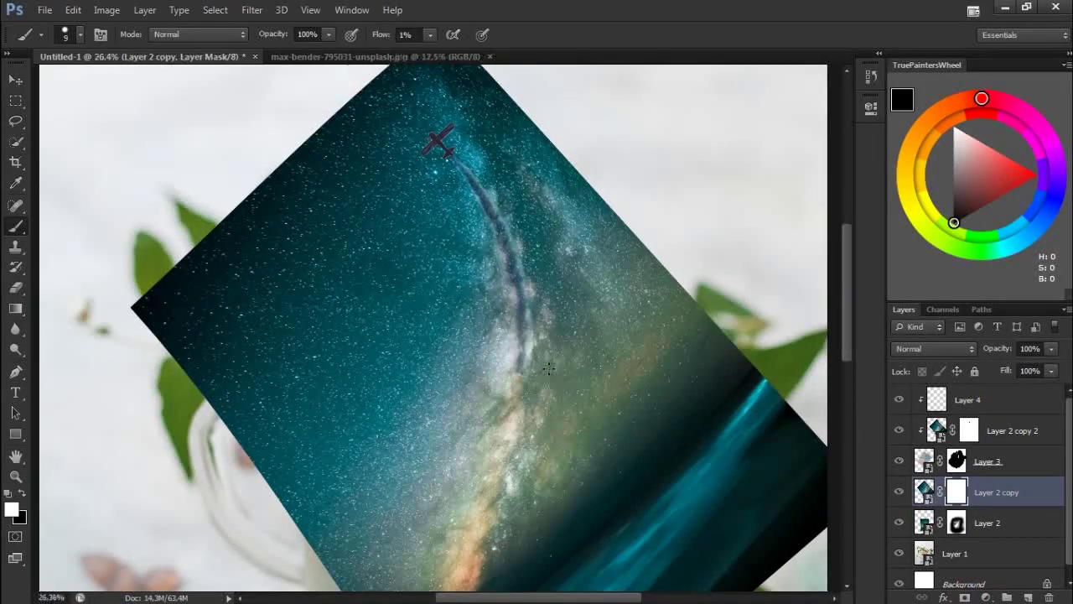
Fit the view and paint black at full flow to hide the galaxy image's lower-right part
{"action": "key", "text": "ctrl+0"}
{"action": "key", "text": "shift+0"}
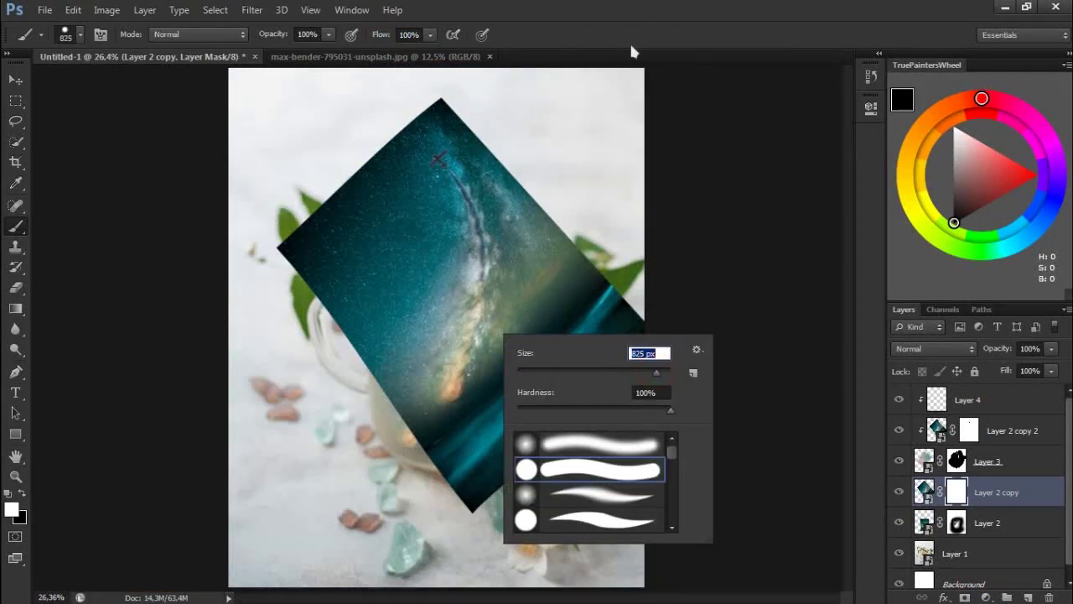
{"action": "key", "text": "Return"}
{"action": "key", "text": "x"}
{"action": "mouse_move", "coordinate": [467, 503]}
{"action": "left_mouse_down"}
{"action": "mouse_move", "coordinate": [579, 415]}
{"action": "mouse_move", "coordinate": [439, 327]}
{"action": "mouse_move", "coordinate": [336, 335]}
{"action": "mouse_move", "coordinate": [347, 179]}
{"action": "mouse_move", "coordinate": [412, 132]}
{"action": "mouse_move", "coordinate": [478, 141]}
{"action": "mouse_move", "coordinate": [579, 319]}
{"action": "mouse_move", "coordinate": [361, 311]}
{"action": "mouse_move", "coordinate": [361, 193]}
{"action": "mouse_move", "coordinate": [407, 189]}
{"action": "left_mouse_up"}
Zoom to 50% on the jar, resize the brush to 83 px, lower flow, and fade the trail's left edge
{"action": "key", "text": "ctrl+plus"}
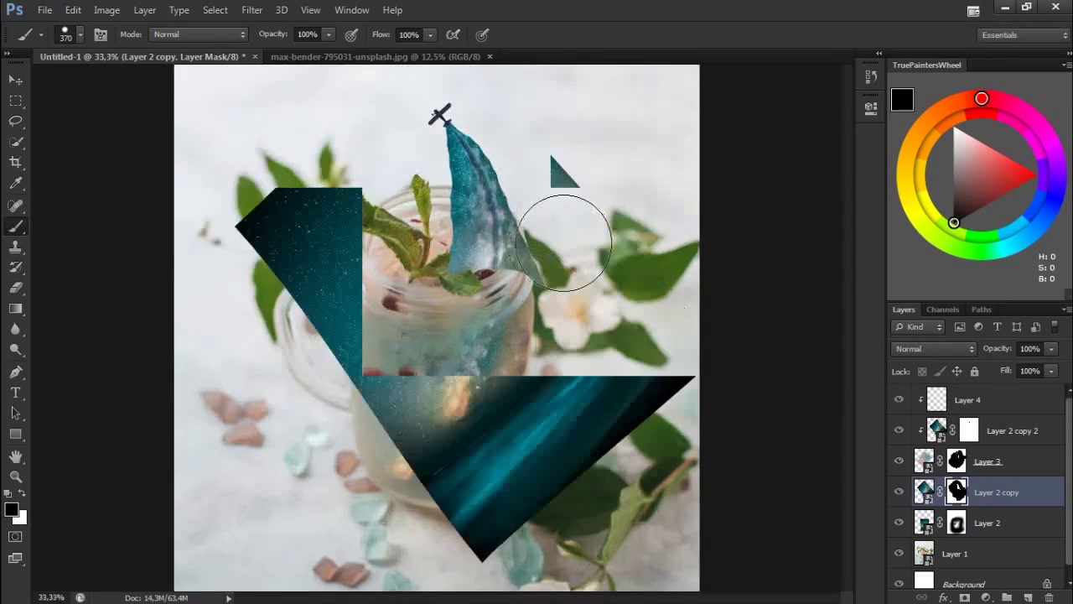
{"action": "key", "text": "ctrl+plus"}
{"action": "left_click_drag", "start_coordinate": [583, 244], "coordinate": [528, 378]}
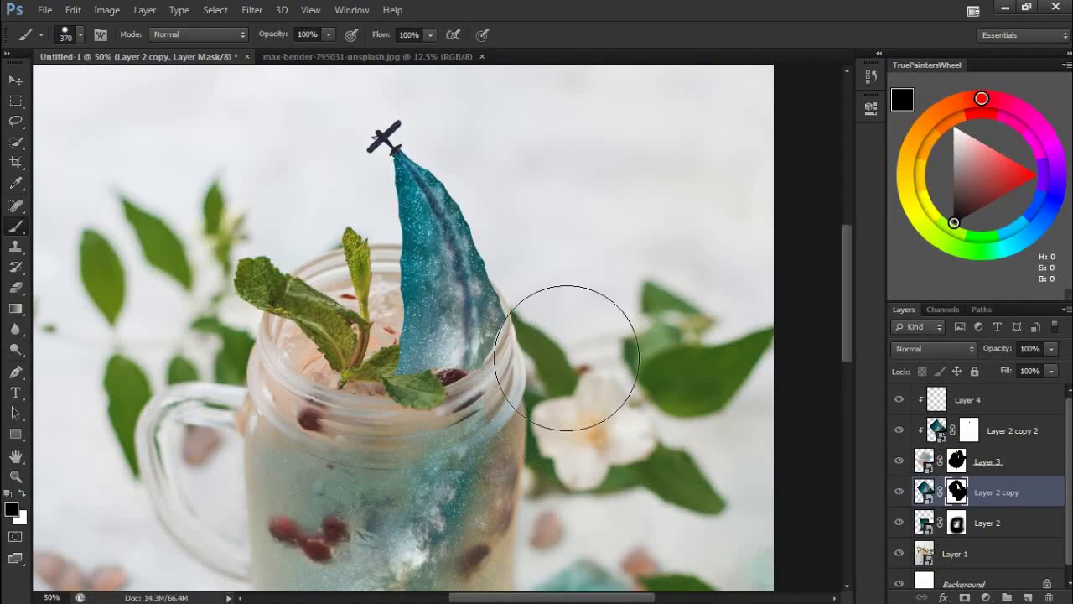
{"action": "right_click", "coordinate": [579, 228]}
{"action": "left_click_drag", "start_coordinate": [696, 266], "coordinate": [630, 265]}
{"action": "key", "text": "Return"}
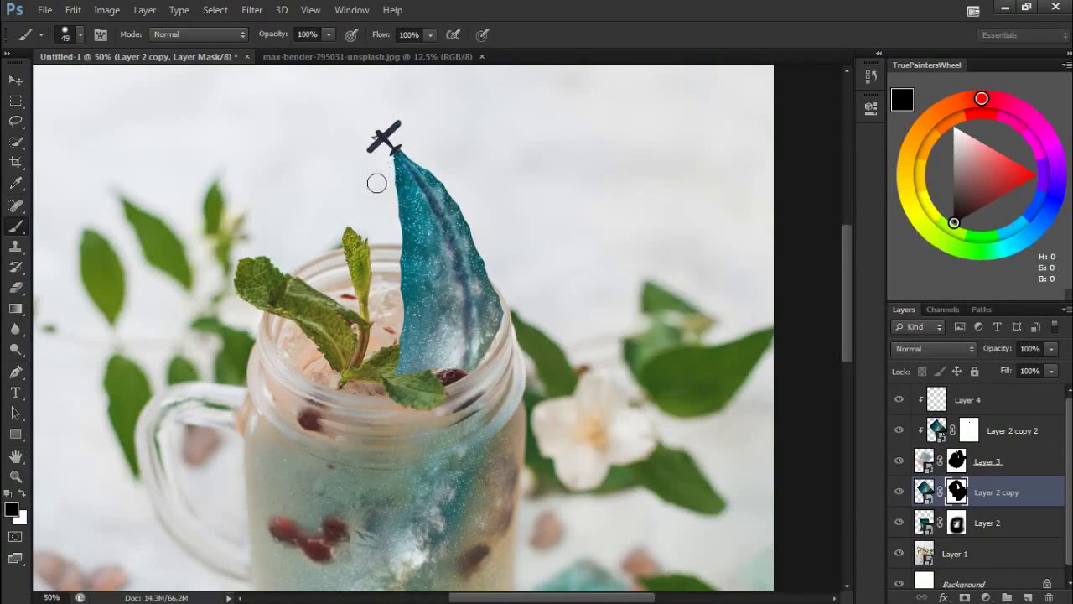
{"action": "right_click", "coordinate": [501, 216]}
{"action": "left_click", "coordinate": [520, 252]}
{"action": "key", "text": "Return"}
{"action": "left_click_drag", "start_coordinate": [382, 34], "coordinate": [322, 48]}
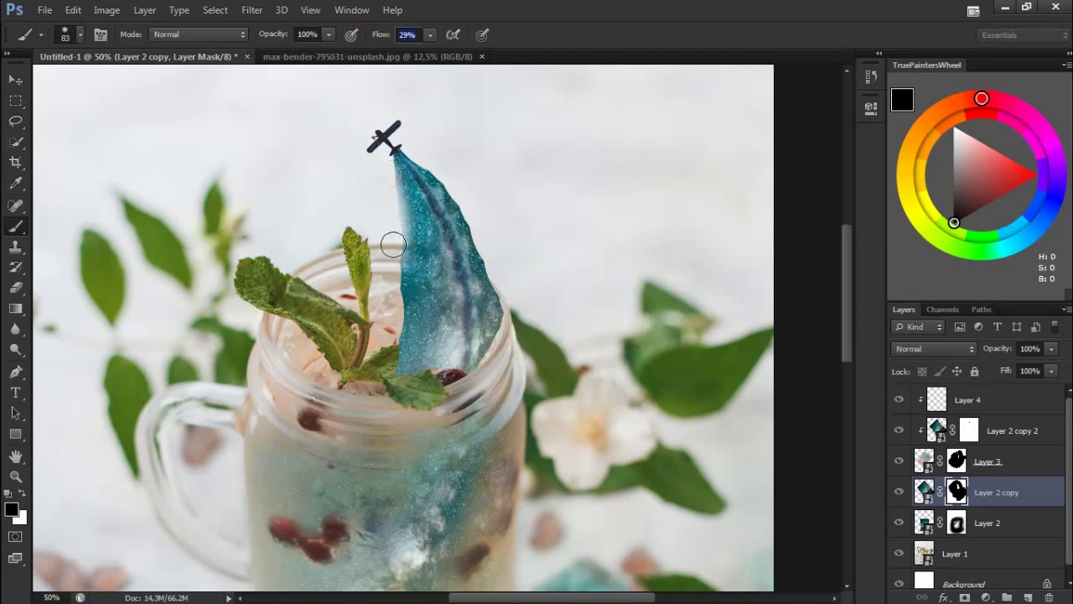
{"action": "mouse_move", "coordinate": [388, 183]}
{"action": "left_mouse_down"}
{"action": "mouse_move", "coordinate": [395, 281]}
{"action": "mouse_move", "coordinate": [411, 251]}
{"action": "mouse_move", "coordinate": [396, 347]}
{"action": "mouse_move", "coordinate": [410, 329]}
{"action": "left_mouse_up"}
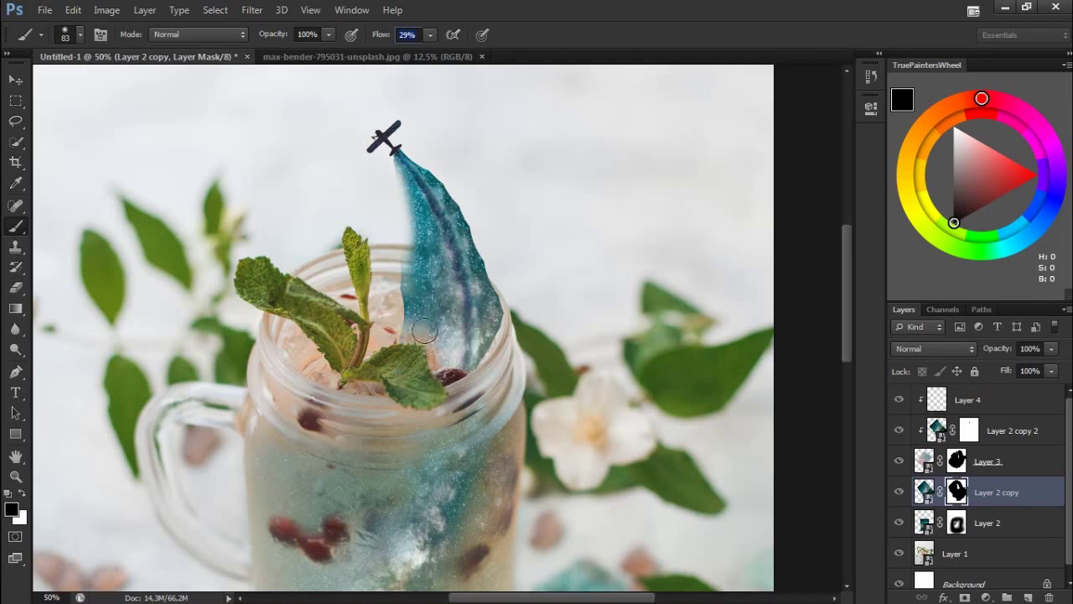
Refine the trail edges at 5%, 18% and 54% flow, narrowing its upper-right side
{"action": "left_click_drag", "start_coordinate": [375, 33], "coordinate": [361, 33]}
{"action": "left_click_drag", "start_coordinate": [506, 299], "coordinate": [507, 344]}
{"action": "left_click_drag", "start_coordinate": [499, 273], "coordinate": [508, 329]}
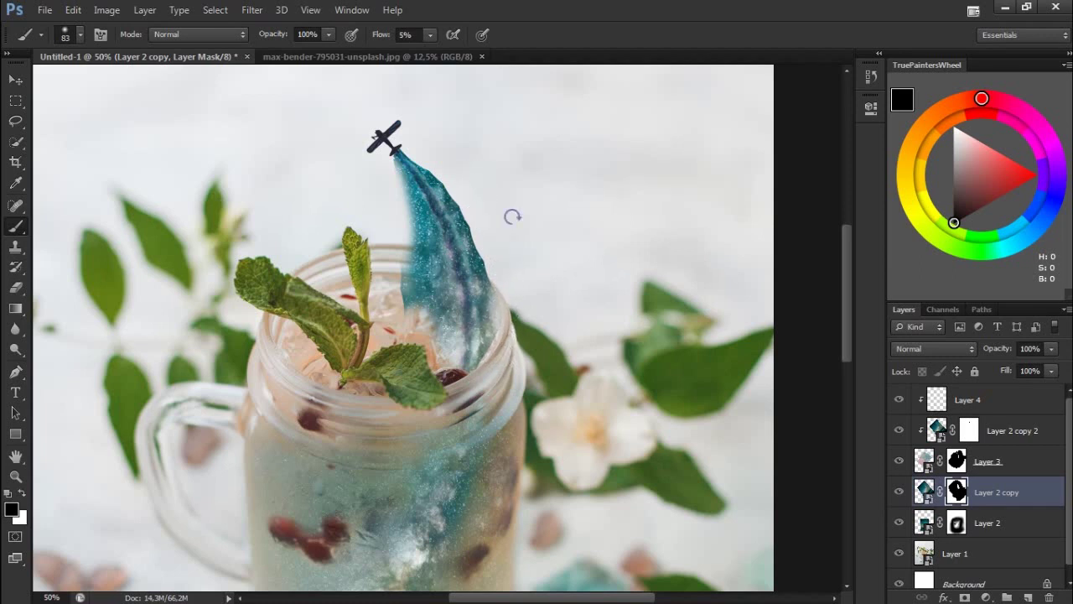
{"action": "left_click_drag", "start_coordinate": [379, 34], "coordinate": [390, 35]}
{"action": "mouse_move", "coordinate": [399, 245]}
{"action": "left_mouse_down"}
{"action": "mouse_move", "coordinate": [411, 331]}
{"action": "mouse_move", "coordinate": [418, 243]}
{"action": "mouse_move", "coordinate": [436, 319]}
{"action": "mouse_move", "coordinate": [499, 282]}
{"action": "left_mouse_up"}
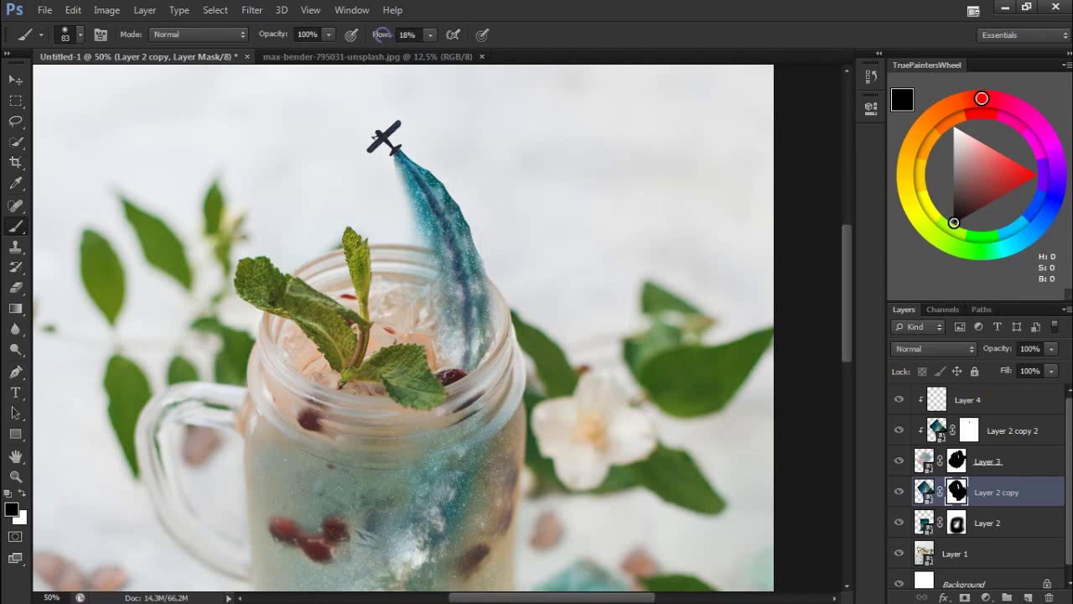
{"action": "left_click_drag", "start_coordinate": [382, 38], "coordinate": [411, 38]}
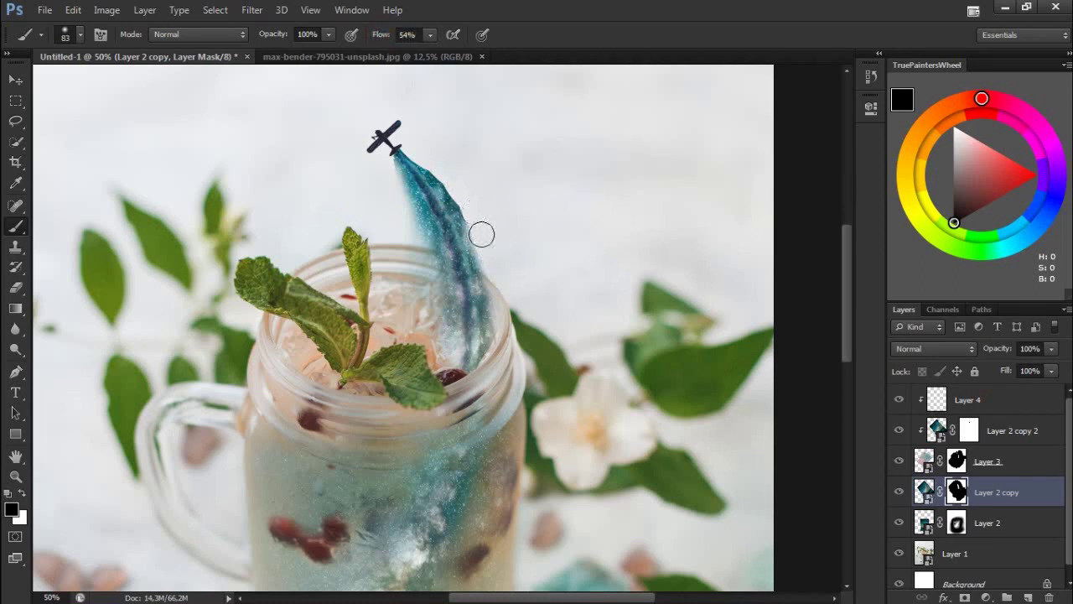
{"action": "mouse_move", "coordinate": [446, 174]}
{"action": "left_mouse_down"}
{"action": "mouse_move", "coordinate": [439, 160]}
{"action": "mouse_move", "coordinate": [489, 232]}
{"action": "left_mouse_up"}
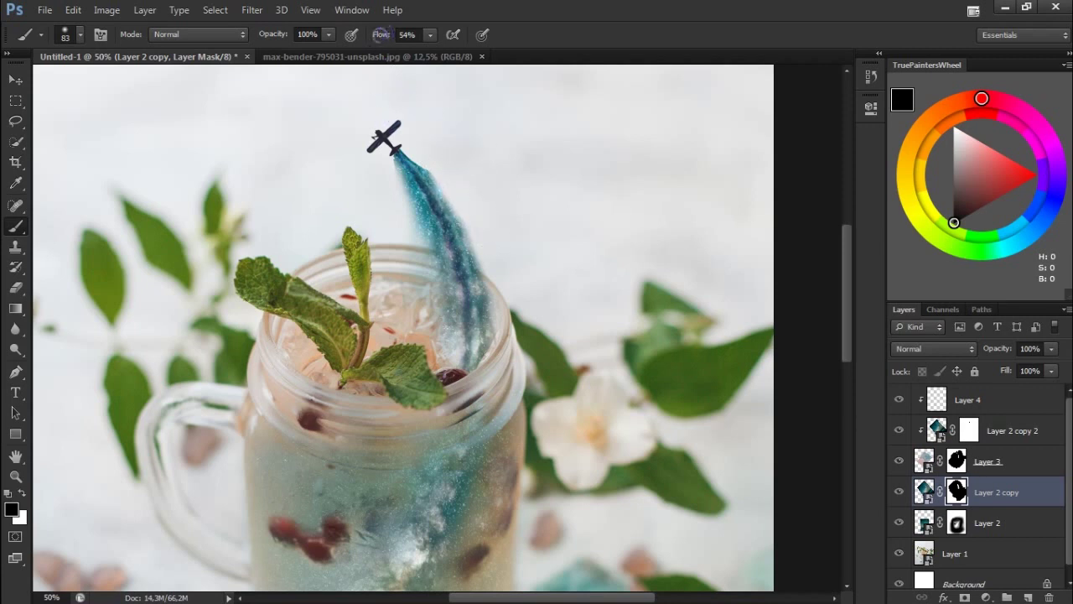
At 14% brush flow, paint white on the Layer 2 copy mask to restore the trail's right edge
{"action": "key", "text": "x"}
{"action": "left_click_drag", "start_coordinate": [381, 37], "coordinate": [344, 38]}
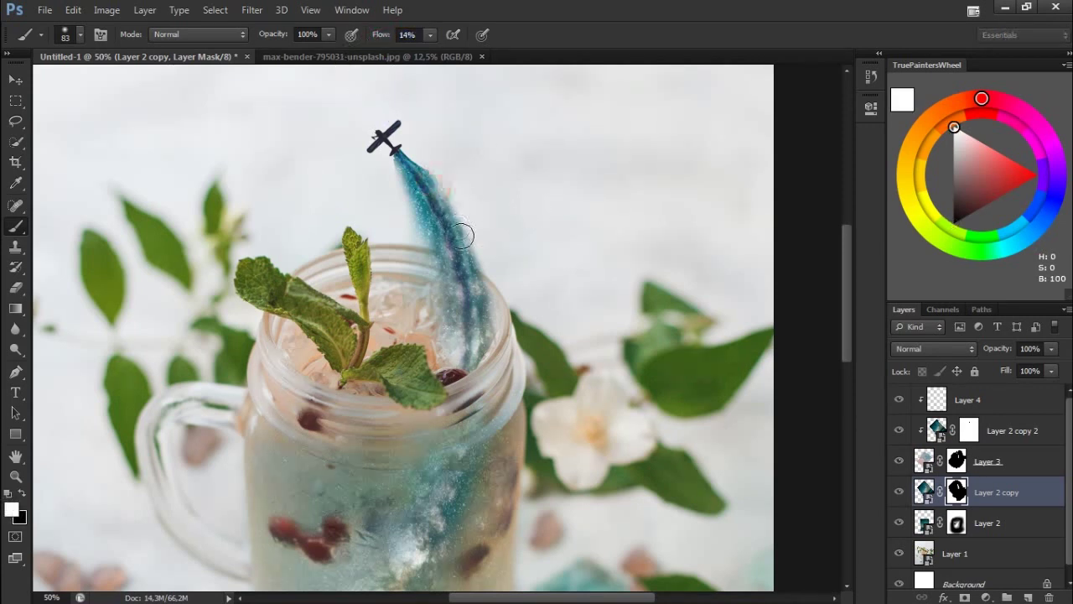
{"action": "mouse_move", "coordinate": [441, 180]}
{"action": "left_mouse_down"}
{"action": "mouse_move", "coordinate": [491, 316]}
{"action": "mouse_move", "coordinate": [453, 192]}
{"action": "left_mouse_up"}
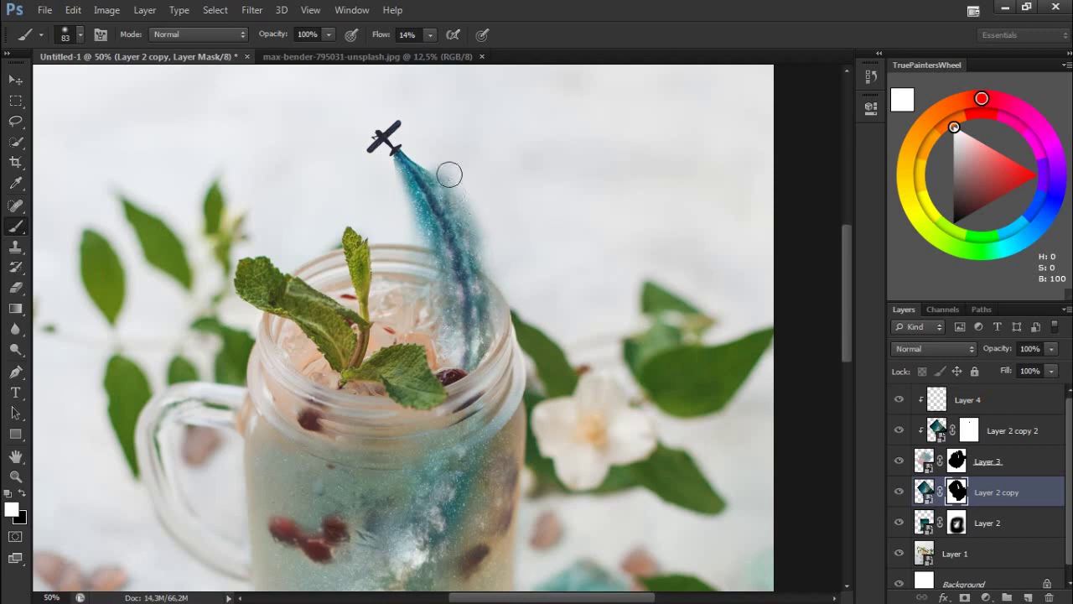
{"action": "key", "text": "x"}
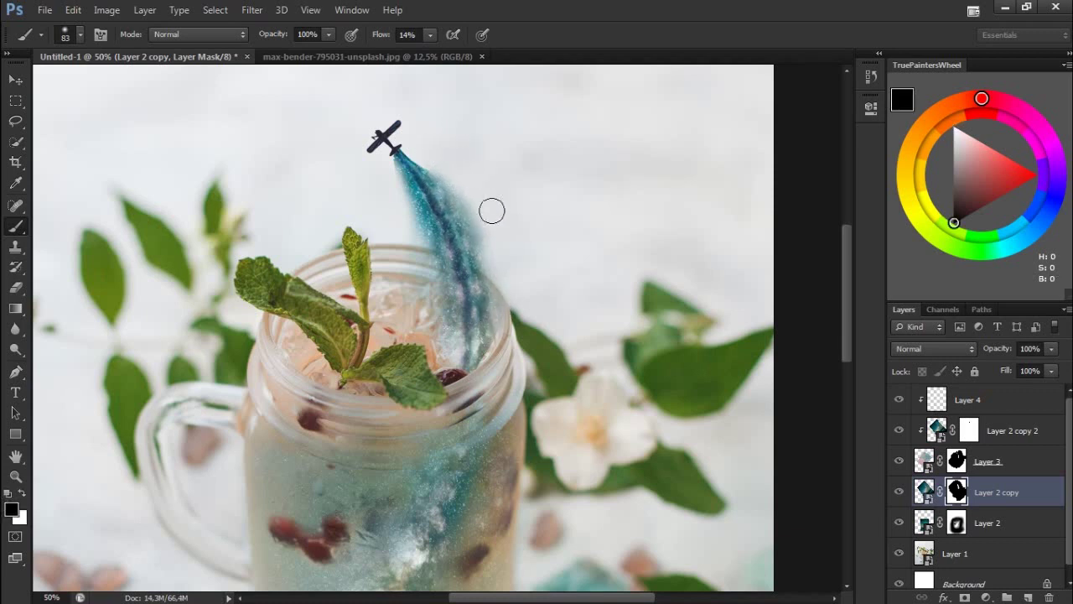
{"action": "key", "text": "x"}
{"action": "left_click_drag", "start_coordinate": [486, 247], "coordinate": [492, 317]}
{"action": "key", "text": "x"}
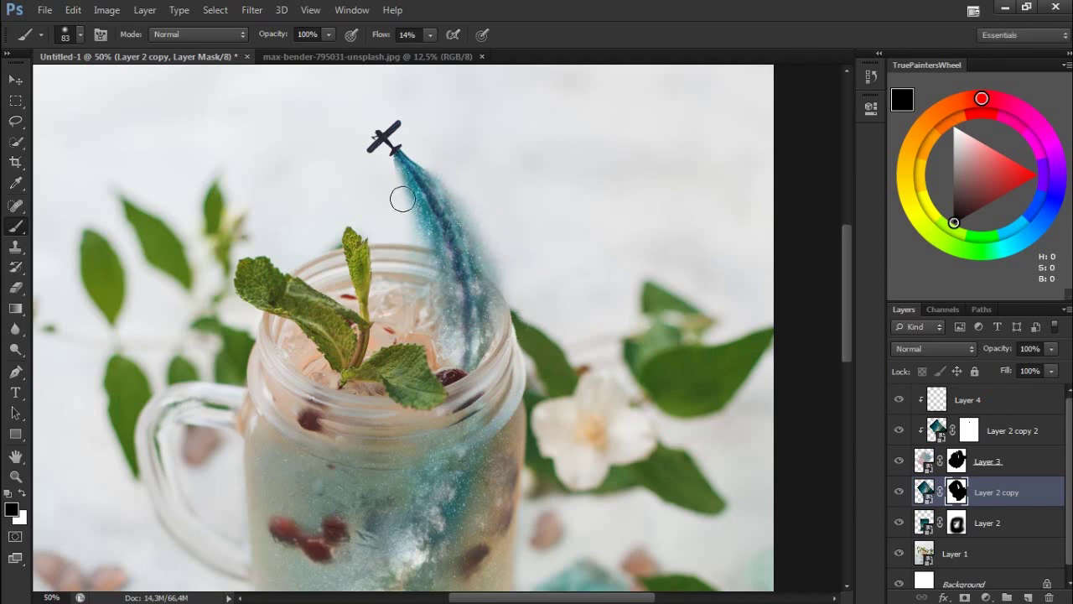
Drop brush flow to 5%, touch up the trail near the plane, and mask out the blue haze
{"action": "key", "text": "x"}
{"action": "key", "text": "x"}
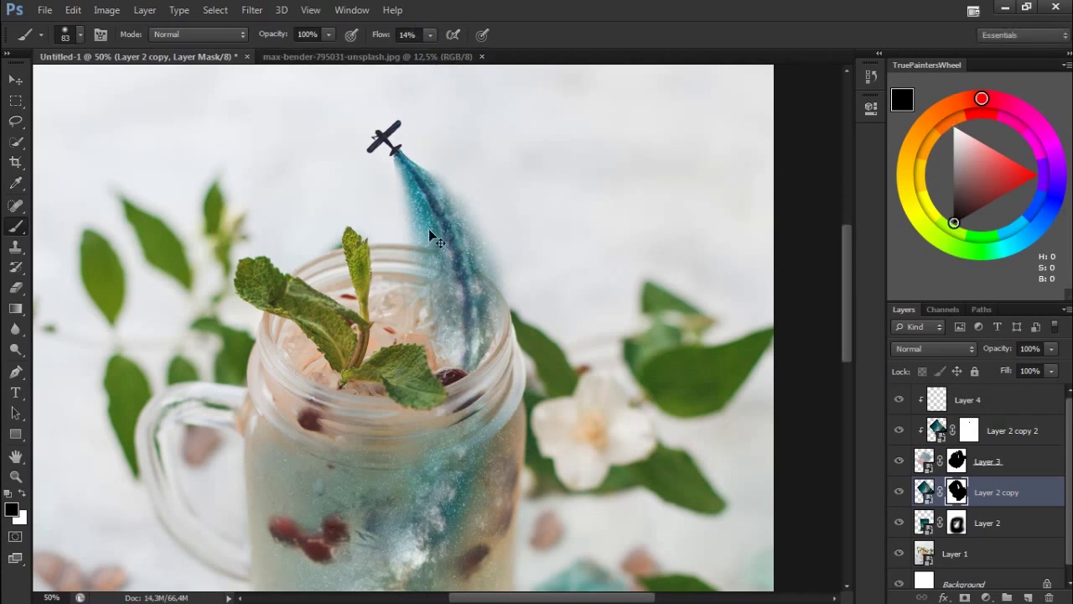
{"action": "left_click", "coordinate": [391, 191]}
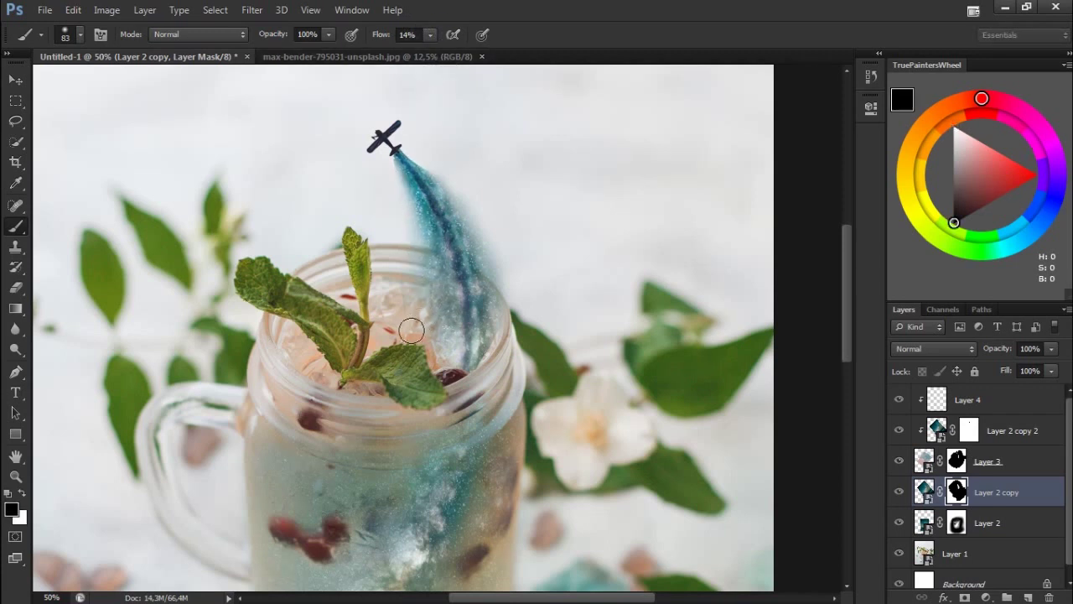
{"action": "key", "text": "x"}
{"action": "left_click", "coordinate": [378, 38]}
{"action": "key", "text": "Return"}
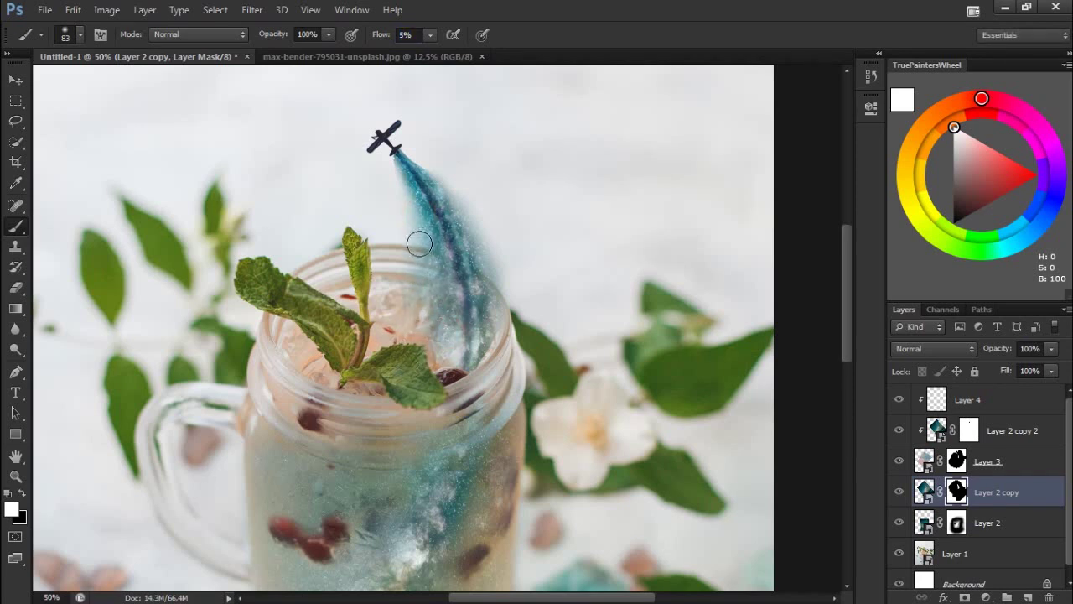
{"action": "key", "text": "x"}
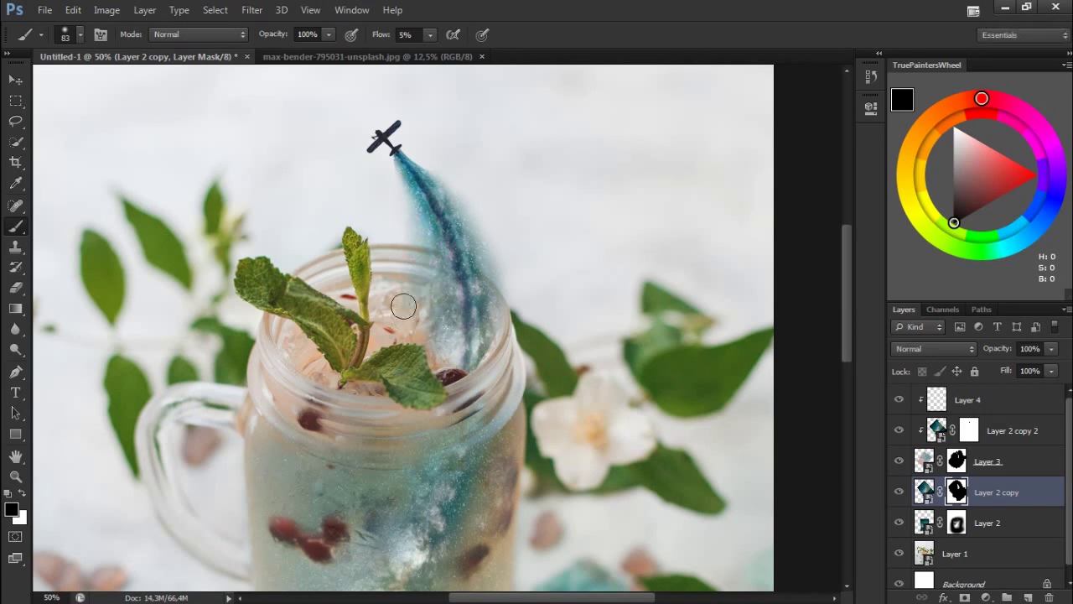
{"action": "left_click", "coordinate": [502, 287]}
{"action": "scroll", "coordinate": [504, 176], "scroll_direction": "down", "scroll_amount": 3}
{"action": "left_click", "coordinate": [1046, 408]}
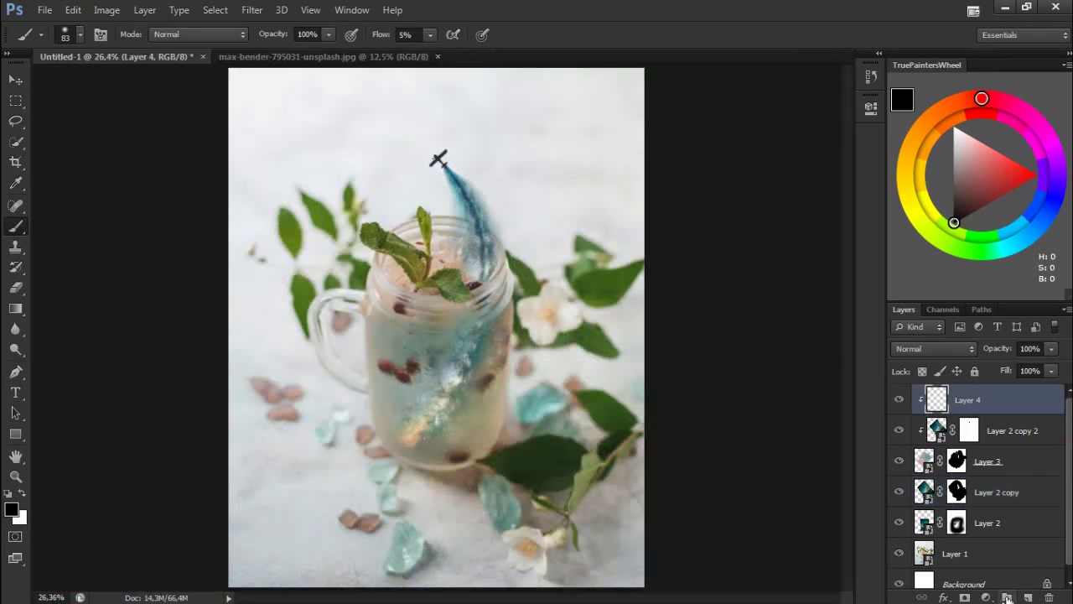
Add Group 1 with a new Layer 5 and enlarge the brush to 411 px
{"action": "left_click", "coordinate": [1007, 597]}
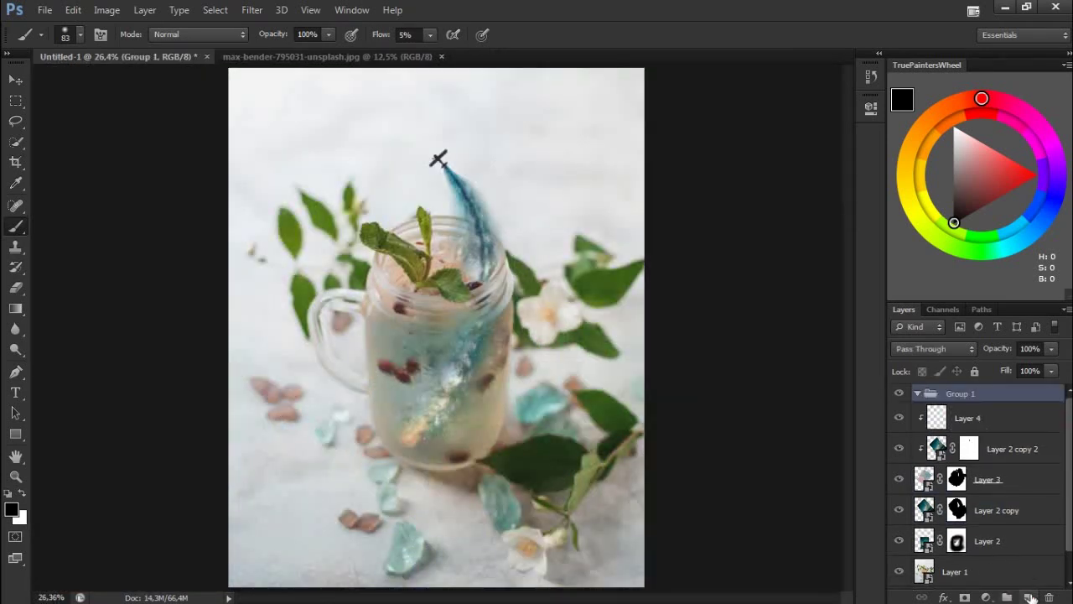
{"action": "right_click", "coordinate": [370, 129]}
{"action": "left_click_drag", "start_coordinate": [485, 167], "coordinate": [532, 167]}
{"action": "key", "text": "Return"}
Zoom out to 12.5% around the canvas and enlarge the soft brush to 1047 px
{"action": "key", "text": "ctrl+minus"}
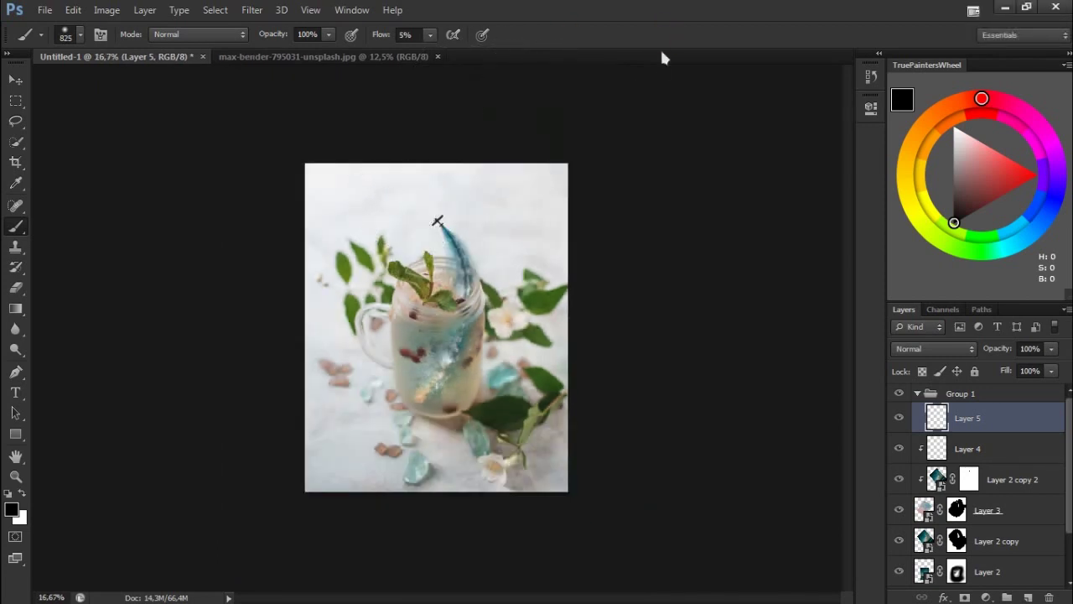
{"action": "key", "text": "ctrl+plus"}
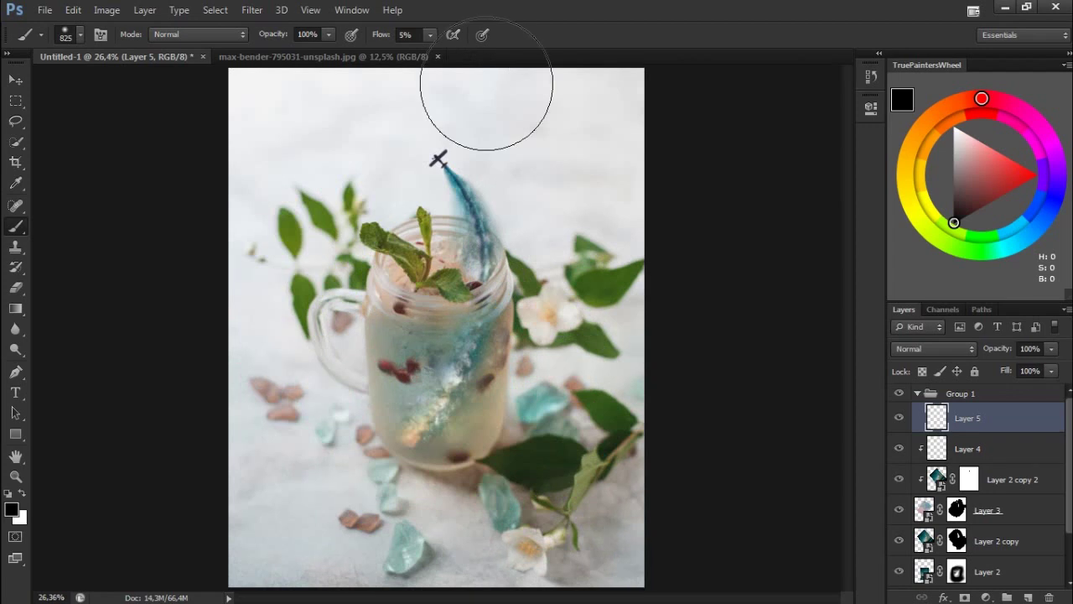
{"action": "key", "text": "ctrl+minus"}
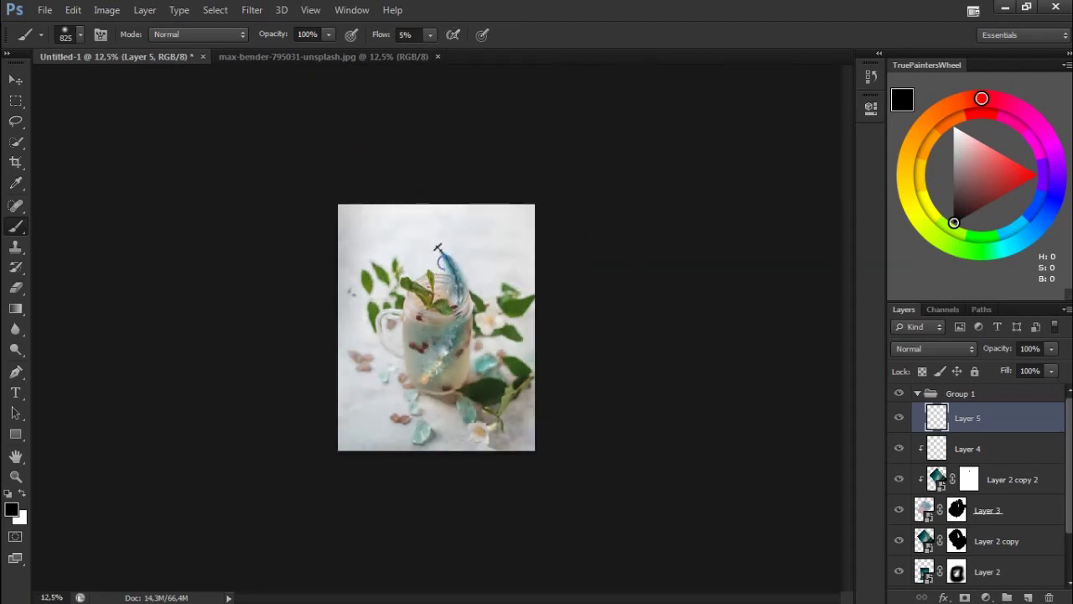
{"action": "left_click_drag", "start_coordinate": [382, 35], "coordinate": [407, 46]}
{"action": "right_click", "coordinate": [460, 274]}
{"action": "left_click", "coordinate": [595, 196]}
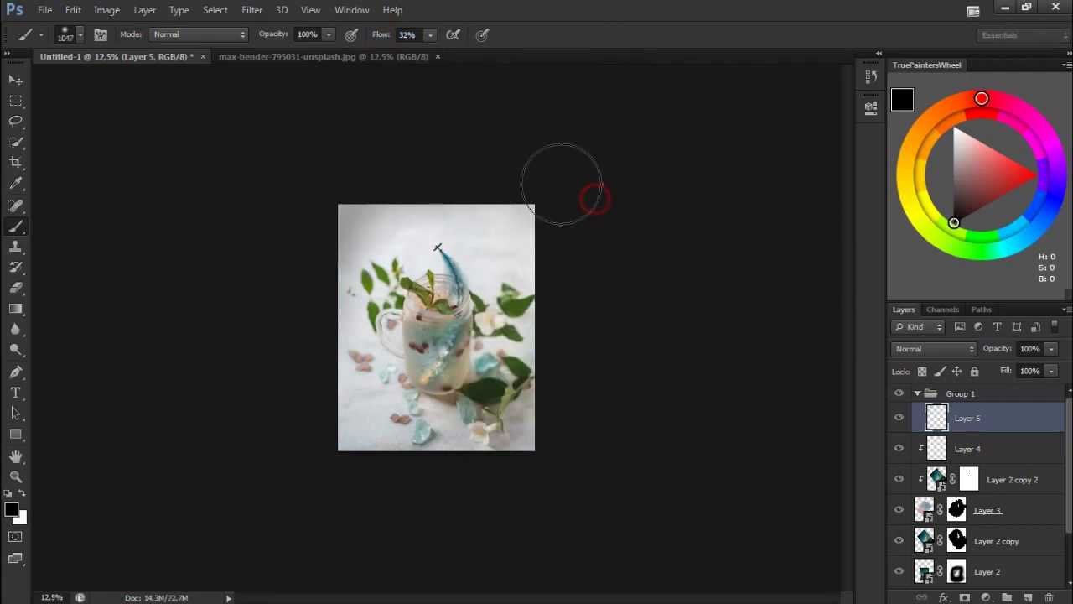
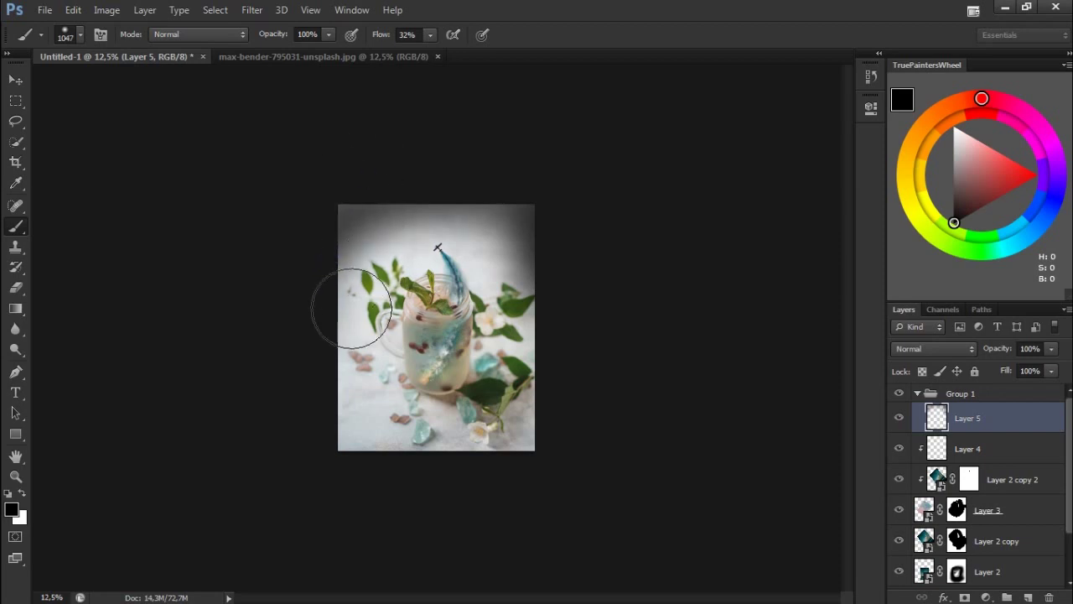
Paint a soft black vignette over the image edges on new Layer 6, using an 11% flow, 765 px brush
{"action": "left_click_drag", "start_coordinate": [382, 34], "coordinate": [369, 53]}
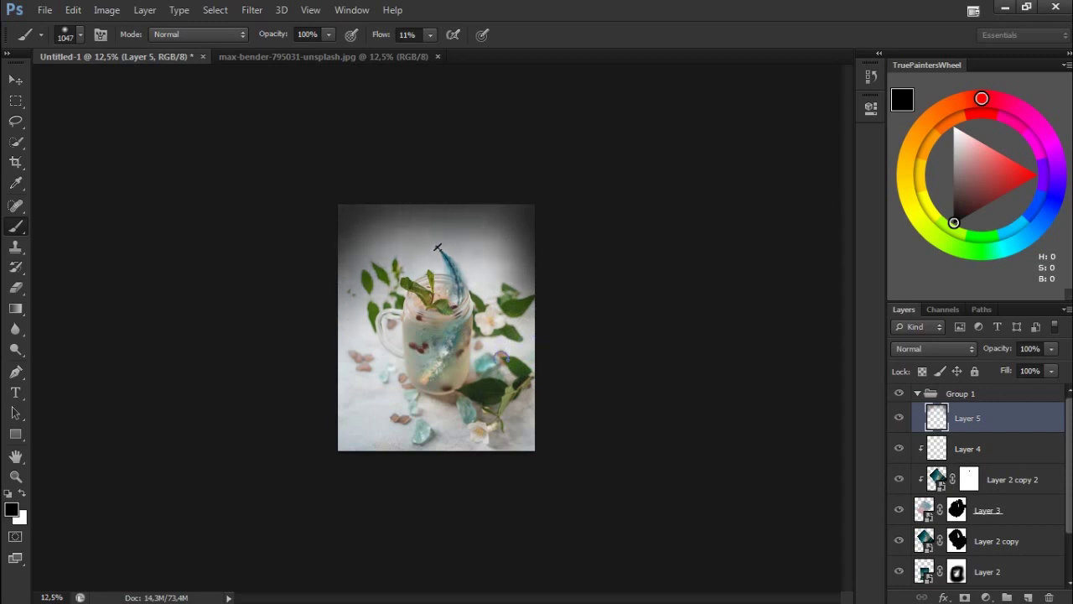
{"action": "key", "text": "ctrl+0"}
{"action": "key", "text": "ctrl+minus"}
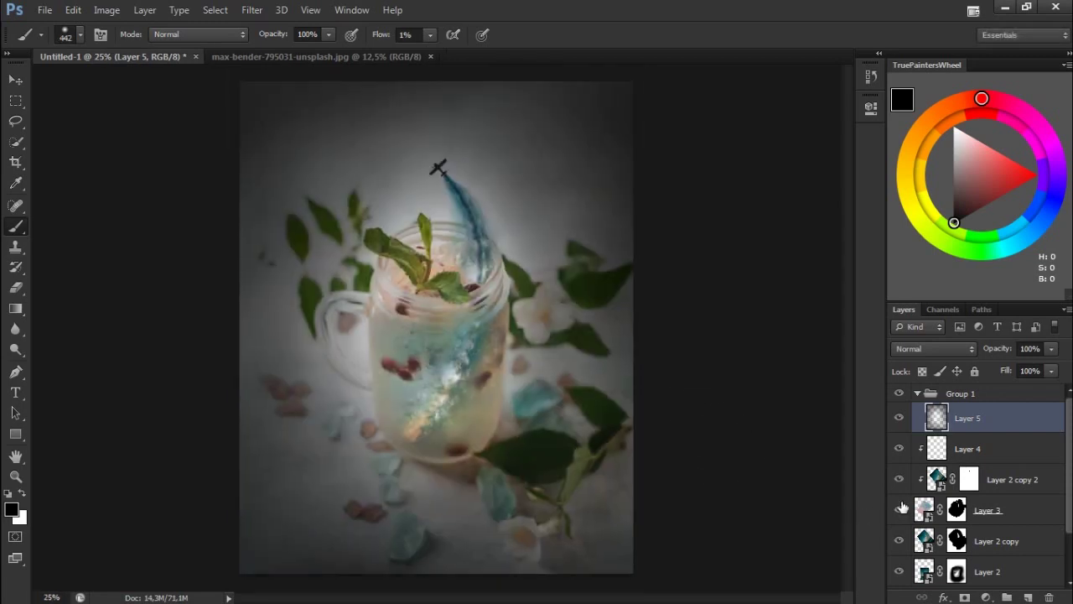
{"action": "key", "text": "ctrl+shift+alt+n"}
{"action": "key", "text": "ctrl+minus"}
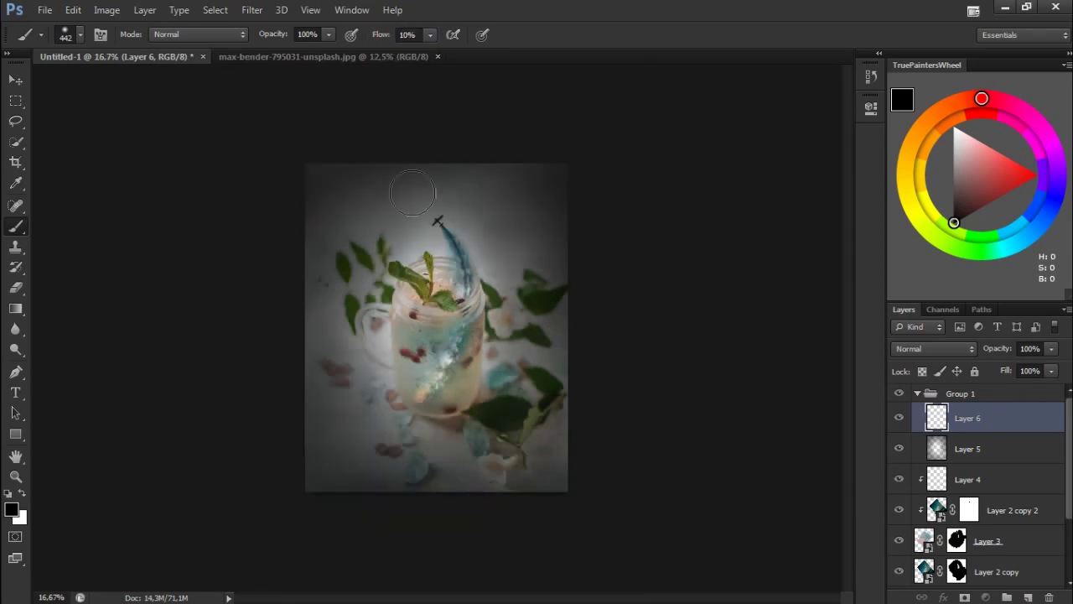
{"action": "right_click", "coordinate": [419, 242]}
{"action": "left_click_drag", "start_coordinate": [482, 266], "coordinate": [497, 267]}
{"action": "key", "text": "Return"}
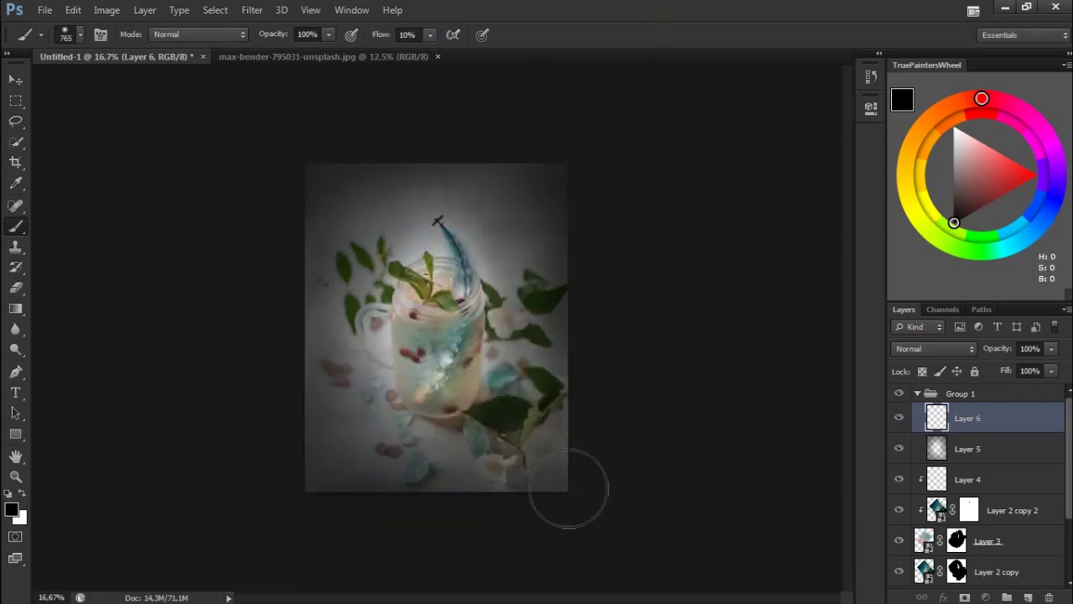
{"action": "left_click_drag", "start_coordinate": [360, 299], "coordinate": [452, 402]}
Compare with Layer 6 hidden, collapse Group 1, and add a new empty group above it
{"action": "left_click", "coordinate": [899, 418]}
{"action": "left_click_drag", "start_coordinate": [998, 572], "coordinate": [1042, 577]}
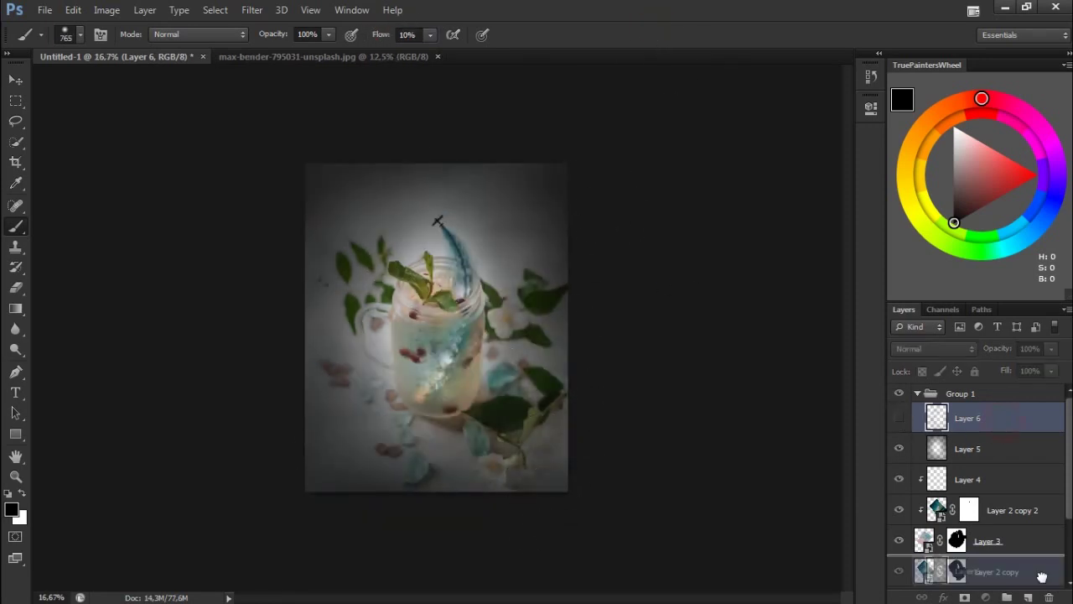
{"action": "left_click", "coordinate": [964, 393]}
{"action": "left_click", "coordinate": [917, 394]}
{"action": "left_click", "coordinate": [1006, 597]}
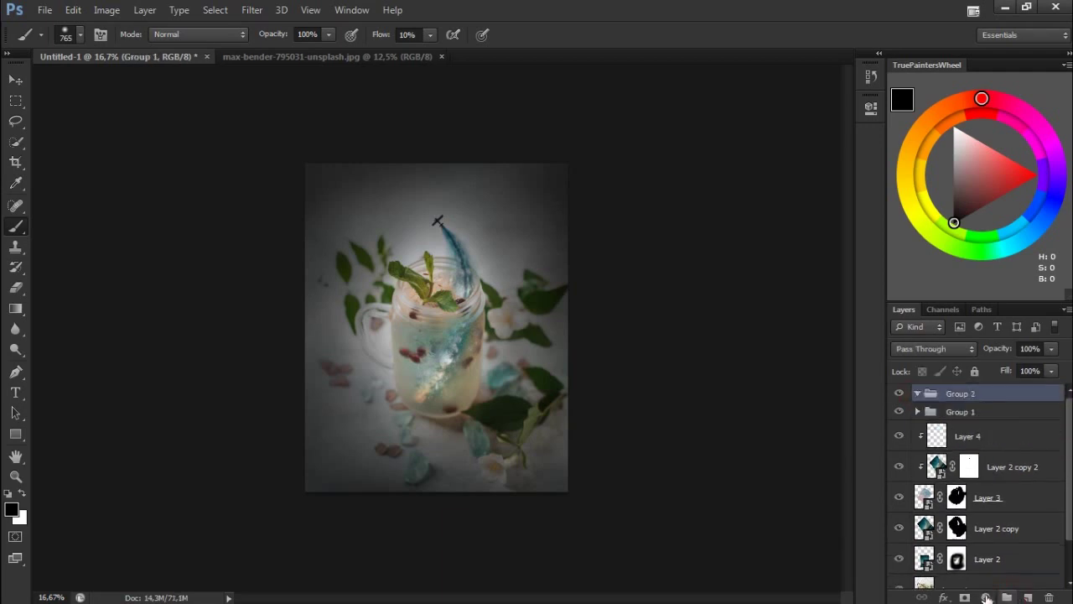
Add a Gradient Map adjustment and set its dark end stop to a dark brown
{"action": "left_click", "coordinate": [1002, 572]}
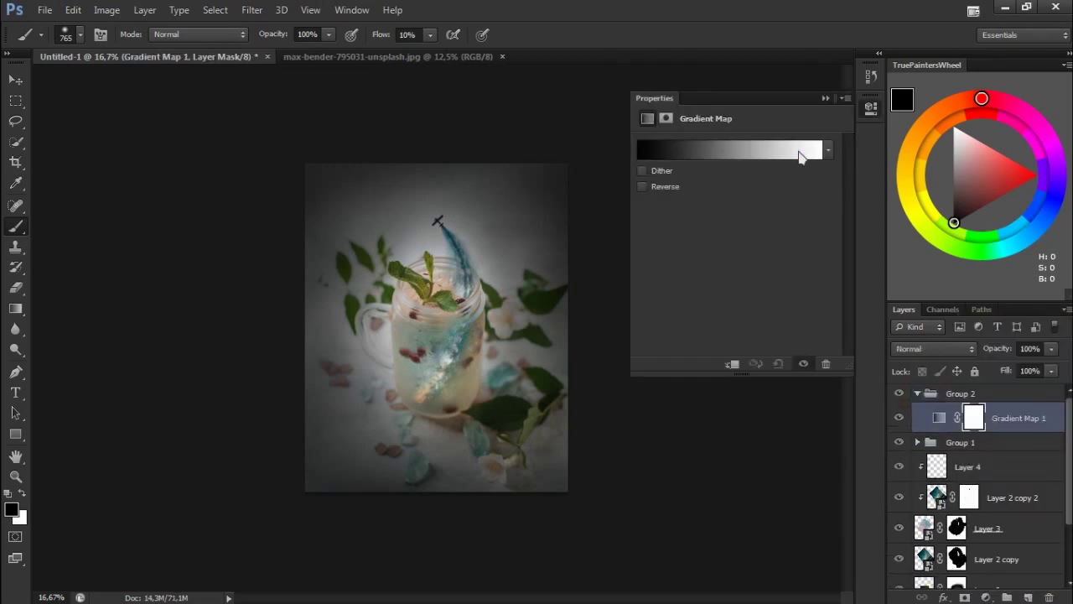
{"action": "left_click", "coordinate": [730, 148]}
{"action": "left_click", "coordinate": [651, 390]}
{"action": "left_click", "coordinate": [727, 452]}
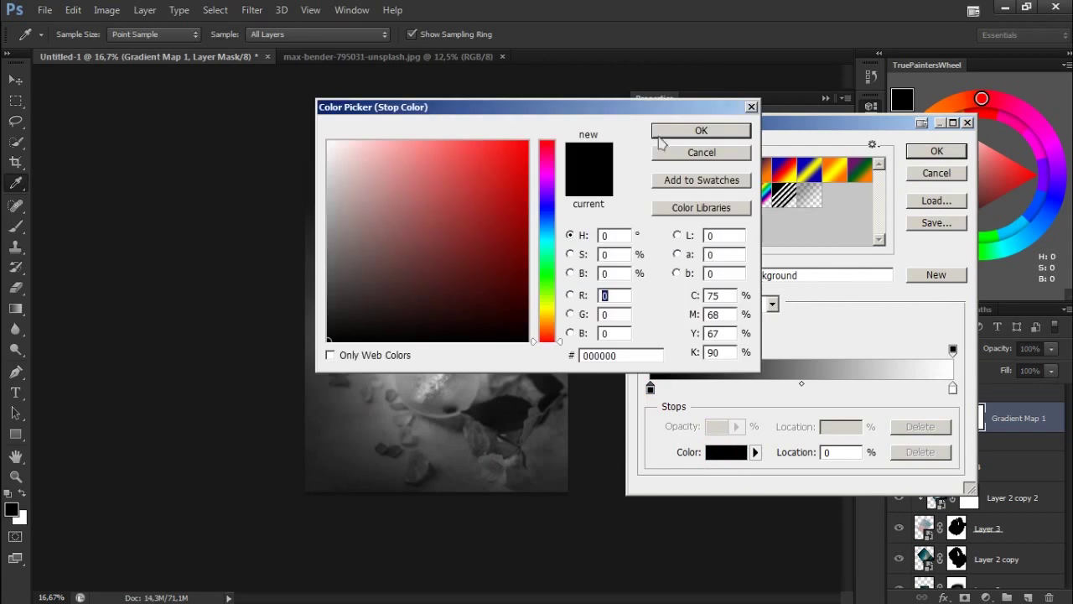
{"action": "left_click", "coordinate": [797, 353]}
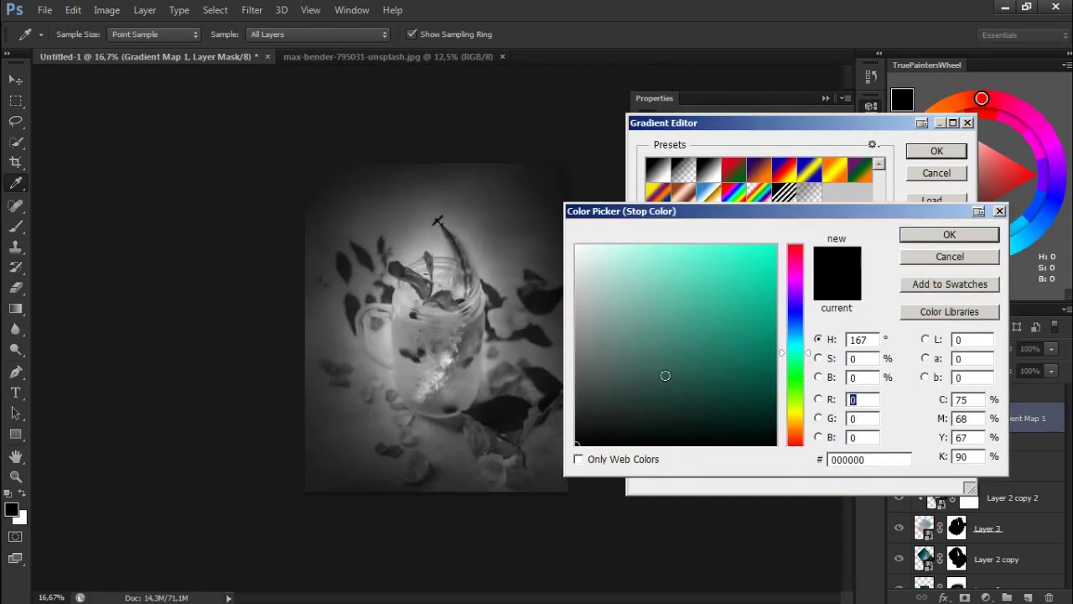
{"action": "left_click", "coordinate": [798, 427]}
{"action": "left_click", "coordinate": [668, 382]}
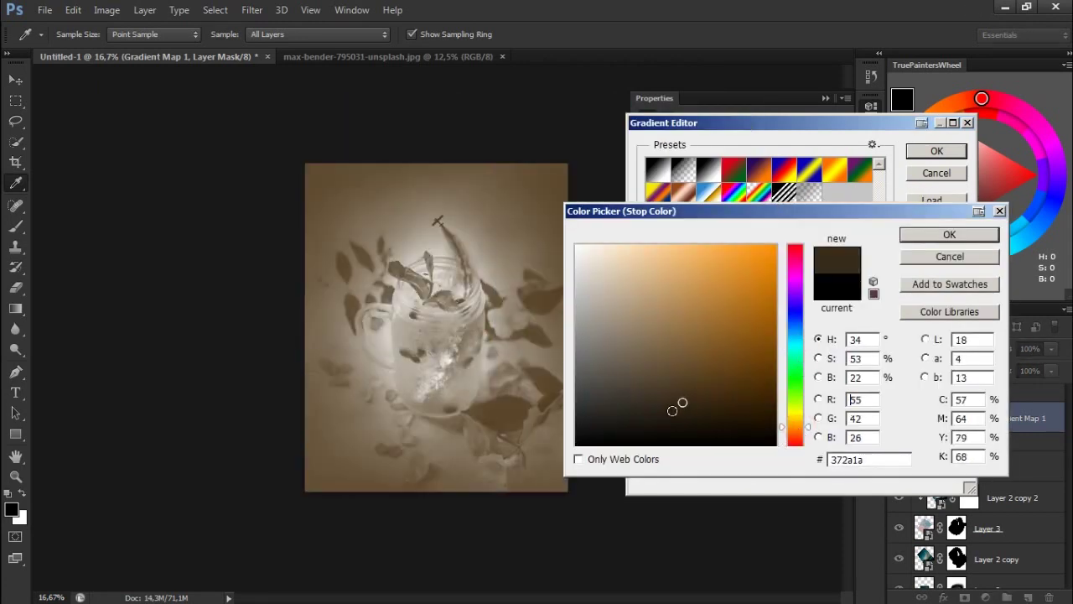
{"action": "left_click", "coordinate": [667, 411]}
{"action": "left_click", "coordinate": [689, 408]}
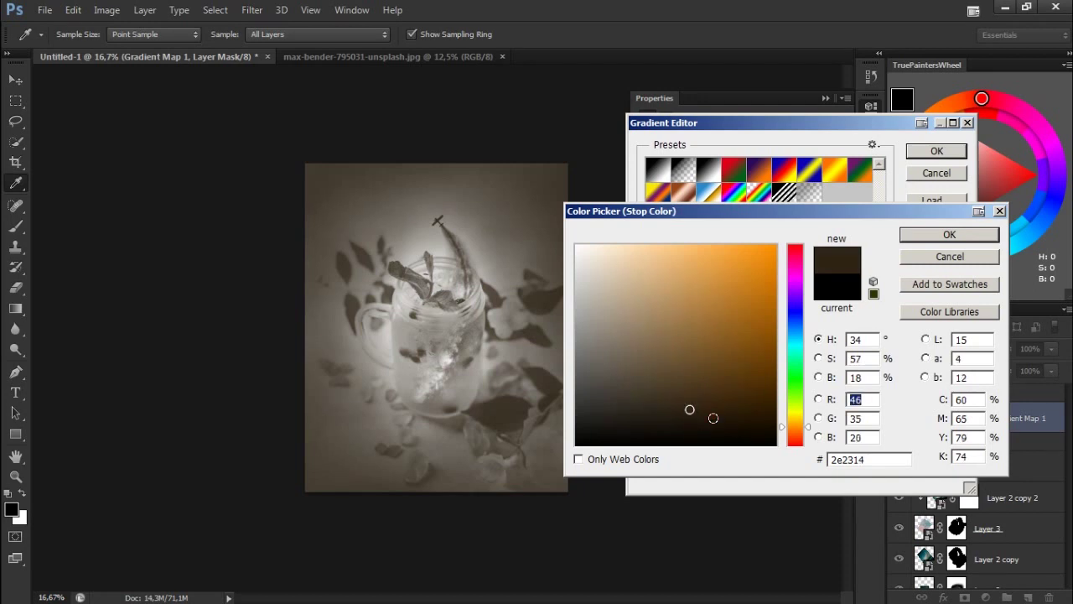
{"action": "left_click", "coordinate": [733, 427]}
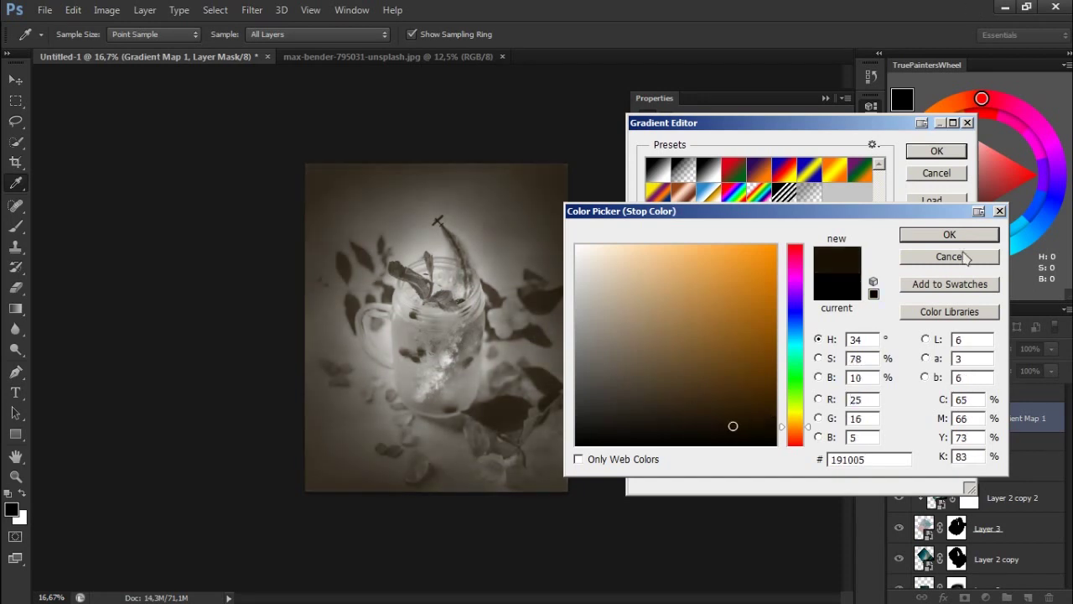
{"action": "left_click", "coordinate": [950, 235]}
Set the gradient's white end stop to a light cyan
{"action": "left_click", "coordinate": [954, 391]}
{"action": "left_click", "coordinate": [732, 461]}
{"action": "left_click", "coordinate": [795, 343]}
{"action": "left_click_drag", "start_coordinate": [727, 266], "coordinate": [625, 244]}
{"action": "left_click", "coordinate": [949, 234]}
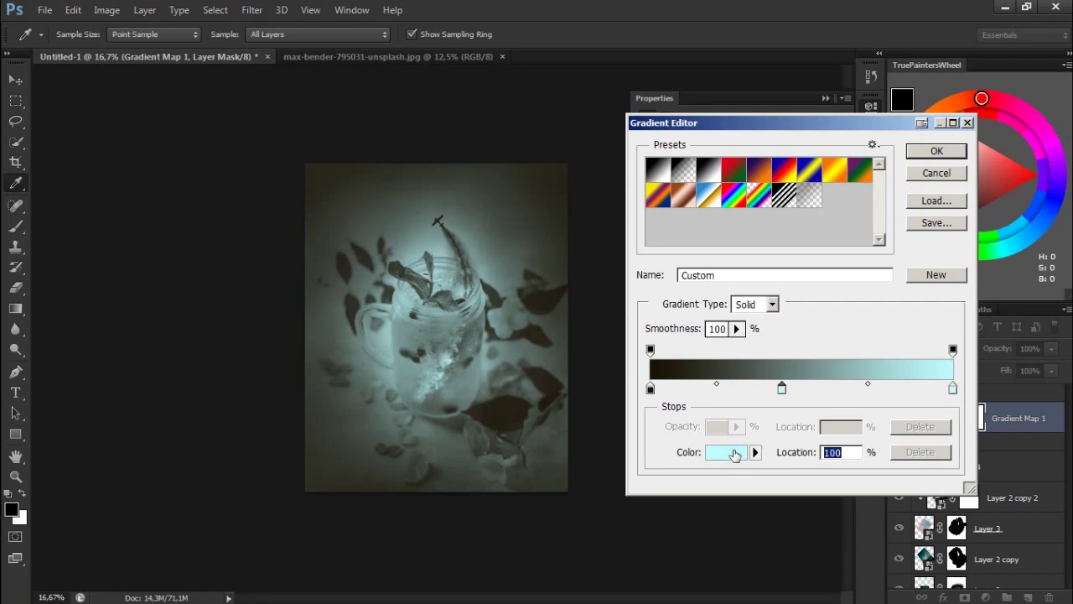
Change that stop's colour to a darker greyish tan
{"action": "left_click", "coordinate": [735, 456]}
{"action": "left_click_drag", "start_coordinate": [751, 209], "coordinate": [816, 230]}
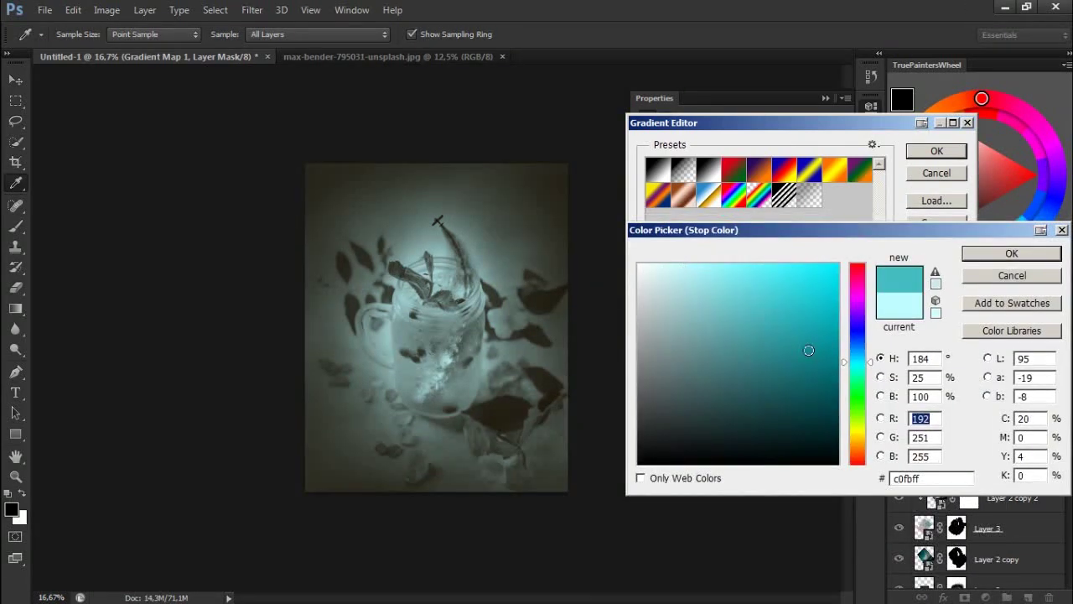
{"action": "left_click", "coordinate": [767, 315]}
{"action": "left_click", "coordinate": [857, 437]}
{"action": "left_click", "coordinate": [727, 315]}
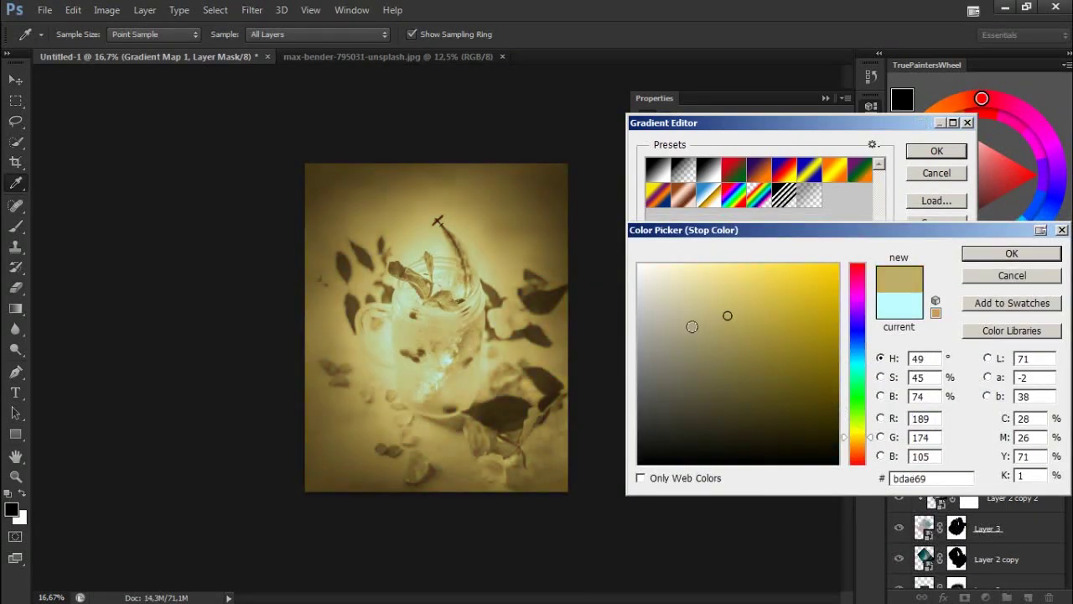
{"action": "left_click", "coordinate": [664, 362]}
{"action": "left_click", "coordinate": [673, 339]}
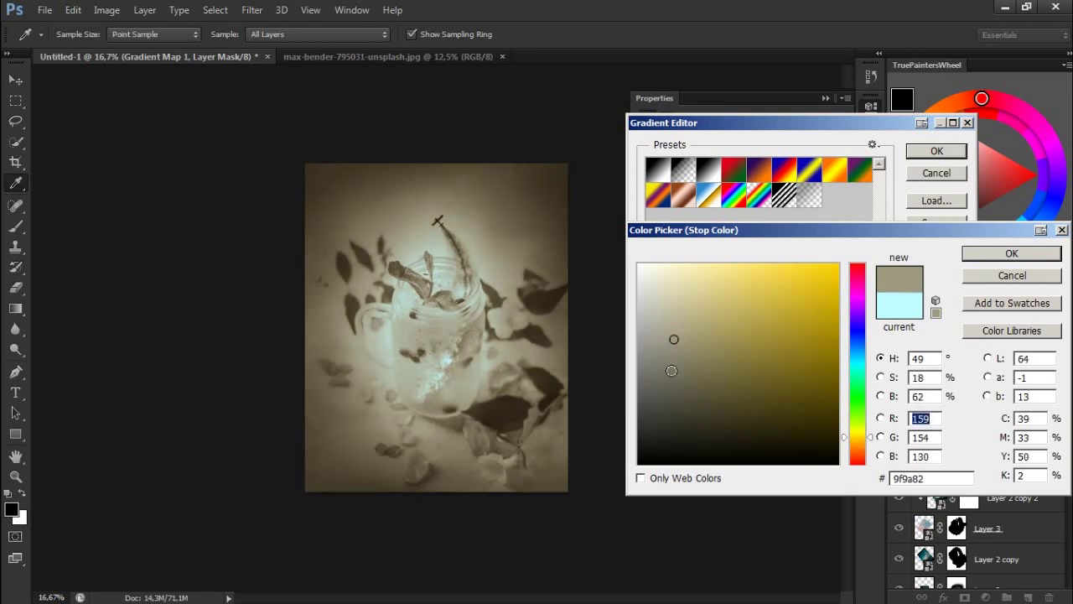
{"action": "left_click", "coordinate": [675, 358]}
{"action": "left_click", "coordinate": [986, 258]}
Set another stop to bright cyan, apply the gradient, and drop the map's fill to 0%
{"action": "left_click", "coordinate": [954, 385]}
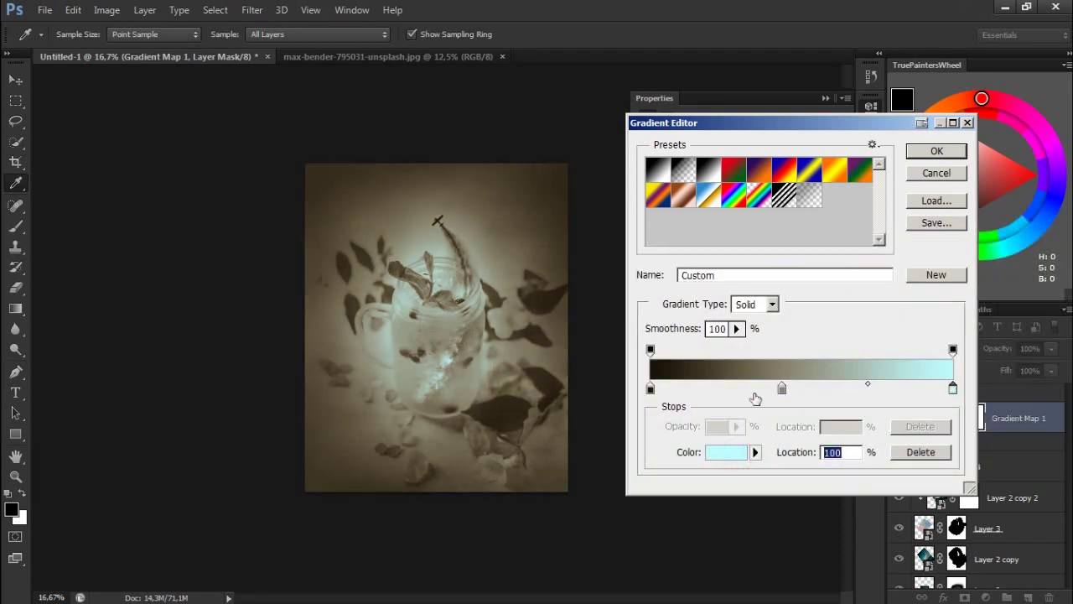
{"action": "left_click", "coordinate": [721, 513]}
{"action": "left_click", "coordinate": [711, 261]}
{"action": "left_click", "coordinate": [1012, 253]}
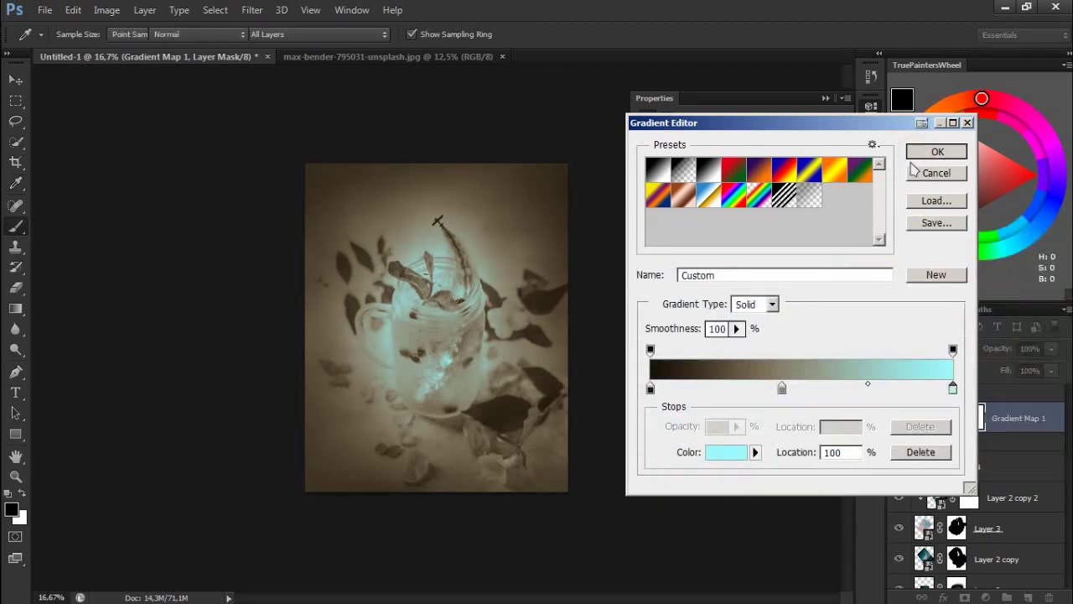
{"action": "left_click", "coordinate": [937, 151]}
{"action": "left_click", "coordinate": [825, 98]}
{"action": "left_click_drag", "start_coordinate": [1007, 377], "coordinate": [913, 372]}
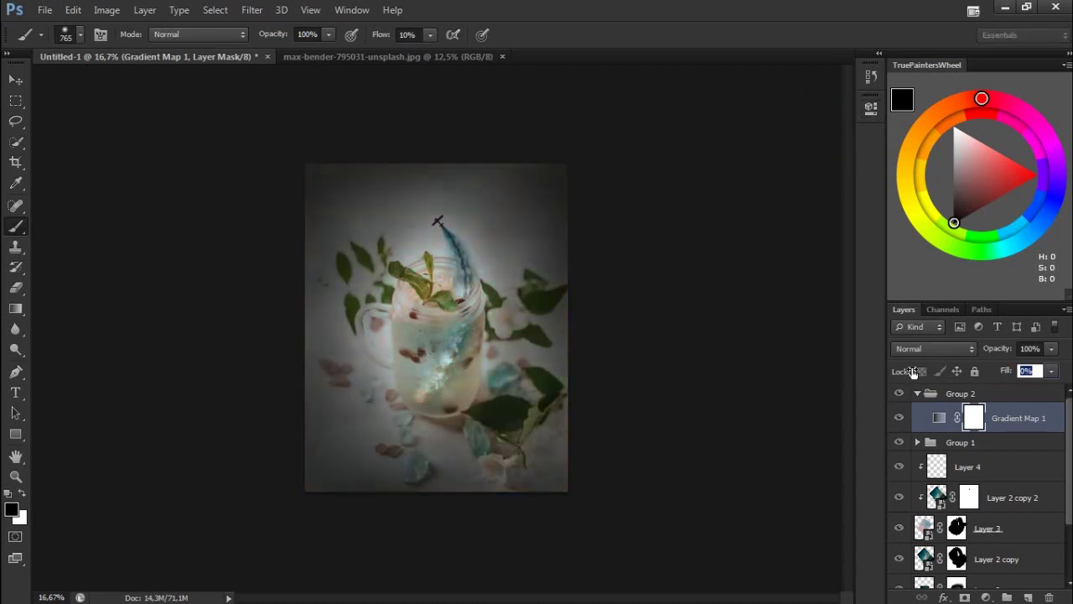
Blend Gradient Map 1 in Color mode, after trying Overlay, at 13% fill
{"action": "mouse_move", "coordinate": [937, 378]}
{"action": "left_mouse_down"}
{"action": "mouse_move", "coordinate": [977, 374]}
{"action": "mouse_move", "coordinate": [980, 356]}
{"action": "left_mouse_up"}
{"action": "left_click", "coordinate": [933, 348]}
{"action": "left_click", "coordinate": [922, 196]}
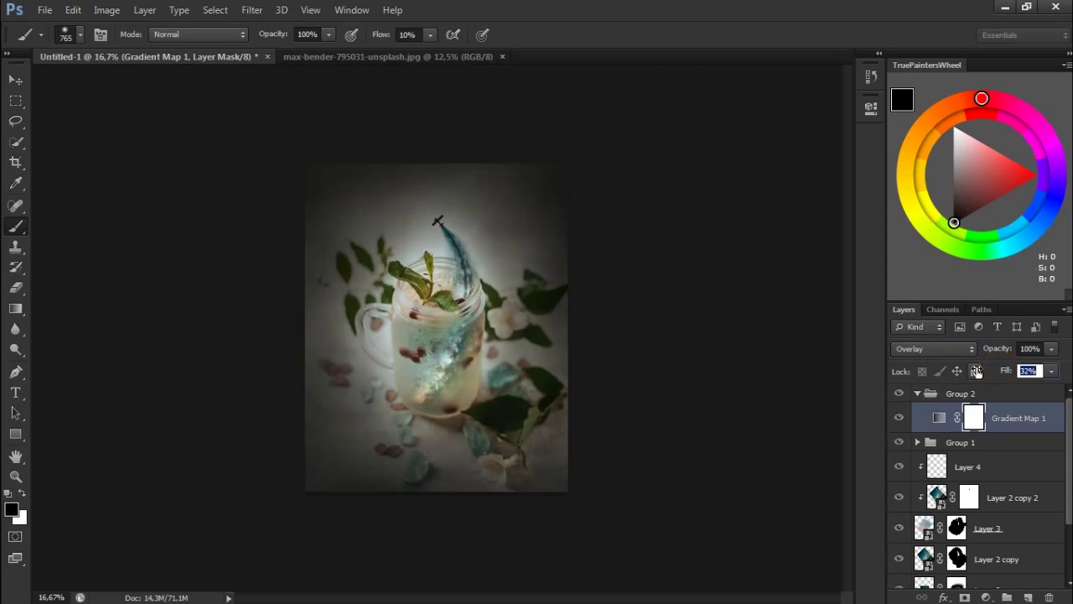
{"action": "left_click", "coordinate": [964, 349]}
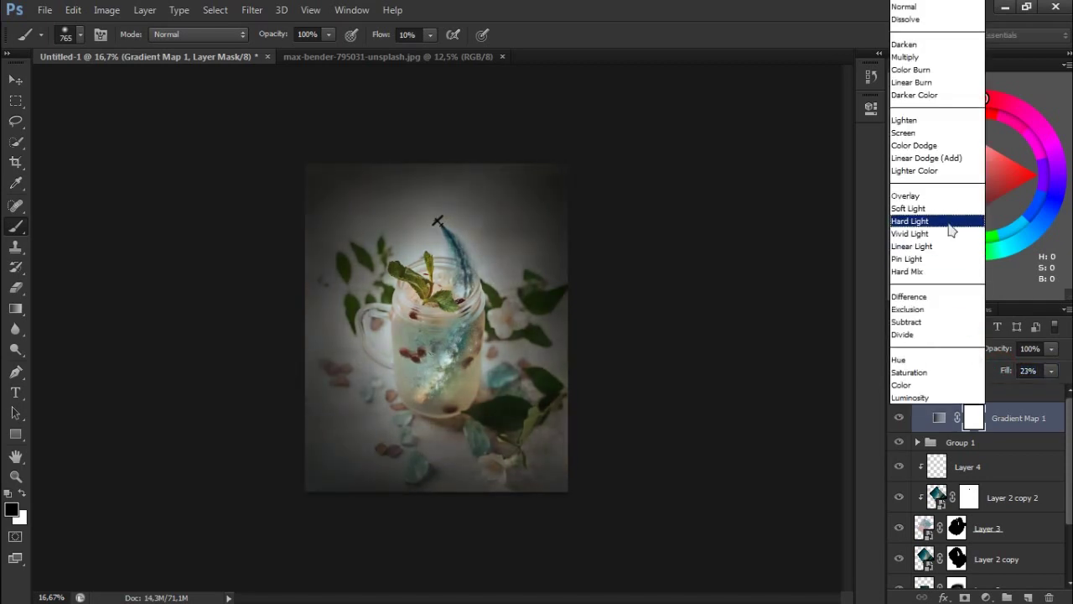
{"action": "left_click", "coordinate": [965, 397]}
{"action": "mouse_move", "coordinate": [1004, 375]}
{"action": "left_mouse_down"}
{"action": "mouse_move", "coordinate": [1019, 379]}
{"action": "mouse_move", "coordinate": [976, 373]}
{"action": "left_mouse_up"}
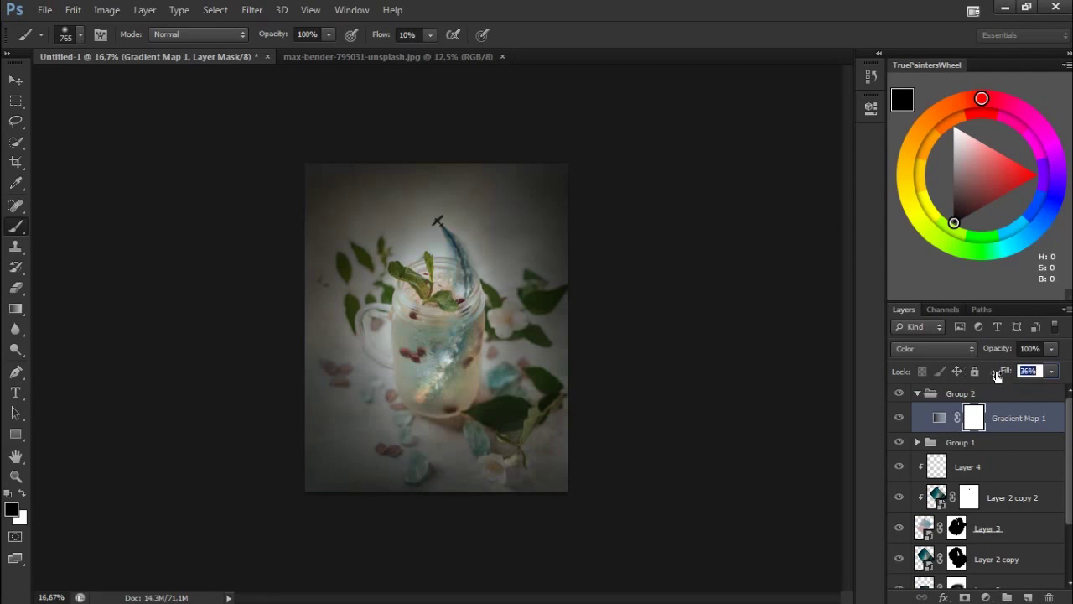
Toggle the gradient map to compare, then add a Channel Mixer adjustment above it
{"action": "left_click", "coordinate": [899, 417]}
{"action": "left_click", "coordinate": [899, 418]}
{"action": "left_click", "coordinate": [899, 417]}
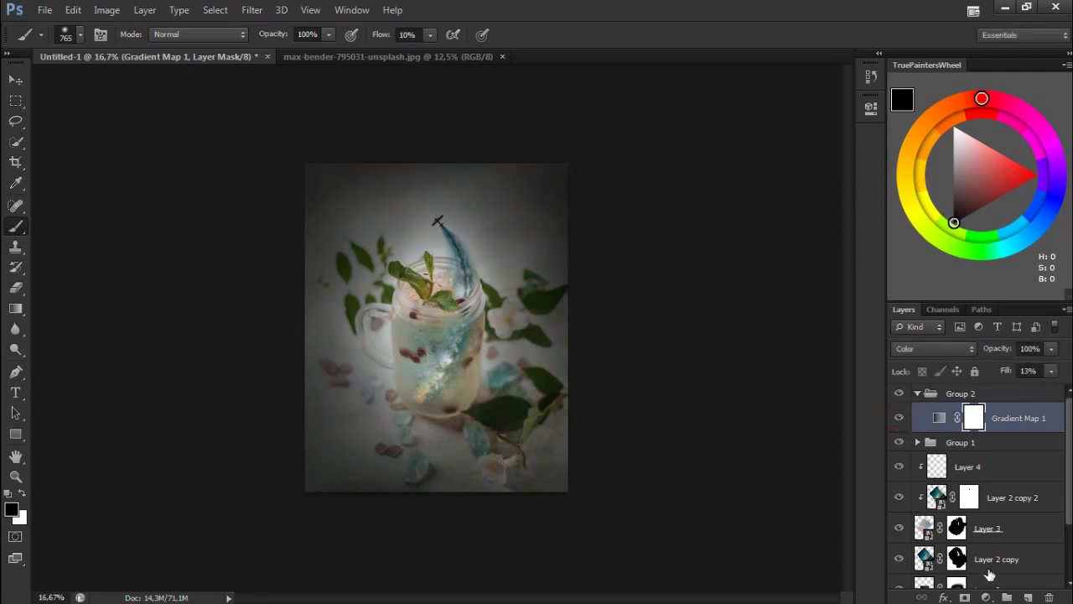
{"action": "left_click", "coordinate": [987, 597]}
{"action": "left_click", "coordinate": [946, 520]}
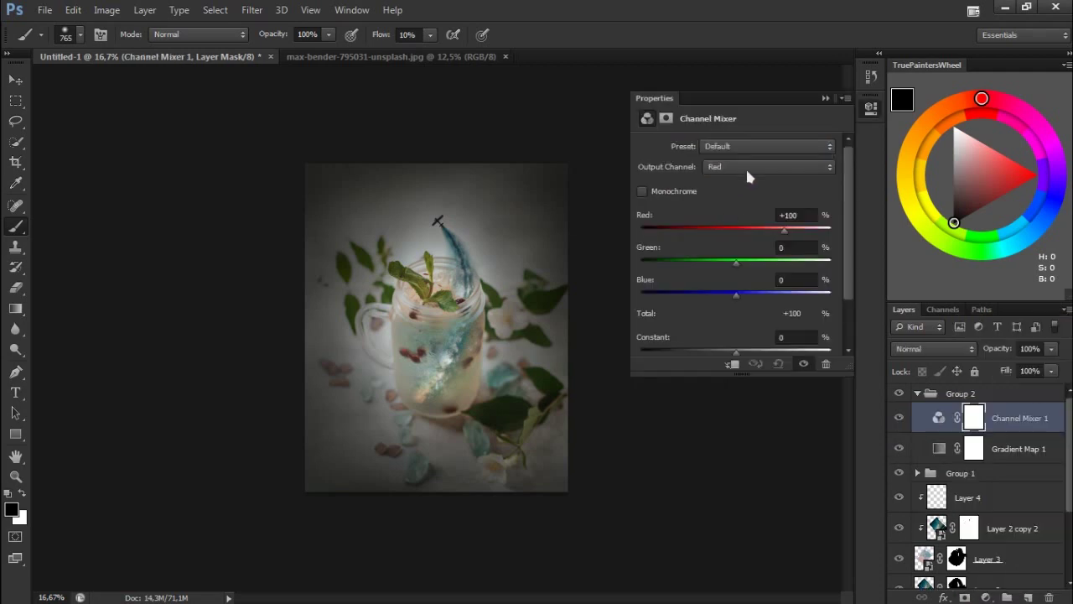
Remix the Channel Mixer's green output, adding red and rebalancing green
{"action": "key", "text": "ctrl+0"}
{"action": "left_click", "coordinate": [738, 166]}
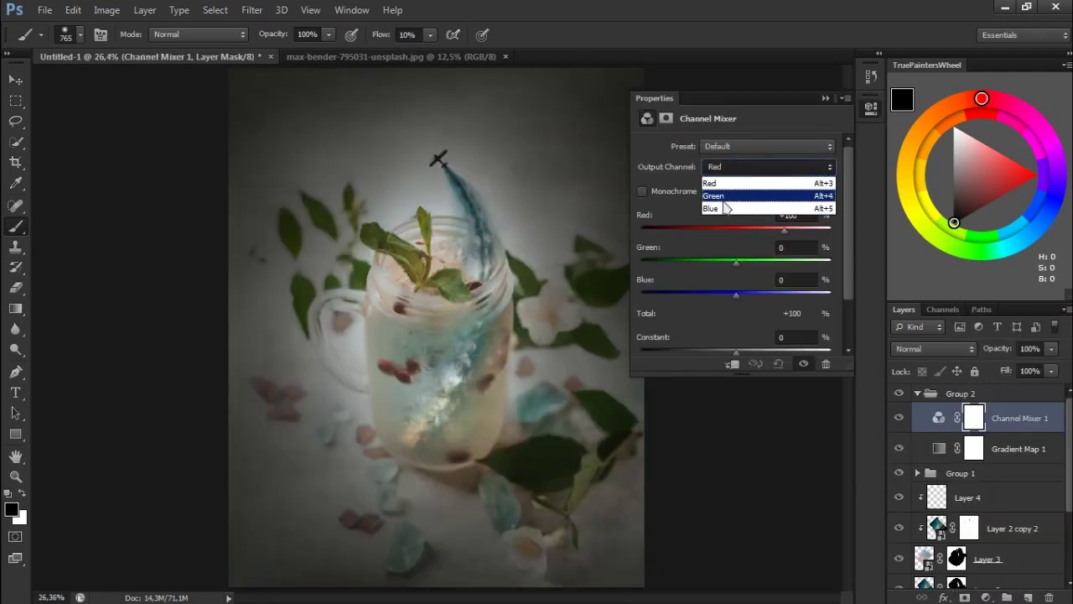
{"action": "left_click", "coordinate": [713, 196]}
{"action": "left_click_drag", "start_coordinate": [783, 262], "coordinate": [766, 263]}
{"action": "mouse_move", "coordinate": [737, 230]}
{"action": "left_mouse_down"}
{"action": "mouse_move", "coordinate": [753, 230]}
{"action": "mouse_move", "coordinate": [748, 293]}
{"action": "left_mouse_up"}
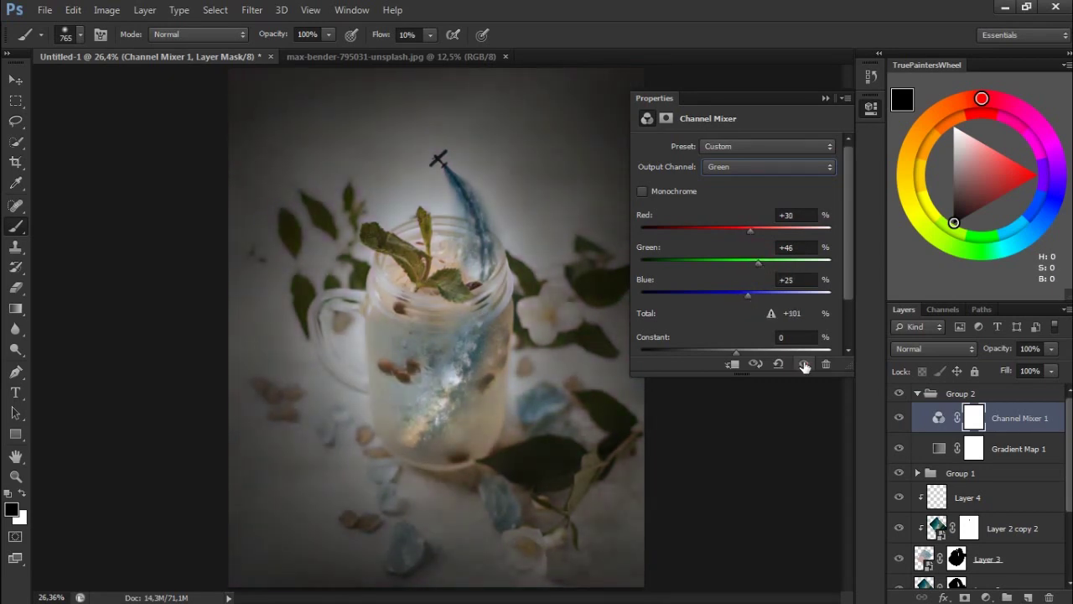
{"action": "mouse_move", "coordinate": [731, 293]}
{"action": "left_mouse_down"}
{"action": "mouse_move", "coordinate": [766, 293]}
{"action": "mouse_move", "coordinate": [777, 260]}
{"action": "mouse_move", "coordinate": [740, 229]}
{"action": "left_mouse_up"}
Adjust the red output mix with some blue, then compare by toggling the mixer
{"action": "left_click", "coordinate": [769, 166]}
{"action": "left_click", "coordinate": [779, 181]}
{"action": "mouse_move", "coordinate": [764, 261]}
{"action": "left_mouse_down"}
{"action": "mouse_move", "coordinate": [735, 260]}
{"action": "mouse_move", "coordinate": [743, 293]}
{"action": "left_mouse_up"}
{"action": "left_click_drag", "start_coordinate": [764, 228], "coordinate": [778, 228]}
{"action": "left_click", "coordinate": [803, 366]}
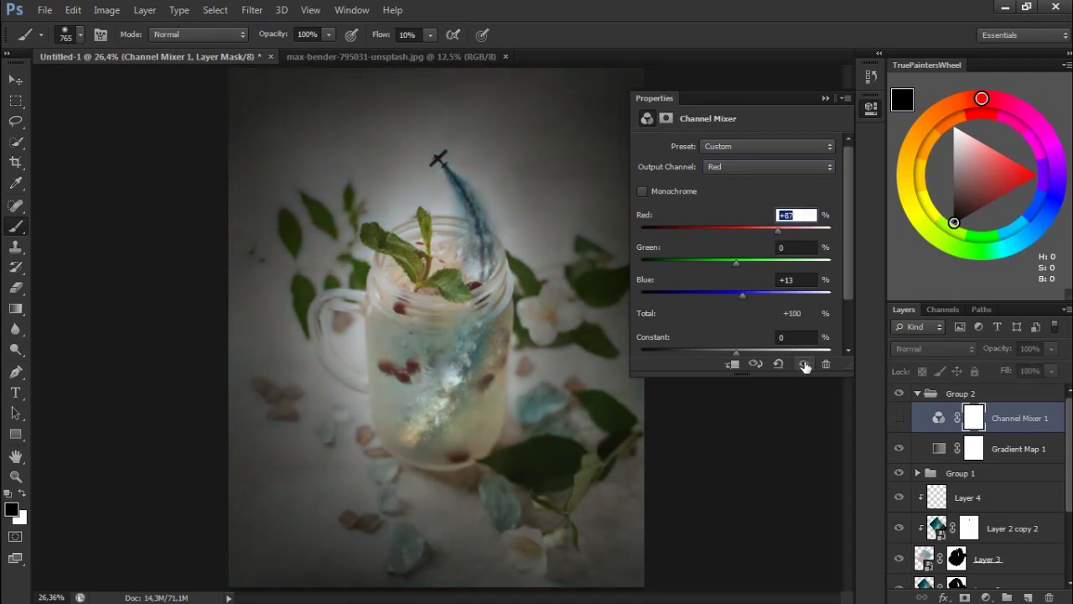
{"action": "left_click", "coordinate": [802, 365]}
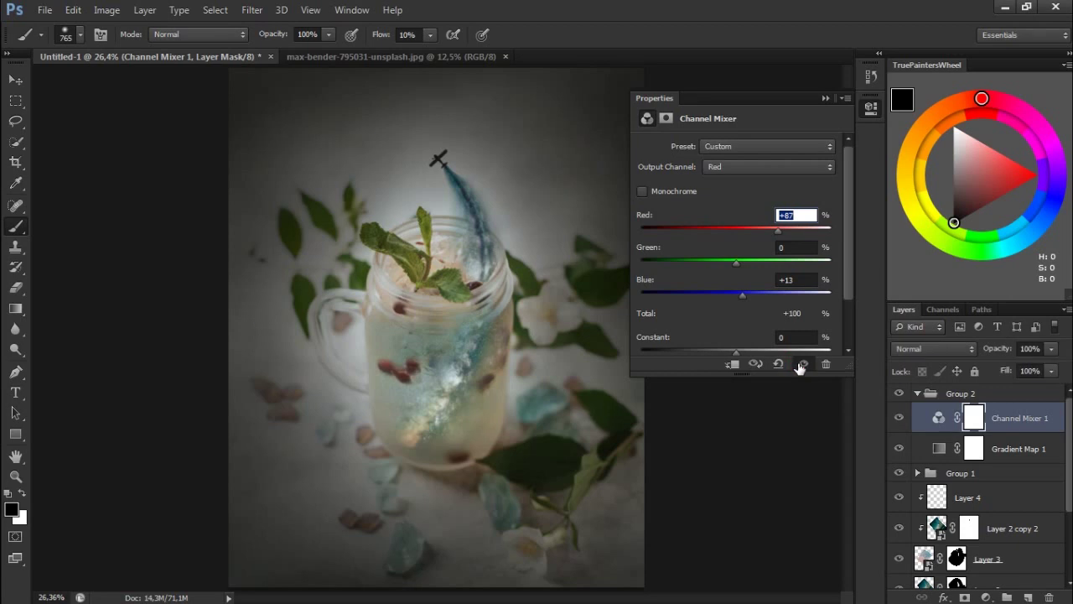
Remix the blue output: less green, stronger blue
{"action": "left_click", "coordinate": [779, 166]}
{"action": "left_click", "coordinate": [745, 206]}
{"action": "left_click_drag", "start_coordinate": [771, 298], "coordinate": [761, 295]}
{"action": "left_click", "coordinate": [758, 263]}
{"action": "left_click", "coordinate": [802, 365]}
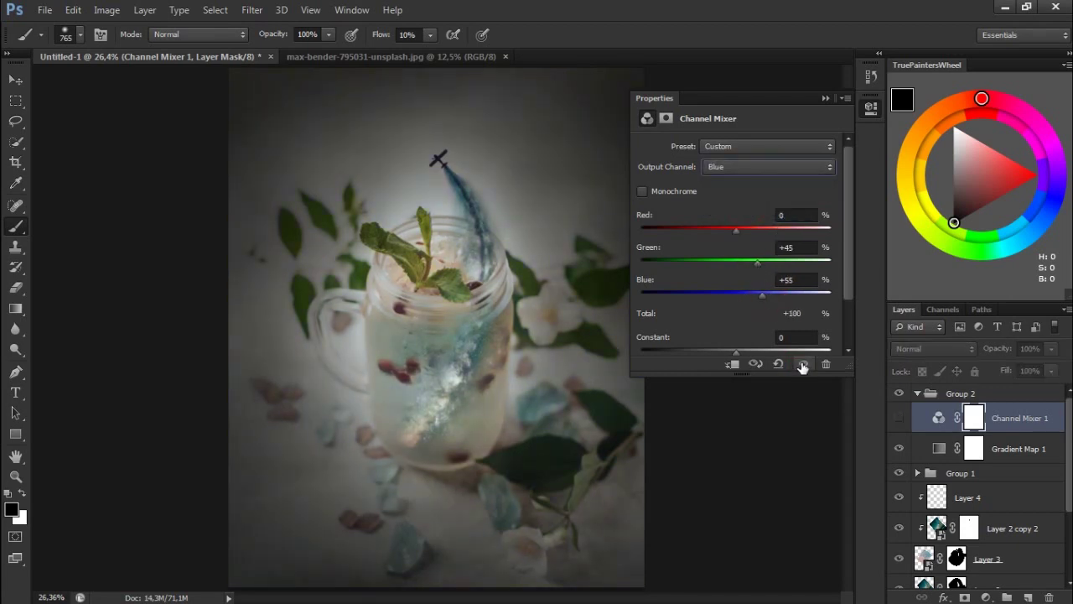
{"action": "left_click_drag", "start_coordinate": [752, 261], "coordinate": [747, 262]}
{"action": "left_click_drag", "start_coordinate": [761, 295], "coordinate": [773, 294]}
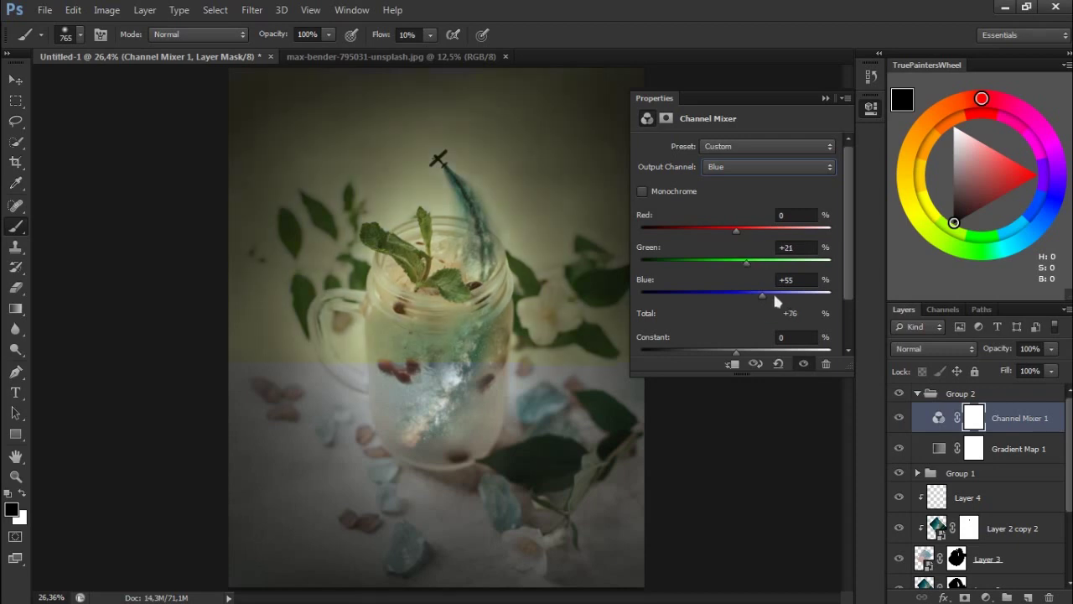
{"action": "left_click", "coordinate": [826, 99]}
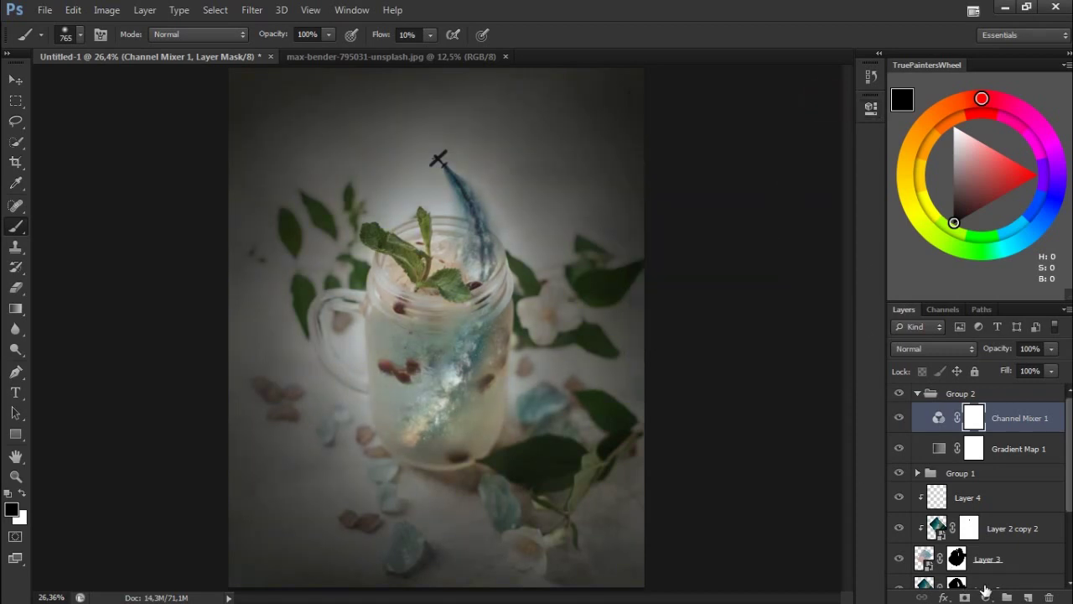
Add a Color Balance adjustment and switch to its shadows range
{"action": "left_click", "coordinate": [986, 597]}
{"action": "left_click", "coordinate": [981, 461]}
{"action": "left_click", "coordinate": [728, 146]}
{"action": "left_click", "coordinate": [727, 164]}
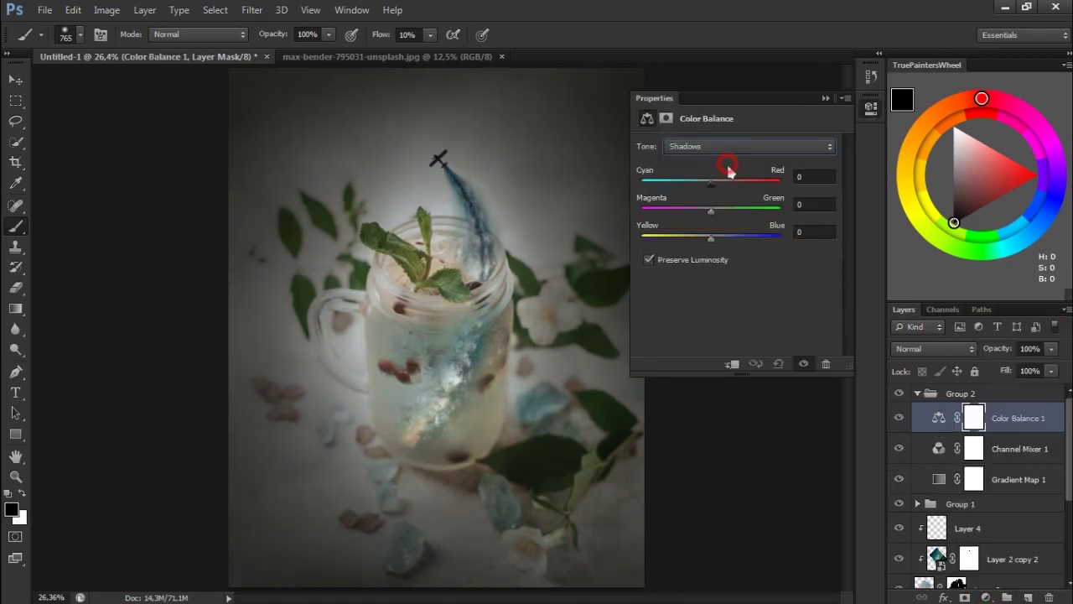
Set Shadows Cyan-Red −4 and Yellow-Blue −9, then Midtones Cyan-Red −10 and Magenta-Green −4
{"action": "left_click_drag", "start_coordinate": [711, 182], "coordinate": [707, 182]}
{"action": "left_click_drag", "start_coordinate": [711, 237], "coordinate": [712, 239]}
{"action": "left_click", "coordinate": [713, 146]}
{"action": "left_click", "coordinate": [712, 175]}
{"action": "left_click_drag", "start_coordinate": [710, 183], "coordinate": [706, 183]}
{"action": "left_click_drag", "start_coordinate": [704, 186], "coordinate": [707, 239]}
Set Highlights Cyan-Red to −3, close the properties, and collapse Group 2
{"action": "left_click", "coordinate": [713, 146]}
{"action": "left_click", "coordinate": [702, 191]}
{"action": "left_click_drag", "start_coordinate": [711, 183], "coordinate": [713, 244]}
{"action": "left_click", "coordinate": [825, 98]}
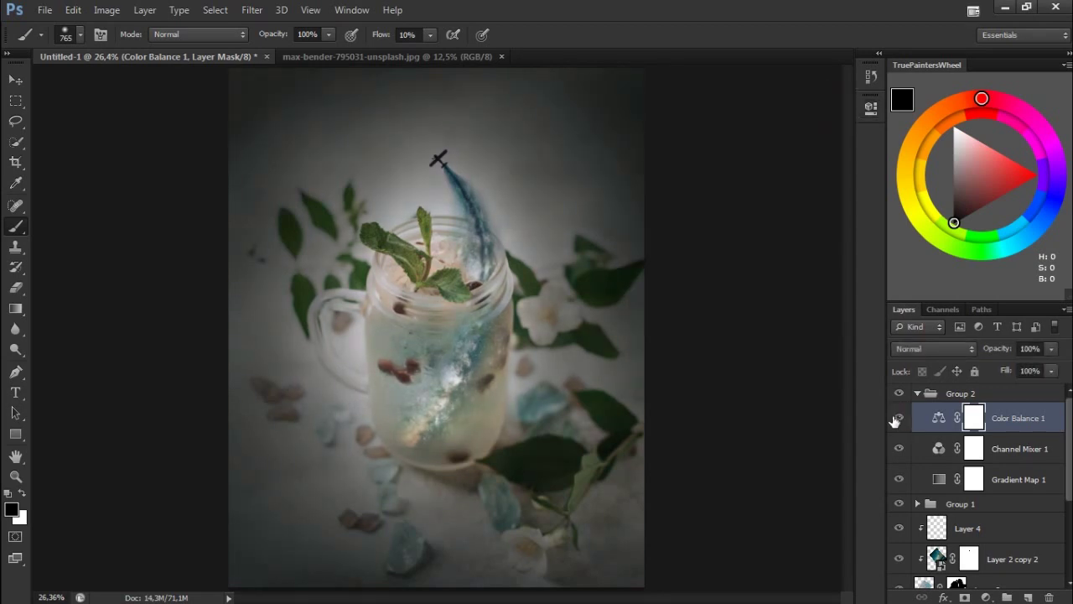
{"action": "key", "text": "ctrl+minus"}
{"action": "key", "text": "ctrl+minus"}
{"action": "key", "text": "ctrl+minus"}
{"action": "left_click", "coordinate": [917, 393]}
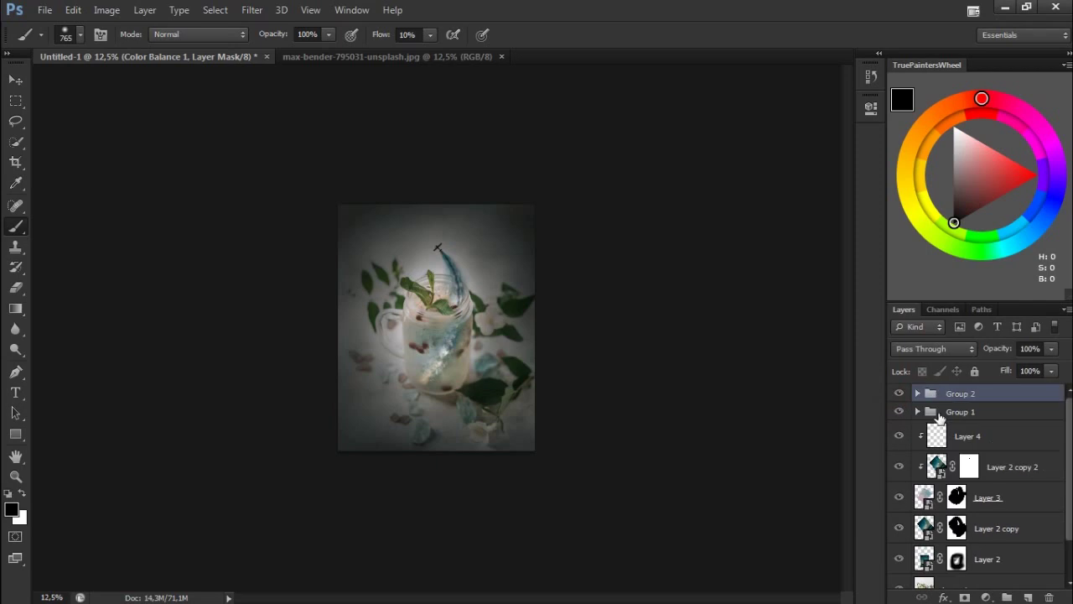
Create Group 3 above Layer 4 and give it a violet label
{"action": "scroll", "coordinate": [1048, 431], "scroll_direction": "down", "scroll_amount": 1}
{"action": "left_click", "coordinate": [1047, 429]}
{"action": "left_click", "coordinate": [1007, 597]}
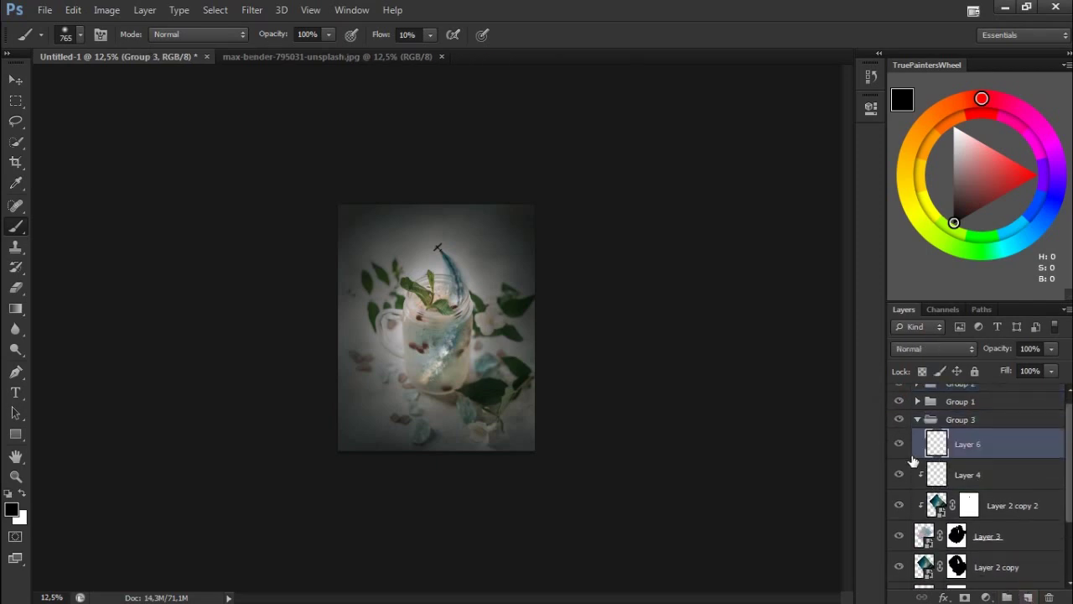
{"action": "right_click", "coordinate": [901, 426]}
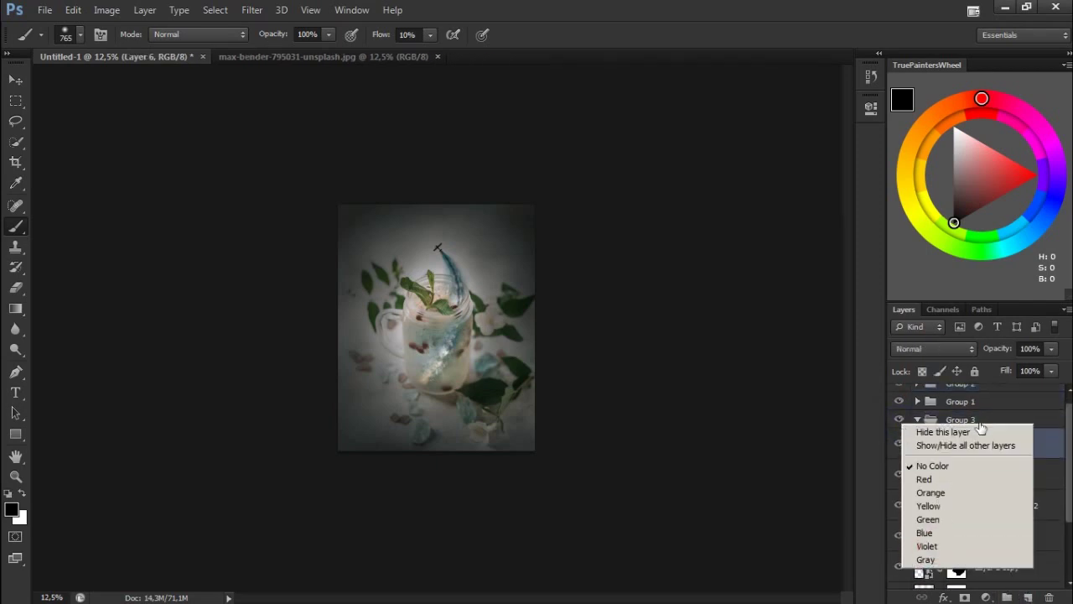
{"action": "left_click", "coordinate": [926, 546]}
{"action": "right_click", "coordinate": [903, 411]}
{"action": "key", "text": "Escape"}
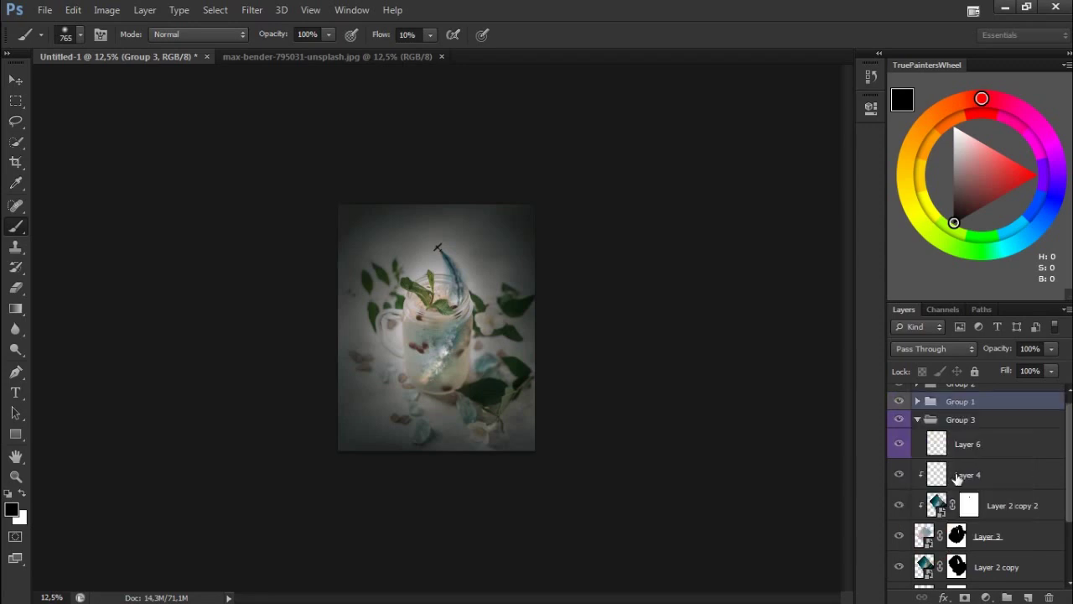
Set Layer 6 to Overlay blending with bright cyan as the painting colour
{"action": "left_click", "coordinate": [964, 444]}
{"action": "key", "text": "ctrl+plus"}
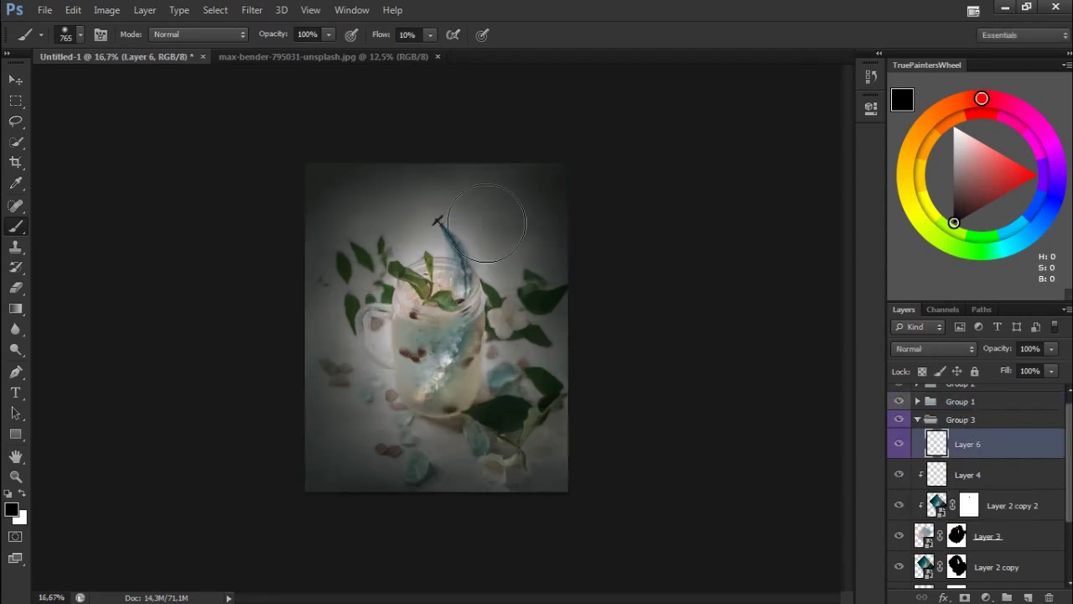
{"action": "key", "text": "ctrl+plus"}
{"action": "left_click", "coordinate": [1017, 239]}
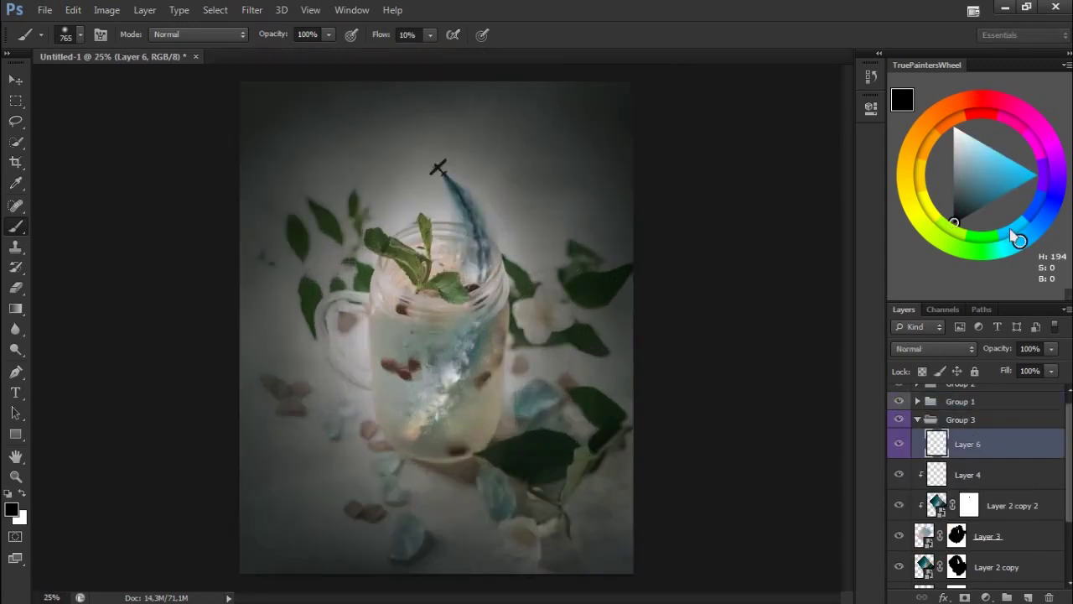
{"action": "left_click", "coordinate": [1023, 171]}
{"action": "left_click", "coordinate": [934, 348]}
{"action": "left_click", "coordinate": [906, 196]}
Paint cyan glow onto the stones below the jar with a 76 px brush
{"action": "key", "text": "ctrl+plus"}
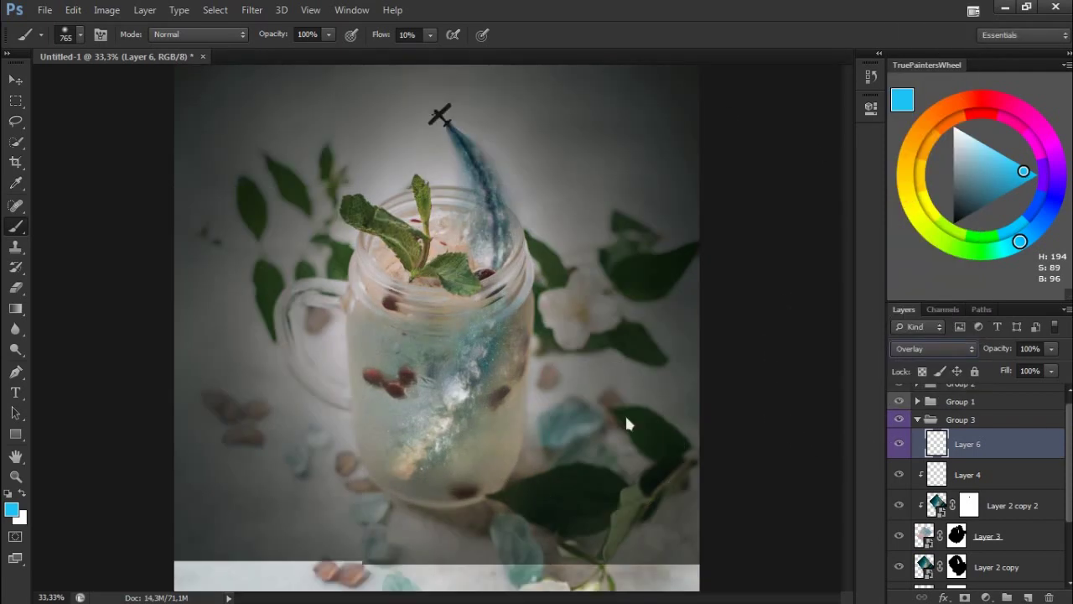
{"action": "key", "text": "ctrl+plus"}
{"action": "scroll", "coordinate": [627, 423], "scroll_direction": "down", "scroll_amount": 3}
{"action": "right_click", "coordinate": [714, 231]}
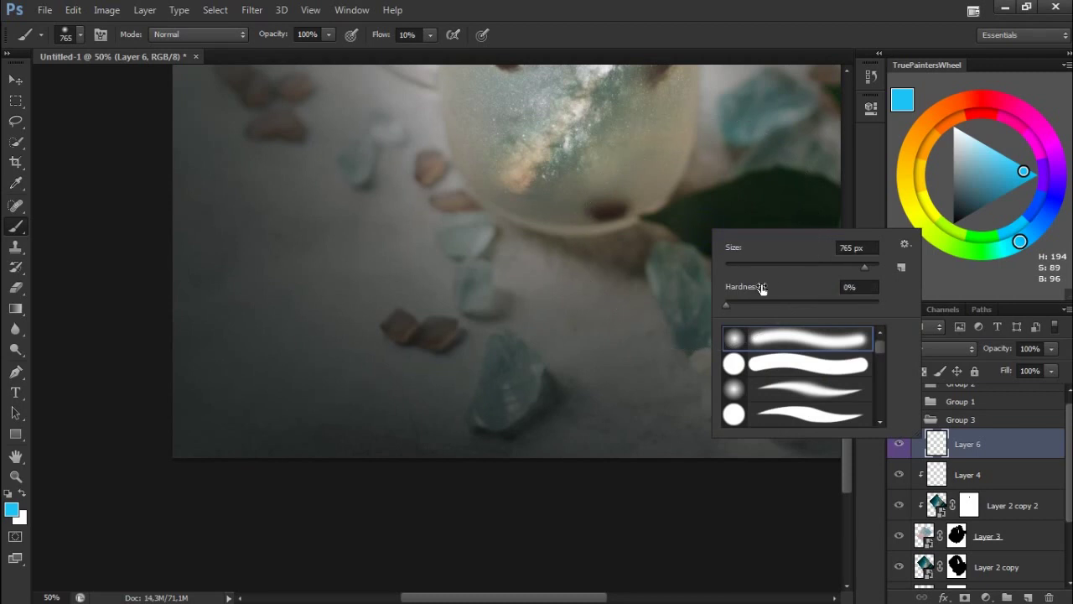
{"action": "type", "text": "76"}
{"action": "key", "text": "Return"}
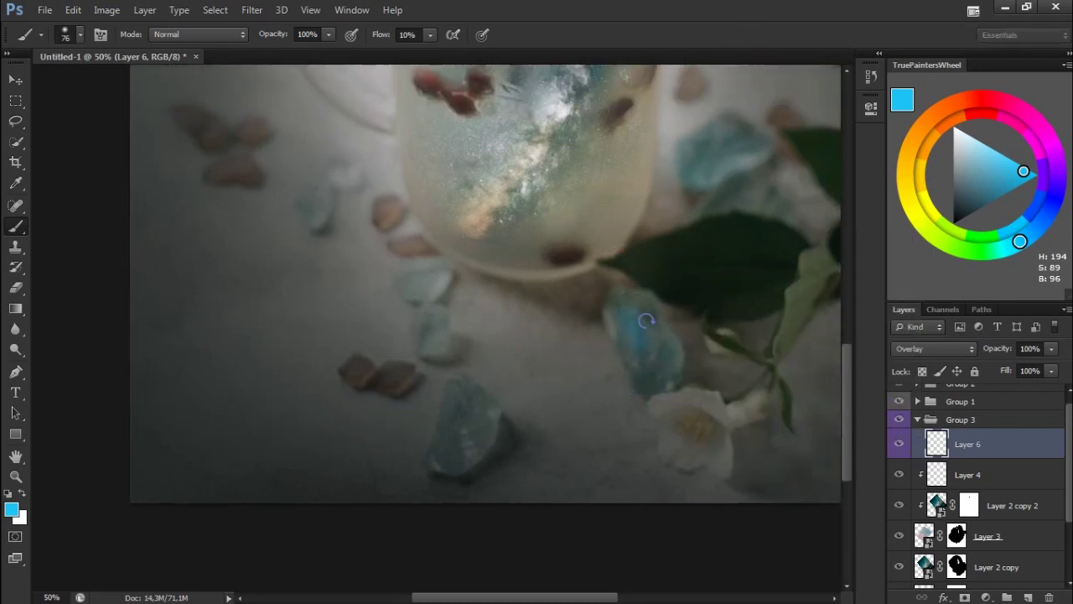
{"action": "key", "text": "ctrl+minus"}
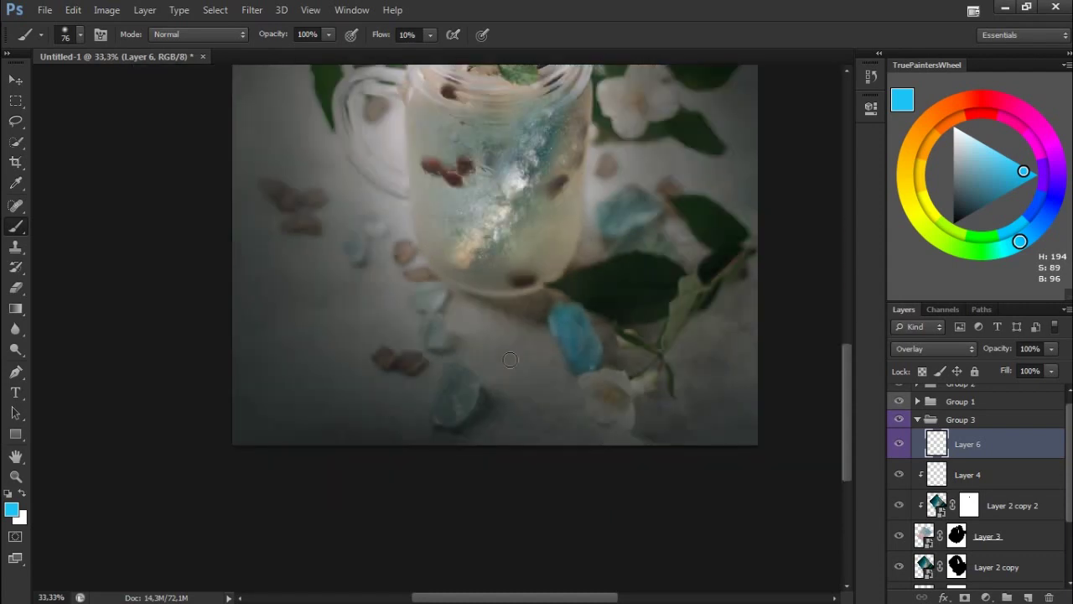
{"action": "left_click", "coordinate": [453, 375]}
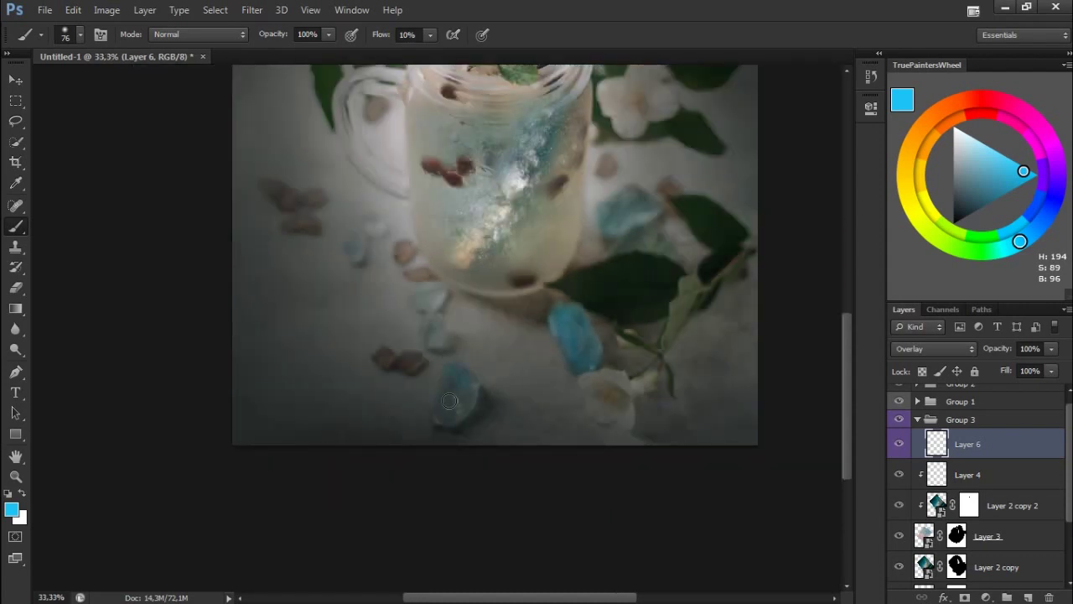
{"action": "left_click_drag", "start_coordinate": [461, 336], "coordinate": [454, 399]}
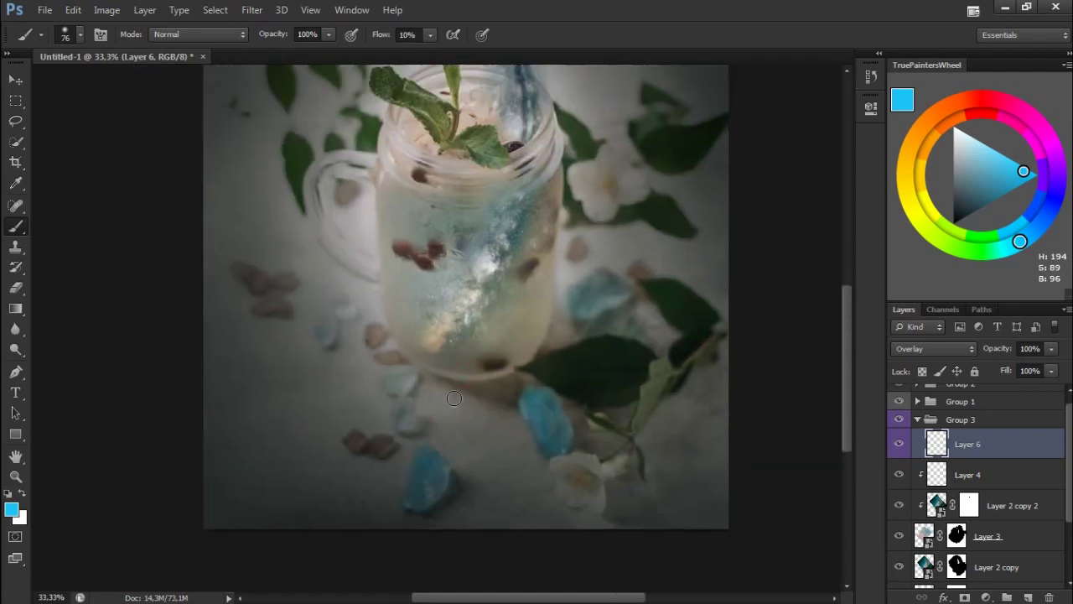
{"action": "key", "text": "ctrl+0"}
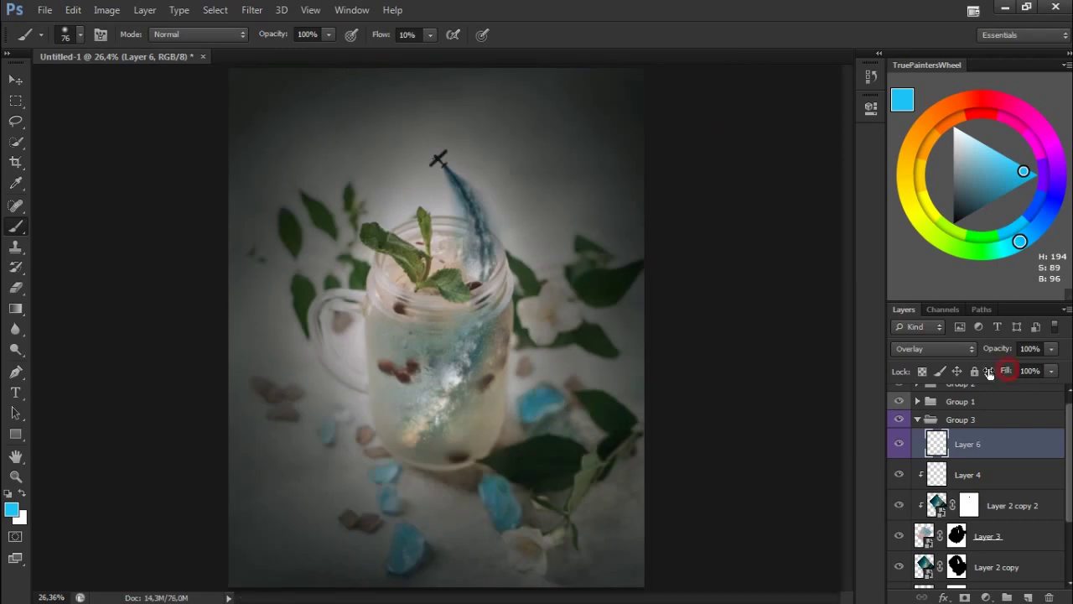
Add Layer 7 with white as the painting colour, and move Group 3 above Group 1
{"action": "key", "text": "ctrl+shift+alt+n"}
{"action": "key", "text": "x"}
{"action": "key", "text": "shift+0"}
{"action": "key", "text": "shift+1"}
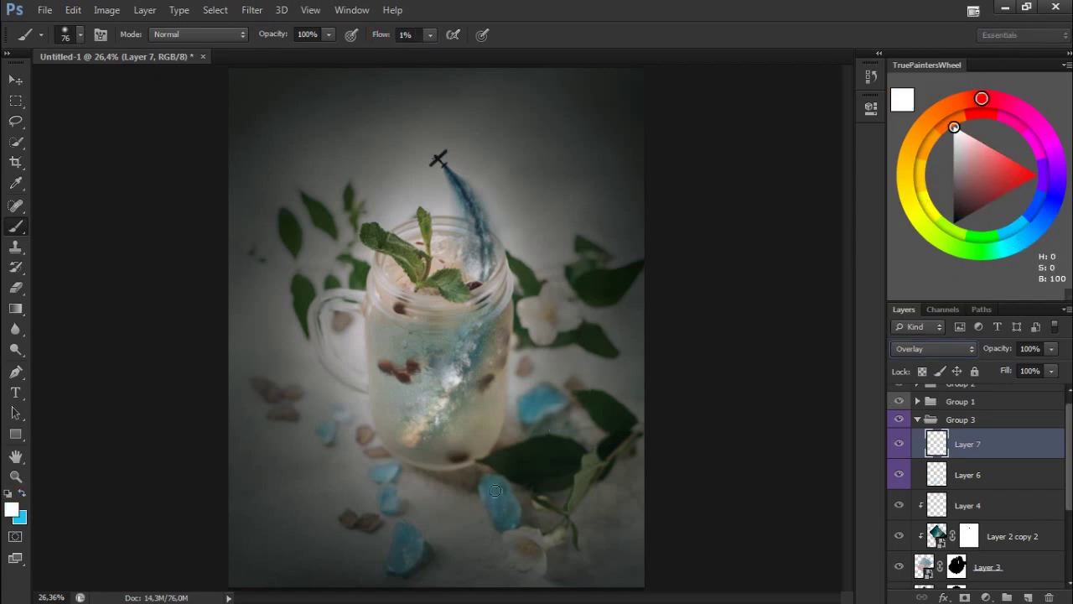
{"action": "key", "text": "shift+1"}
{"action": "key", "text": "shift+1"}
{"action": "key", "text": "bracketright"}
{"action": "key", "text": "bracketright"}
{"action": "key", "text": "bracketright"}
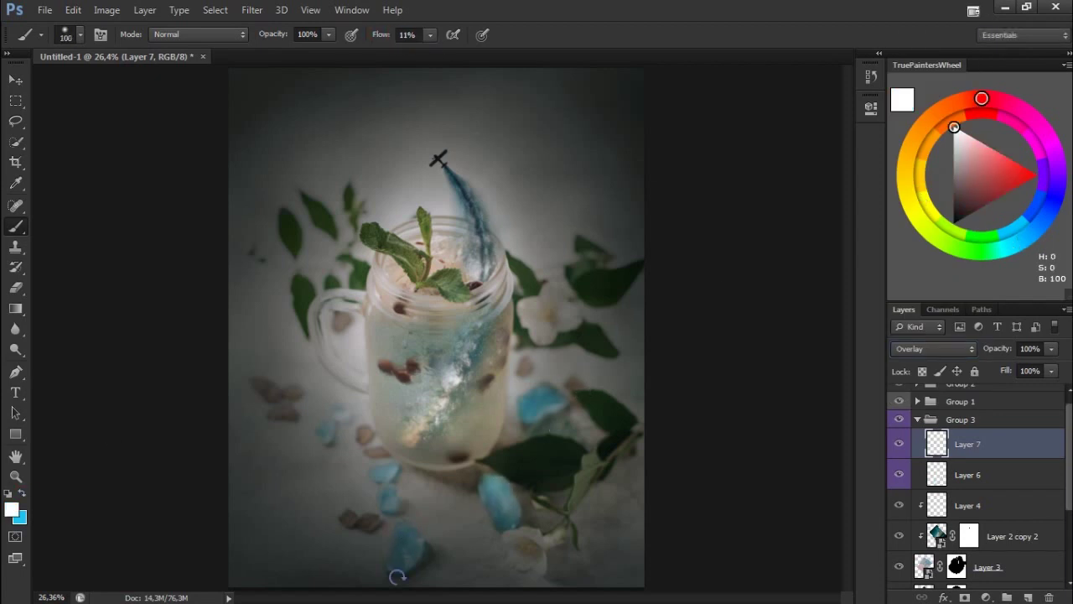
{"action": "left_click_drag", "start_coordinate": [960, 419], "coordinate": [961, 396]}
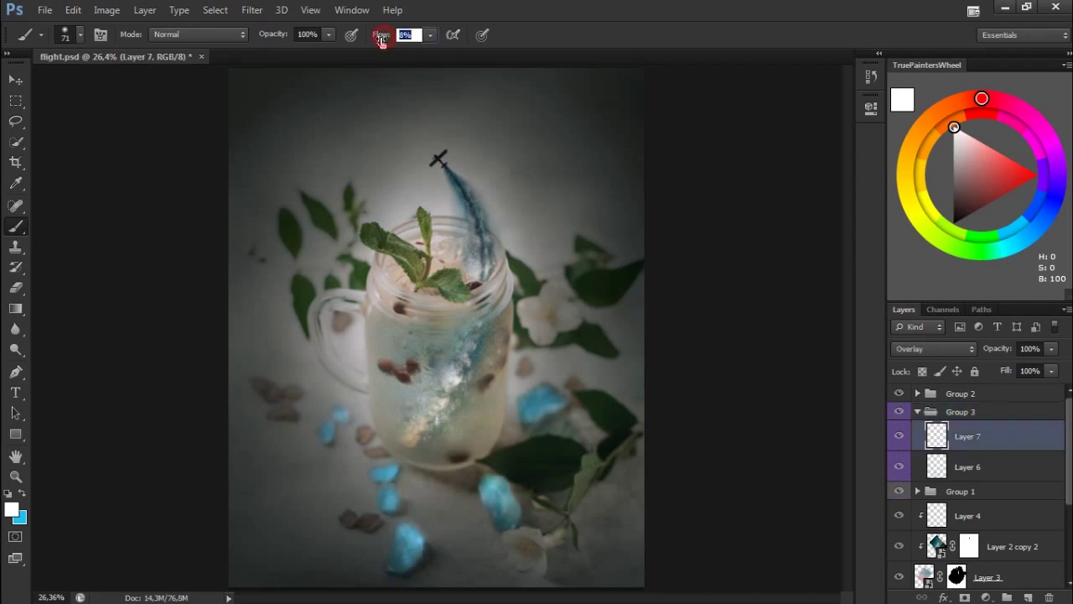
Paint faint white highlights on the blue stones at 3% and then 1% brush flow
{"action": "left_click_drag", "start_coordinate": [379, 38], "coordinate": [374, 42]}
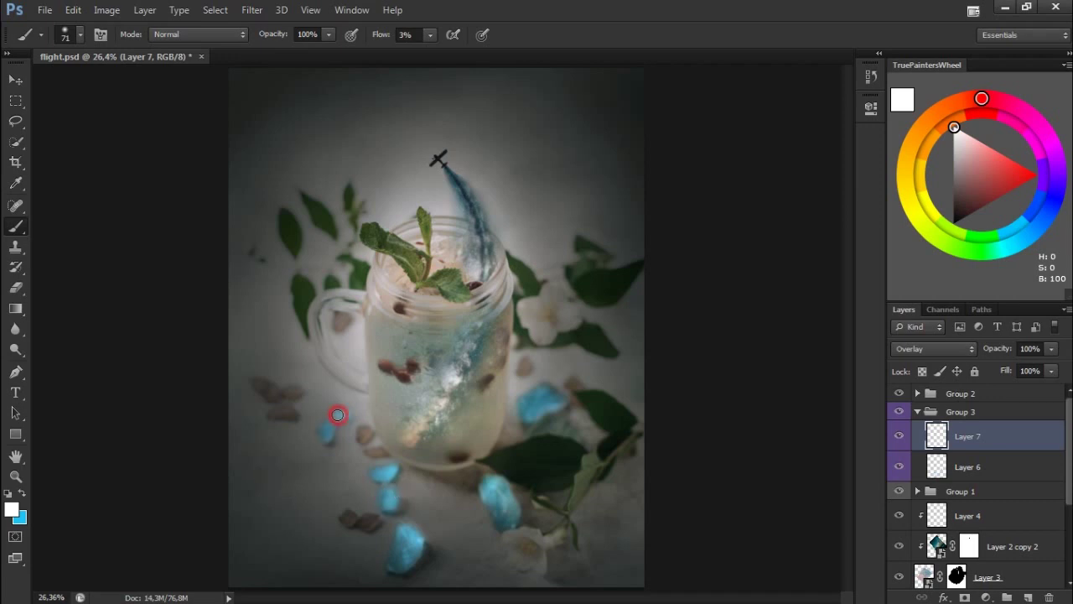
{"action": "left_click_drag", "start_coordinate": [330, 442], "coordinate": [331, 425]}
{"action": "left_click_drag", "start_coordinate": [523, 405], "coordinate": [545, 396]}
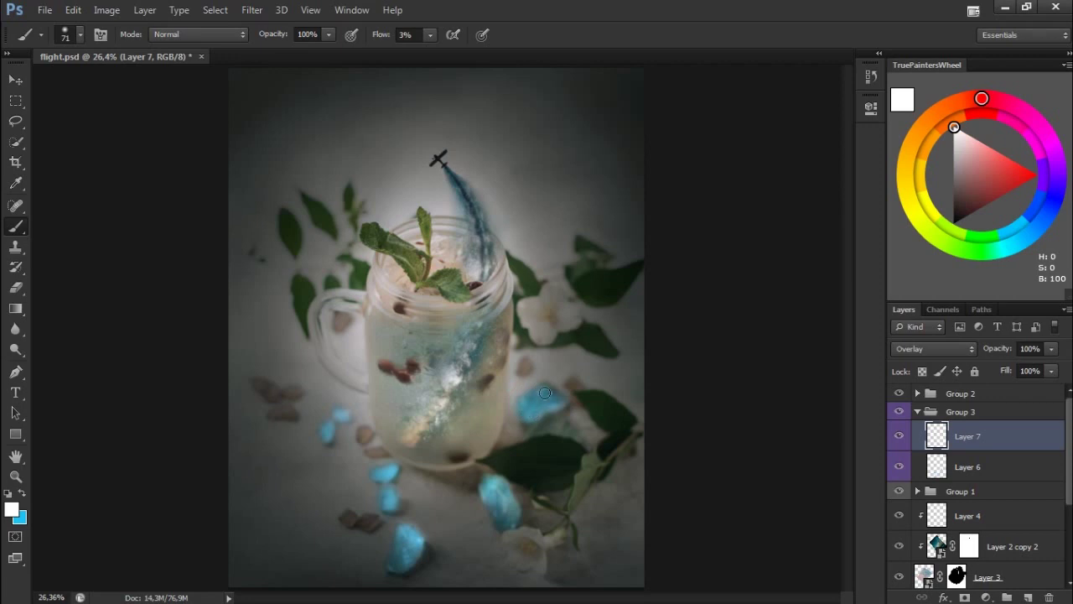
{"action": "left_click_drag", "start_coordinate": [377, 33], "coordinate": [359, 50]}
{"action": "left_click_drag", "start_coordinate": [549, 406], "coordinate": [541, 405]}
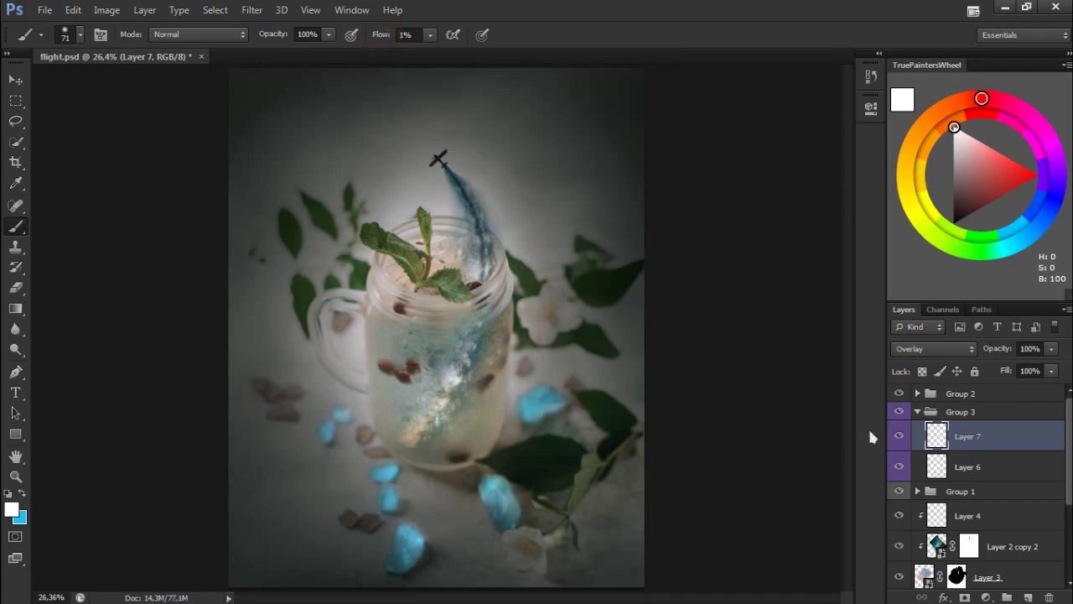
Return to Layer 6 with cyan as the colour, then add new Layer 8 above it
{"action": "left_click", "coordinate": [991, 469]}
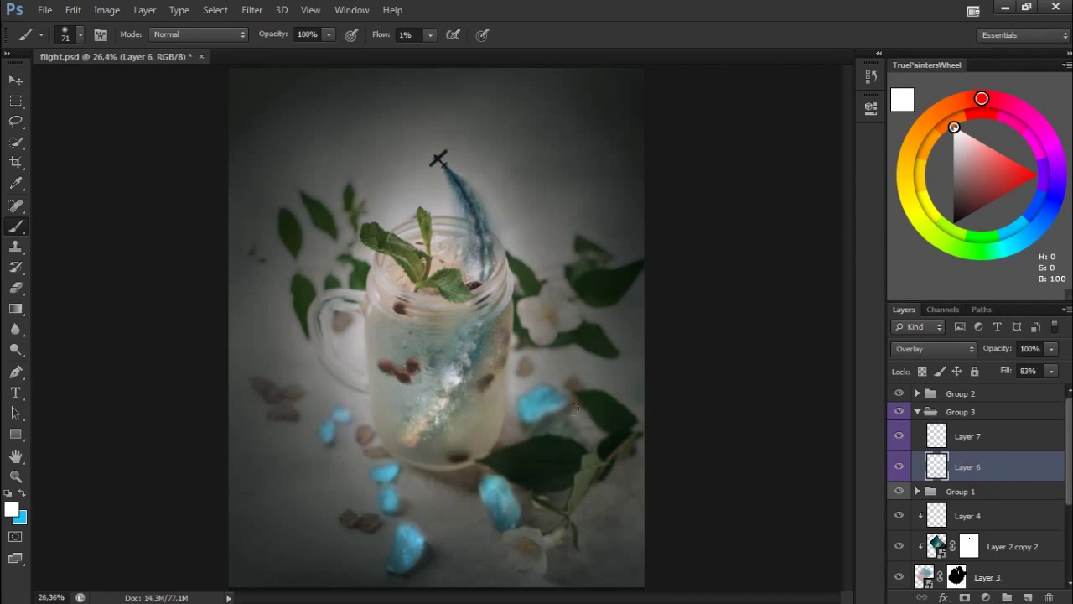
{"action": "key", "text": "x"}
{"action": "right_click", "coordinate": [510, 307]}
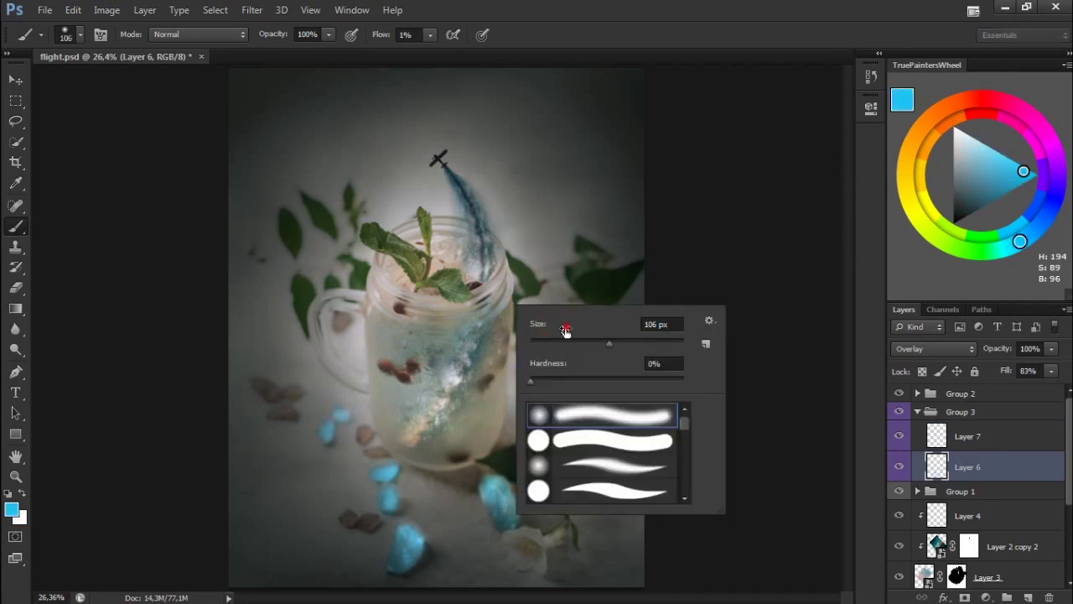
{"action": "left_click", "coordinate": [484, 258]}
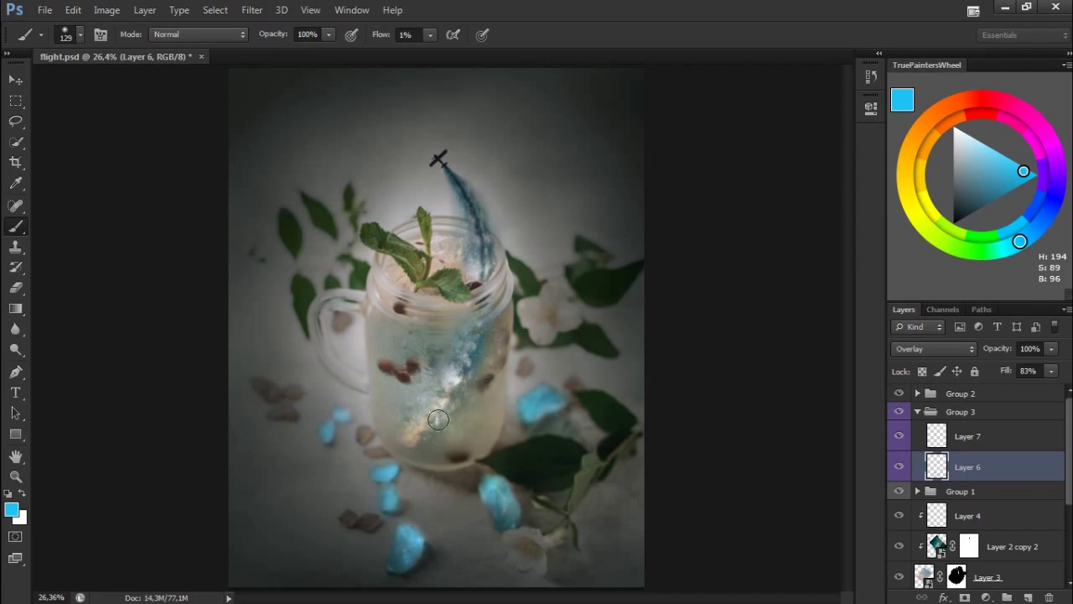
{"action": "left_click", "coordinate": [1029, 597]}
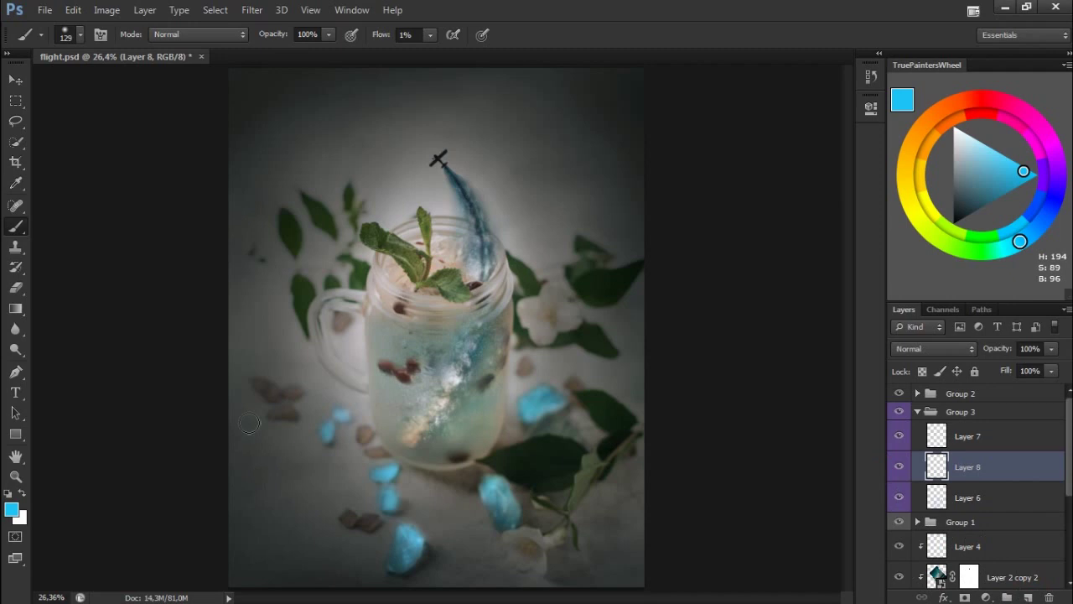
Add Layer 9 above Group 2 with blue and light-orange test dabs, then hide it
{"action": "left_click", "coordinate": [1052, 403]}
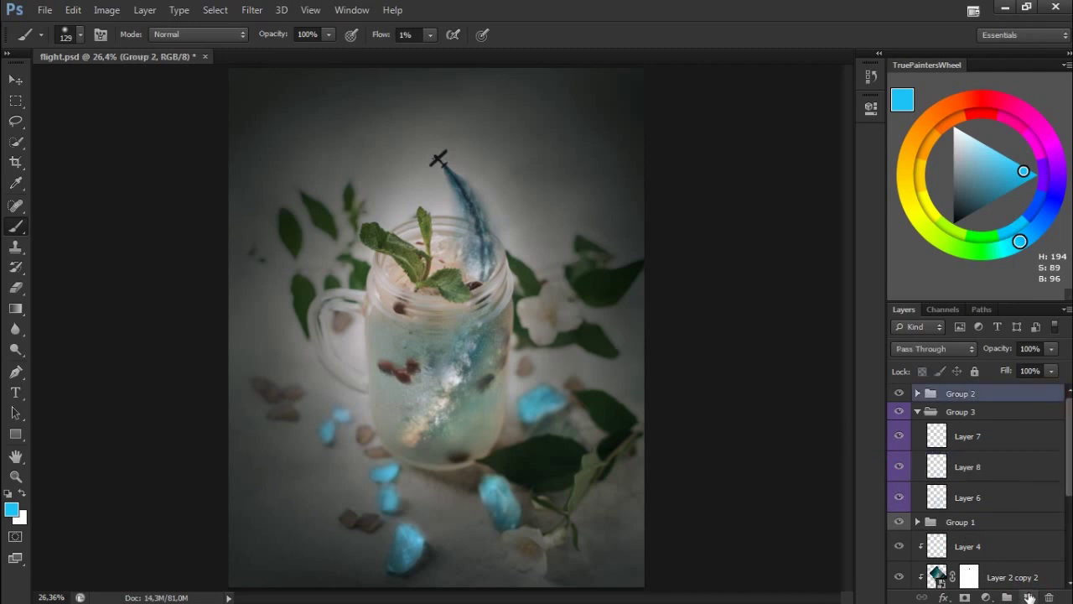
{"action": "left_click", "coordinate": [1029, 597]}
{"action": "left_click_drag", "start_coordinate": [375, 35], "coordinate": [470, 35]}
{"action": "left_click_drag", "start_coordinate": [265, 551], "coordinate": [277, 551]}
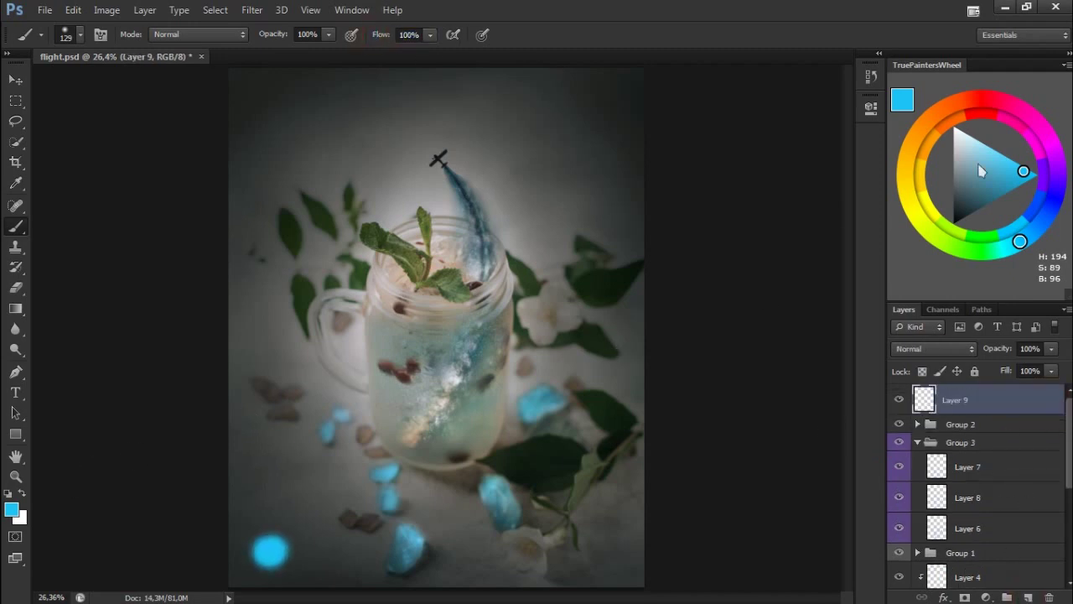
{"action": "left_click", "coordinate": [951, 120]}
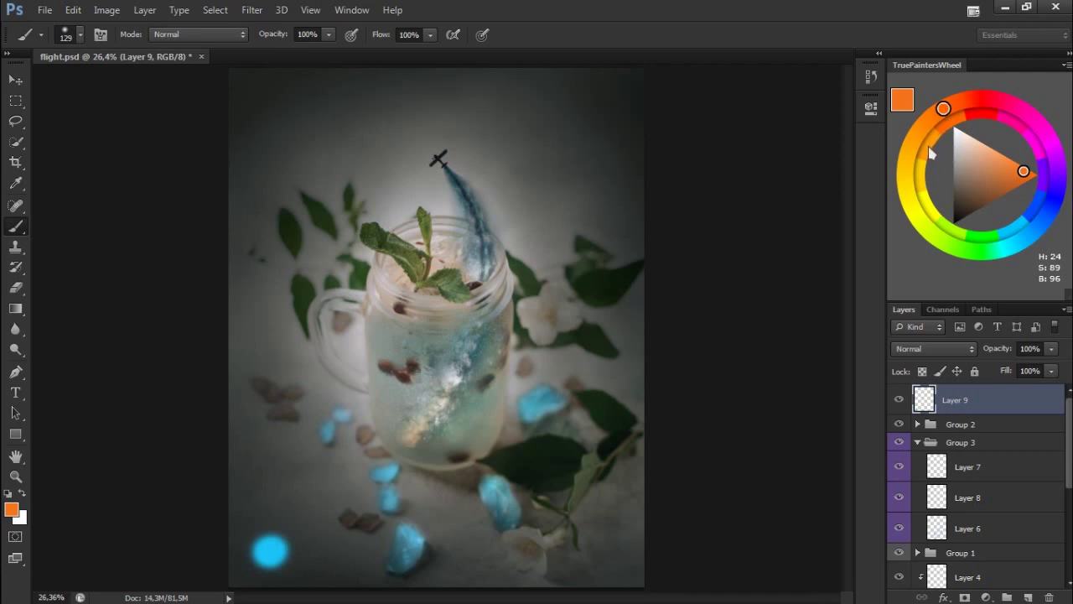
{"action": "left_click", "coordinate": [930, 151]}
{"action": "left_click_drag", "start_coordinate": [300, 560], "coordinate": [309, 556]}
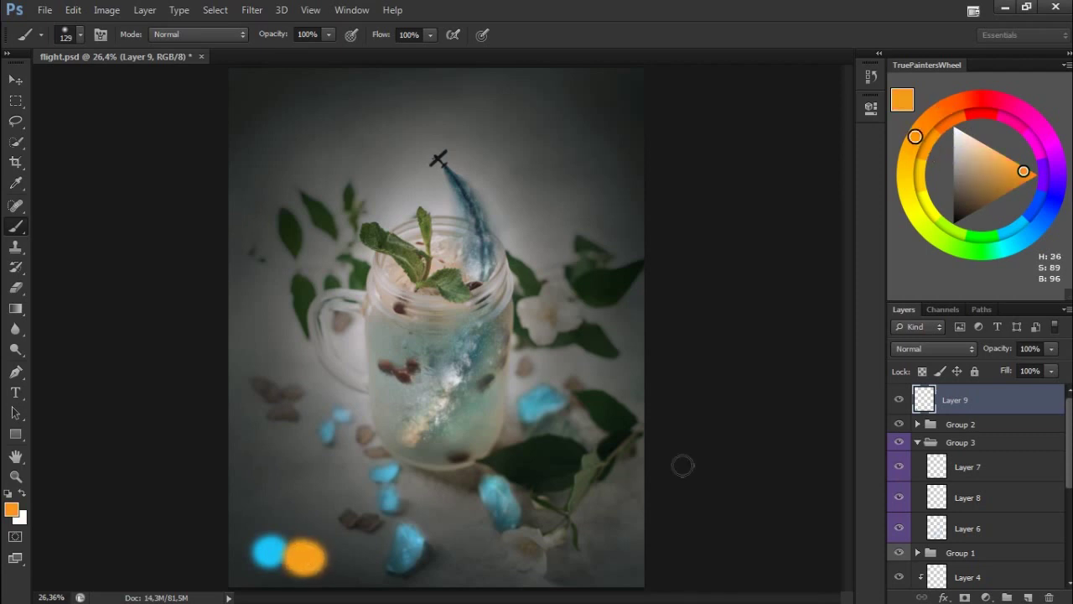
{"action": "left_click", "coordinate": [899, 400]}
Set Layer 8 to Overlay blending, with brush flow 1% and size 52 px
{"action": "left_click", "coordinate": [997, 528]}
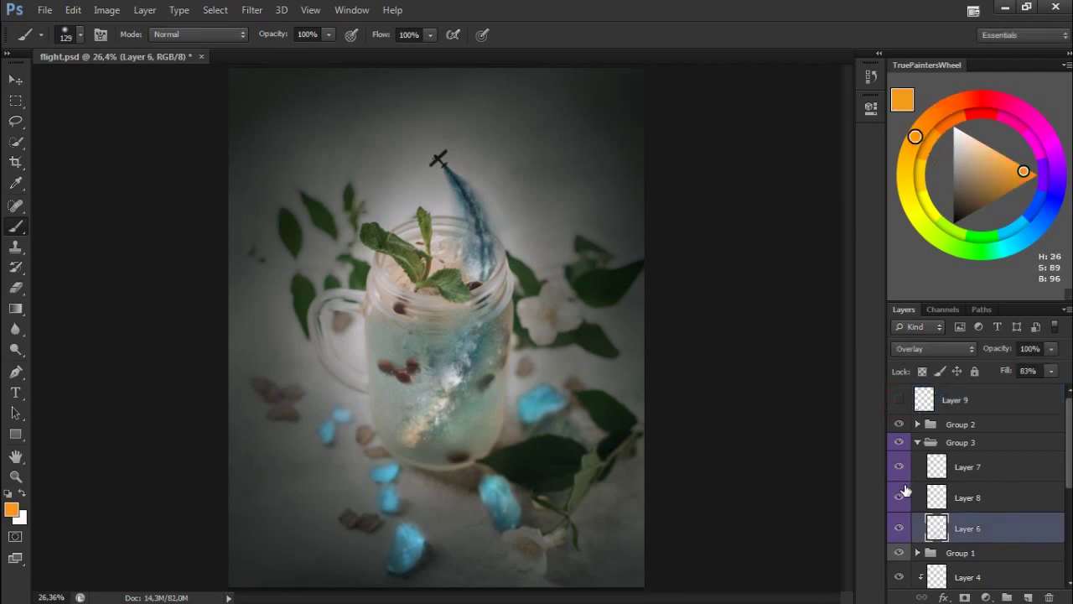
{"action": "left_click", "coordinate": [982, 506]}
{"action": "left_click", "coordinate": [936, 348]}
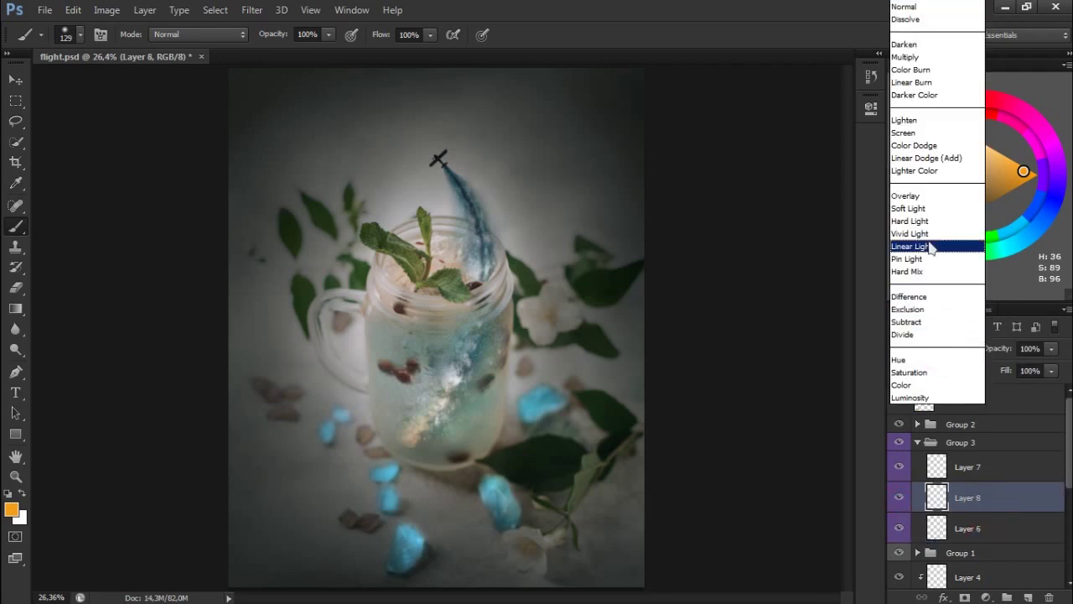
{"action": "left_click", "coordinate": [918, 198]}
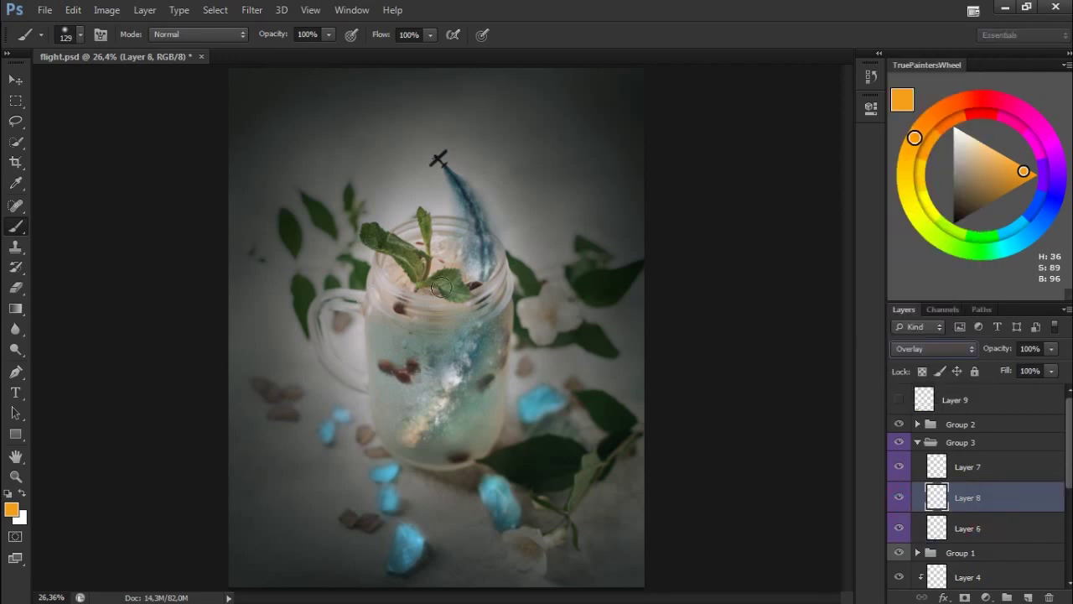
{"action": "left_click_drag", "start_coordinate": [382, 35], "coordinate": [335, 48]}
{"action": "key", "text": "bracketleft"}
{"action": "key", "text": "bracketleft"}
{"action": "key", "text": "bracketleft"}
{"action": "left_click", "coordinate": [982, 475]}
With a 151 px white brush, paint faint highlights over the glass centre and near the plane
{"action": "key", "text": "x"}
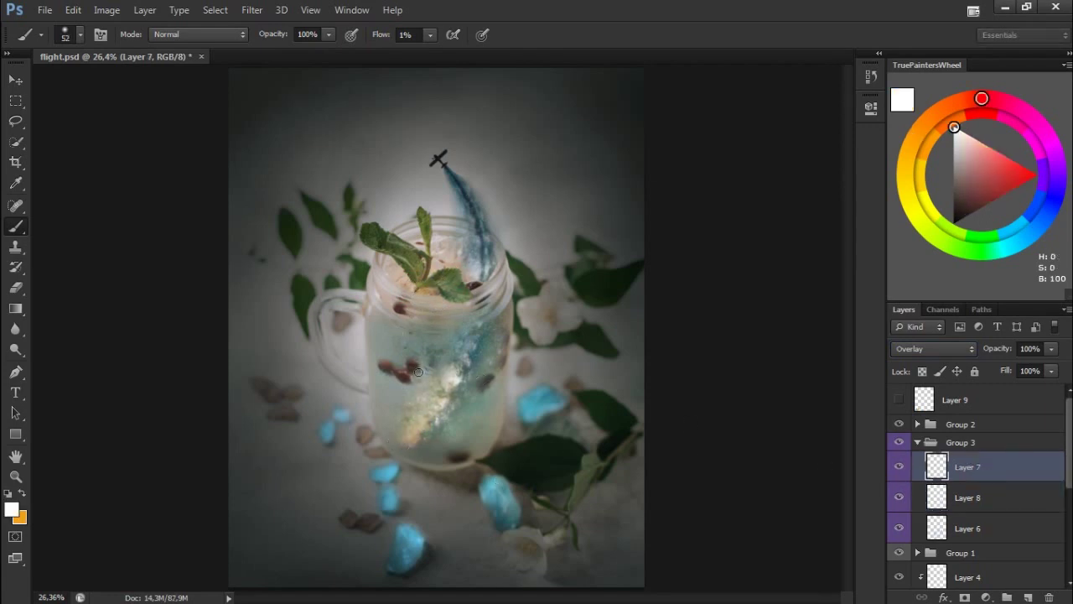
{"action": "right_click", "coordinate": [478, 399]}
{"action": "left_click_drag", "start_coordinate": [577, 416], "coordinate": [593, 415]}
{"action": "left_click", "coordinate": [416, 424]}
{"action": "mouse_move", "coordinate": [446, 383]}
{"action": "left_mouse_down"}
{"action": "mouse_move", "coordinate": [467, 352]}
{"action": "mouse_move", "coordinate": [473, 246]}
{"action": "mouse_move", "coordinate": [459, 285]}
{"action": "left_mouse_up"}
{"action": "left_click_drag", "start_coordinate": [443, 168], "coordinate": [457, 197]}
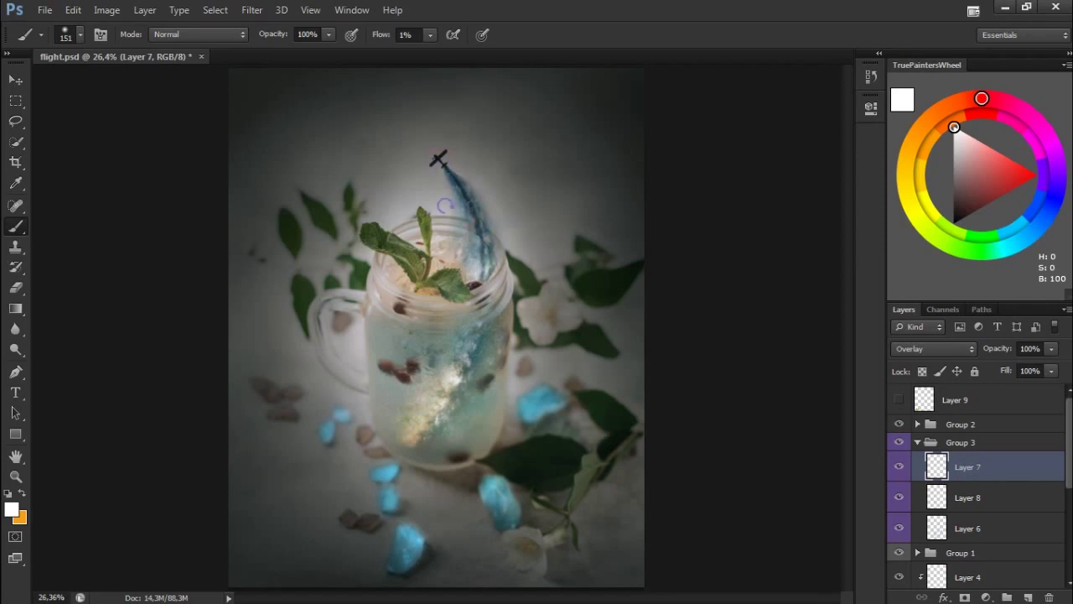
Create Layer 10 above Layer 7 and dab a white light spot onto it
{"action": "left_click", "coordinate": [1006, 554]}
{"action": "left_click", "coordinate": [997, 470]}
{"action": "left_click", "coordinate": [1029, 597]}
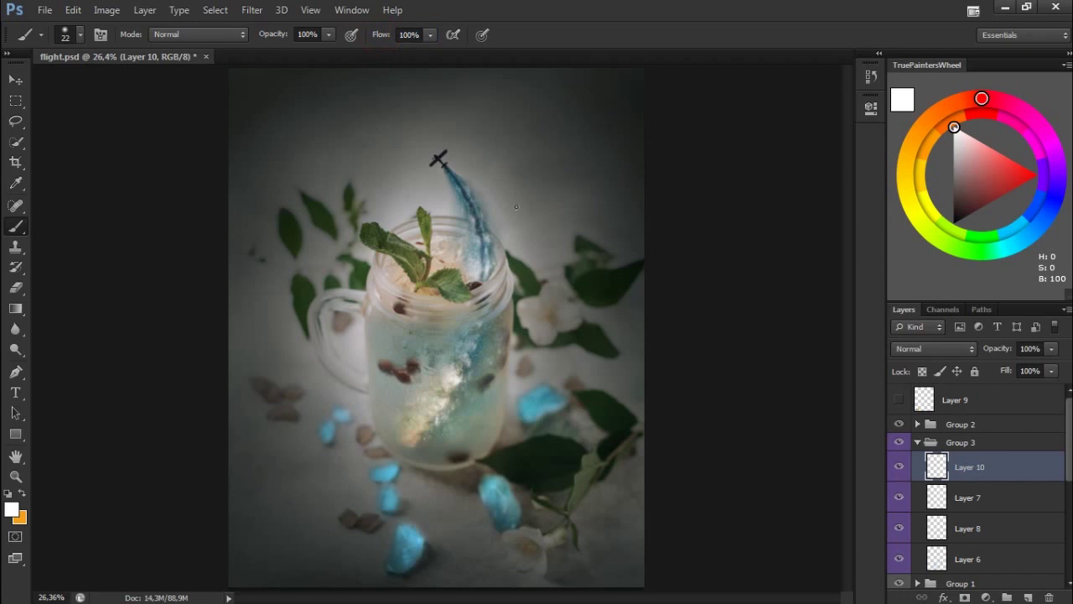
{"action": "right_click", "coordinate": [545, 230]}
{"action": "left_click", "coordinate": [500, 292]}
{"action": "key", "text": "ctrl+t"}
Stretch, taper, fan and rotate the white dab into a beam aimed at the plane
{"action": "mouse_move", "coordinate": [500, 296]}
{"action": "left_mouse_down"}
{"action": "mouse_move", "coordinate": [437, 445]}
{"action": "mouse_move", "coordinate": [458, 178]}
{"action": "left_mouse_up"}
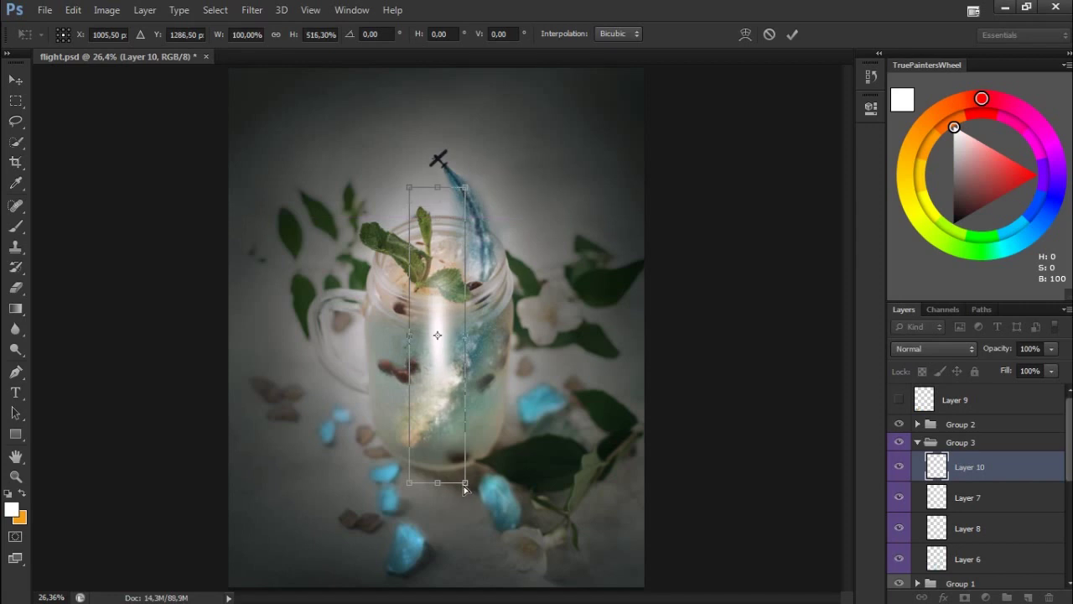
{"action": "left_click_drag", "start_coordinate": [465, 483], "coordinate": [447, 484]}
{"action": "left_click_drag", "start_coordinate": [465, 187], "coordinate": [503, 187]}
{"action": "left_click_drag", "start_coordinate": [492, 327], "coordinate": [444, 295]}
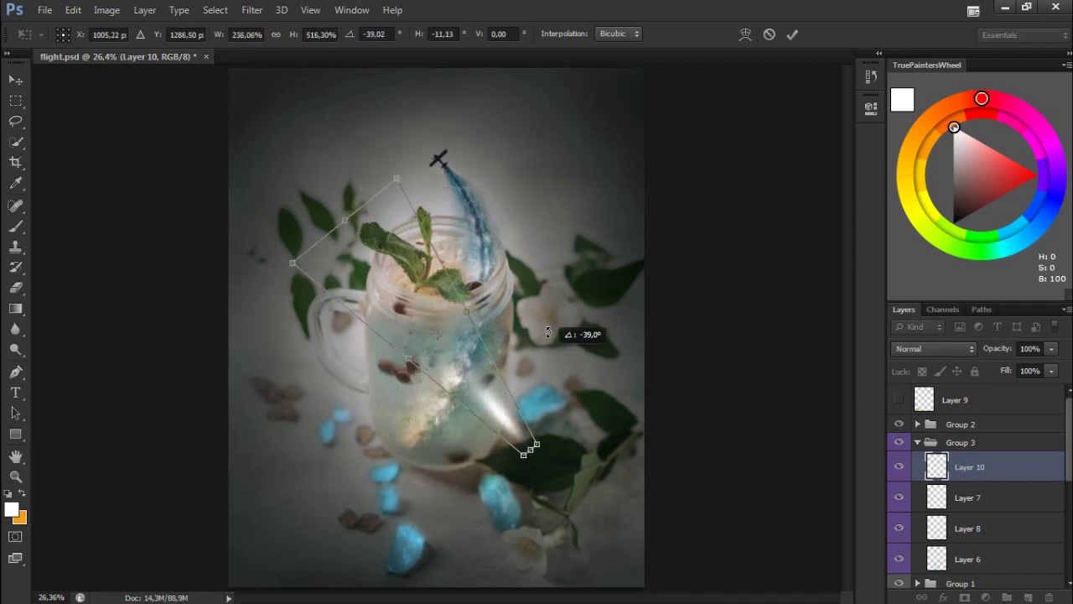
{"action": "mouse_move", "coordinate": [560, 402]}
{"action": "left_mouse_down"}
{"action": "mouse_move", "coordinate": [442, 159]}
{"action": "mouse_move", "coordinate": [443, 192]}
{"action": "mouse_move", "coordinate": [406, 185]}
{"action": "left_mouse_up"}
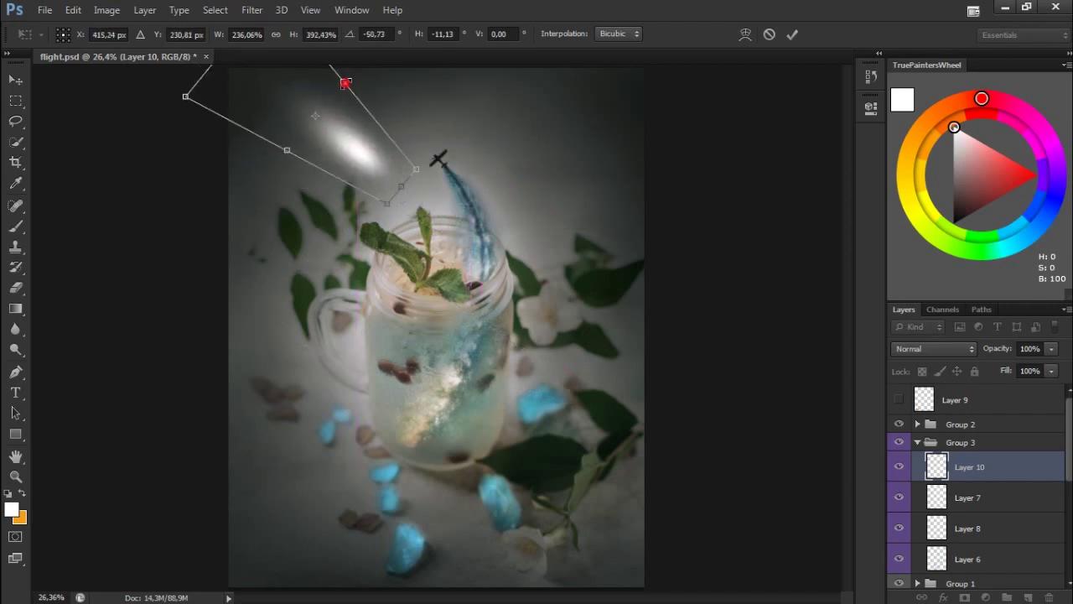
{"action": "left_click_drag", "start_coordinate": [343, 81], "coordinate": [315, 71]}
{"action": "mouse_move", "coordinate": [397, 179]}
{"action": "left_mouse_down"}
{"action": "mouse_move", "coordinate": [351, 146]}
{"action": "mouse_move", "coordinate": [436, 153]}
{"action": "left_mouse_up"}
{"action": "left_click_drag", "start_coordinate": [425, 110], "coordinate": [401, 141]}
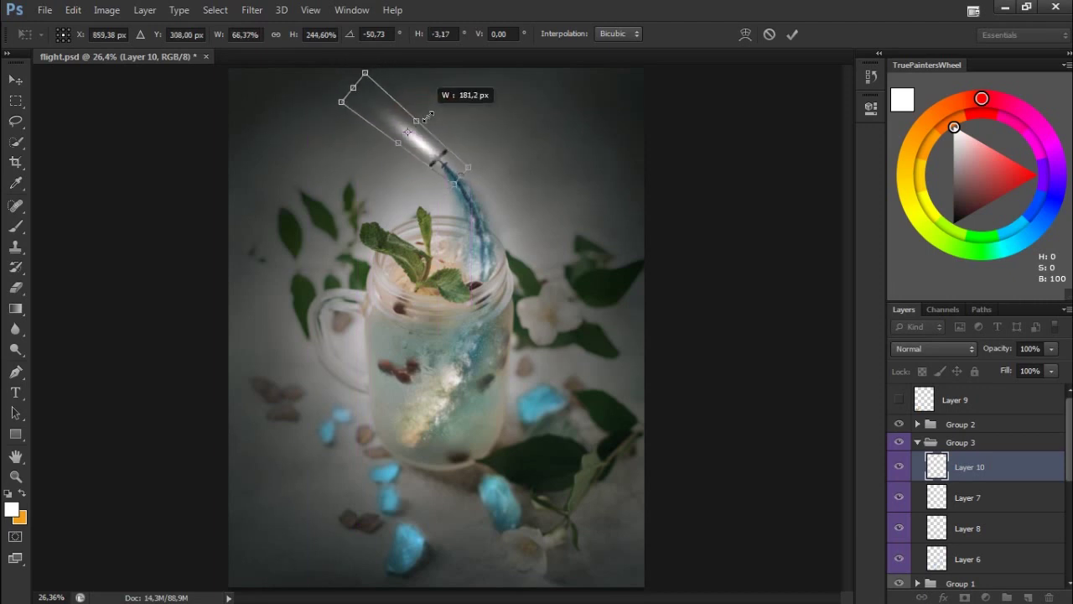
Skew, widen and align the beam so its tip meets the plane's nose, then commit
{"action": "key", "text": "ctrl+plus"}
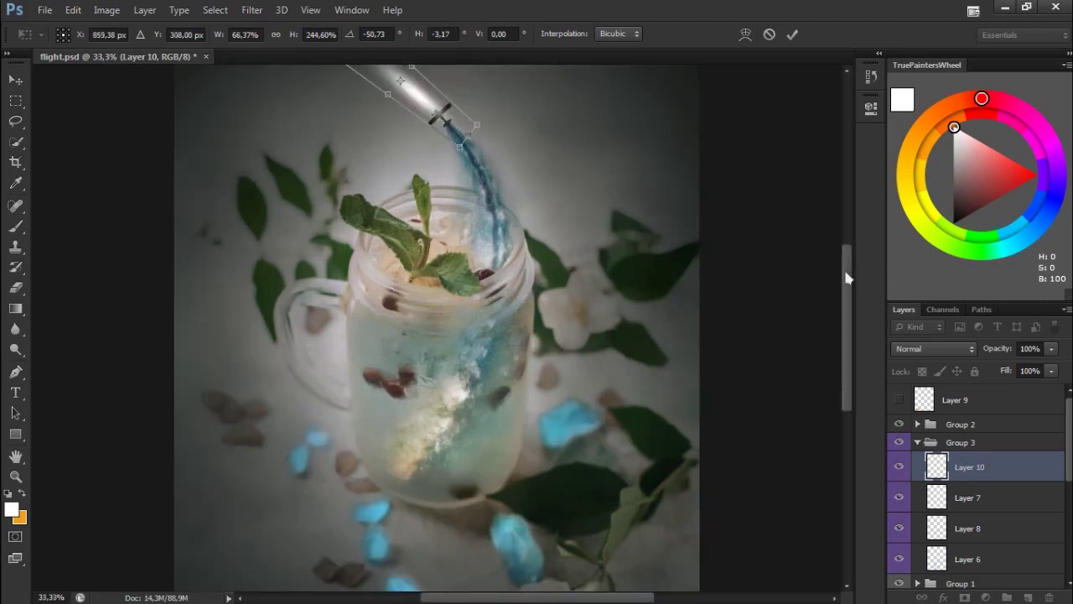
{"action": "scroll", "coordinate": [722, 243], "scroll_direction": "up", "scroll_amount": 4}
{"action": "key", "text": "ctrl+plus"}
{"action": "left_click_drag", "start_coordinate": [494, 360], "coordinate": [502, 350]}
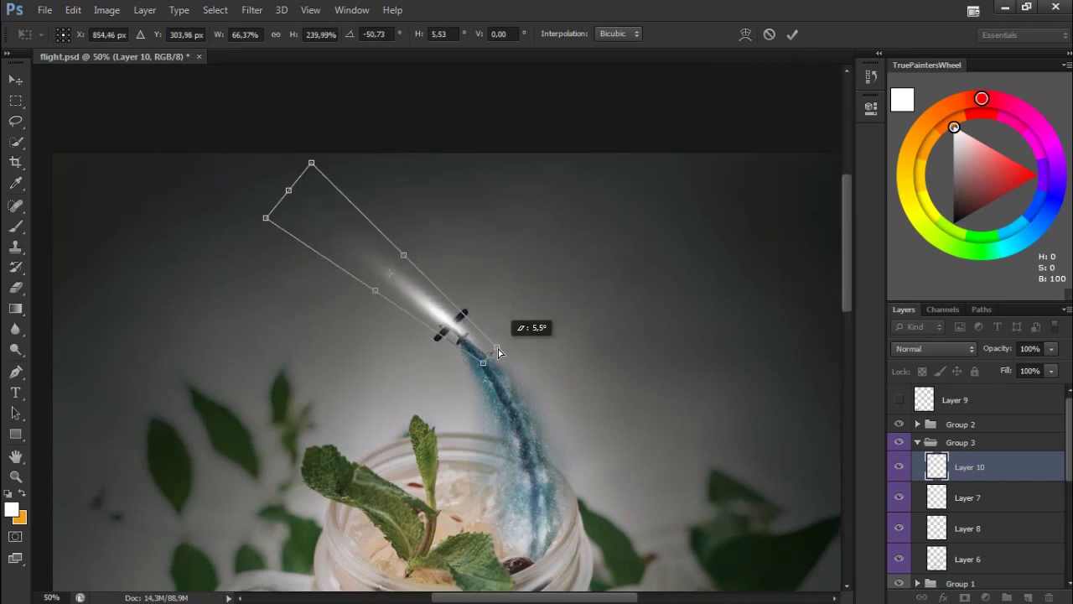
{"action": "left_click_drag", "start_coordinate": [312, 163], "coordinate": [338, 143]}
{"action": "left_click_drag", "start_coordinate": [444, 336], "coordinate": [431, 300]}
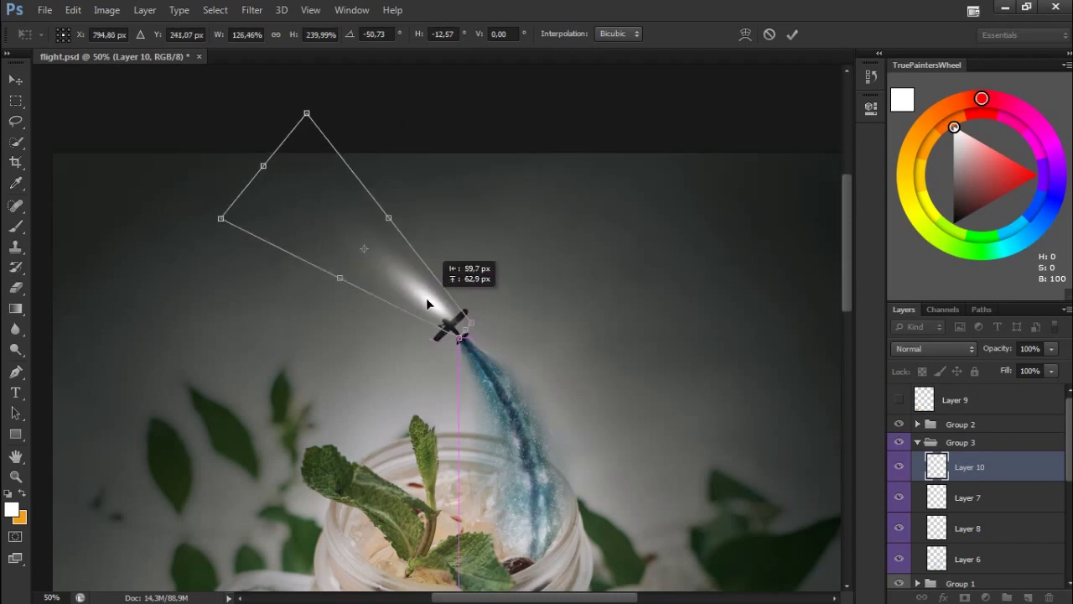
{"action": "left_click_drag", "start_coordinate": [510, 305], "coordinate": [509, 321]}
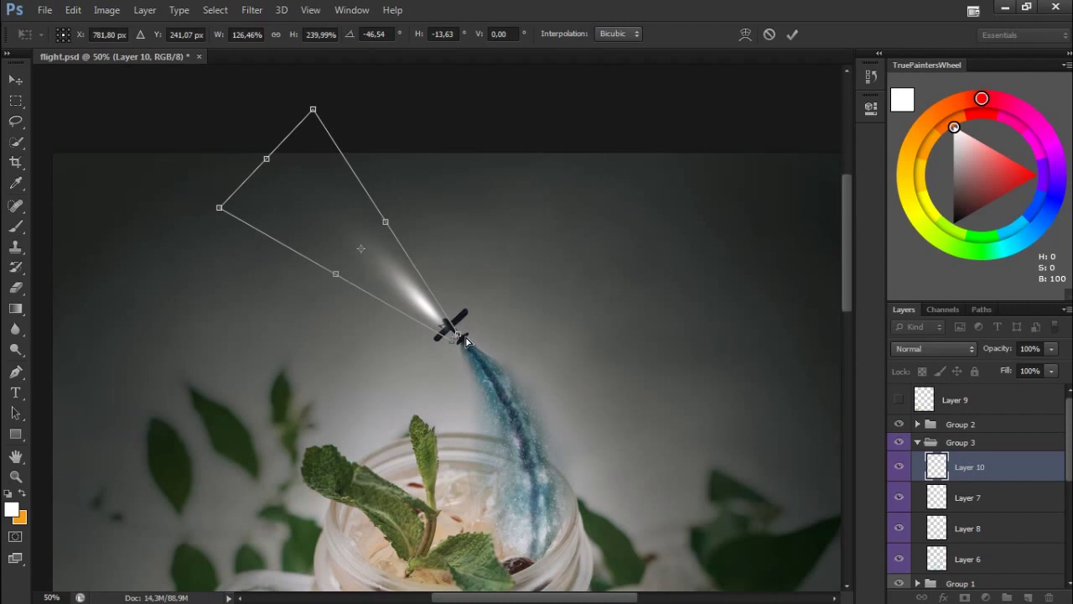
{"action": "left_click_drag", "start_coordinate": [428, 316], "coordinate": [432, 303]}
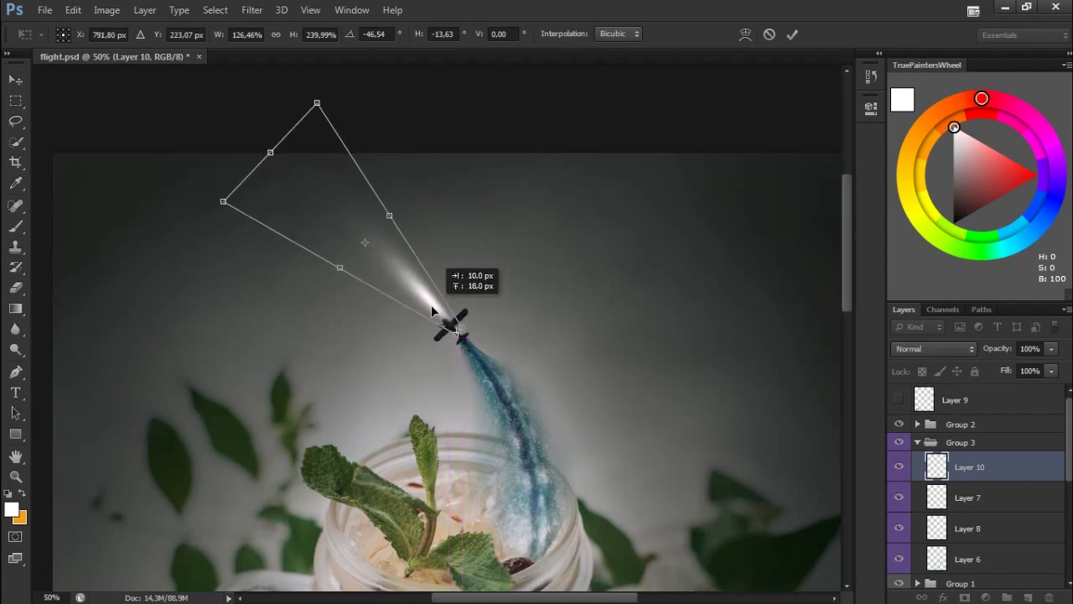
{"action": "left_click_drag", "start_coordinate": [499, 336], "coordinate": [504, 336]}
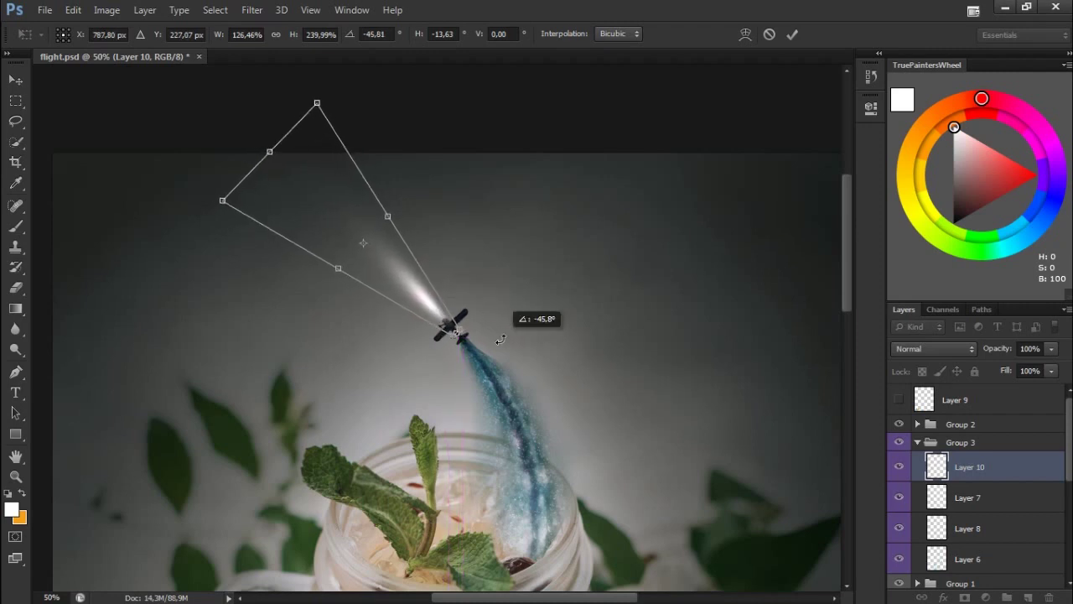
{"action": "left_click", "coordinate": [792, 35]}
{"action": "key", "text": "ctrl+plus"}
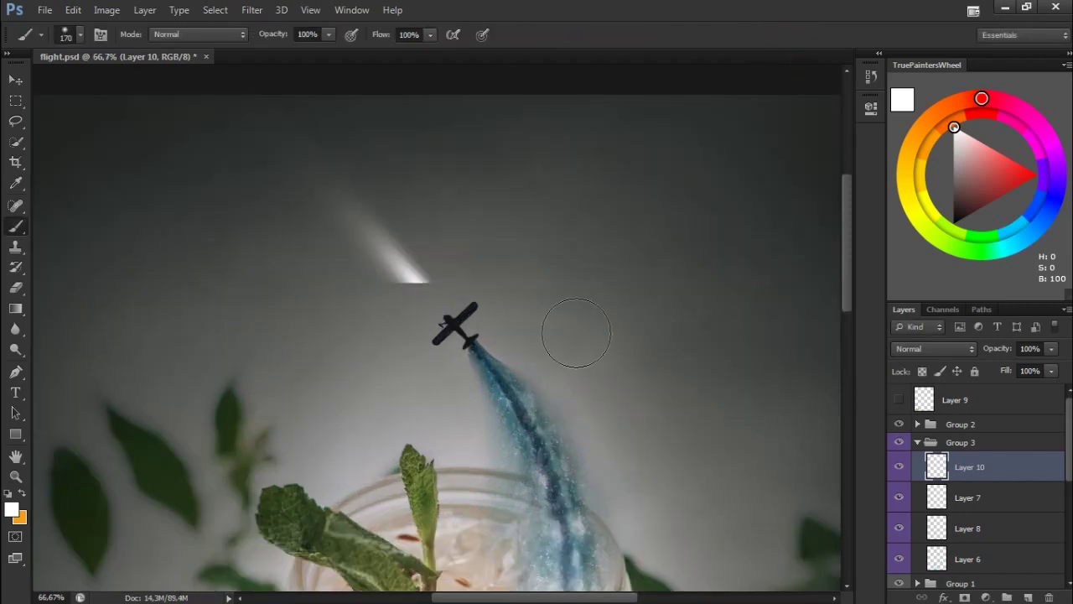
Erase the light beam where it covers the plane's cockpit
{"action": "key", "text": "ctrl+plus"}
{"action": "key", "text": "ctrl+plus"}
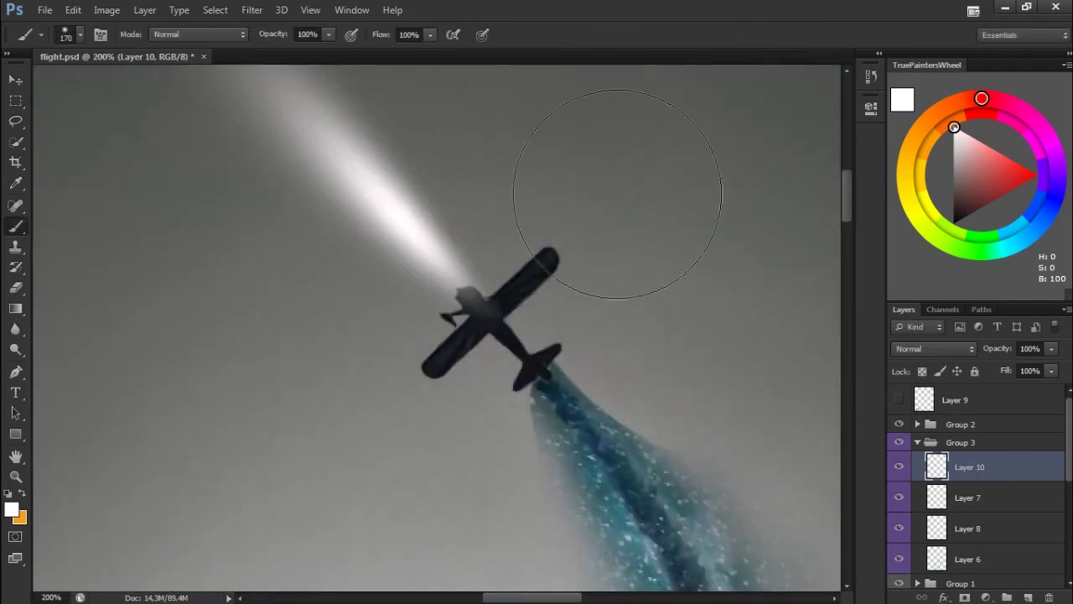
{"action": "key", "text": "e"}
{"action": "left_click_drag", "start_coordinate": [505, 316], "coordinate": [467, 298]}
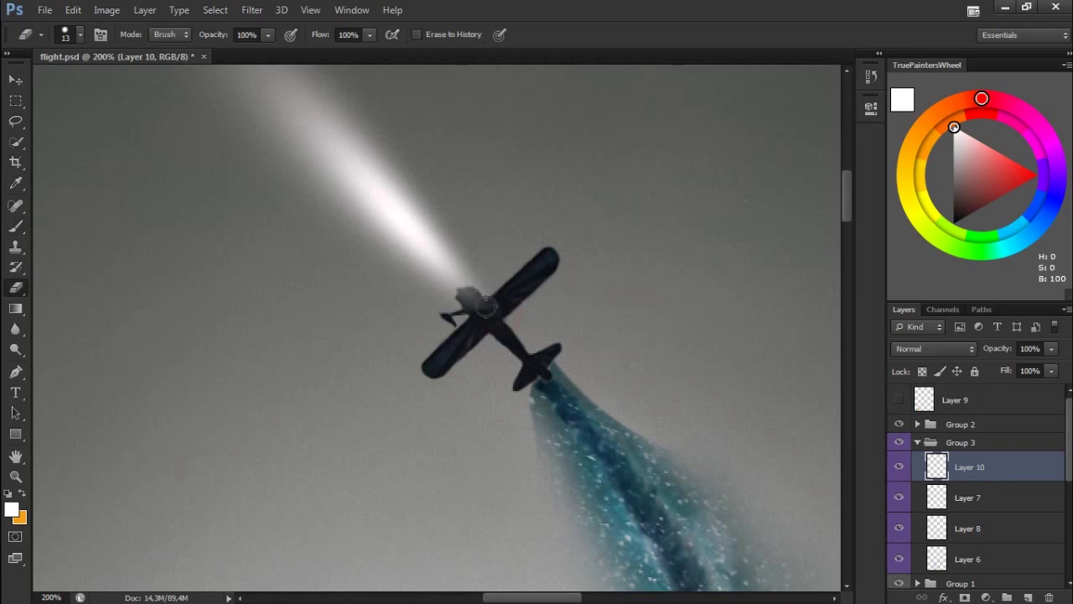
{"action": "key", "text": "ctrl+z"}
{"action": "right_click", "coordinate": [563, 289]}
{"action": "left_click", "coordinate": [503, 311]}
{"action": "left_click_drag", "start_coordinate": [503, 312], "coordinate": [460, 299]}
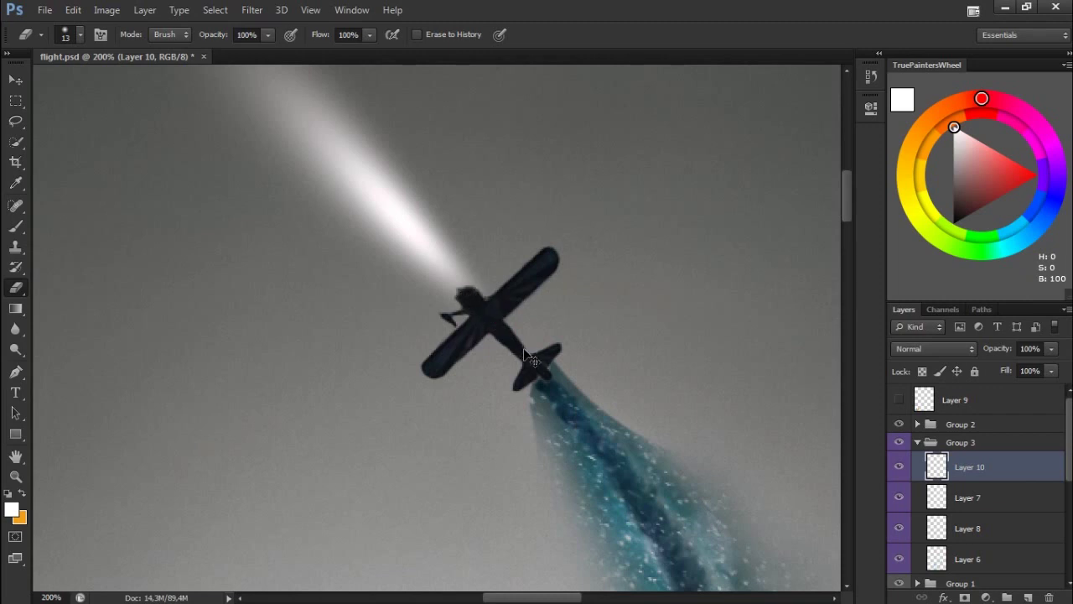
Lower Layer 10's fill to 53%
{"action": "key", "text": "ctrl+0"}
{"action": "left_click_drag", "start_coordinate": [1006, 371], "coordinate": [966, 372]}
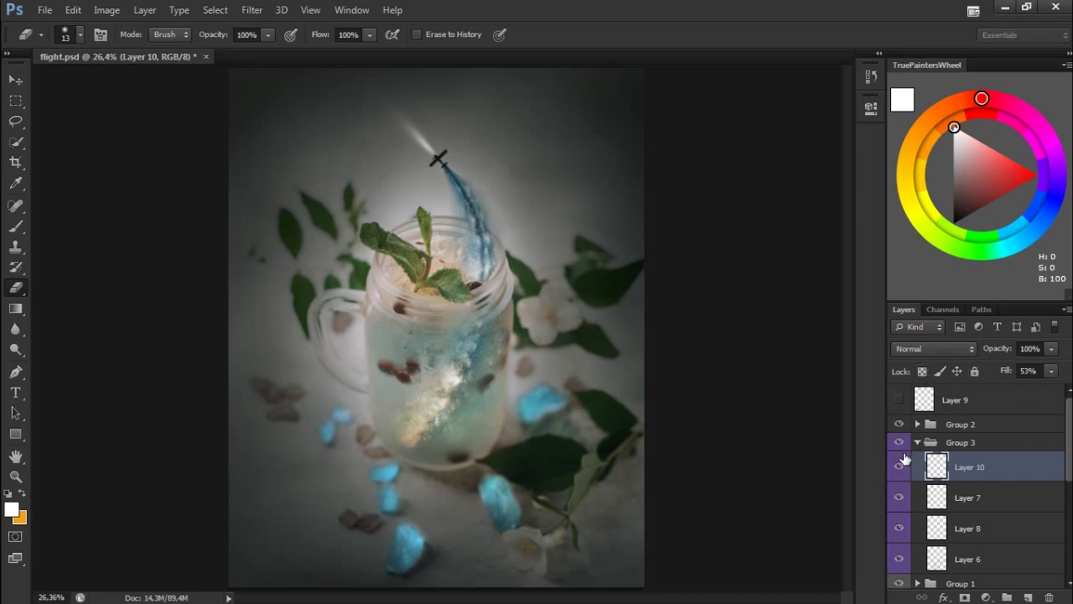
{"action": "key", "text": "ctrl+shift+alt+n"}
Sample cyan from the blue reference spot, hide Layer 9, and set brush flow to 2%
{"action": "left_click_drag", "start_coordinate": [1013, 457], "coordinate": [1031, 495]}
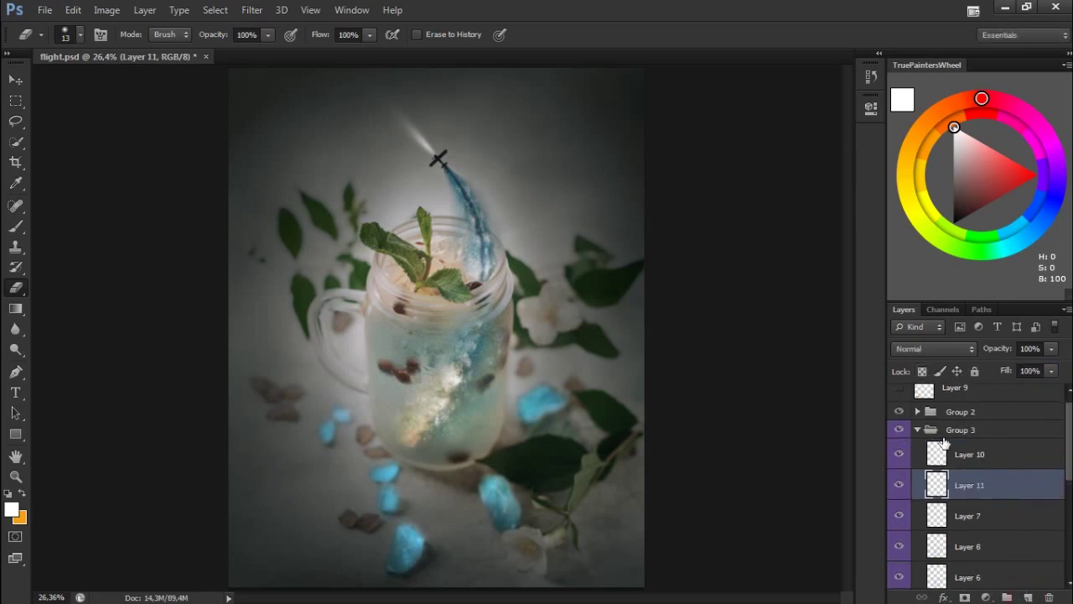
{"action": "scroll", "coordinate": [1071, 453], "scroll_direction": "up", "scroll_amount": 1}
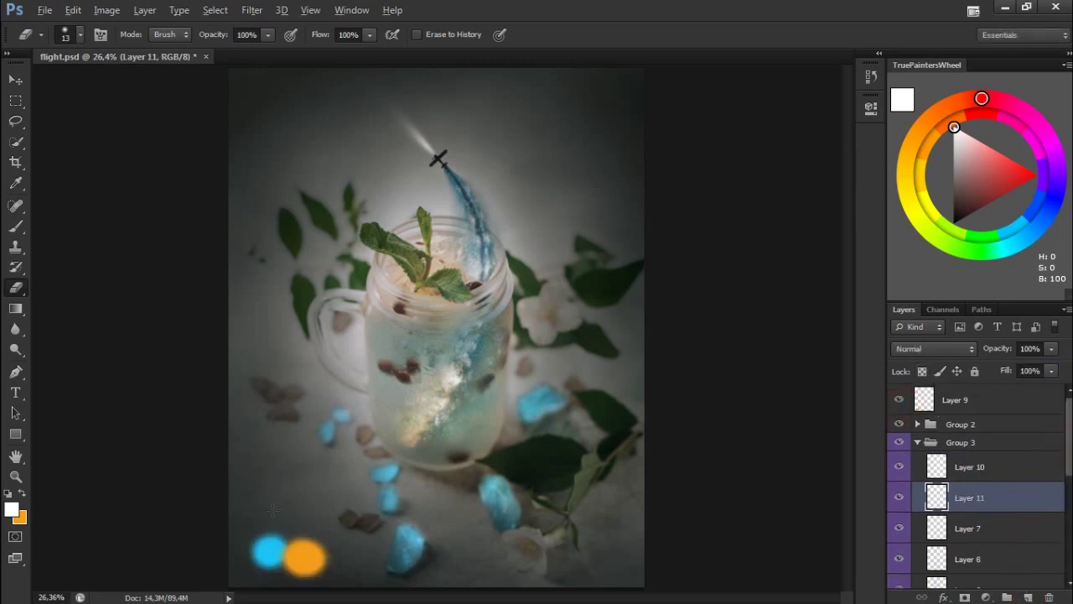
{"action": "left_click", "coordinate": [15, 183]}
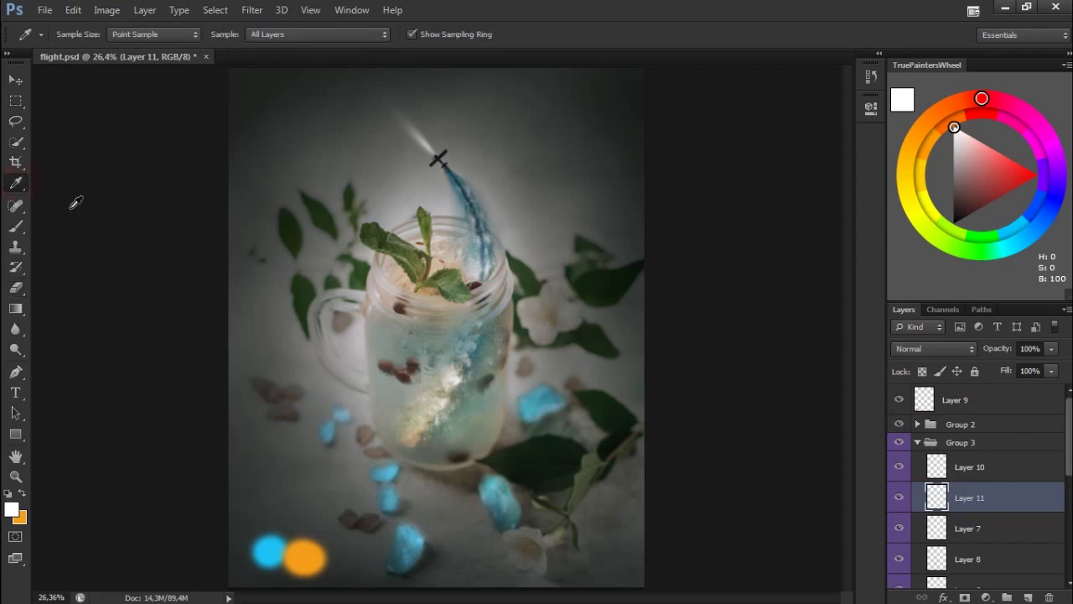
{"action": "left_click", "coordinate": [271, 551]}
{"action": "key", "text": "b"}
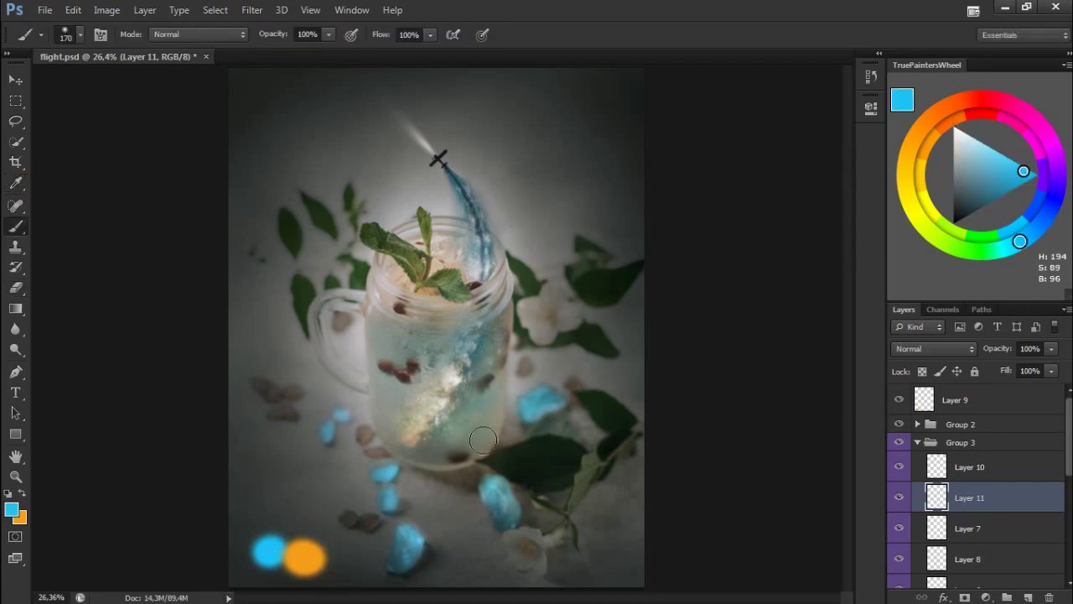
{"action": "left_click", "coordinate": [900, 400]}
{"action": "left_click", "coordinate": [408, 34]}
{"action": "type", "text": "2"}
{"action": "key", "text": "Return"}
Paint faint cyan glow around the blue stones, dropping flow to 1% and brush to 75 px
{"action": "left_click_drag", "start_coordinate": [484, 500], "coordinate": [472, 491]}
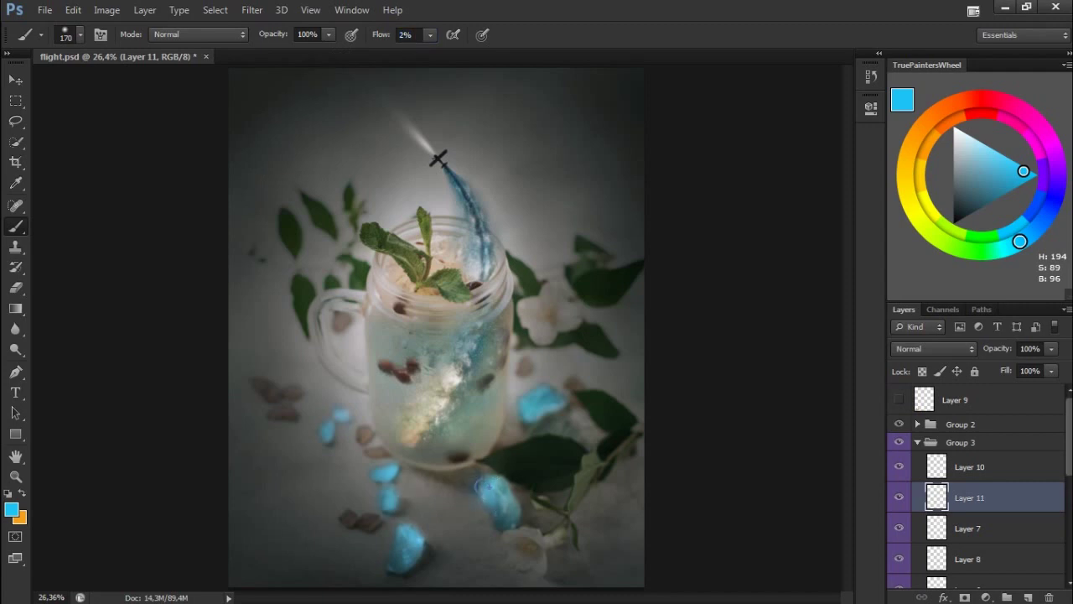
{"action": "mouse_move", "coordinate": [453, 476]}
{"action": "left_mouse_down"}
{"action": "mouse_move", "coordinate": [491, 492]}
{"action": "mouse_move", "coordinate": [531, 474]}
{"action": "mouse_move", "coordinate": [491, 490]}
{"action": "mouse_move", "coordinate": [523, 481]}
{"action": "left_mouse_up"}
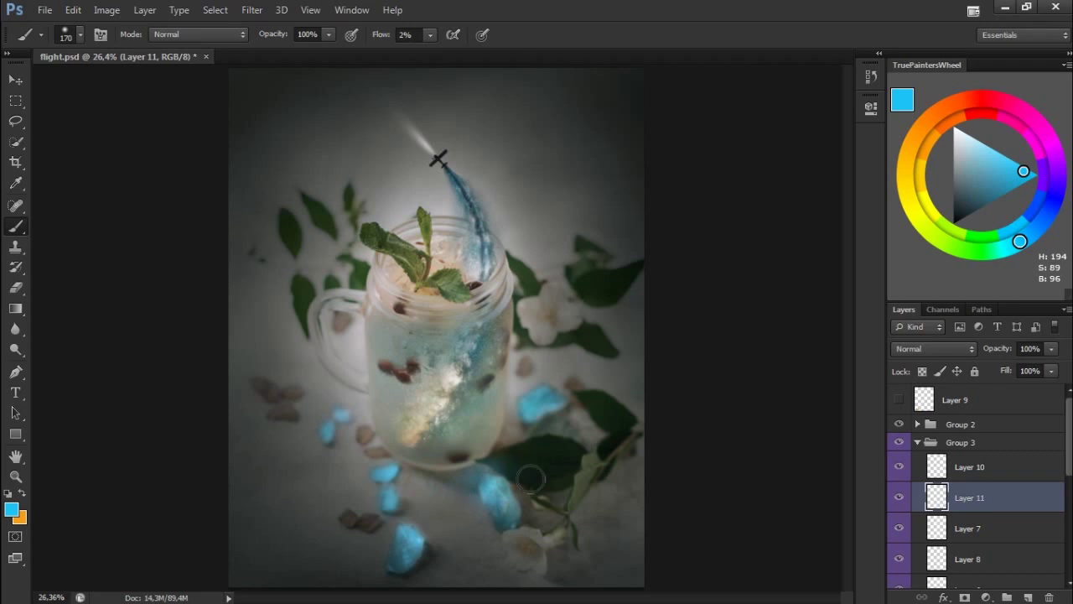
{"action": "left_click_drag", "start_coordinate": [378, 38], "coordinate": [374, 38]}
{"action": "left_click_drag", "start_coordinate": [402, 478], "coordinate": [388, 465]}
{"action": "left_click_drag", "start_coordinate": [552, 415], "coordinate": [550, 393]}
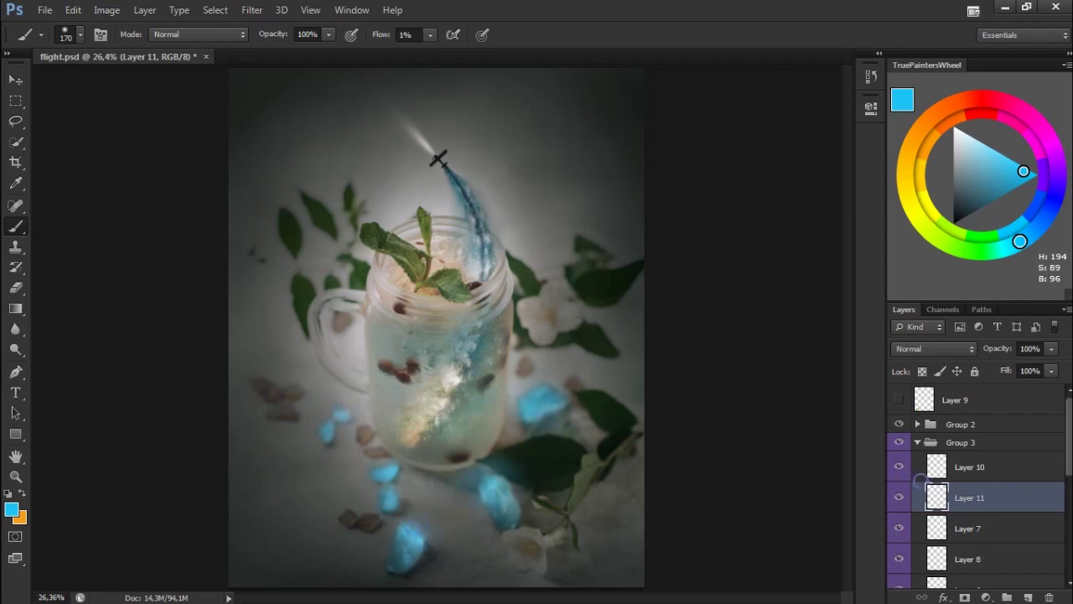
{"action": "left_click", "coordinate": [898, 499]}
{"action": "left_click", "coordinate": [898, 499]}
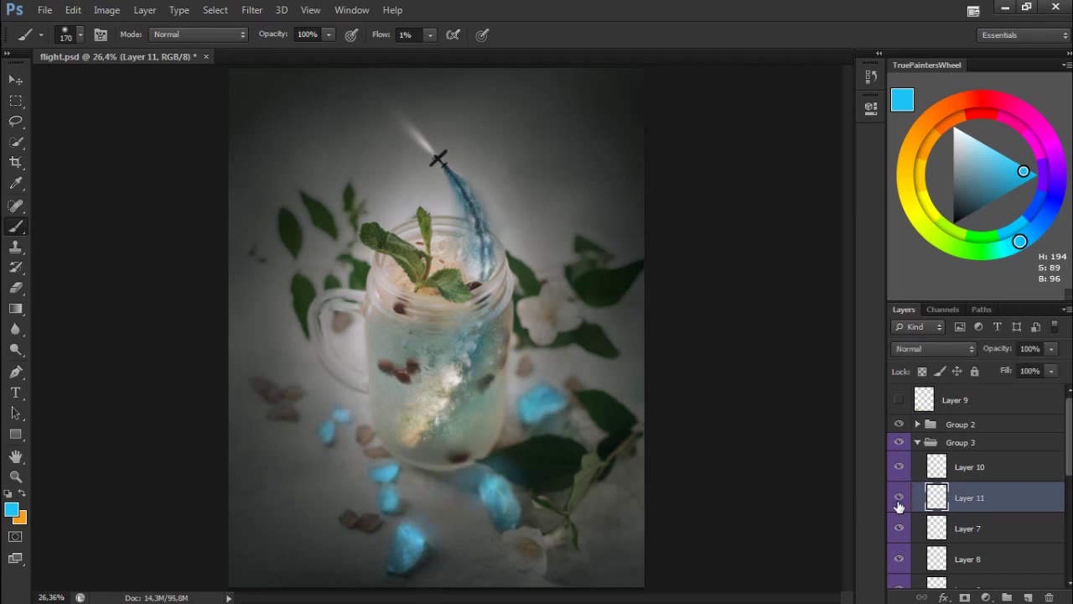
{"action": "right_click", "coordinate": [449, 488]}
{"action": "type", "text": "75"}
{"action": "key", "text": "Return"}
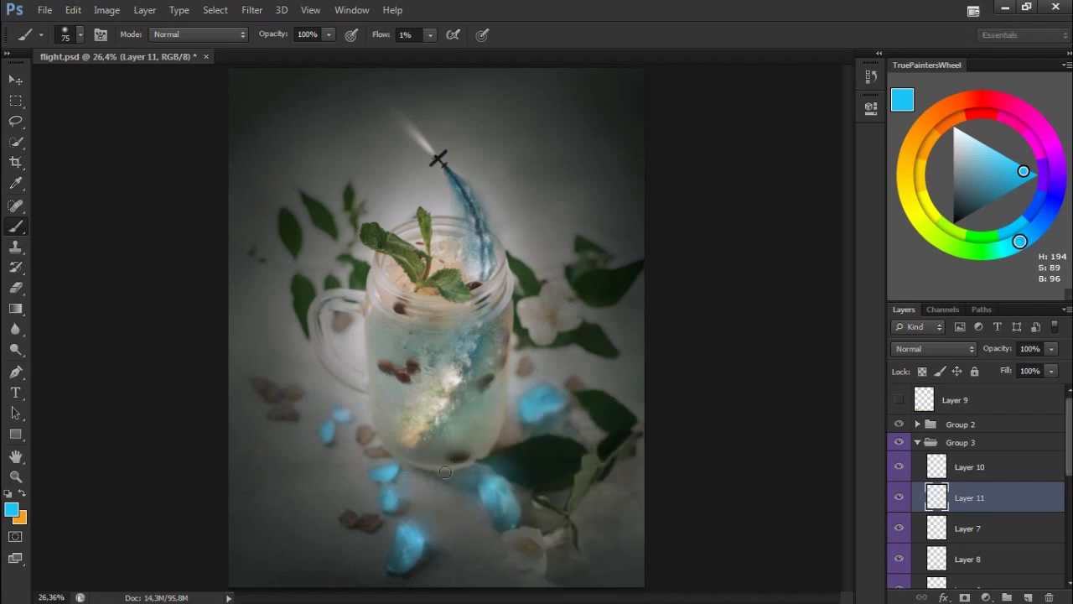
{"action": "key", "text": "ctrl+minus"}
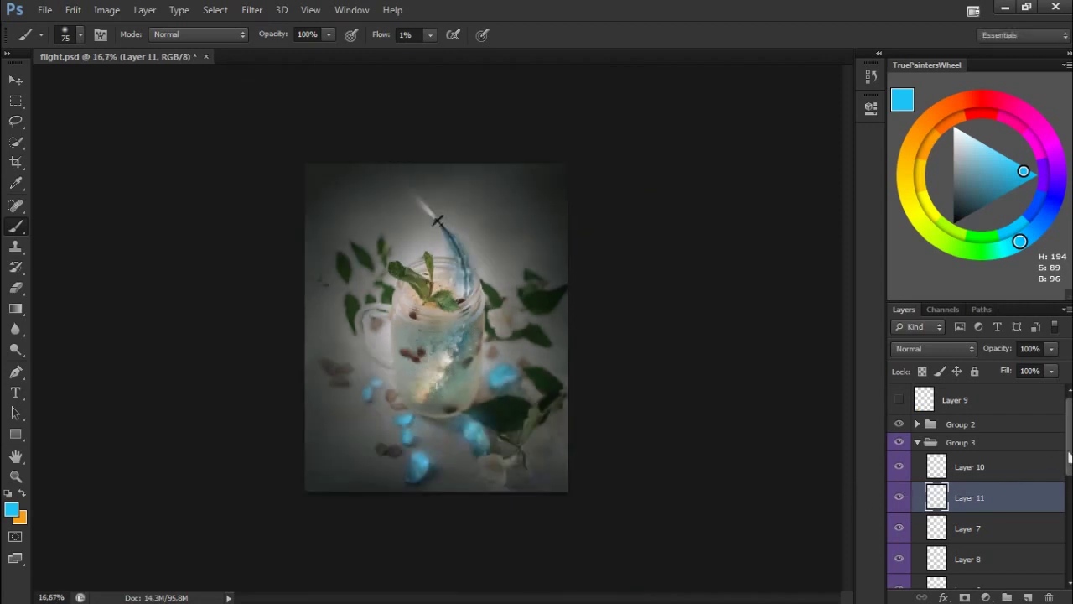
Create Layer 12 inside Group 1 with black as foreground and a 432 px brush
{"action": "scroll", "coordinate": [964, 495], "scroll_direction": "down", "scroll_amount": 3}
{"action": "left_click", "coordinate": [1011, 488]}
{"action": "left_click", "coordinate": [918, 507]}
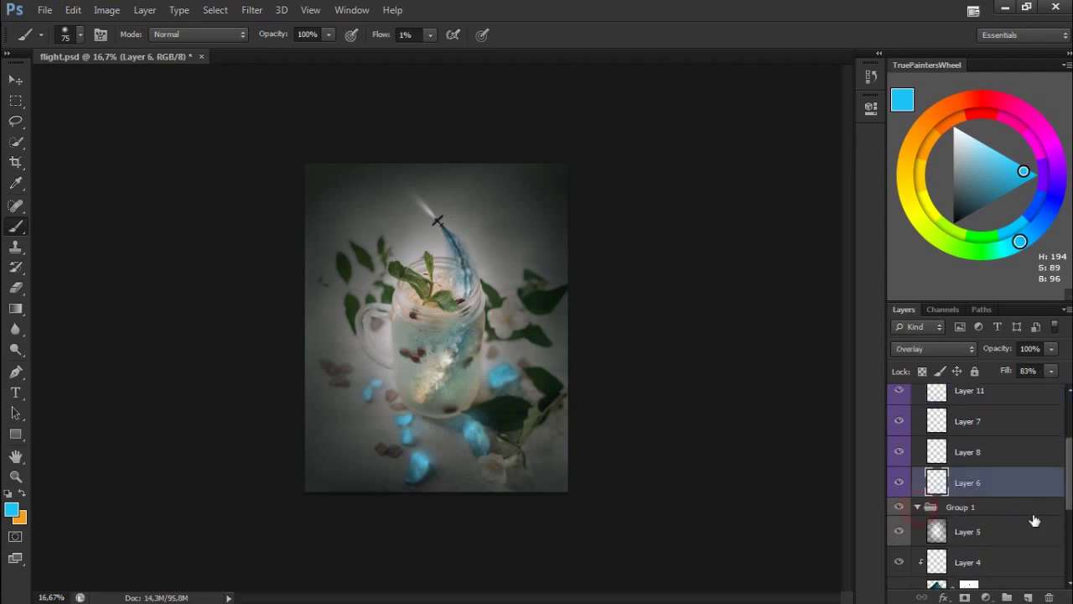
{"action": "left_click", "coordinate": [1006, 531]}
{"action": "left_click", "coordinate": [1030, 559]}
{"action": "key", "text": "ctrl+shift+alt+n"}
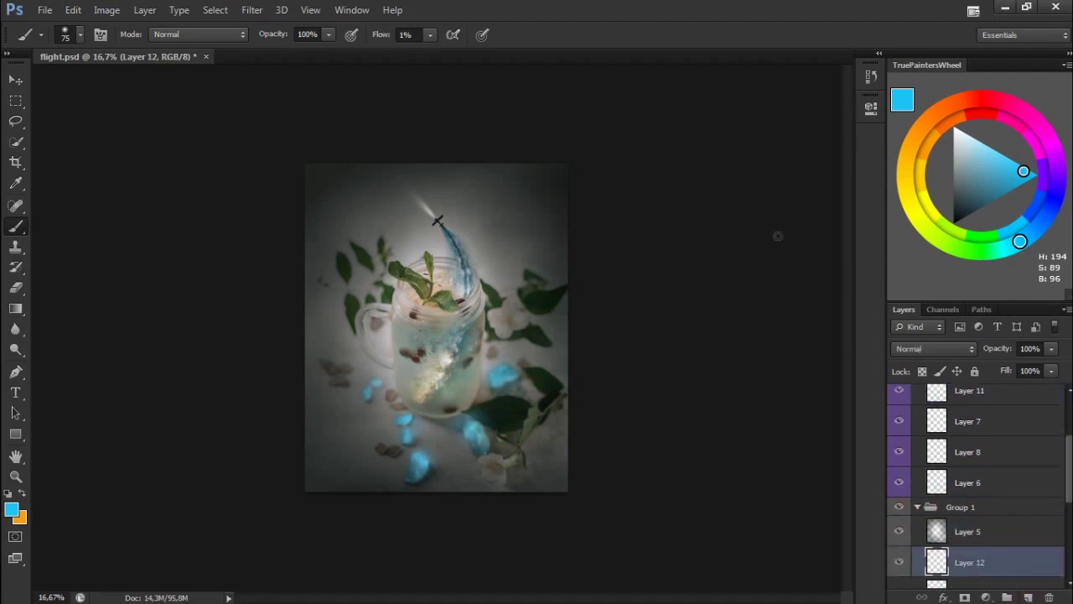
{"action": "left_click_drag", "start_coordinate": [960, 200], "coordinate": [933, 246]}
{"action": "right_click", "coordinate": [513, 304]}
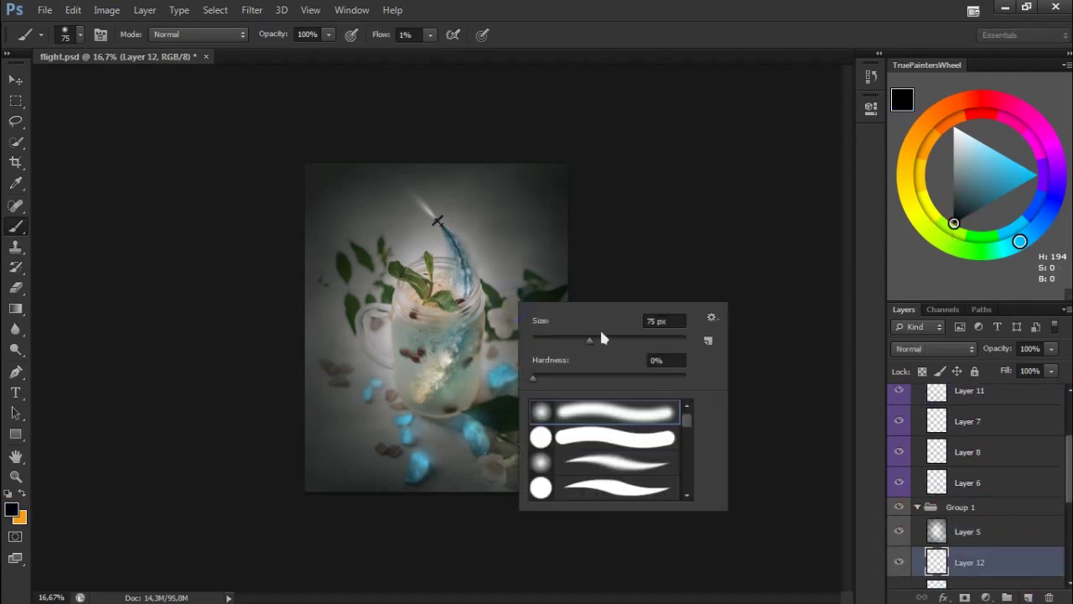
{"action": "left_click", "coordinate": [661, 321]}
{"action": "type", "text": "432"}
{"action": "key", "text": "Return"}
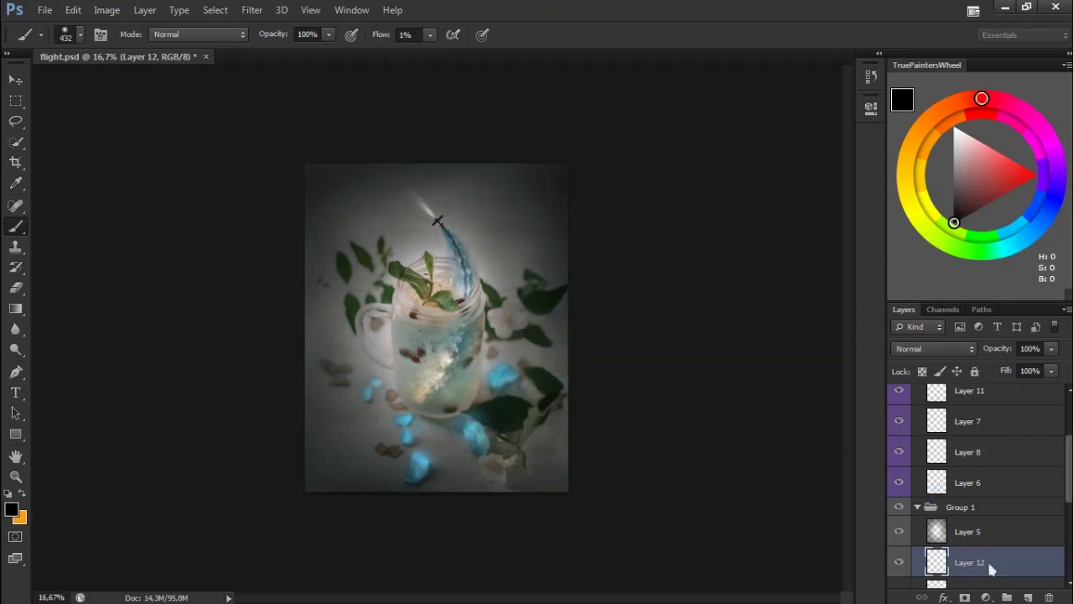
Place Layer 12 between Layer 2 and Layer 1 and shrink the brush to 133 px
{"action": "key", "text": "Delete"}
{"action": "scroll", "coordinate": [1040, 545], "scroll_direction": "down", "scroll_amount": 5}
{"action": "key", "text": "ctrl+z"}
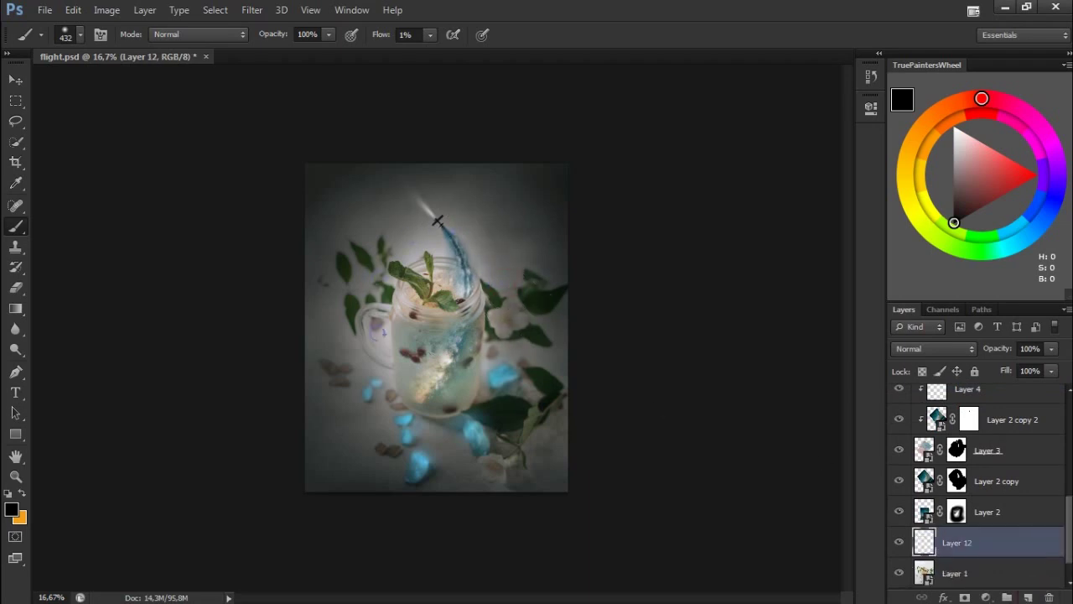
{"action": "key", "text": "bracketleft"}
{"action": "key", "text": "bracketleft"}
{"action": "key", "text": "bracketleft"}
{"action": "mouse_move", "coordinate": [1069, 536]}
{"action": "left_mouse_down"}
{"action": "mouse_move", "coordinate": [1069, 489]}
{"action": "mouse_move", "coordinate": [1069, 570]}
{"action": "left_mouse_up"}
Move Layer 2 and Layer 2 copy into Group 4
{"action": "left_click", "coordinate": [1040, 552]}
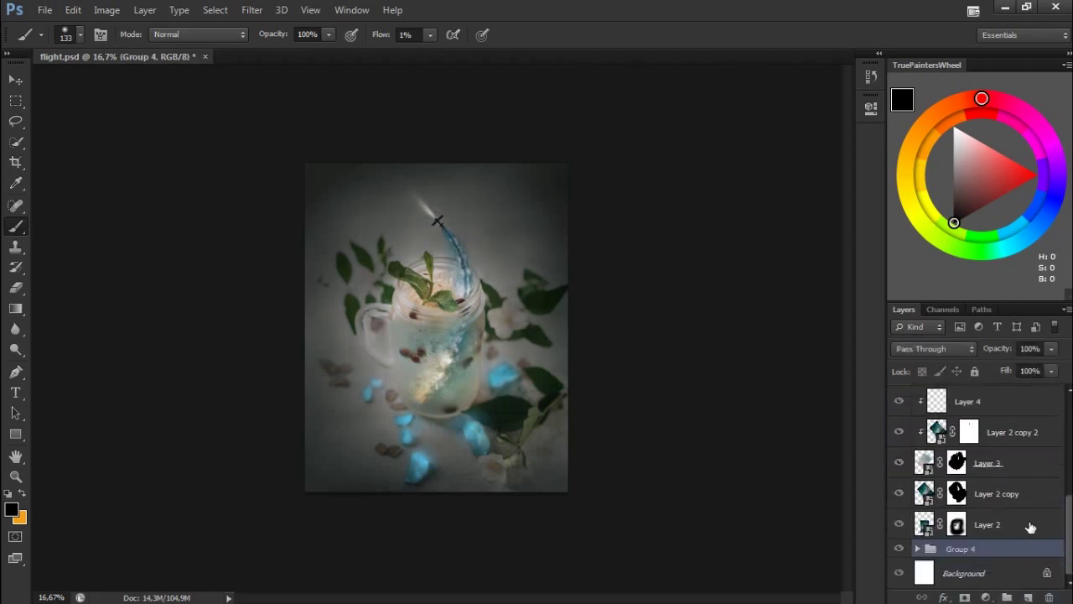
{"action": "left_click", "coordinate": [1031, 524]}
{"action": "left_click", "coordinate": [917, 548]}
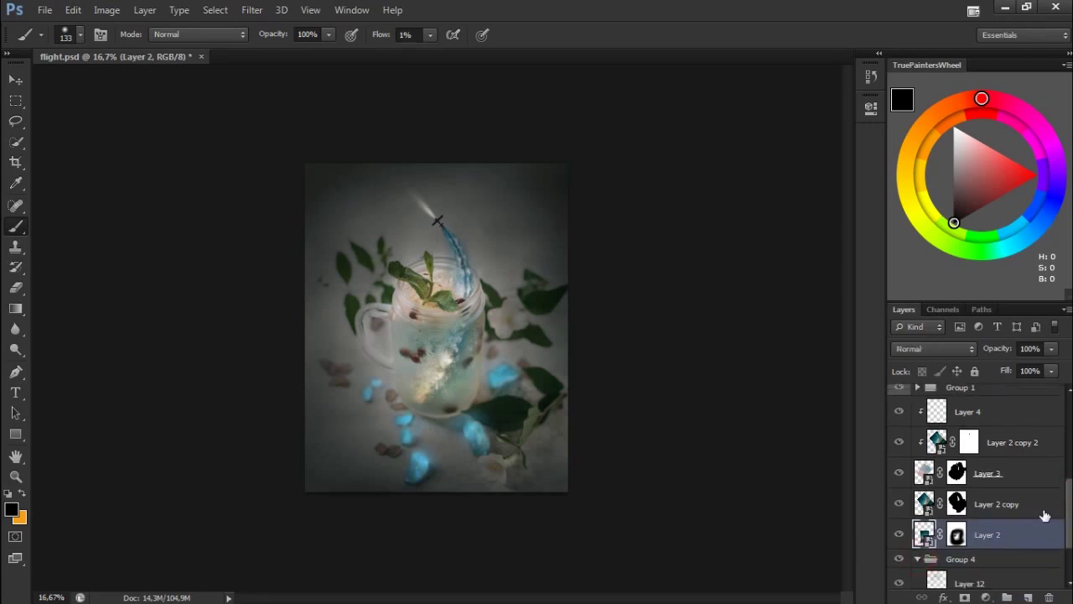
{"action": "left_click", "coordinate": [1007, 503], "text": "shift"}
{"action": "left_click_drag", "start_coordinate": [1007, 469], "coordinate": [965, 508]}
{"action": "left_click", "coordinate": [917, 443]}
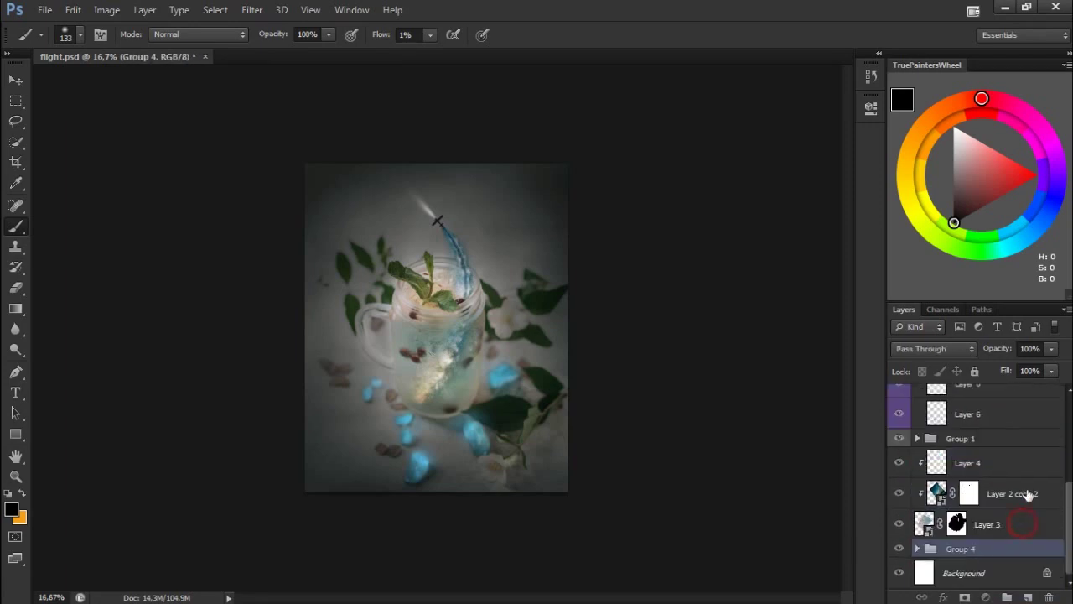
Group Layer 4, Layer 2 copy 2 and Layer 3 into a colour-labelled Group 5
{"action": "left_click", "coordinate": [1013, 525], "text": "shift"}
{"action": "key", "text": "ctrl+g"}
{"action": "right_click", "coordinate": [901, 530]}
{"action": "left_click", "coordinate": [931, 428]}
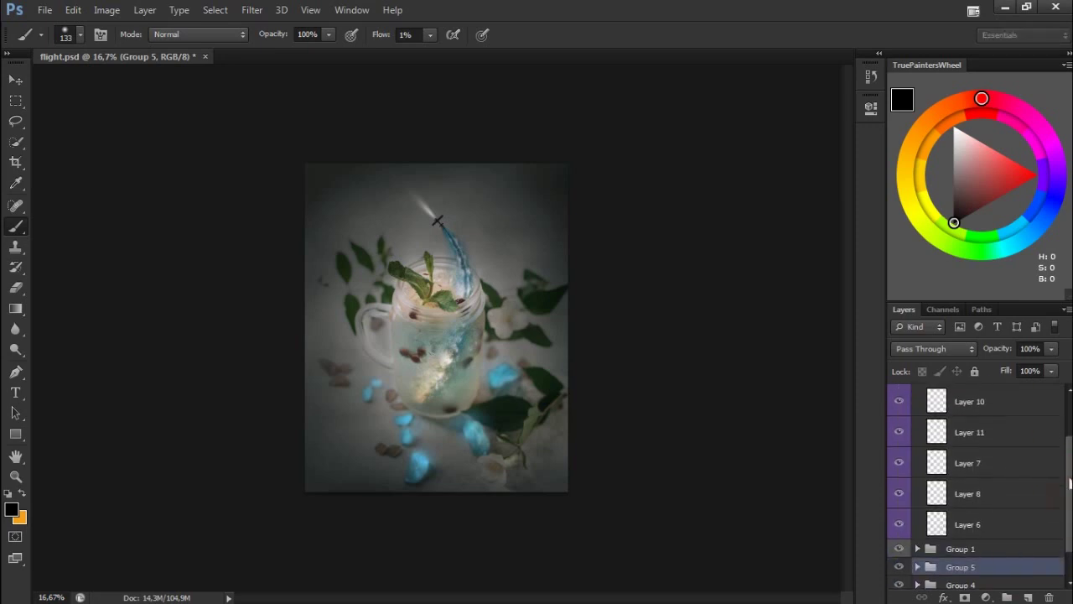
On Layer 11, paint a faint full-strength cyan glow inside the jar, then add a new layer
{"action": "scroll", "coordinate": [1002, 445], "scroll_direction": "up", "scroll_amount": 2}
{"action": "left_click", "coordinate": [1001, 445]}
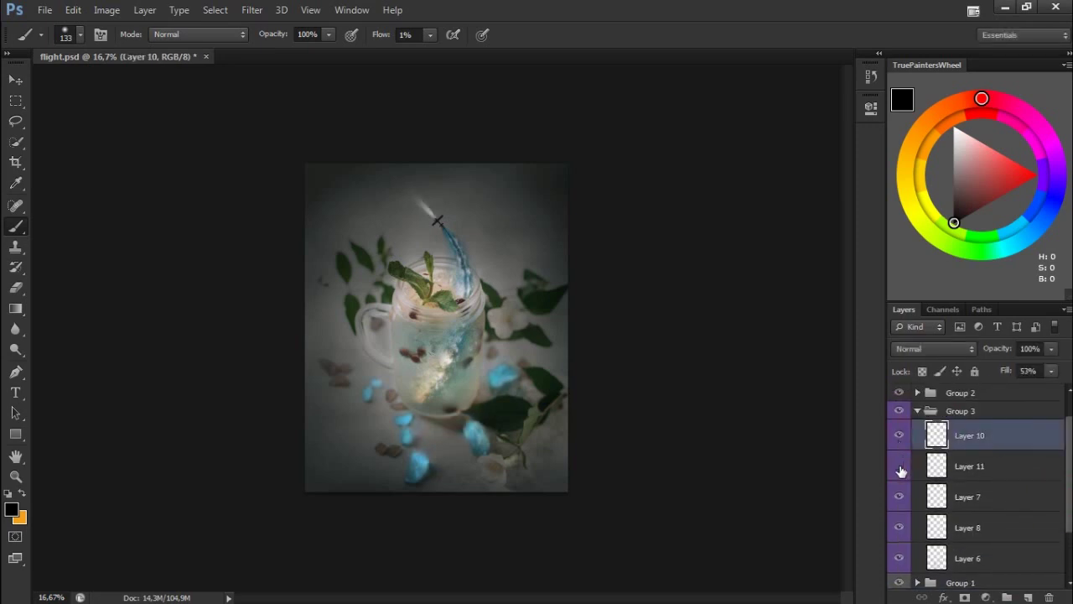
{"action": "left_click", "coordinate": [1004, 468]}
{"action": "left_click", "coordinate": [1020, 242]}
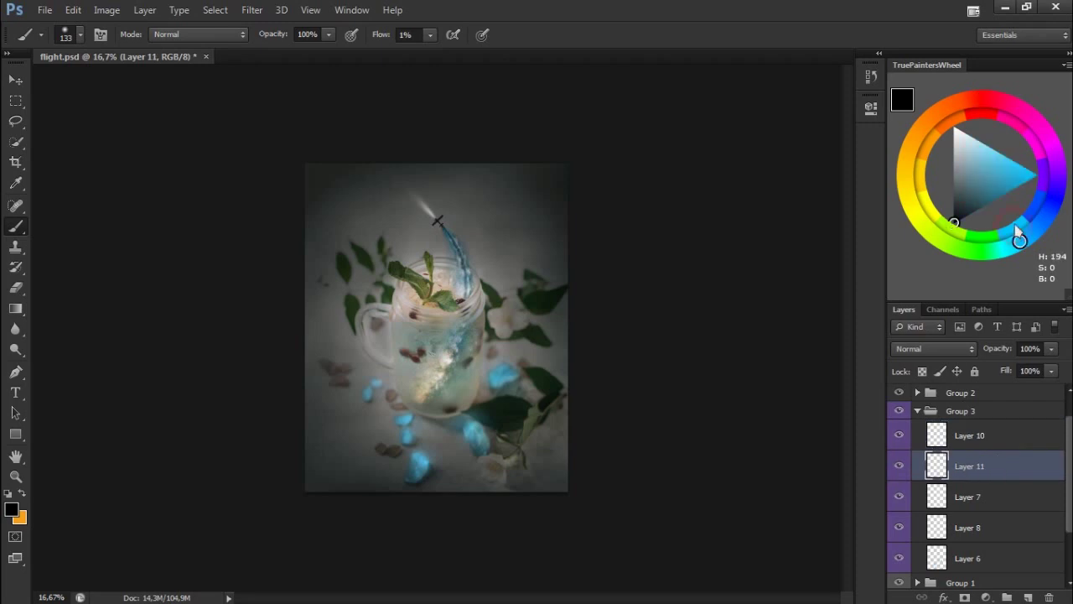
{"action": "left_click", "coordinate": [1038, 175]}
{"action": "key", "text": "ctrl+plus"}
{"action": "key", "text": "ctrl+plus"}
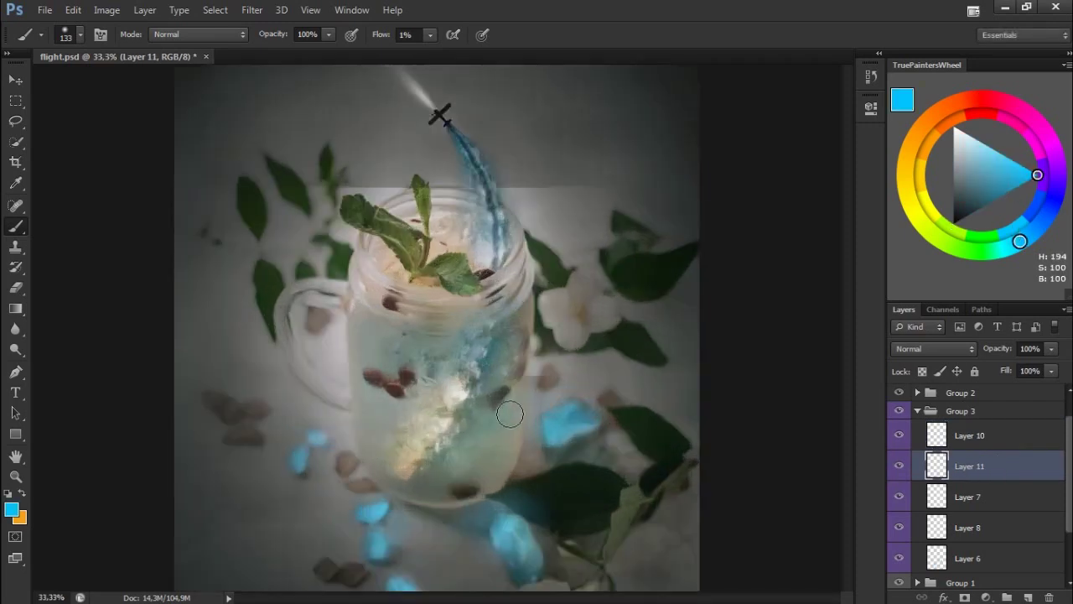
{"action": "left_click_drag", "start_coordinate": [510, 412], "coordinate": [491, 324]}
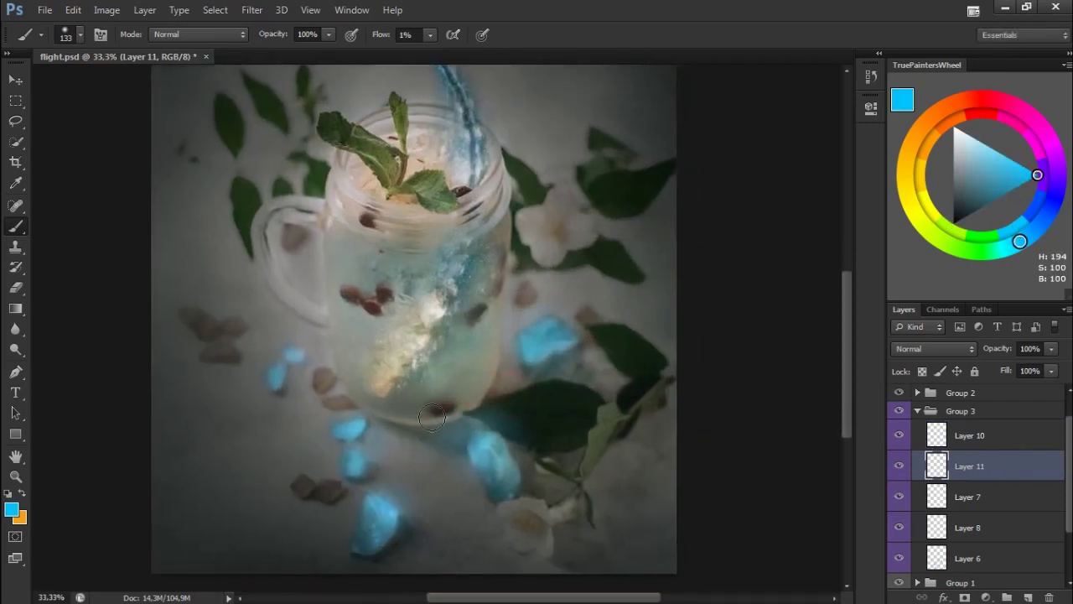
{"action": "left_click_drag", "start_coordinate": [374, 431], "coordinate": [449, 394]}
{"action": "key", "text": "x"}
{"action": "key", "text": "ctrl+shift+alt+n"}
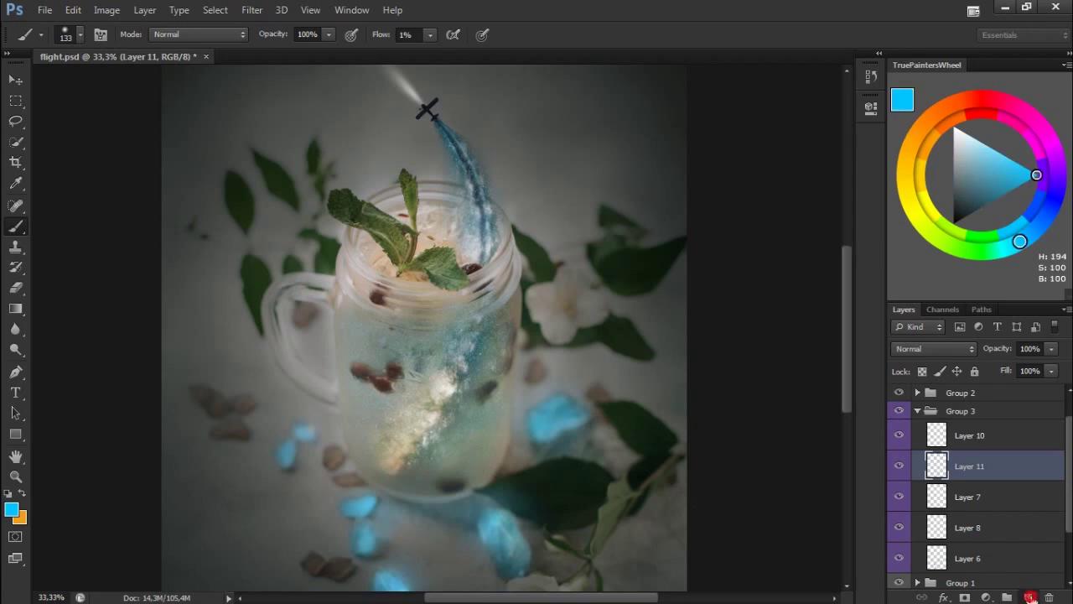
Paint a soft orange glow across the jar on Layer 13
{"action": "left_click_drag", "start_coordinate": [402, 425], "coordinate": [412, 452]}
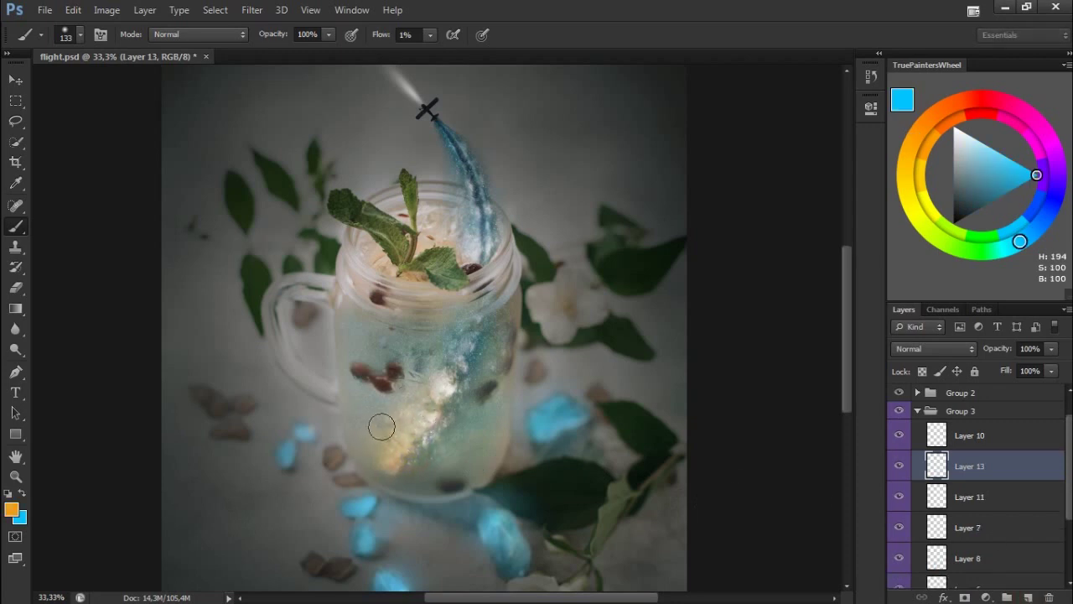
{"action": "left_click_drag", "start_coordinate": [388, 424], "coordinate": [372, 444]}
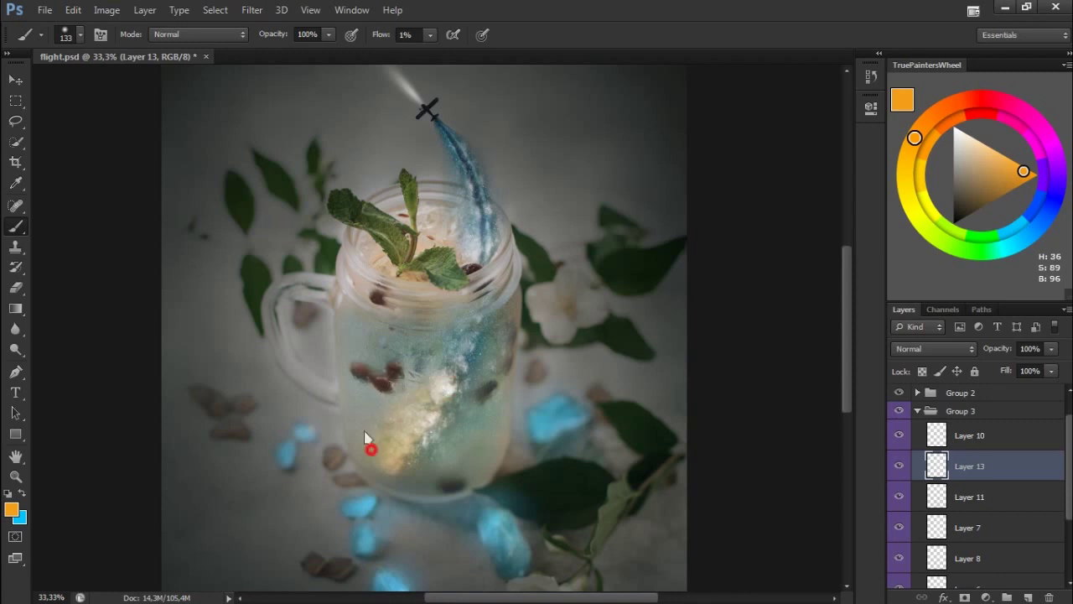
{"action": "left_click_drag", "start_coordinate": [372, 401], "coordinate": [386, 389]}
Paint faint cyan glow in the jar's middle and lower part on Layer 11
{"action": "left_click", "coordinate": [985, 500]}
{"action": "key", "text": "x"}
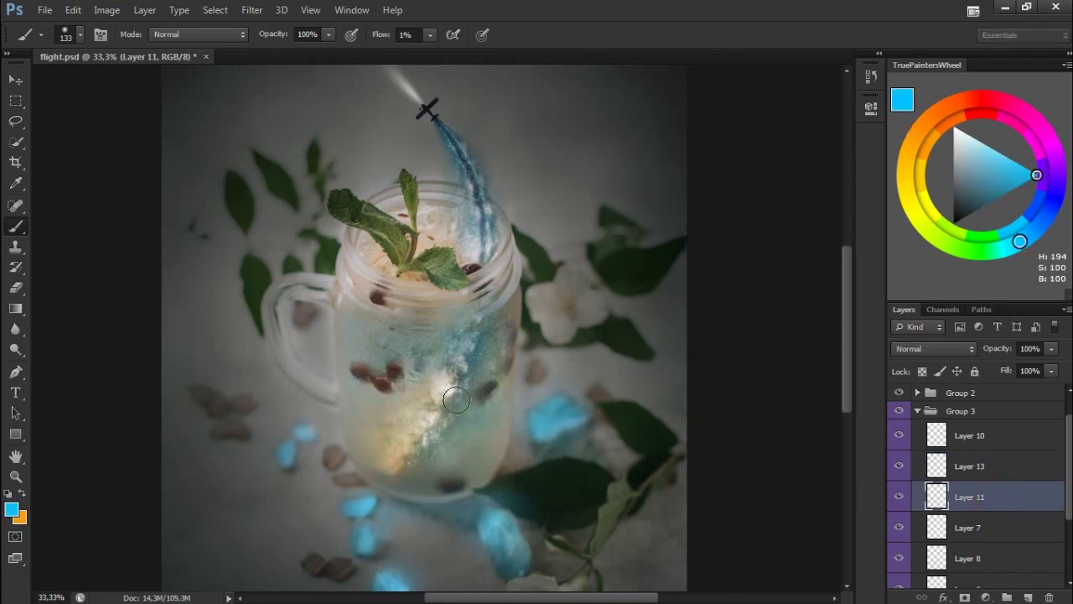
{"action": "left_click_drag", "start_coordinate": [443, 456], "coordinate": [472, 406]}
{"action": "left_click_drag", "start_coordinate": [476, 451], "coordinate": [484, 452]}
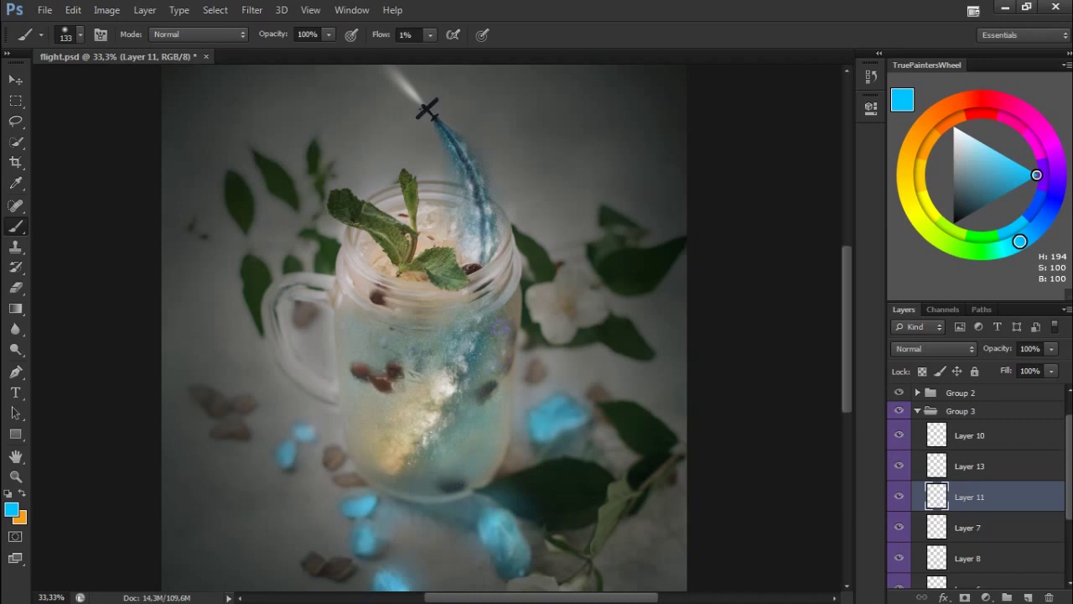
{"action": "left_click", "coordinate": [495, 313]}
Add more orange glow to the jar's middle and lower left on Layer 13
{"action": "left_click", "coordinate": [981, 466]}
{"action": "key", "text": "x"}
{"action": "left_click_drag", "start_coordinate": [389, 382], "coordinate": [444, 336]}
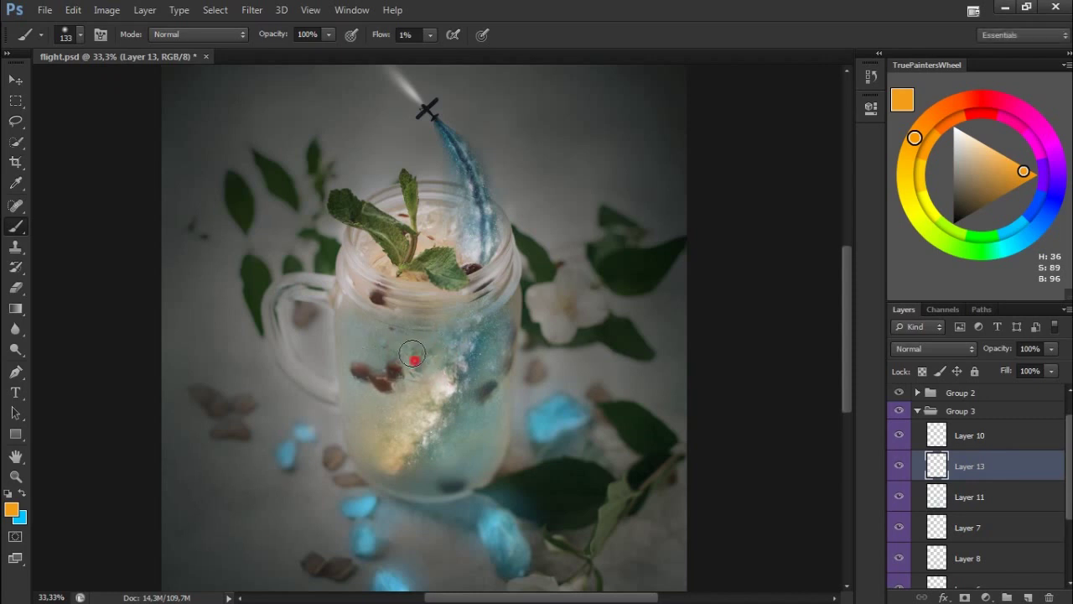
{"action": "left_click", "coordinate": [382, 407]}
{"action": "left_click_drag", "start_coordinate": [431, 352], "coordinate": [387, 380]}
Try moving Layer 7 above Layer 13, undo it, and brush again on Layer 13
{"action": "left_click_drag", "start_coordinate": [1068, 462], "coordinate": [1070, 474]}
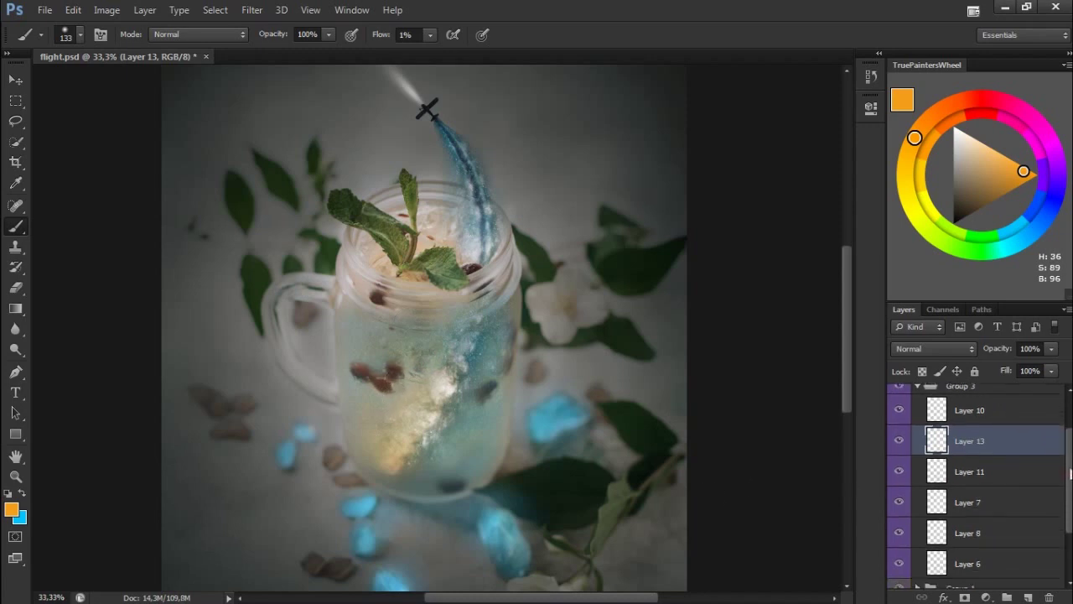
{"action": "left_click_drag", "start_coordinate": [977, 503], "coordinate": [987, 441]}
{"action": "key", "text": "ctrl+z"}
{"action": "key", "text": "ctrl+z"}
{"action": "left_click", "coordinate": [987, 416]}
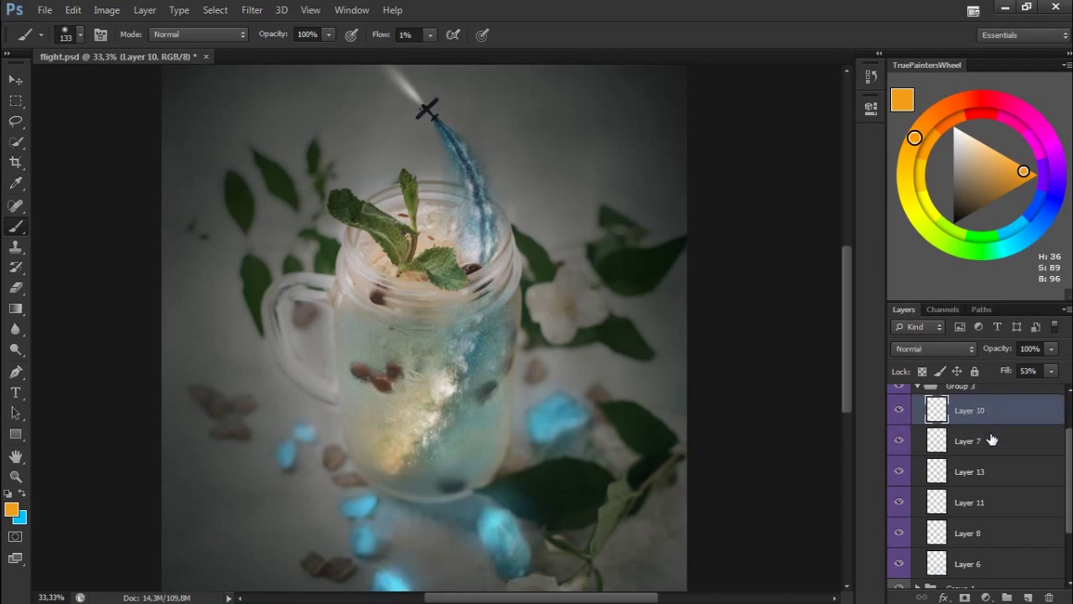
{"action": "key", "text": "ctrl+z"}
{"action": "key", "text": "ctrl+z"}
{"action": "left_click", "coordinate": [899, 472]}
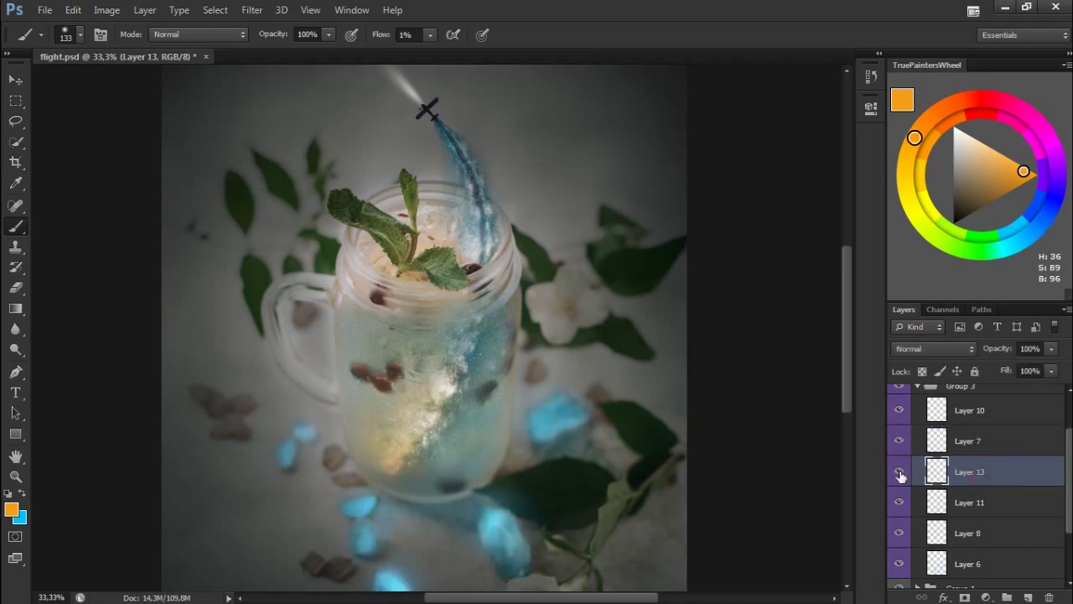
{"action": "left_click_drag", "start_coordinate": [497, 330], "coordinate": [536, 378]}
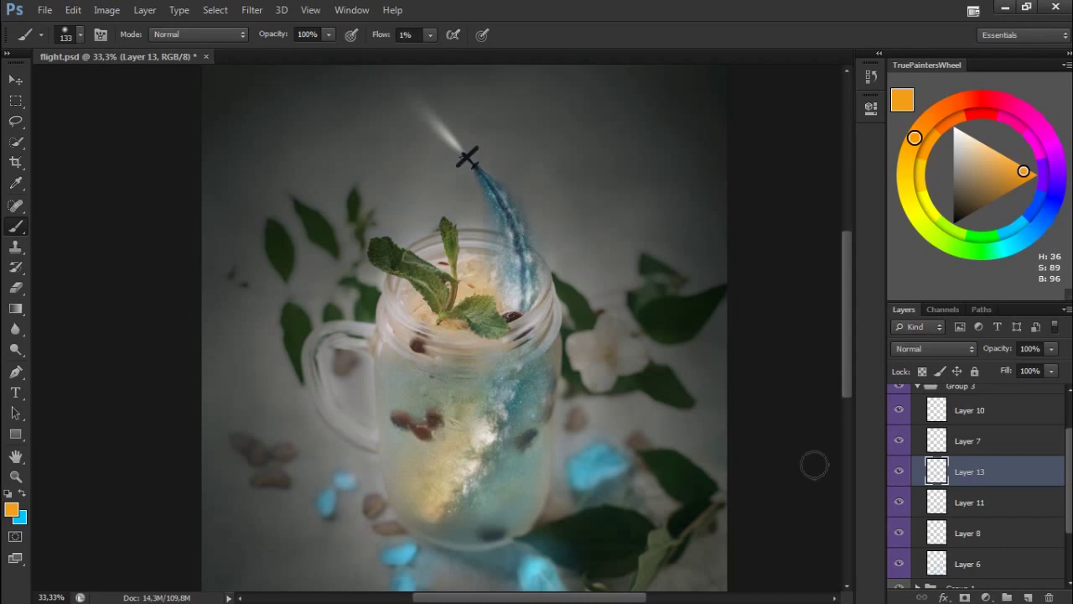
On Layer 11, extend the blue plane trail down to the jar rim and strengthen it
{"action": "left_click", "coordinate": [965, 502]}
{"action": "key", "text": "x"}
{"action": "left_click_drag", "start_coordinate": [535, 223], "coordinate": [541, 323]}
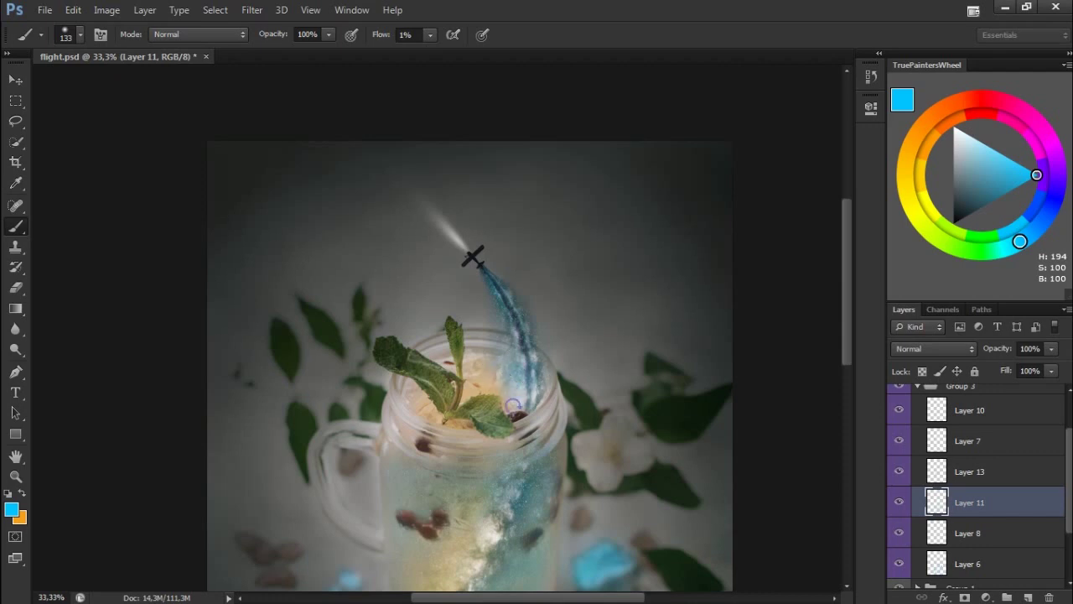
{"action": "left_click_drag", "start_coordinate": [525, 372], "coordinate": [528, 401]}
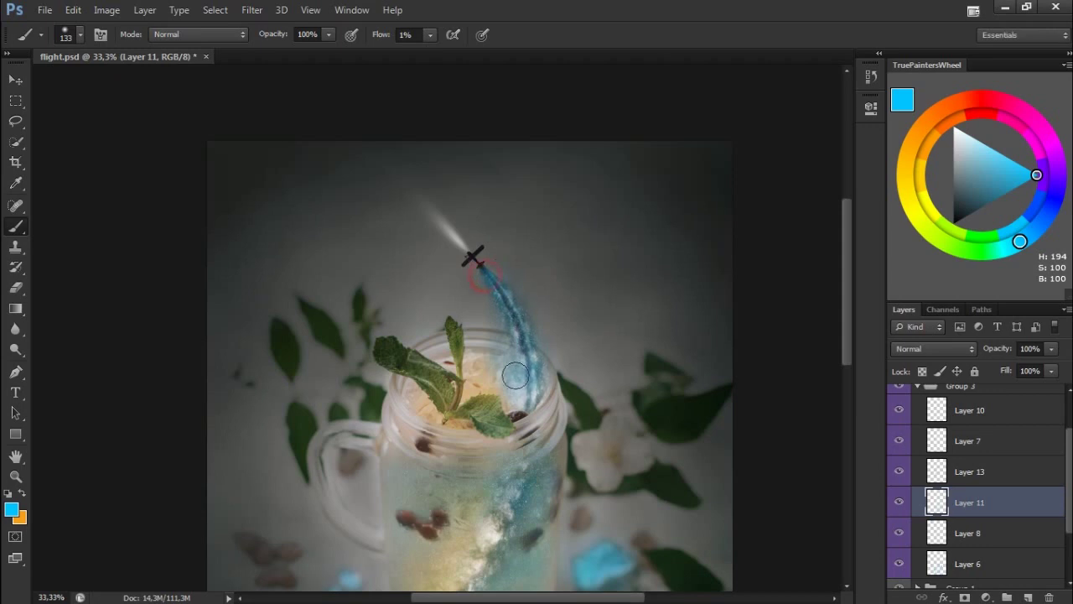
{"action": "left_click_drag", "start_coordinate": [485, 293], "coordinate": [483, 278]}
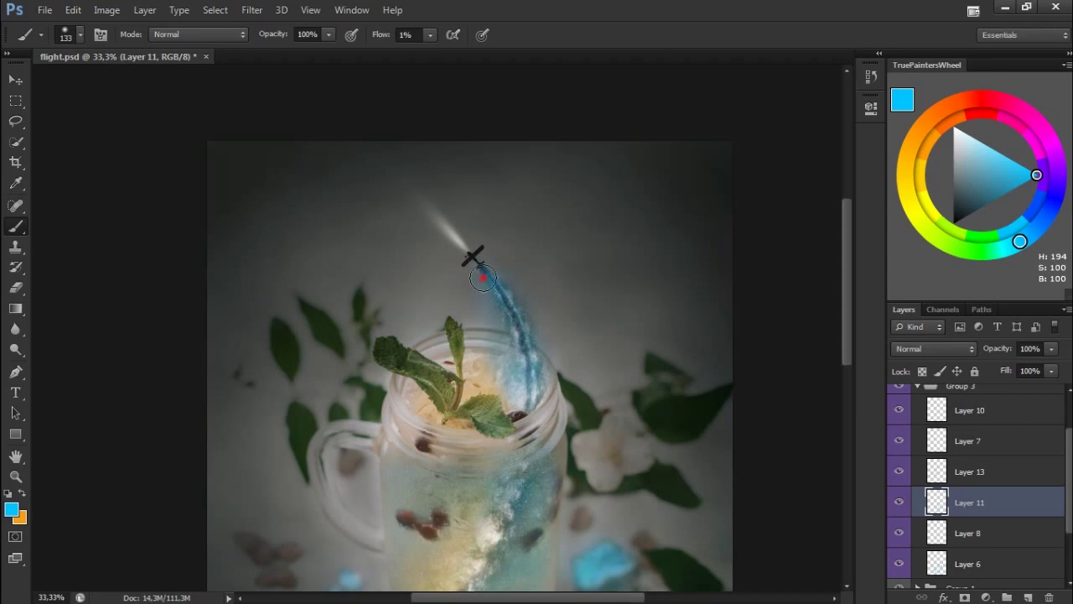
{"action": "left_click", "coordinate": [487, 332]}
{"action": "scroll", "coordinate": [1069, 446], "scroll_direction": "up", "scroll_amount": 2}
{"action": "left_click", "coordinate": [996, 446]}
Add a new layer above Group 3 and set an 825 px brush at 10% flow
{"action": "key", "text": "ctrl+shift+alt+n"}
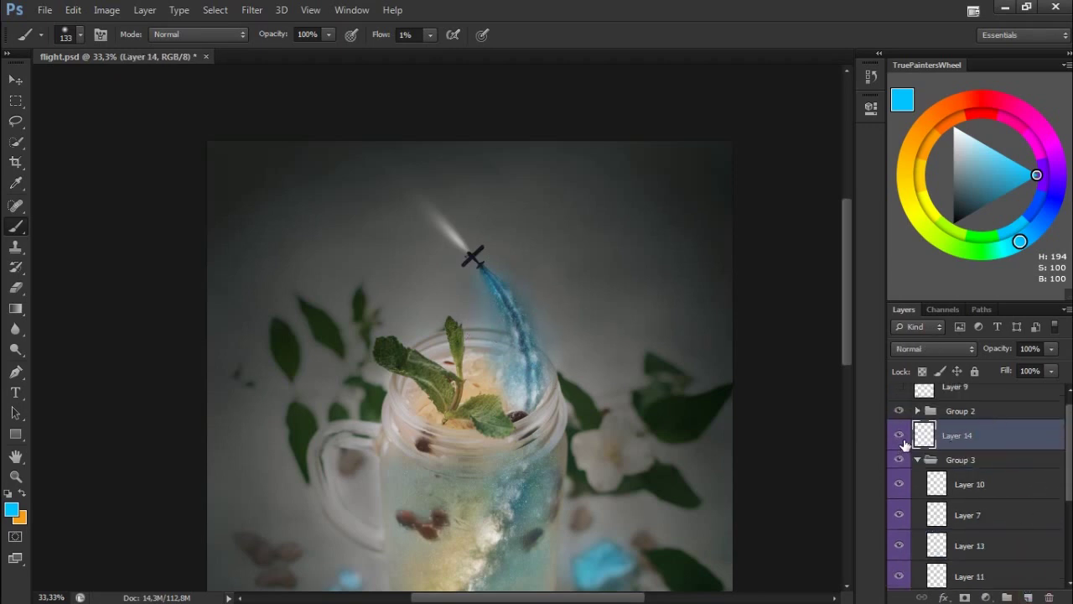
{"action": "key", "text": "ctrl+minus"}
{"action": "key", "text": "ctrl+minus"}
{"action": "right_click", "coordinate": [497, 335]}
{"action": "left_click_drag", "start_coordinate": [553, 369], "coordinate": [648, 376]}
{"action": "left_click", "coordinate": [408, 35]}
{"action": "type", "text": "10"}
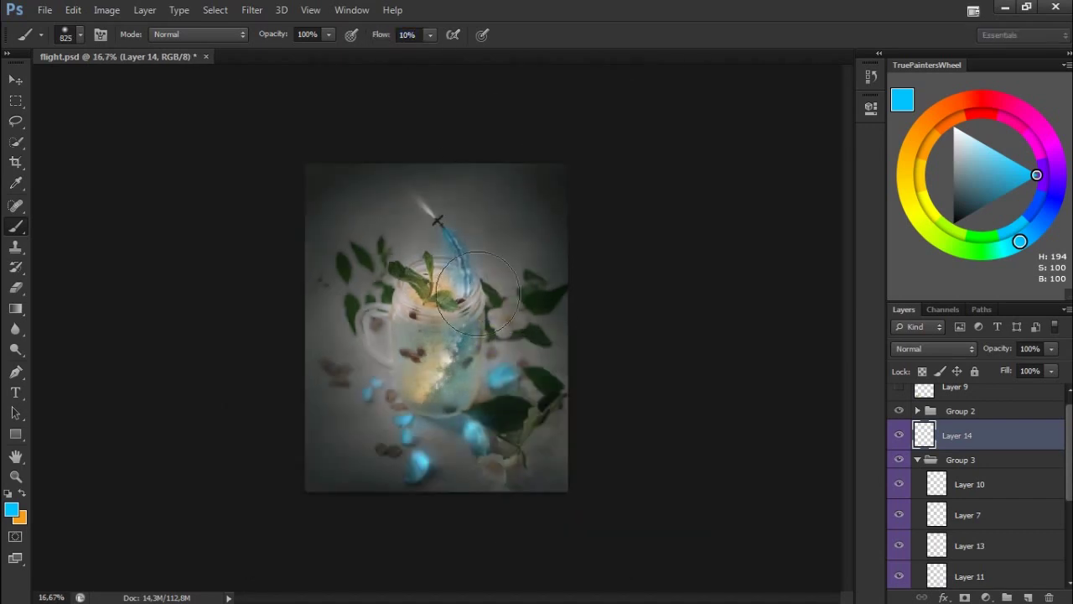
Resize the brush to 401 px and lower its flow to 3%
{"action": "right_click", "coordinate": [514, 286]}
{"action": "type", "text": "401"}
{"action": "key", "text": "Return"}
{"action": "left_click", "coordinate": [407, 35]}
{"action": "type", "text": "6"}
{"action": "key", "text": "Return"}
{"action": "left_click", "coordinate": [408, 35]}
{"action": "type", "text": "3"}
{"action": "key", "text": "Return"}
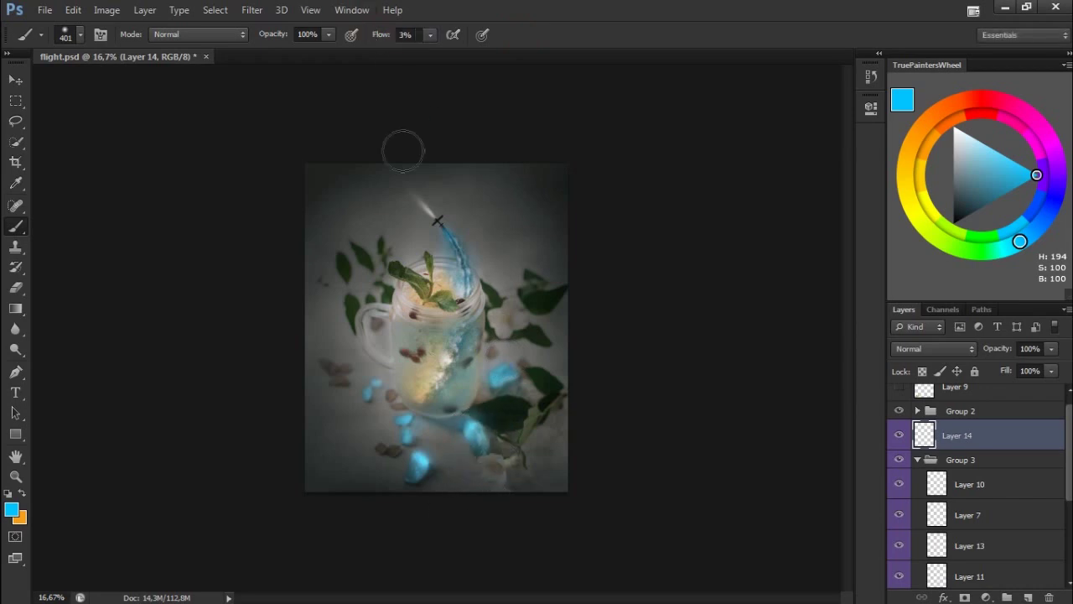
Set Layer 14 to Color blend mode and tint the leaves and pebbles blue
{"action": "left_click_drag", "start_coordinate": [507, 421], "coordinate": [496, 438]}
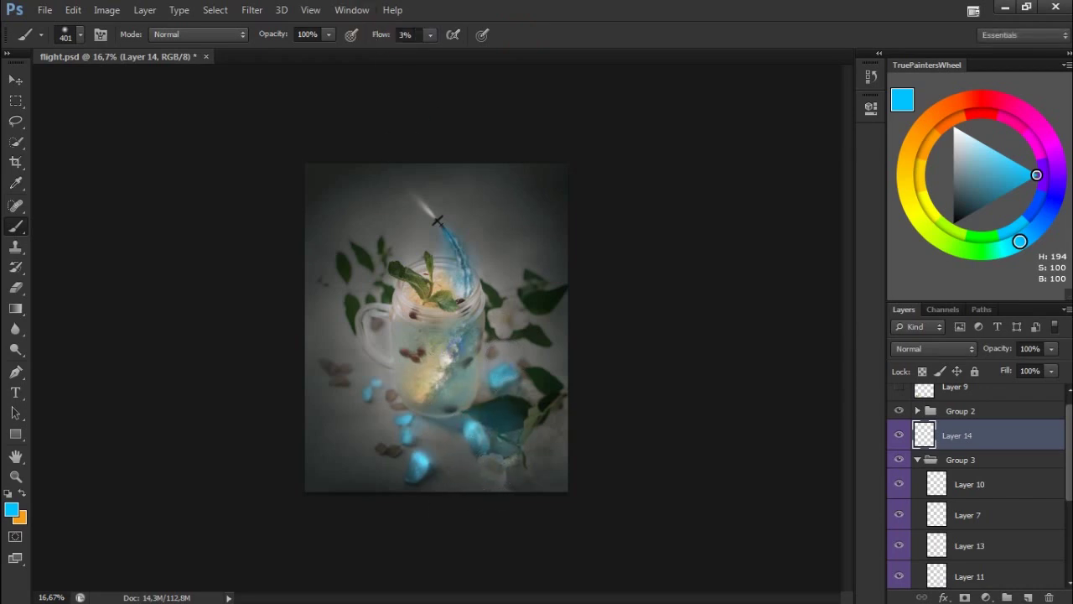
{"action": "left_click", "coordinate": [933, 348]}
{"action": "left_click", "coordinate": [923, 387]}
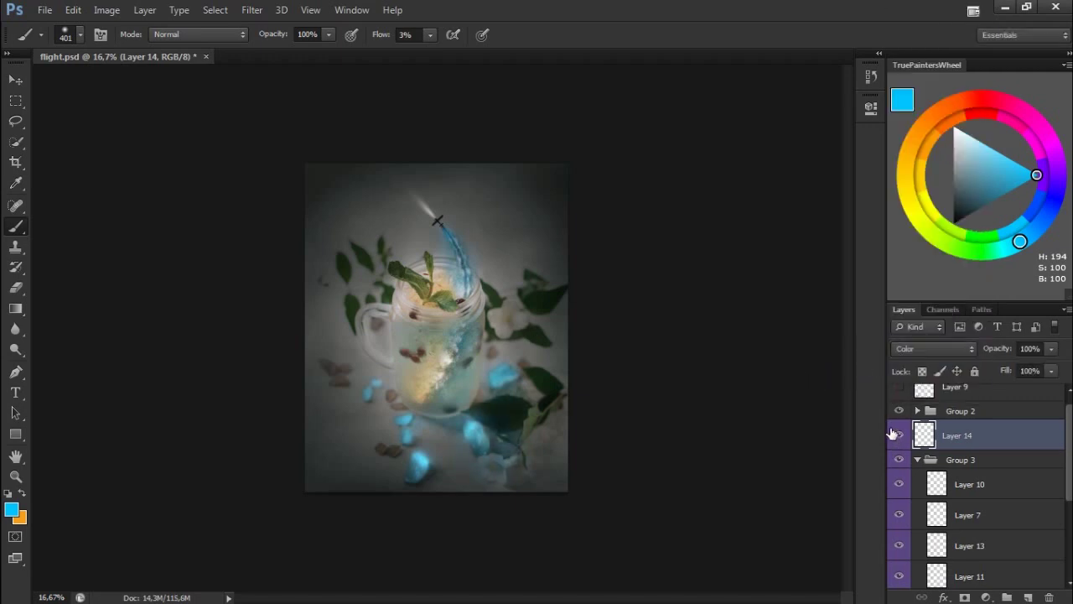
{"action": "left_click_drag", "start_coordinate": [430, 445], "coordinate": [461, 415]}
Adjust the brush through 187 px to 825 px at 1% flow
{"action": "right_click", "coordinate": [457, 395]}
{"action": "type", "text": "187"}
{"action": "key", "text": "Return"}
{"action": "left_click_drag", "start_coordinate": [379, 34], "coordinate": [373, 38]}
{"action": "right_click", "coordinate": [408, 316]}
{"action": "left_click", "coordinate": [596, 384]}
{"action": "key", "text": "Return"}
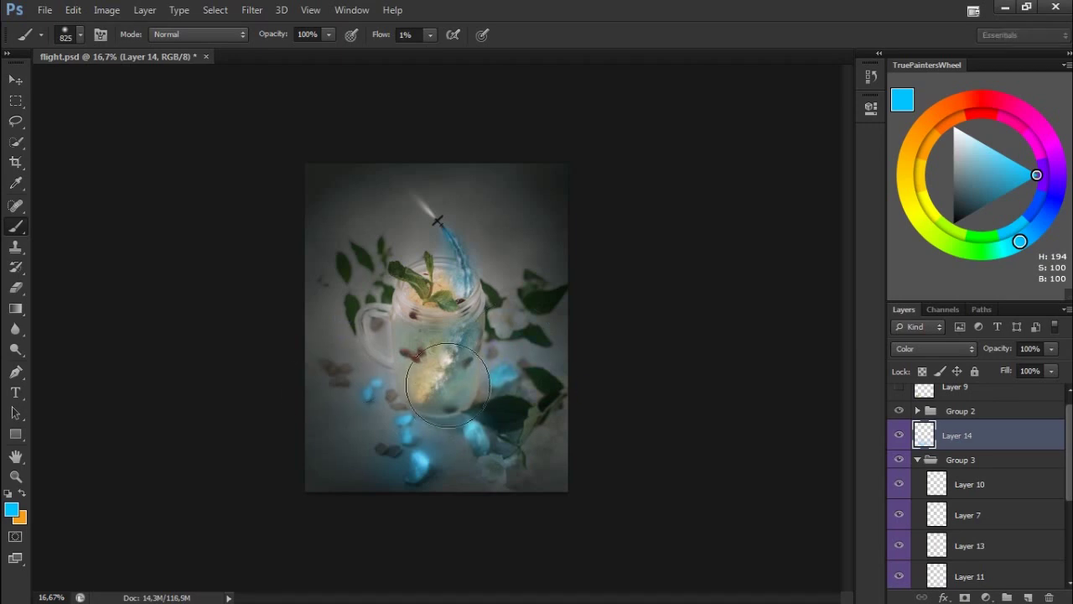
Resize the brush to 391 px, return to cyan, and select Layer 10
{"action": "key", "text": "x"}
{"action": "right_click", "coordinate": [493, 345]}
{"action": "left_click_drag", "start_coordinate": [597, 379], "coordinate": [635, 382]}
{"action": "key", "text": "Return"}
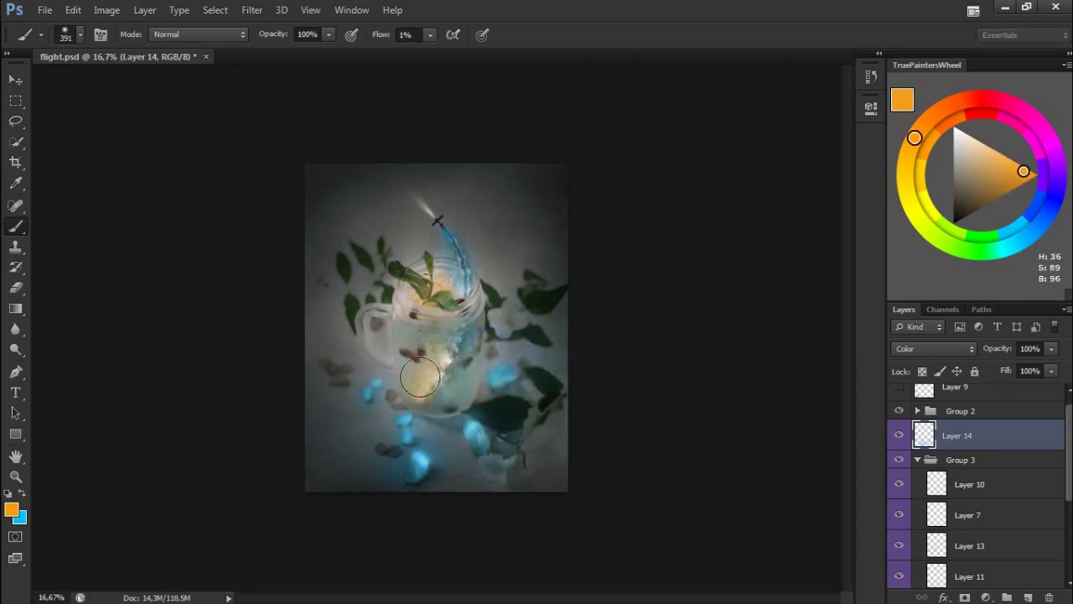
{"action": "key", "text": "x"}
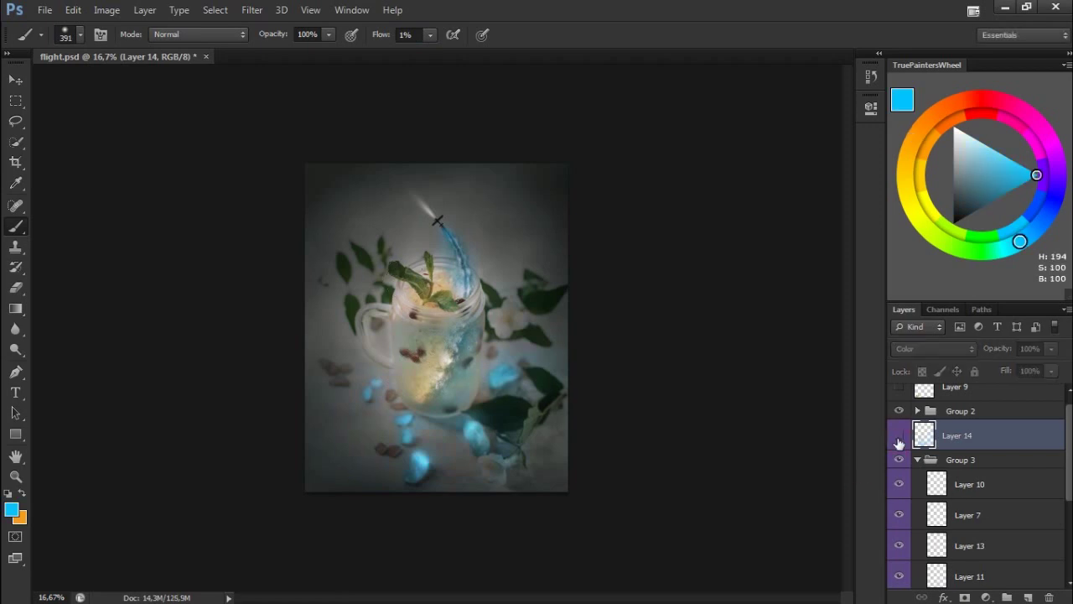
{"action": "left_click", "coordinate": [900, 487]}
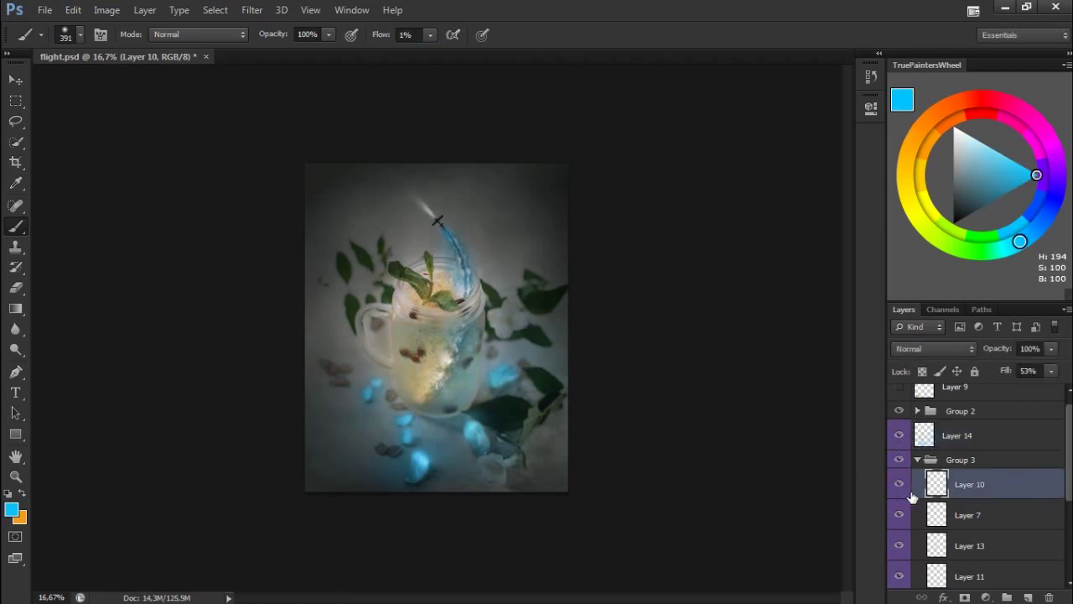
{"action": "key", "text": "ctrl+0"}
{"action": "scroll", "coordinate": [906, 478], "scroll_direction": "down", "scroll_amount": 1}
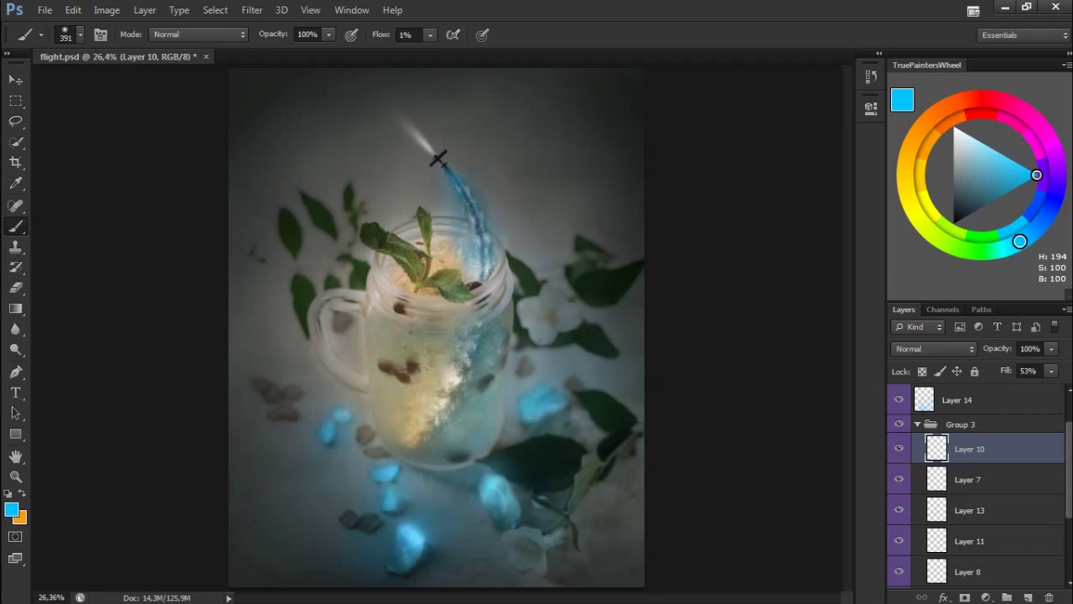
Select Layer 7, set the paint colour to white and the brush to 91 px
{"action": "scroll", "coordinate": [900, 485], "scroll_direction": "down", "scroll_amount": 1}
{"action": "left_click", "coordinate": [973, 455]}
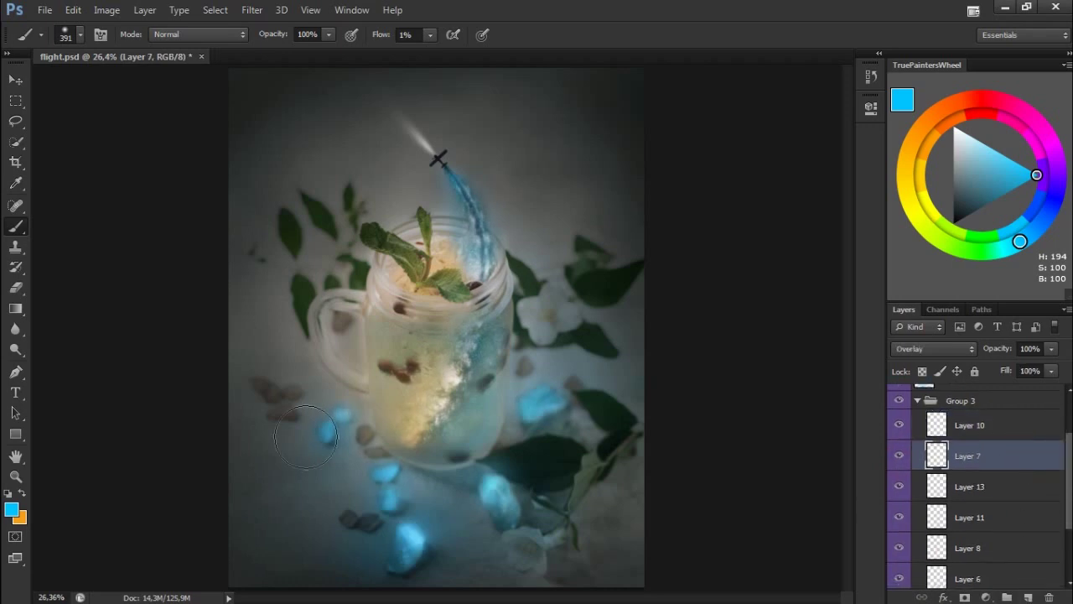
{"action": "left_click", "coordinate": [955, 128]}
{"action": "right_click", "coordinate": [612, 395]}
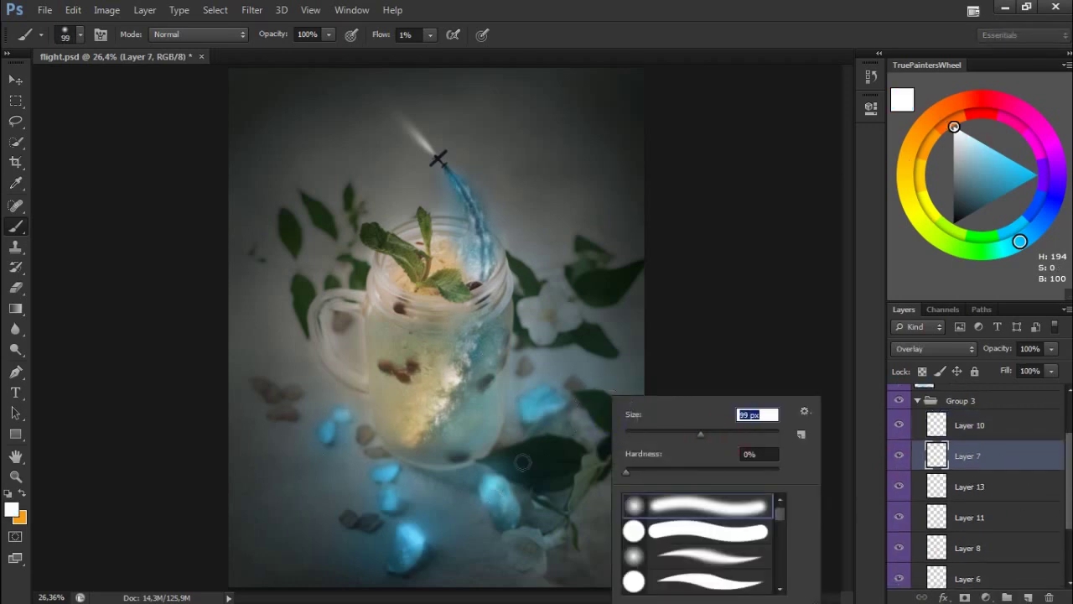
{"action": "type", "text": "91"}
{"action": "key", "text": "Return"}
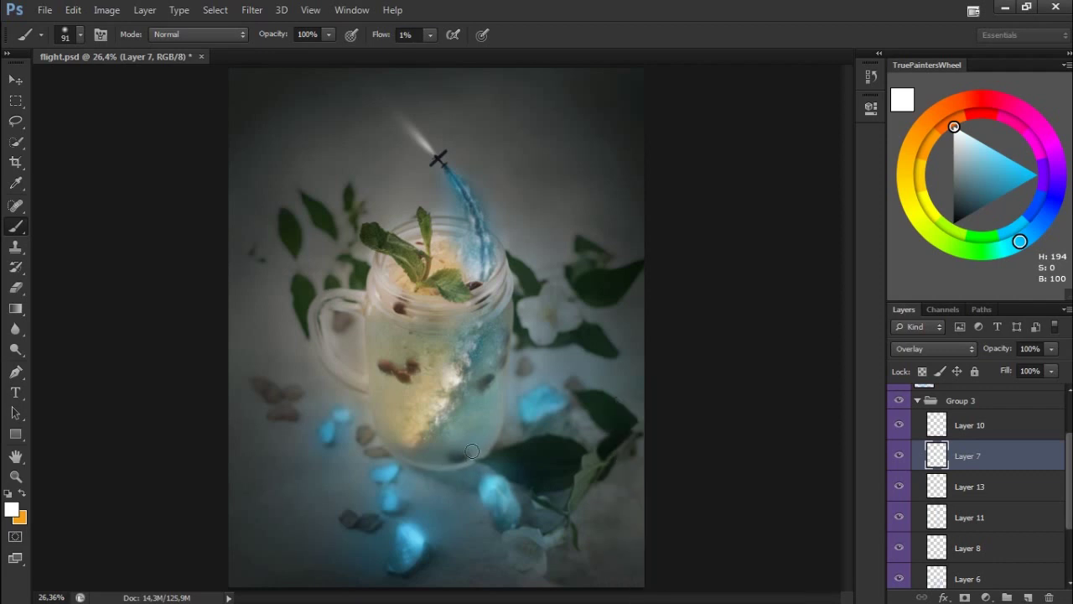
Create Layer 15, move it out of Group 3 and place it below Layer 14
{"action": "scroll", "coordinate": [1043, 453], "scroll_direction": "up", "scroll_amount": 1}
{"action": "left_click", "coordinate": [1014, 430]}
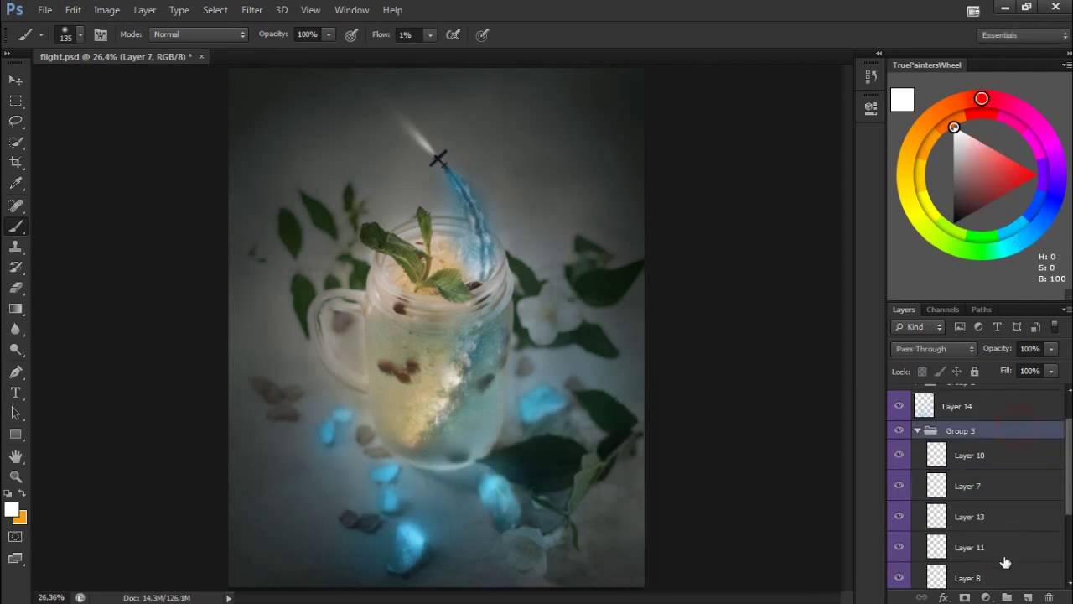
{"action": "left_click", "coordinate": [1029, 597]}
{"action": "left_click_drag", "start_coordinate": [999, 443], "coordinate": [996, 393]}
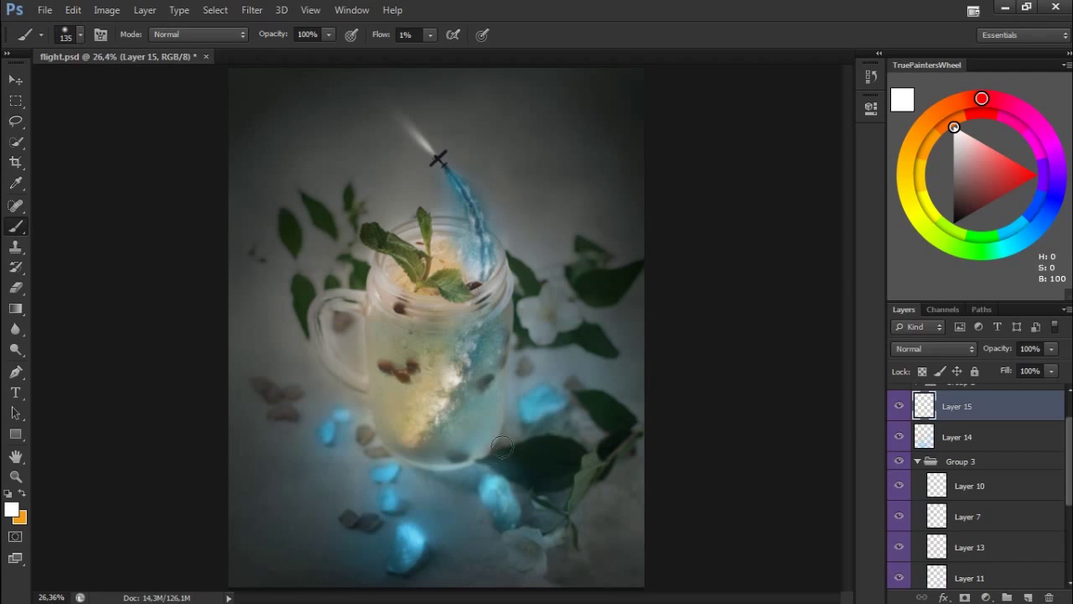
{"action": "mouse_move", "coordinate": [501, 446]}
{"action": "left_mouse_down"}
{"action": "mouse_move", "coordinate": [544, 483]}
{"action": "mouse_move", "coordinate": [528, 464]}
{"action": "mouse_move", "coordinate": [477, 452]}
{"action": "left_mouse_up"}
{"action": "key", "text": "ctrl+z"}
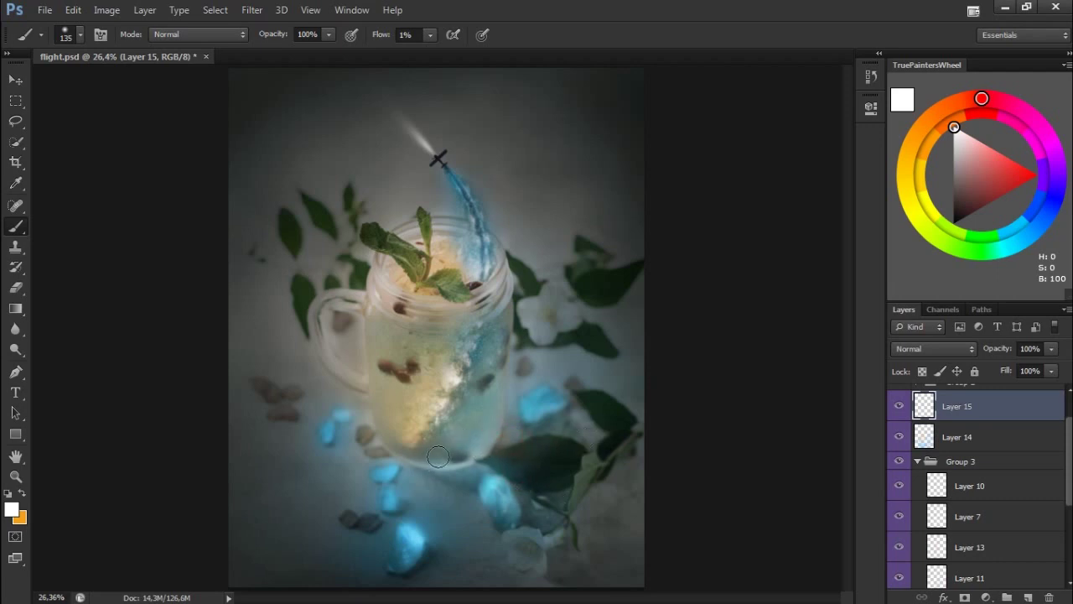
{"action": "left_click_drag", "start_coordinate": [965, 406], "coordinate": [969, 439]}
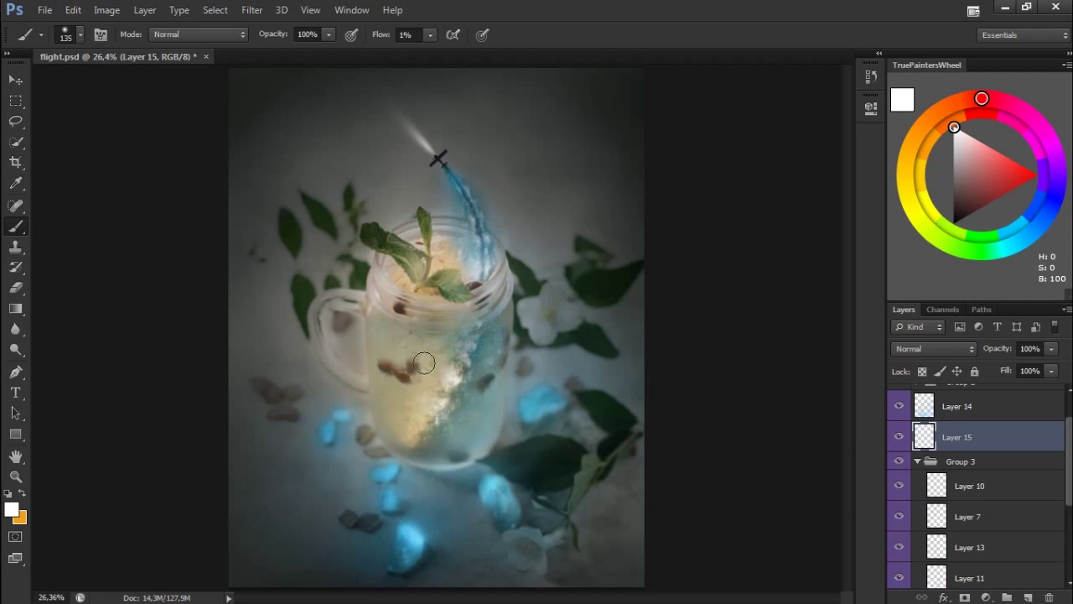
Brush faint white light over the jar and, at 71 px, along the blue trail
{"action": "left_click_drag", "start_coordinate": [357, 264], "coordinate": [382, 247]}
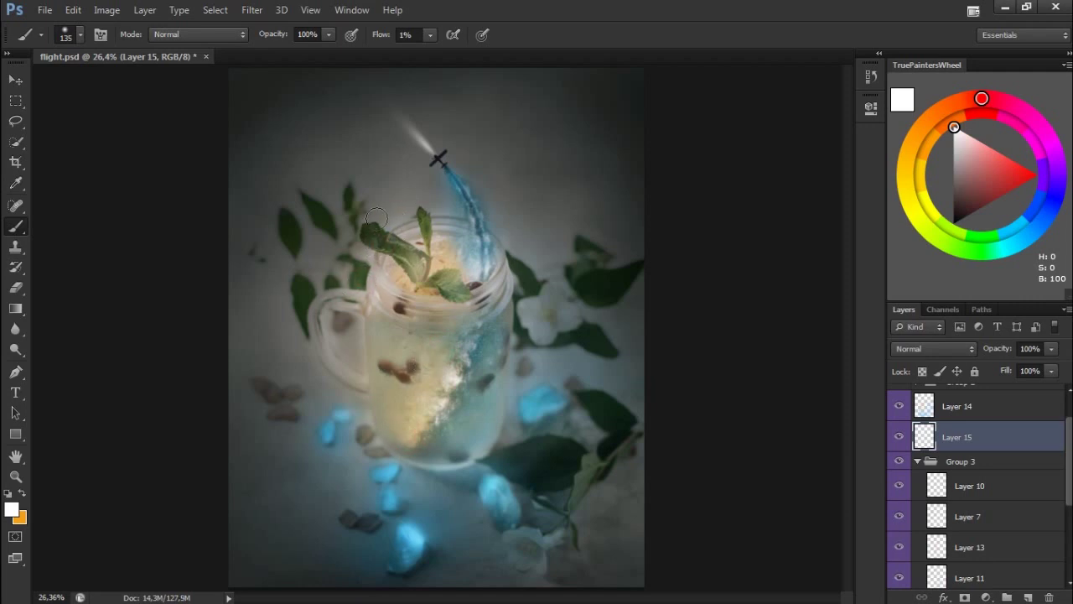
{"action": "left_click_drag", "start_coordinate": [414, 210], "coordinate": [436, 214]}
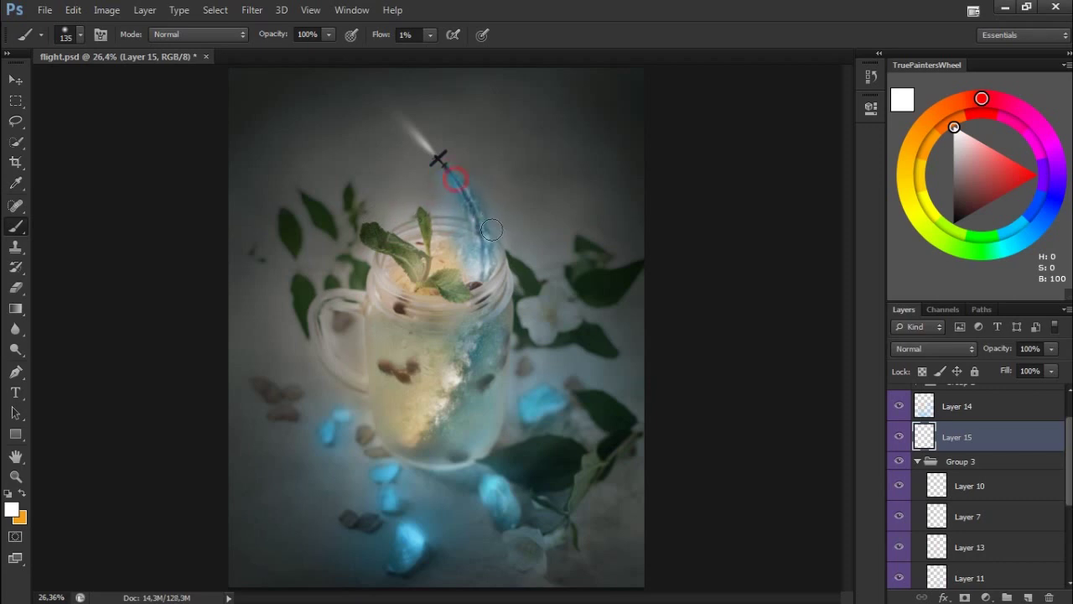
{"action": "right_click", "coordinate": [530, 239]}
{"action": "type", "text": "71"}
{"action": "key", "text": "Return"}
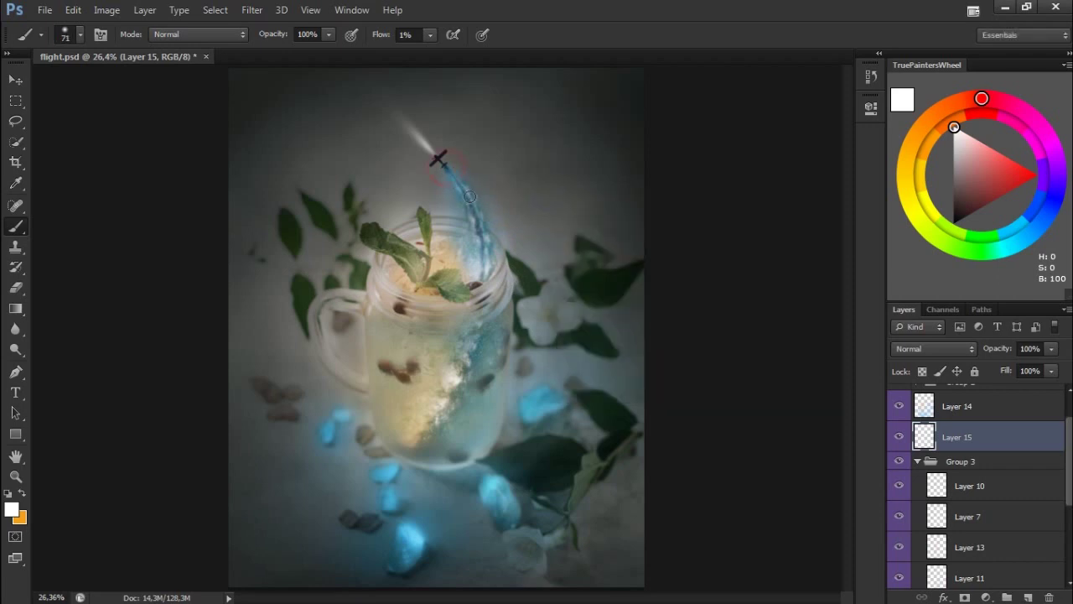
{"action": "left_click_drag", "start_coordinate": [482, 268], "coordinate": [478, 278]}
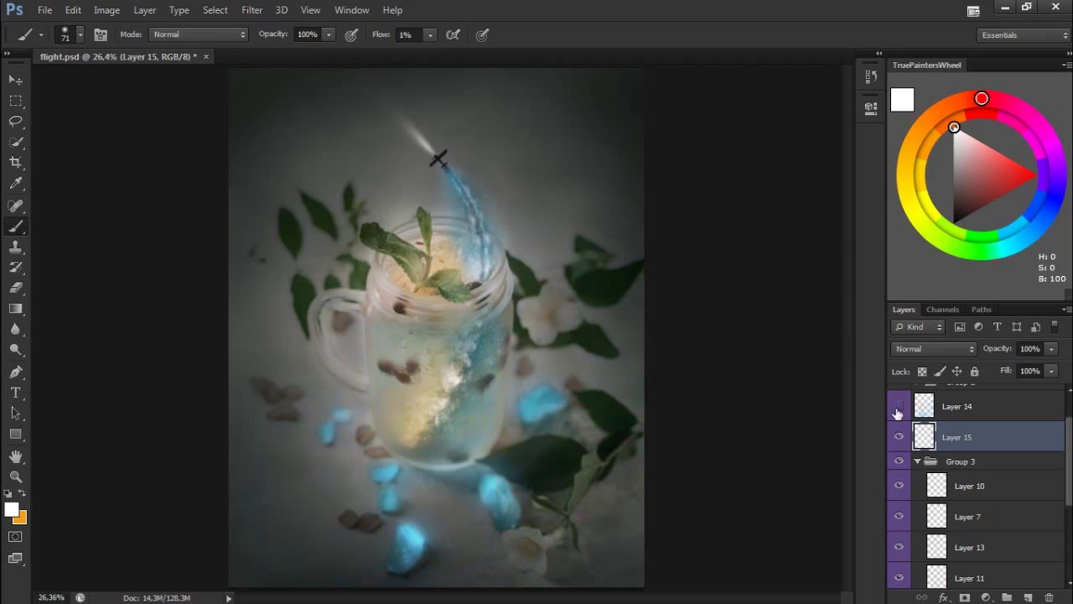
{"action": "left_click", "coordinate": [993, 410]}
{"action": "key", "text": "ctrl+minus"}
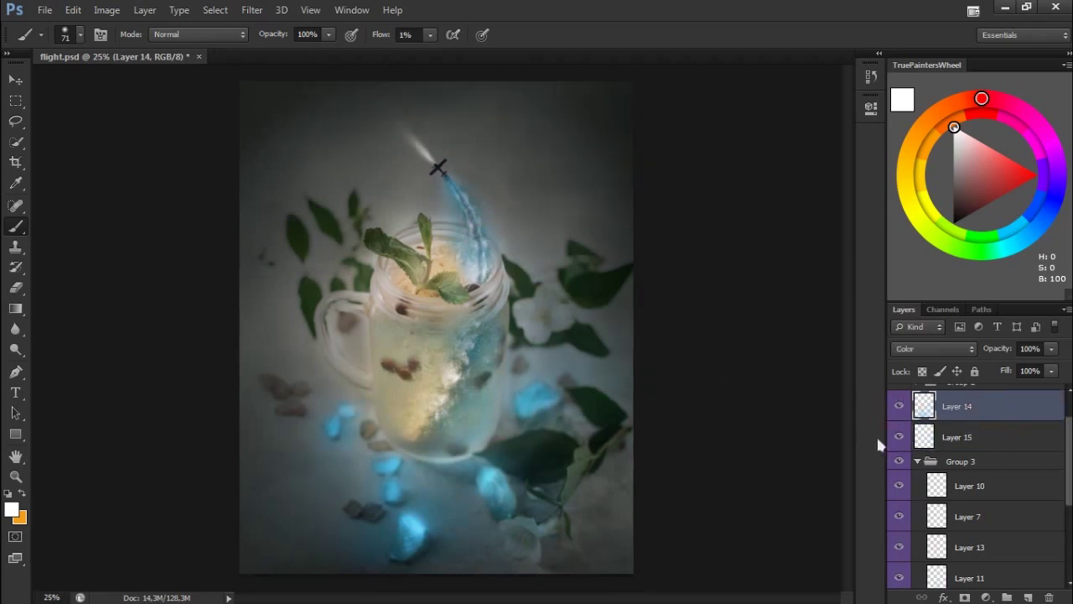
Pick a cyan-blue foreground colour and enlarge the brush to 659 px
{"action": "key", "text": "ctrl+minus"}
{"action": "left_click", "coordinate": [1018, 239]}
{"action": "left_click", "coordinate": [1038, 175]}
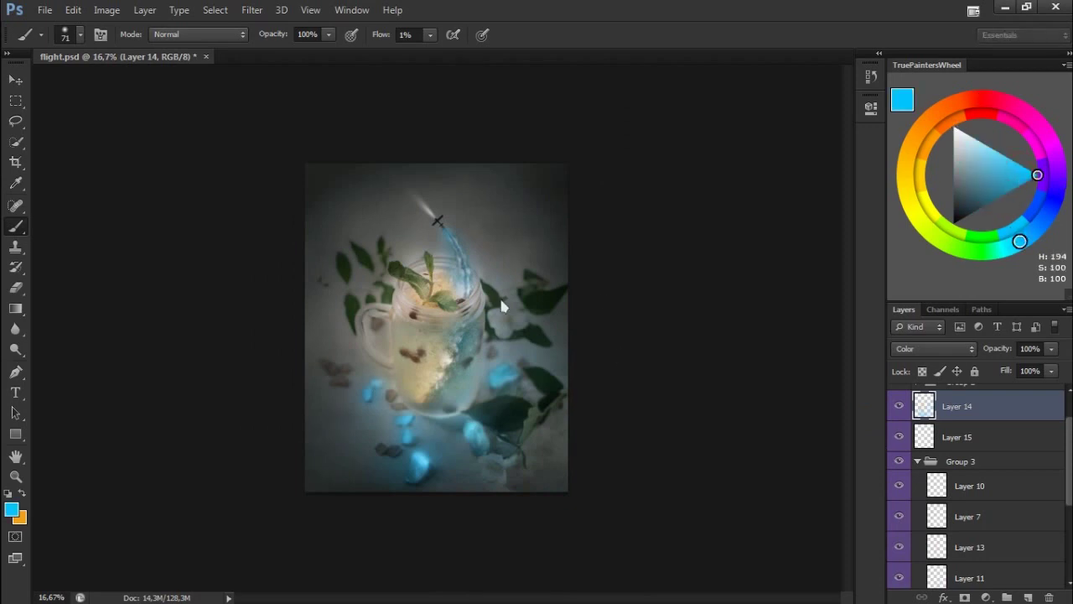
{"action": "right_click", "coordinate": [500, 296]}
{"action": "left_click_drag", "start_coordinate": [573, 276], "coordinate": [621, 276]}
{"action": "key", "text": "Return"}
Compare Layers 14 and 15, then paint white over the water streak on Layer 15
{"action": "left_click", "coordinate": [899, 406]}
{"action": "left_click", "coordinate": [957, 437]}
{"action": "left_click", "coordinate": [899, 437]}
{"action": "left_click", "coordinate": [899, 437]}
{"action": "left_click", "coordinate": [954, 127]}
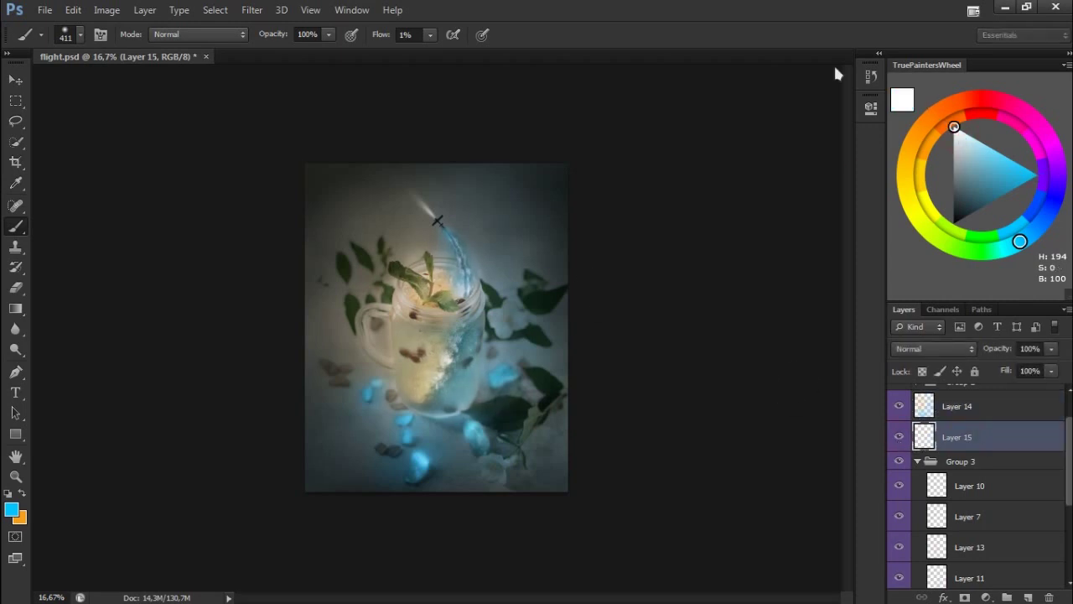
{"action": "left_click_drag", "start_coordinate": [434, 233], "coordinate": [455, 232]}
Set the brush to 174 px, then select Layer 7 and toggle it to check
{"action": "right_click", "coordinate": [486, 207]}
{"action": "double_click", "coordinate": [645, 222]}
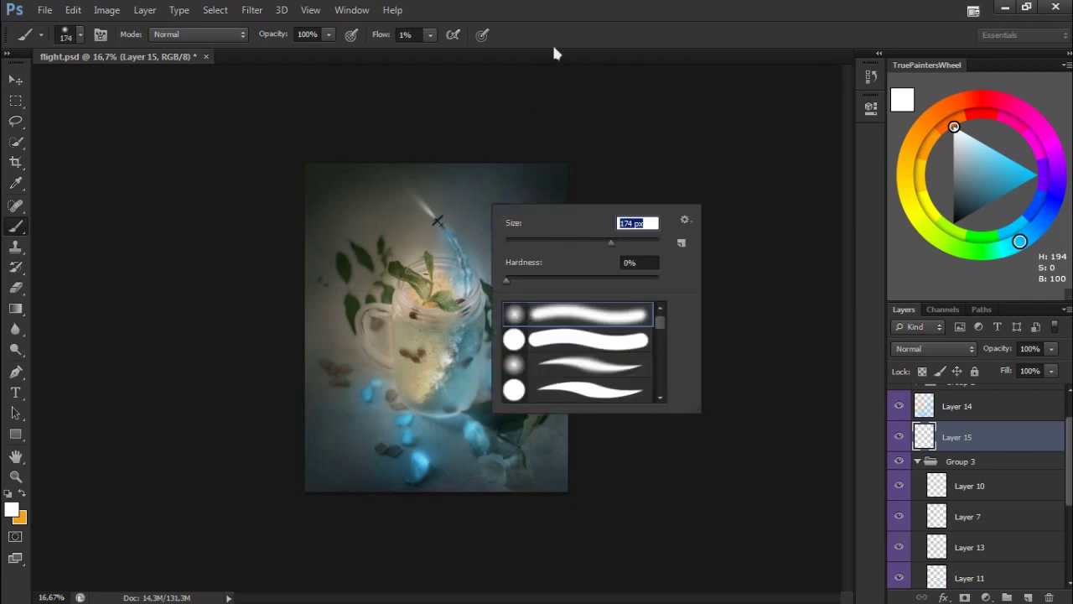
{"action": "type", "text": "174"}
{"action": "key", "text": "Return"}
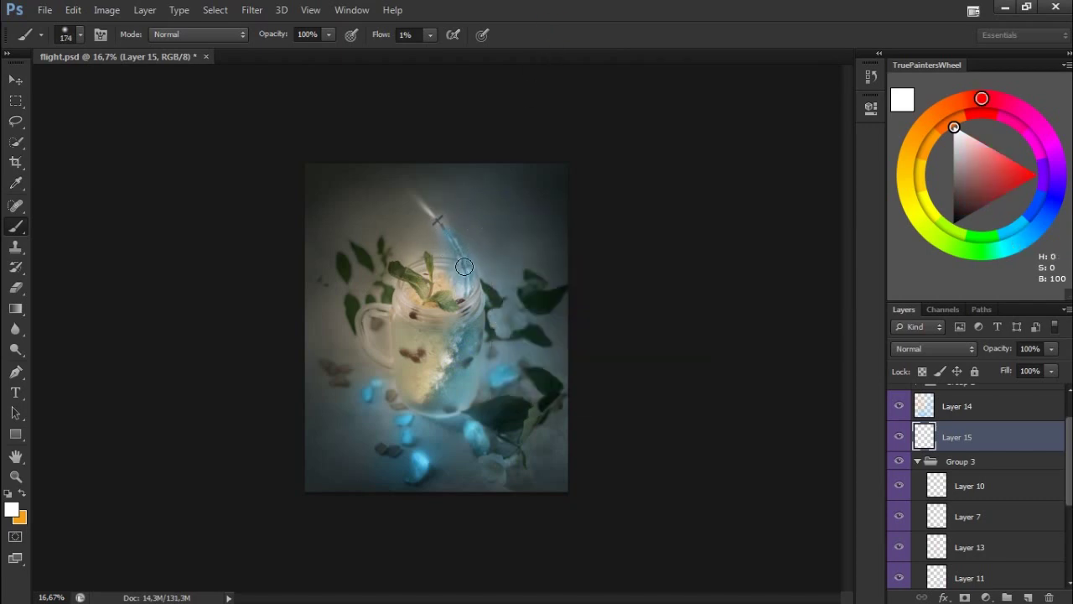
{"action": "scroll", "coordinate": [466, 272], "scroll_direction": "up", "scroll_amount": 3}
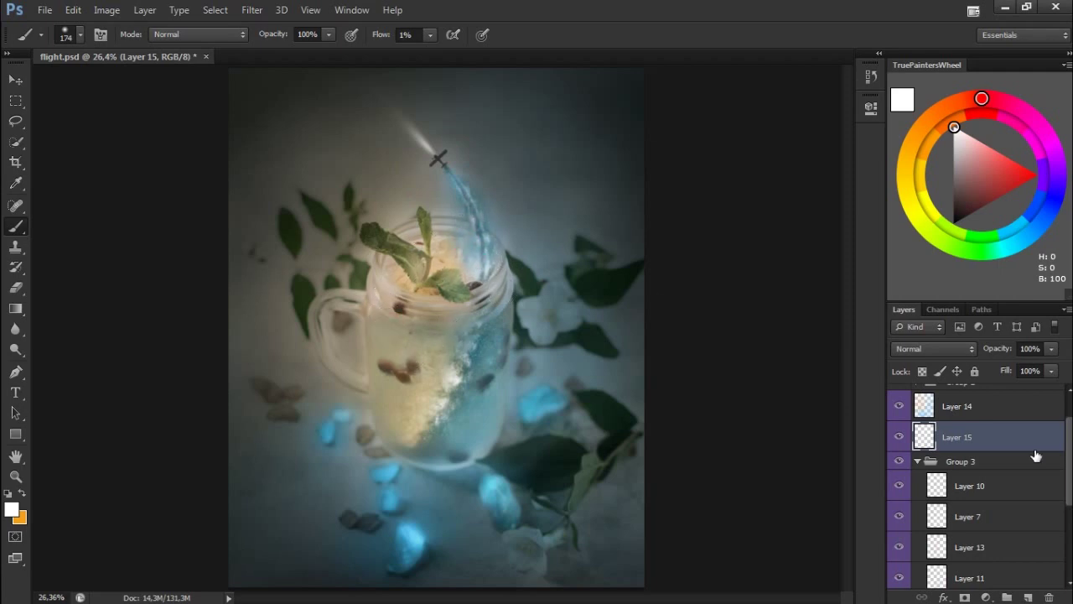
{"action": "left_click", "coordinate": [914, 513]}
{"action": "left_click", "coordinate": [899, 516]}
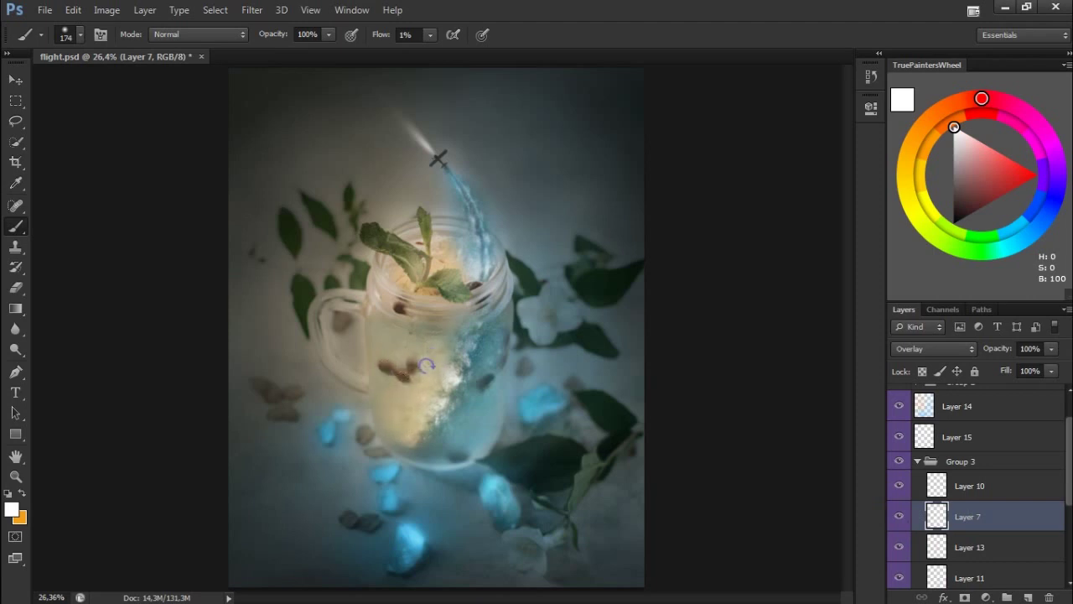
{"action": "scroll", "coordinate": [973, 486], "scroll_direction": "up", "scroll_amount": 1}
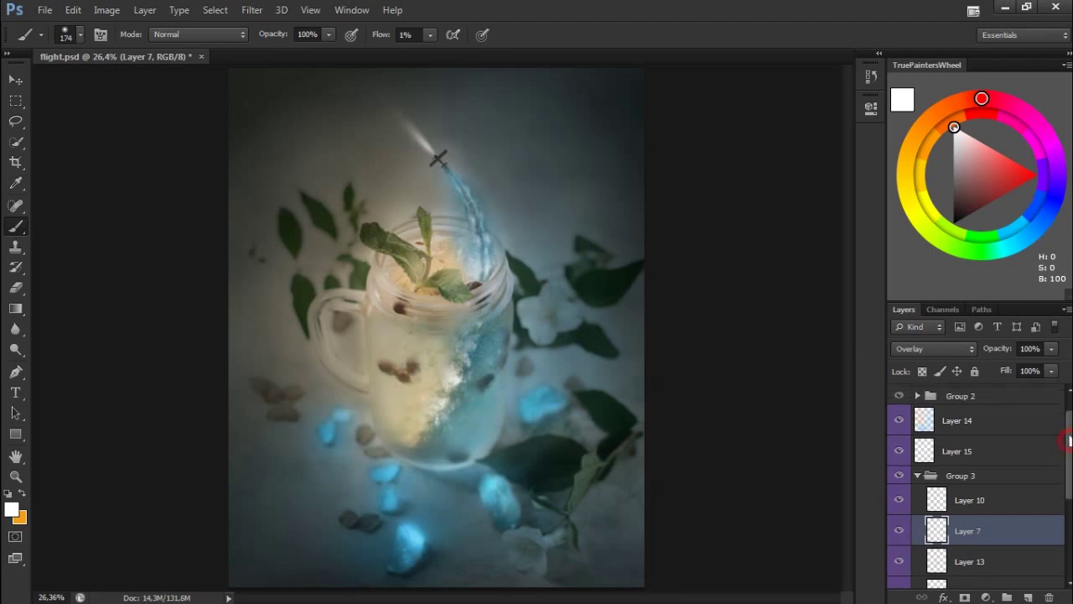
Add Layer 16 above Layer 14, load orange as paint colour, and enlarge the brush to 825 px
{"action": "left_click", "coordinate": [956, 436]}
{"action": "left_click", "coordinate": [1027, 597]}
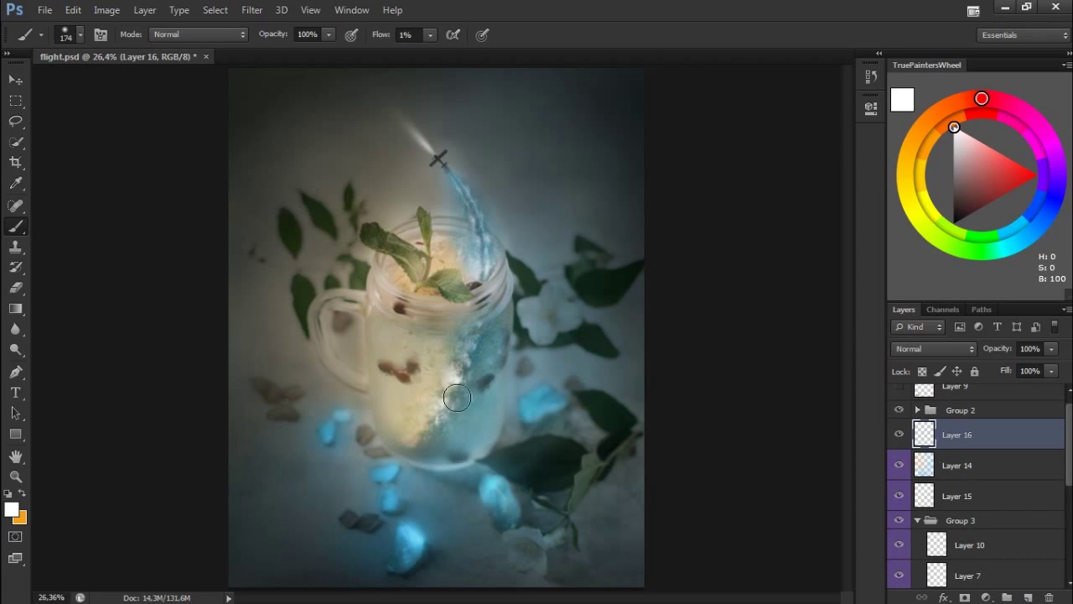
{"action": "left_click", "coordinate": [1020, 242]}
{"action": "left_click", "coordinate": [1037, 175]}
{"action": "key", "text": "x"}
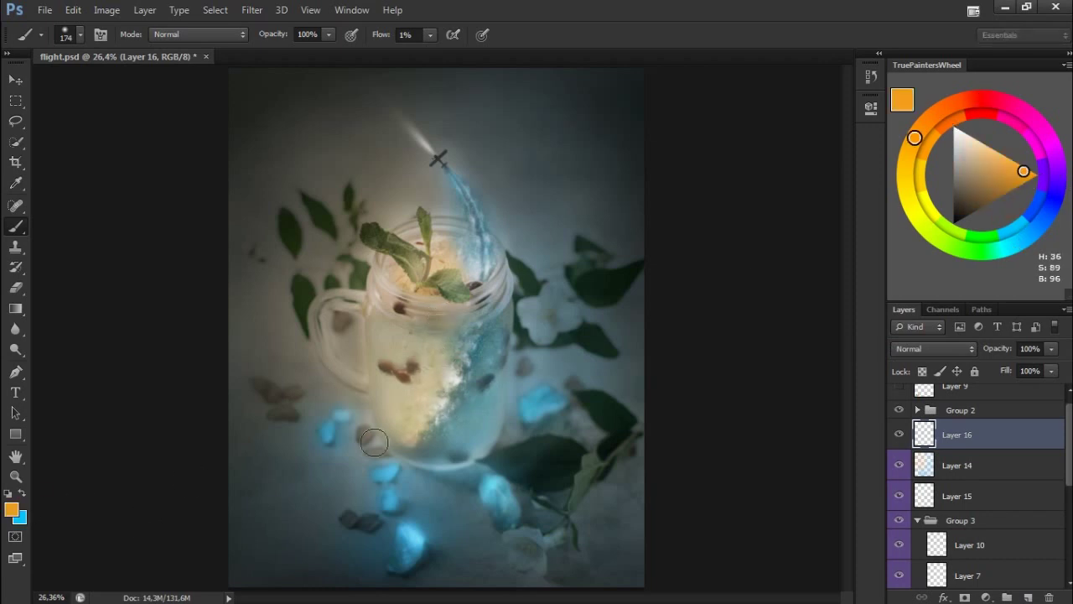
{"action": "key", "text": "bracketright"}
{"action": "key", "text": "bracketright"}
{"action": "key", "text": "bracketright"}
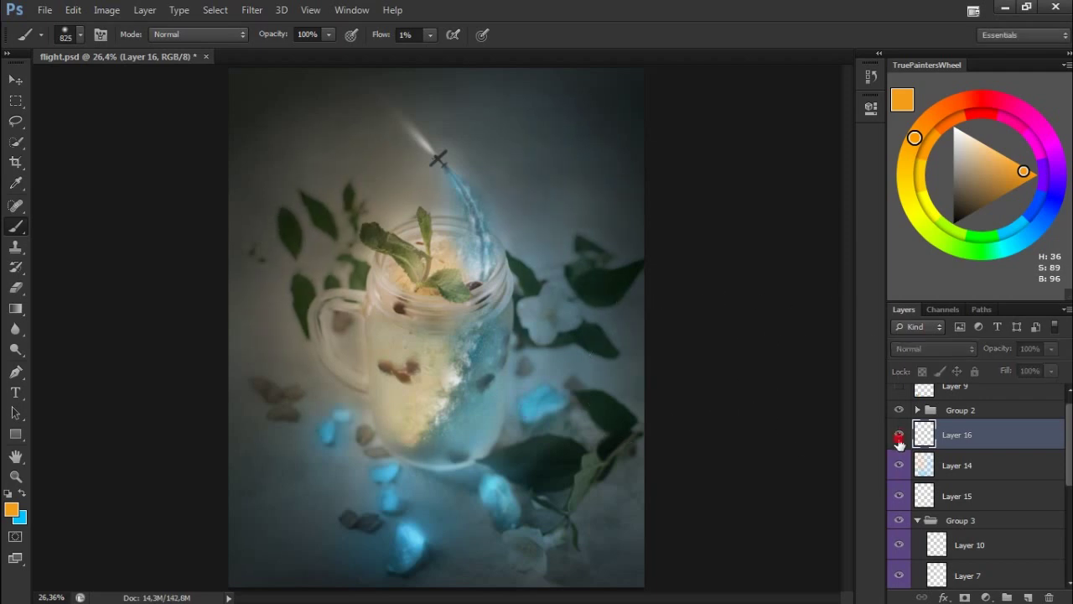
{"action": "left_click", "coordinate": [44, 10]}
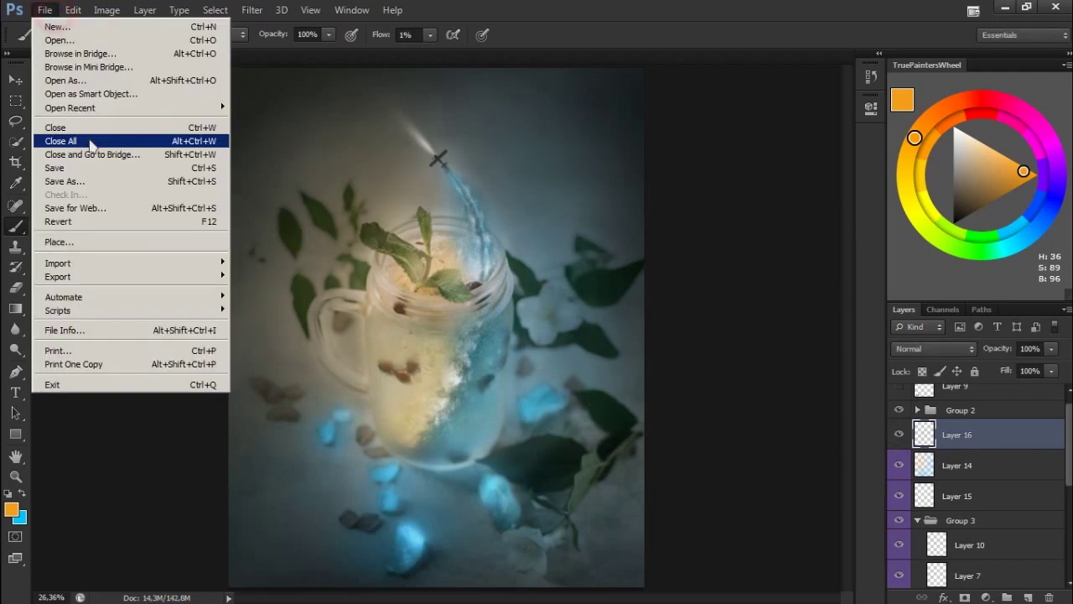
Save flight.psd, then adjust white balance temperature and exposure in Lightroom
{"action": "left_click", "coordinate": [58, 166]}
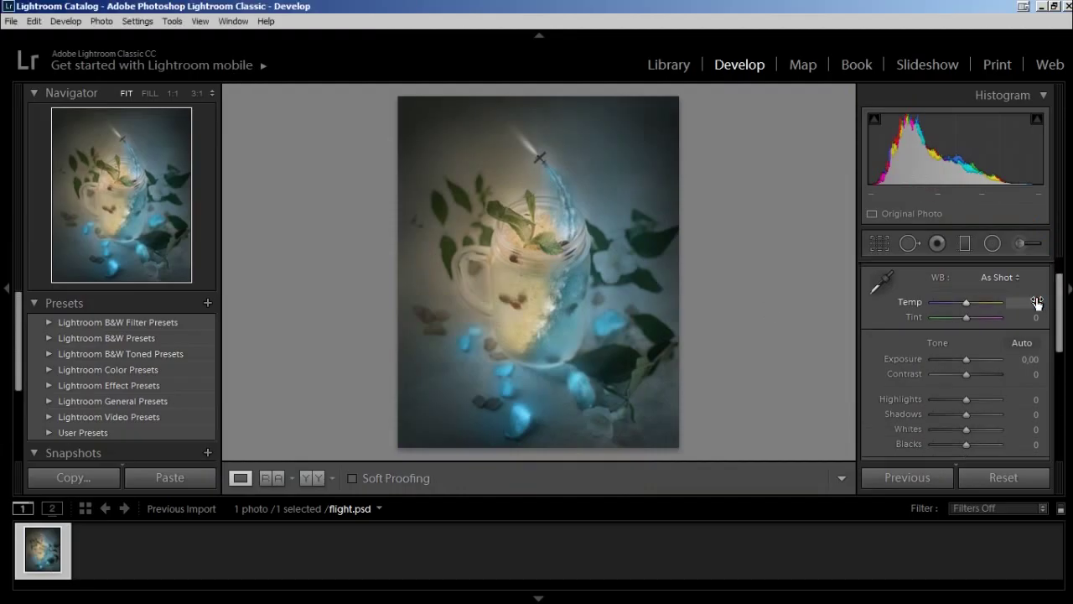
{"action": "left_click", "coordinate": [1031, 303]}
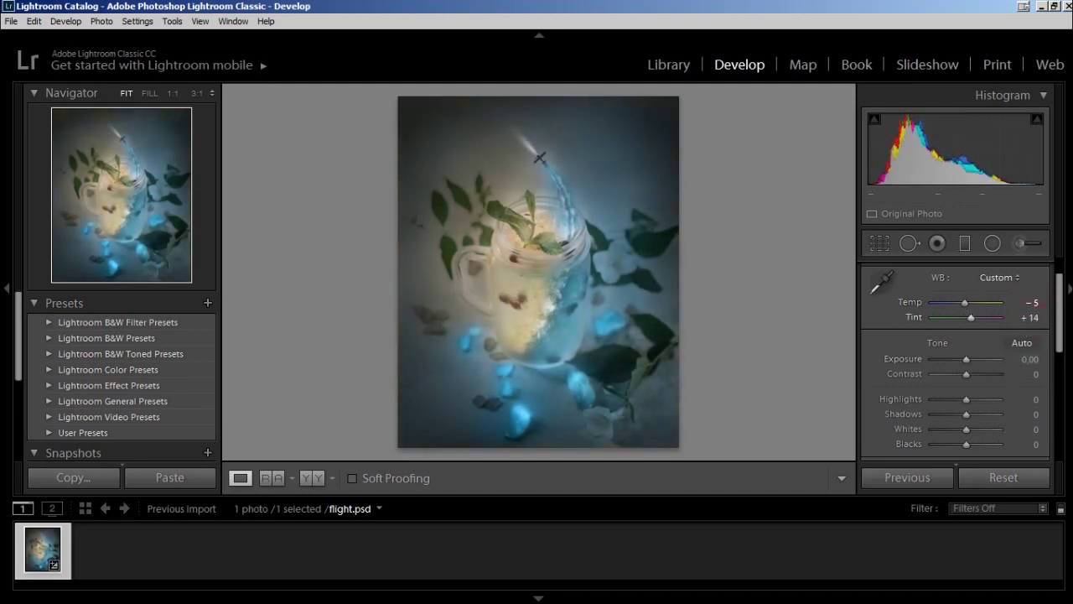
{"action": "scroll", "coordinate": [1055, 323], "scroll_direction": "down", "scroll_amount": 1}
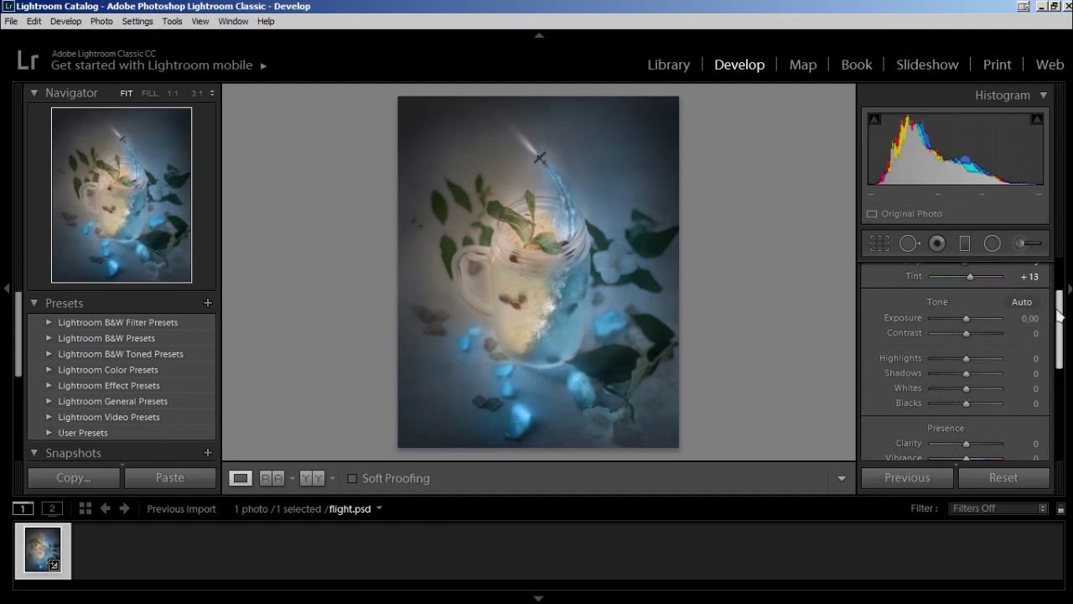
{"action": "scroll", "coordinate": [1059, 314], "scroll_direction": "down", "scroll_amount": 1}
{"action": "left_click_drag", "start_coordinate": [1030, 277], "coordinate": [1040, 277]}
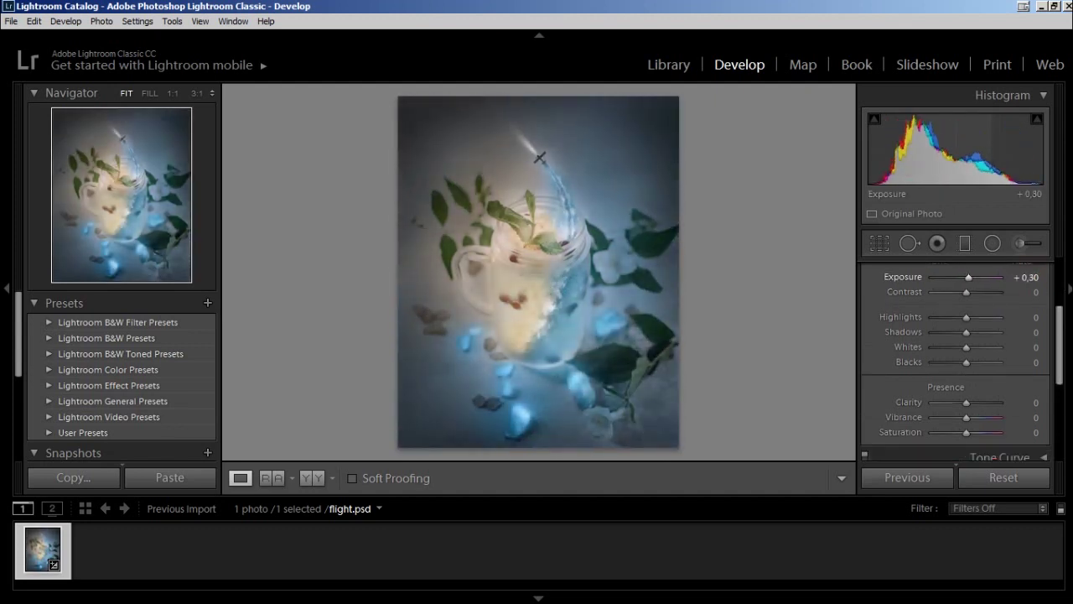
{"action": "left_click_drag", "start_coordinate": [1040, 277], "coordinate": [1032, 280]}
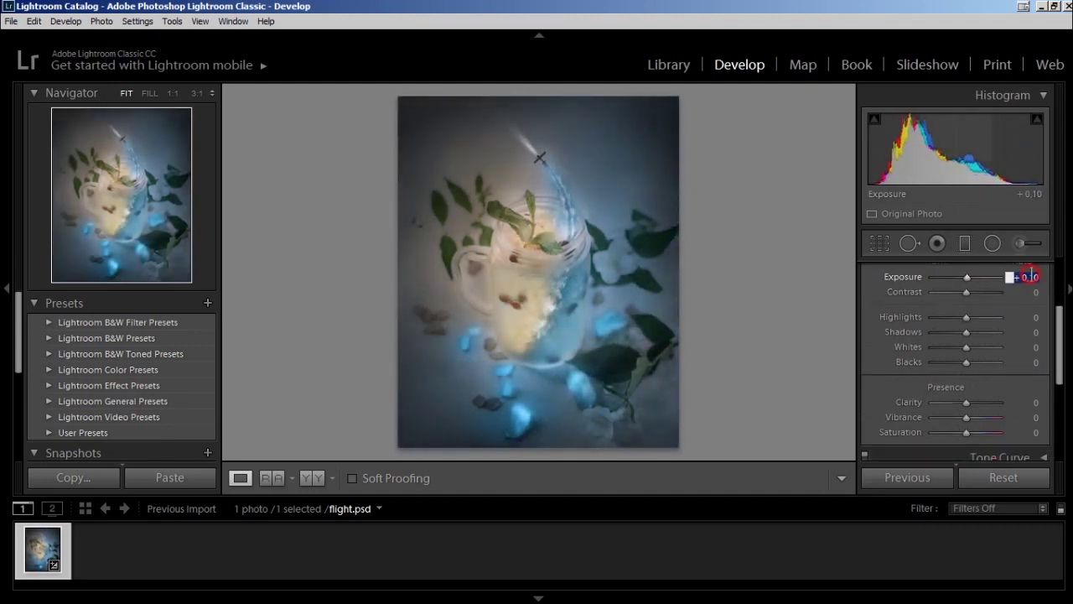
{"action": "key", "text": "shift+f"}
Try Exposure +0,48, reset it to zero, and set Contrast to +21
{"action": "left_click", "coordinate": [1027, 282]}
{"action": "type", "text": "0,48"}
{"action": "key", "text": "Return"}
{"action": "double_click", "coordinate": [969, 284]}
{"action": "left_click", "coordinate": [1026, 297]}
{"action": "type", "text": "21"}
{"action": "key", "text": "Return"}
Set Highlights +23, Shadows -14 and Whites +6
{"action": "left_click", "coordinate": [1026, 322]}
{"action": "type", "text": "23"}
{"action": "key", "text": "Return"}
{"action": "left_click", "coordinate": [1027, 337]}
{"action": "type", "text": "-14"}
{"action": "key", "text": "Return"}
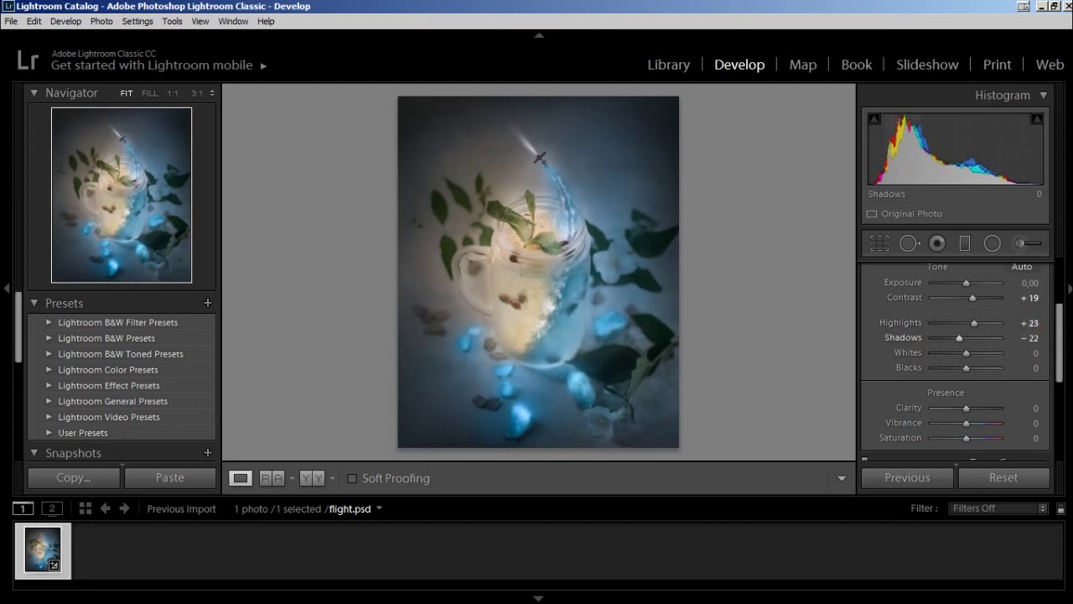
{"action": "left_click", "coordinate": [1030, 352]}
{"action": "type", "text": "6"}
{"action": "key", "text": "Return"}
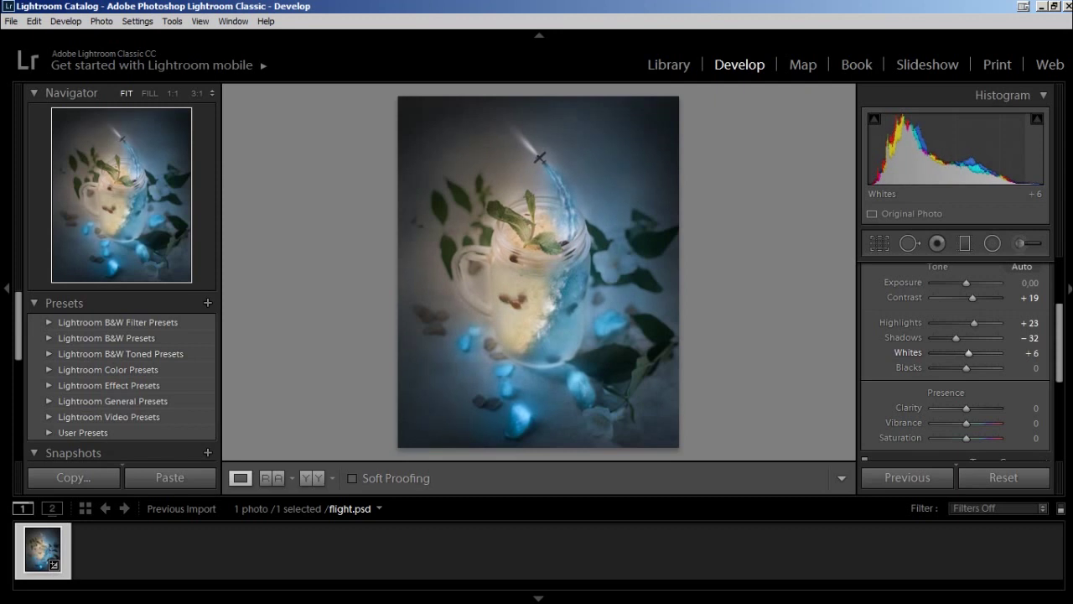
Set Blacks to -15 and Clarity to +20, nudging Vibrance down
{"action": "left_click", "coordinate": [1026, 367]}
{"action": "type", "text": "-14"}
{"action": "key", "text": "Return"}
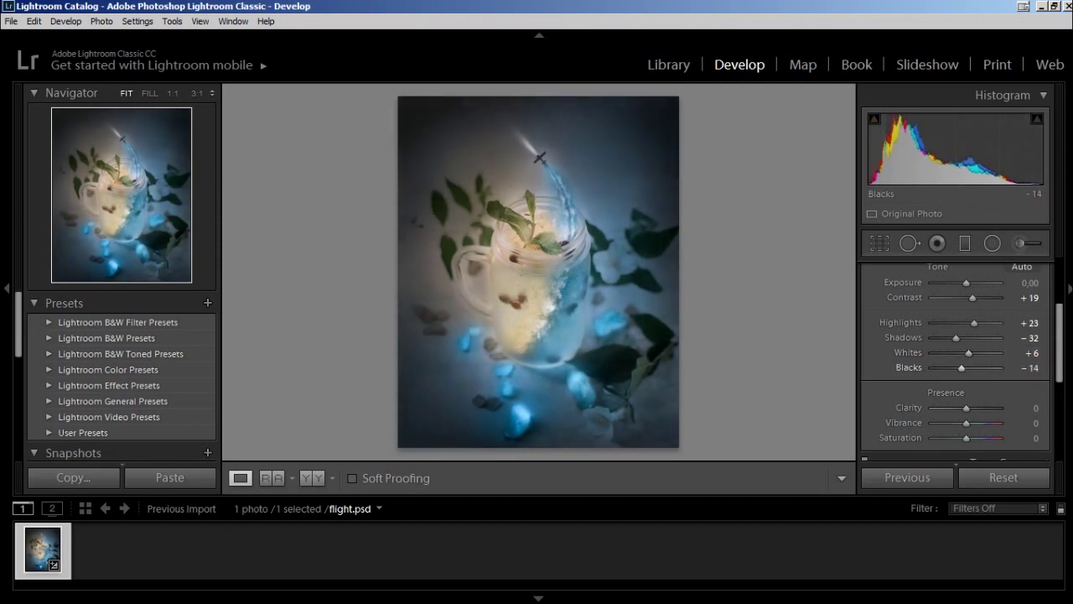
{"action": "key", "text": "Up"}
{"action": "key", "text": "Up"}
{"action": "key", "text": "Up"}
{"action": "key", "text": "Up"}
{"action": "key", "text": "Up"}
{"action": "key", "text": "Up"}
{"action": "key", "text": "Up"}
{"action": "key", "text": "Up"}
{"action": "key", "text": "Down"}
{"action": "key", "text": "Down"}
{"action": "key", "text": "Down"}
{"action": "key", "text": "Tab"}
{"action": "type", "text": "20"}
{"action": "key", "text": "Return"}
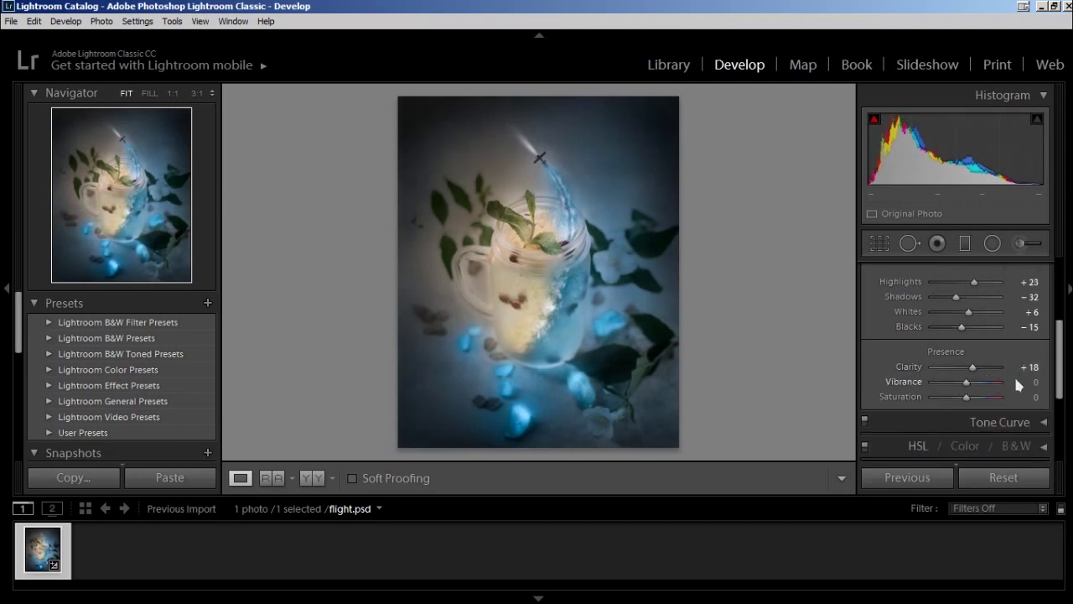
{"action": "key", "text": "Down"}
{"action": "key", "text": "Down"}
Set Saturation +14 and Vibrance +2, then expand the Tone Curve panel
{"action": "left_click", "coordinate": [1033, 397]}
{"action": "type", "text": "14"}
{"action": "key", "text": "Return"}
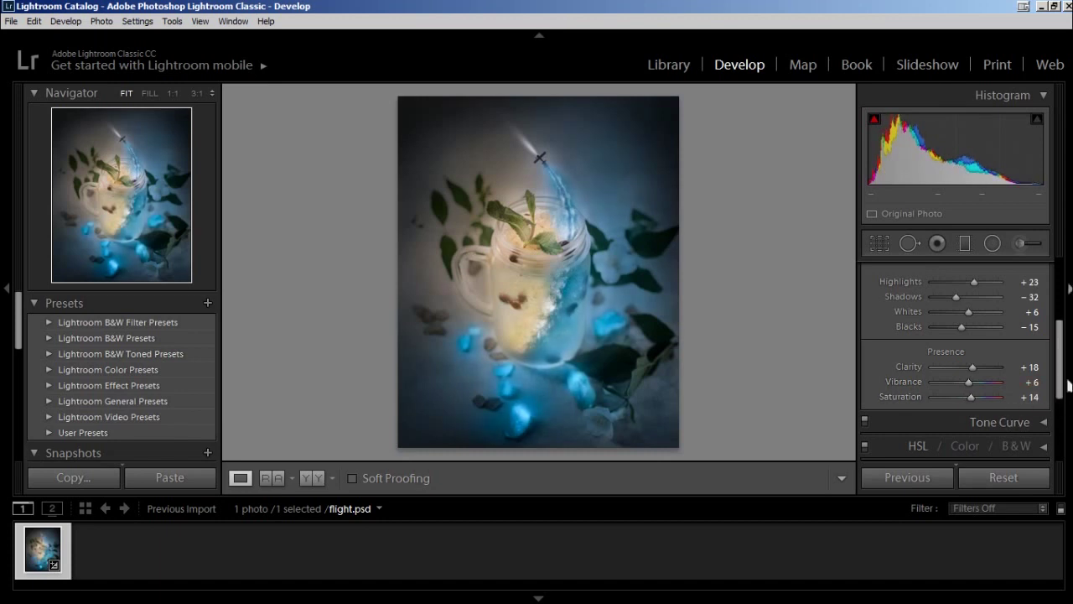
{"action": "scroll", "coordinate": [1068, 382], "scroll_direction": "down", "scroll_amount": 1}
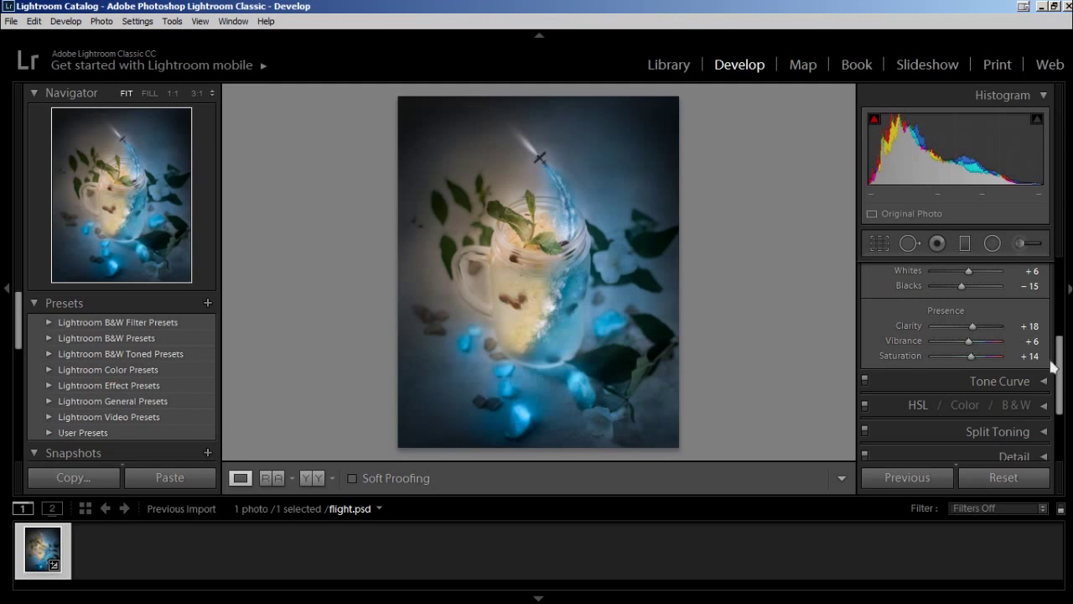
{"action": "left_click", "coordinate": [1033, 340]}
{"action": "type", "text": "2"}
{"action": "key", "text": "Return"}
{"action": "left_click", "coordinate": [1035, 341]}
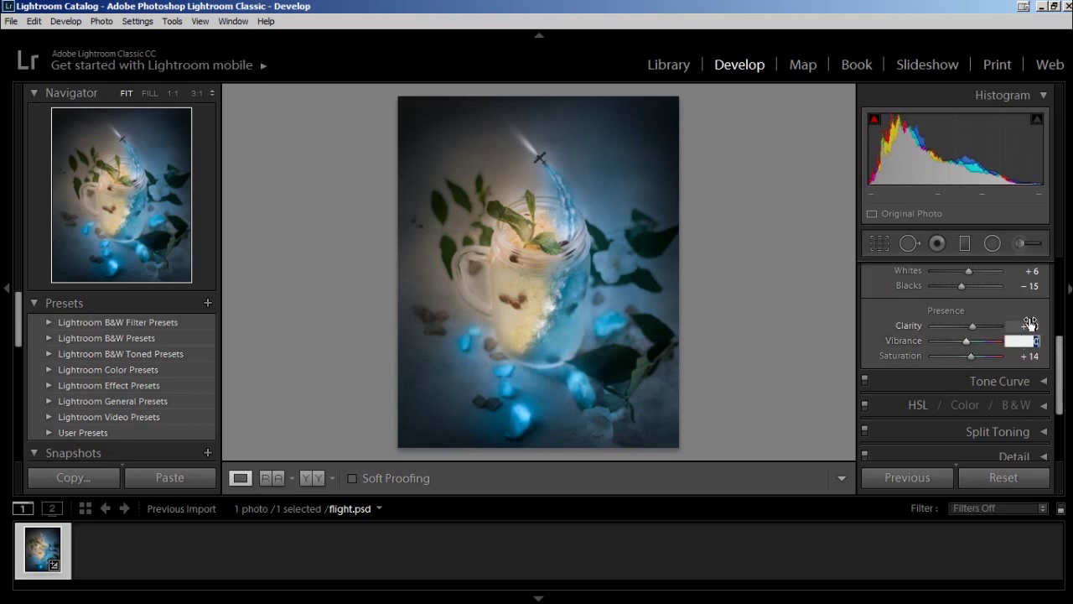
{"action": "scroll", "coordinate": [1035, 336], "scroll_direction": "down", "scroll_amount": 1}
{"action": "left_click", "coordinate": [998, 371]}
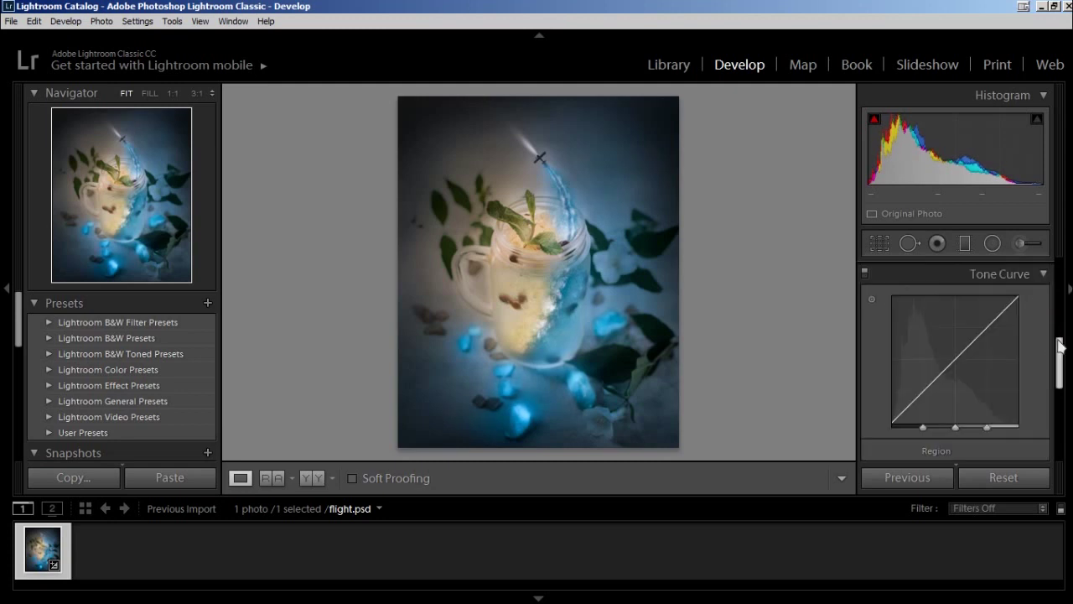
Switch Tone Curve to point editing and lift lower, midtone and upper-midtone points
{"action": "scroll", "coordinate": [956, 361], "scroll_direction": "down", "scroll_amount": 2}
{"action": "left_click", "coordinate": [1044, 432]}
{"action": "scroll", "coordinate": [956, 377], "scroll_direction": "up", "scroll_amount": 3}
{"action": "mouse_move", "coordinate": [914, 398]}
{"action": "left_mouse_down"}
{"action": "mouse_move", "coordinate": [922, 385]}
{"action": "mouse_move", "coordinate": [886, 421]}
{"action": "left_mouse_up"}
{"action": "mouse_move", "coordinate": [924, 388]}
{"action": "left_mouse_down"}
{"action": "mouse_move", "coordinate": [922, 406]}
{"action": "mouse_move", "coordinate": [926, 393]}
{"action": "left_mouse_up"}
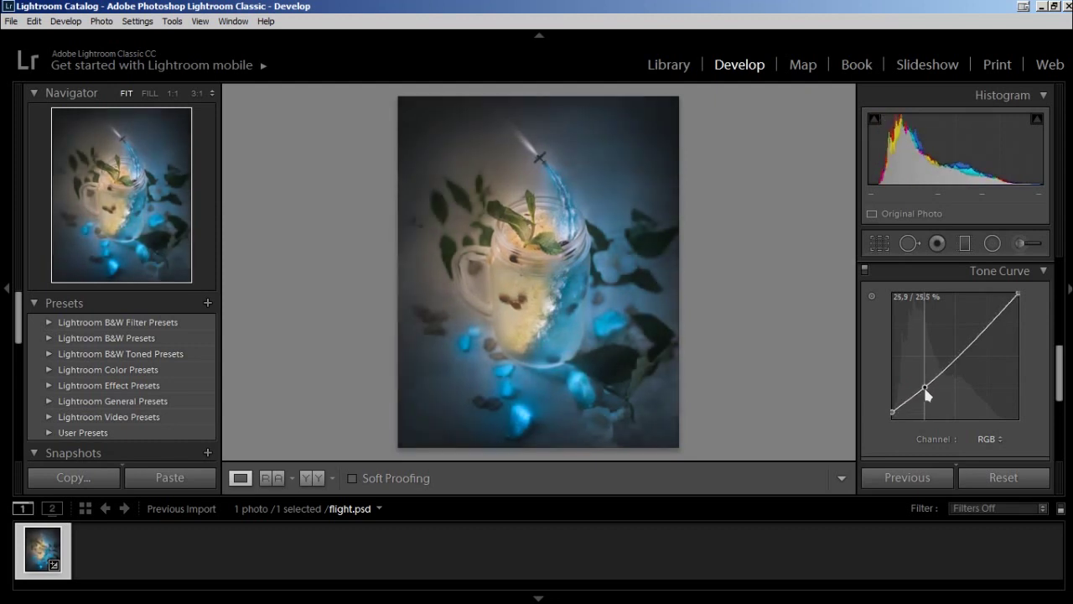
{"action": "left_click_drag", "start_coordinate": [960, 356], "coordinate": [961, 359]}
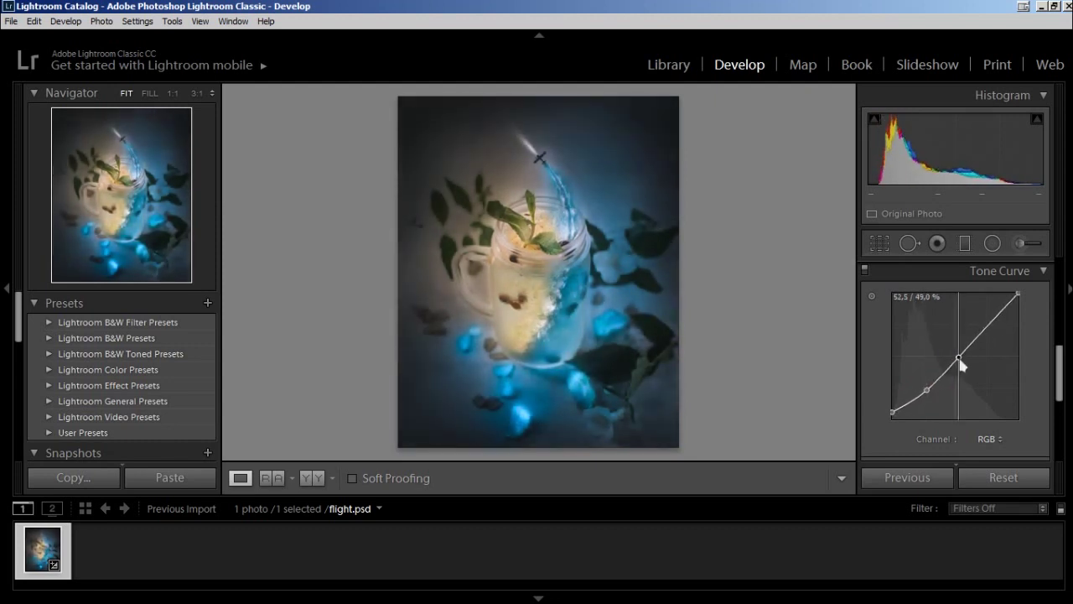
{"action": "mouse_move", "coordinate": [992, 329]}
{"action": "left_mouse_down"}
{"action": "mouse_move", "coordinate": [1001, 311]}
{"action": "mouse_move", "coordinate": [926, 398]}
{"action": "left_mouse_up"}
{"action": "left_click", "coordinate": [988, 330]}
Scroll down and expand the Split Toning panel
{"action": "scroll", "coordinate": [1048, 395], "scroll_direction": "down", "scroll_amount": 1}
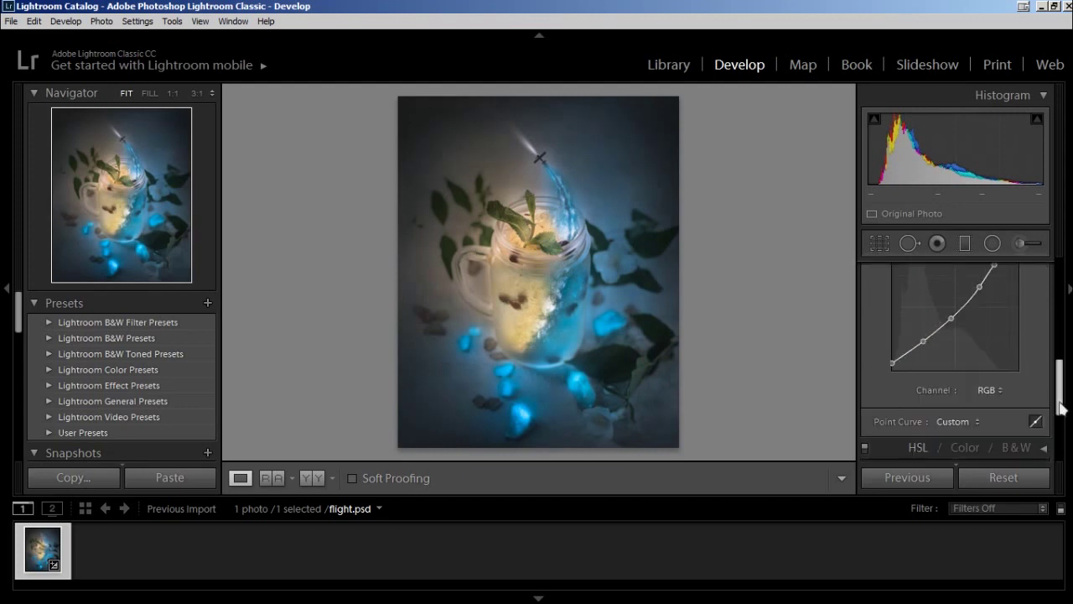
{"action": "scroll", "coordinate": [1048, 395], "scroll_direction": "down", "scroll_amount": 1}
{"action": "scroll", "coordinate": [1049, 394], "scroll_direction": "down", "scroll_amount": 1}
{"action": "left_click", "coordinate": [1044, 377]}
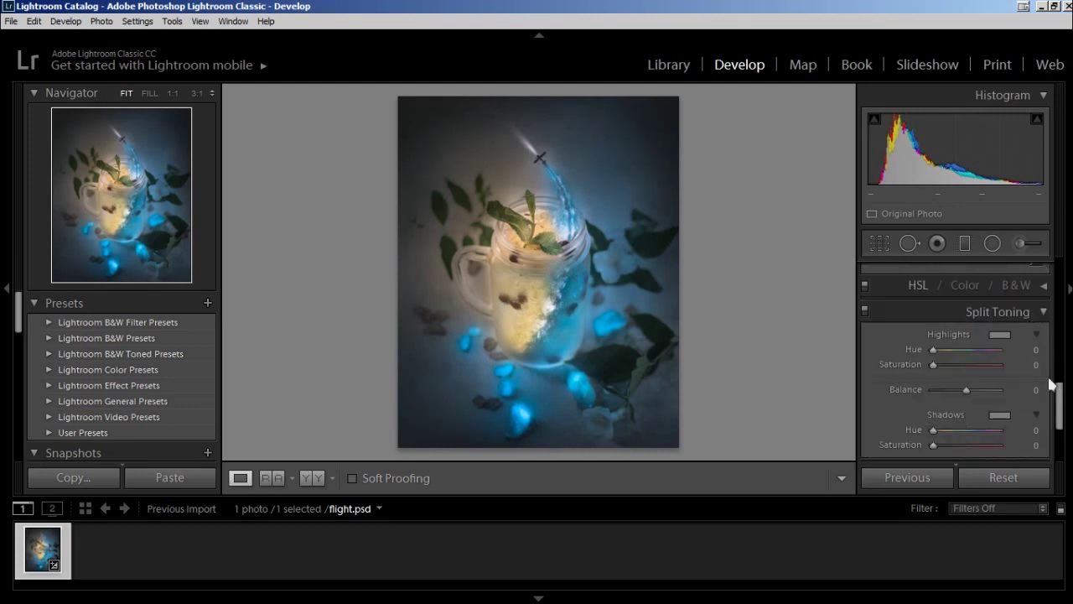
Split-tone shadows to Hue 205/Sat 11, highlights to Hue 32/Sat 24, Balance +11, then collapse Split Toning
{"action": "scroll", "coordinate": [1040, 377], "scroll_direction": "down", "scroll_amount": 1}
{"action": "mouse_move", "coordinate": [1033, 377]}
{"action": "left_mouse_down"}
{"action": "mouse_move", "coordinate": [1058, 377]}
{"action": "mouse_move", "coordinate": [1039, 392]}
{"action": "mouse_move", "coordinate": [1018, 379]}
{"action": "mouse_move", "coordinate": [1035, 379]}
{"action": "mouse_move", "coordinate": [1019, 393]}
{"action": "left_mouse_up"}
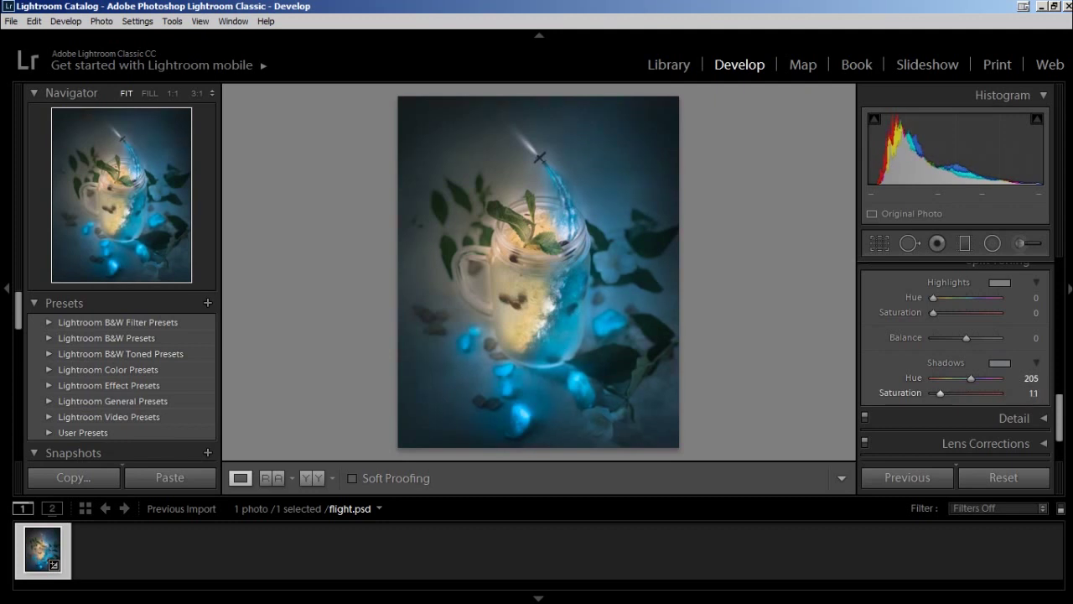
{"action": "left_click", "coordinate": [1028, 299]}
{"action": "left_click_drag", "start_coordinate": [1017, 313], "coordinate": [1040, 298]}
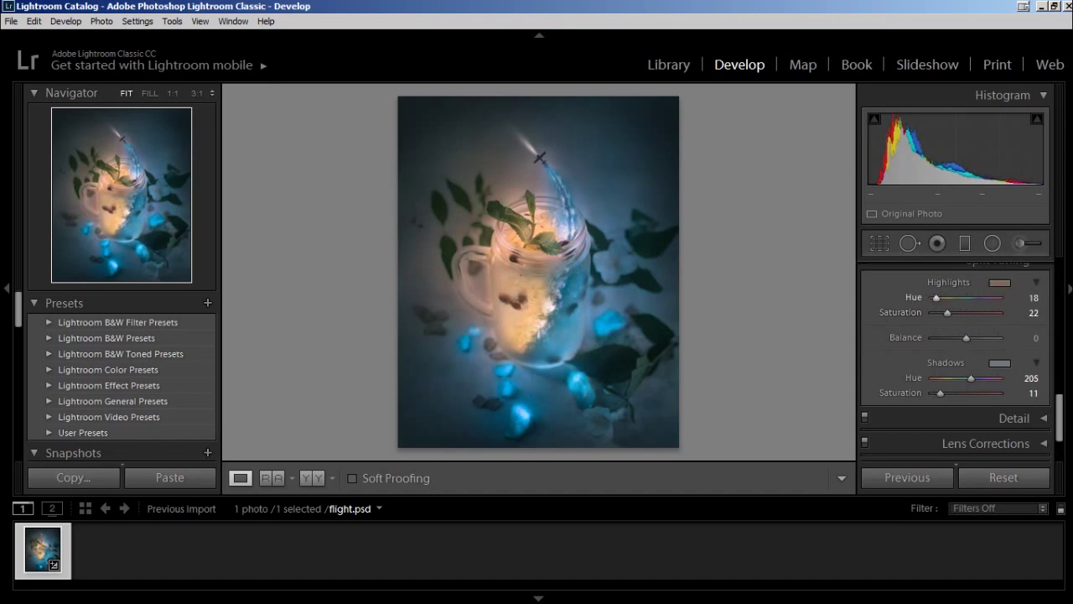
{"action": "mouse_move", "coordinate": [1034, 312]}
{"action": "left_mouse_down"}
{"action": "mouse_move", "coordinate": [1048, 338]}
{"action": "mouse_move", "coordinate": [1019, 338]}
{"action": "left_mouse_up"}
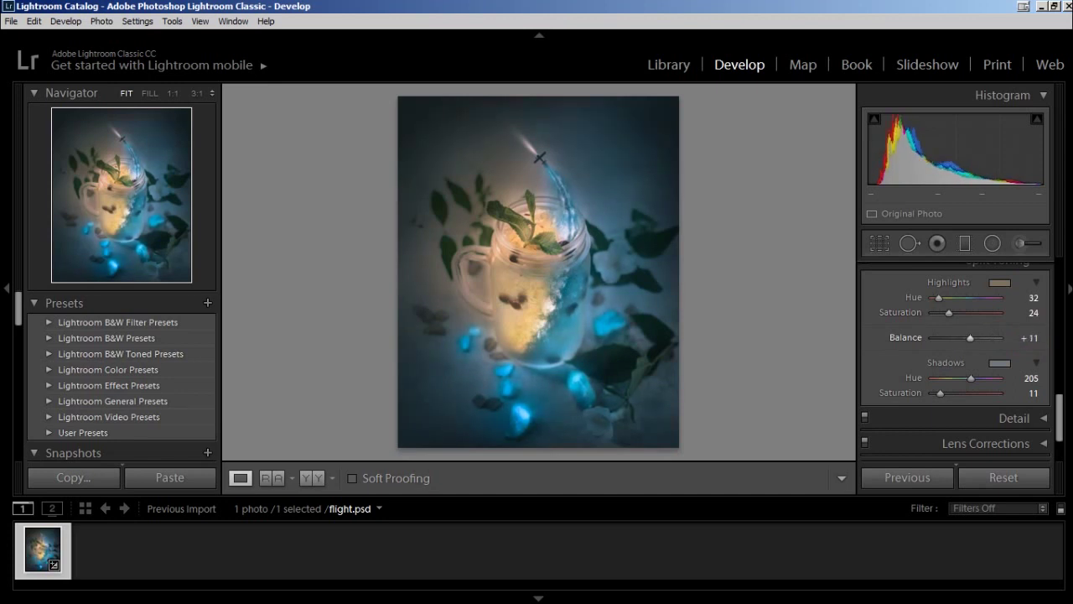
{"action": "scroll", "coordinate": [1050, 352], "scroll_direction": "up", "scroll_amount": 1}
{"action": "left_click", "coordinate": [1047, 315]}
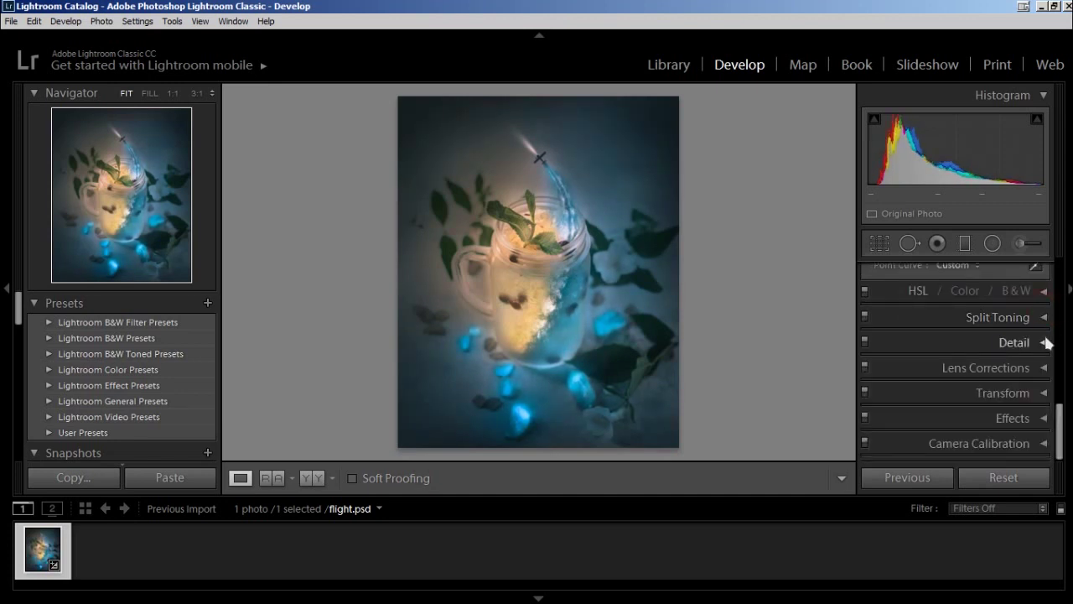
Zoom to 1:1 on the jar rim and set Detail sharpening Amount to 50
{"action": "left_click", "coordinate": [1045, 343]}
{"action": "left_click", "coordinate": [554, 290]}
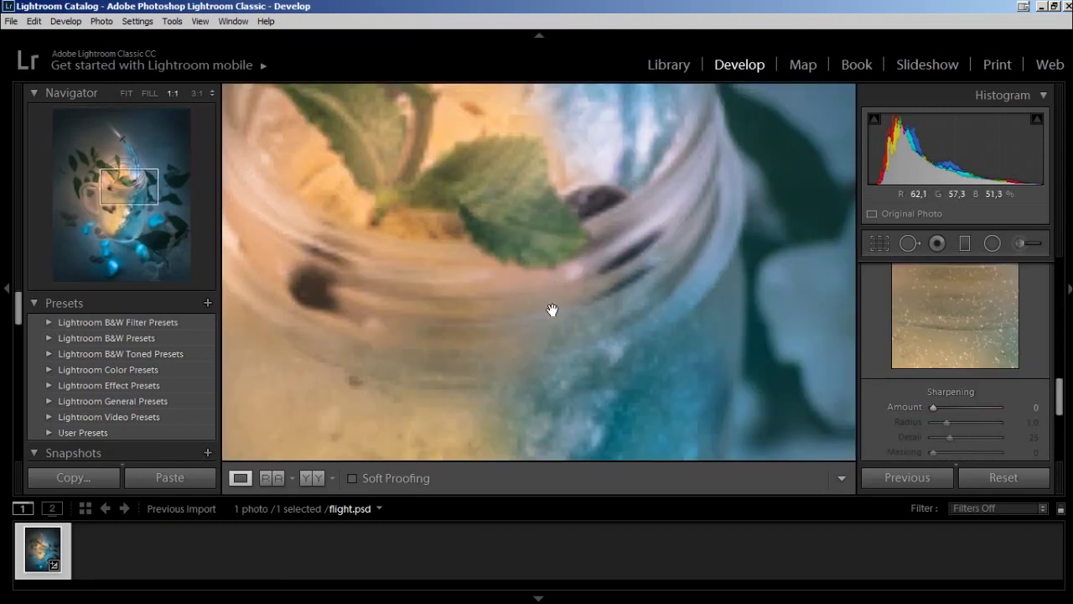
{"action": "mouse_move", "coordinate": [632, 361]}
{"action": "left_mouse_down"}
{"action": "mouse_move", "coordinate": [609, 330]}
{"action": "mouse_move", "coordinate": [584, 216]}
{"action": "mouse_move", "coordinate": [623, 218]}
{"action": "mouse_move", "coordinate": [631, 352]}
{"action": "left_mouse_up"}
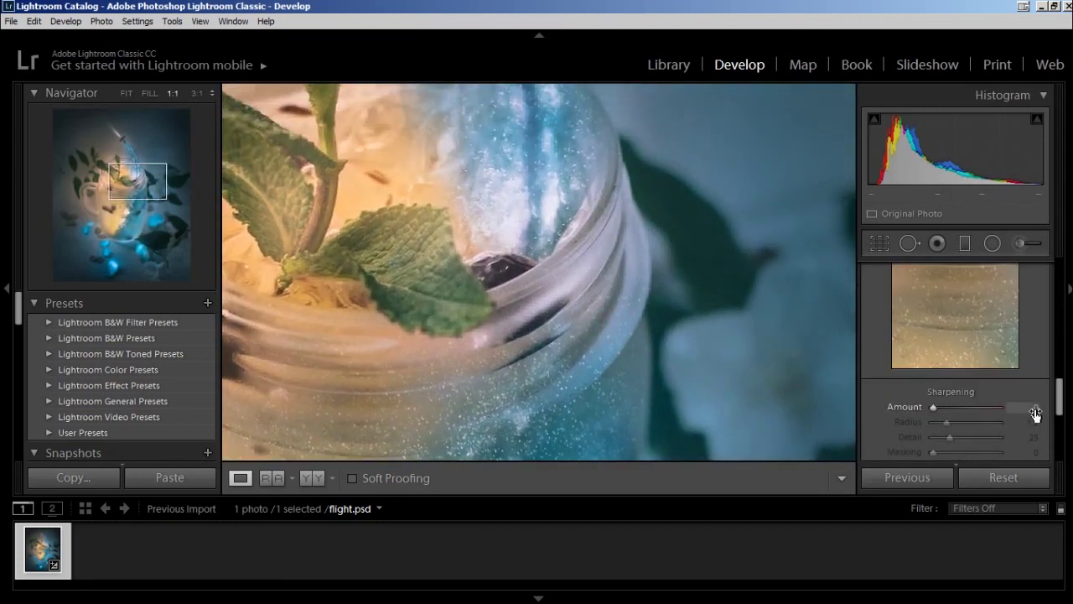
{"action": "scroll", "coordinate": [1035, 416], "scroll_direction": "down", "scroll_amount": 1}
{"action": "left_click_drag", "start_coordinate": [1039, 353], "coordinate": [1050, 353]}
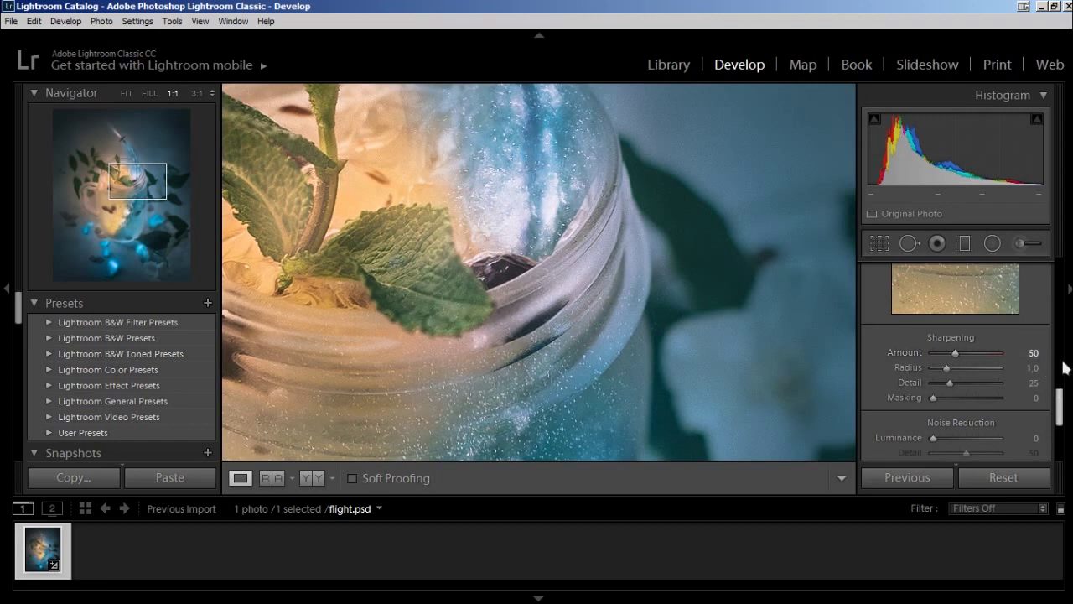
Apply Luminance noise reduction of about 20, return to Fit view, and expand the Effects panel
{"action": "scroll", "coordinate": [1061, 372], "scroll_direction": "down", "scroll_amount": 1}
{"action": "mouse_move", "coordinate": [1033, 329]}
{"action": "left_mouse_down"}
{"action": "mouse_move", "coordinate": [1053, 329]}
{"action": "mouse_move", "coordinate": [1015, 328]}
{"action": "left_mouse_up"}
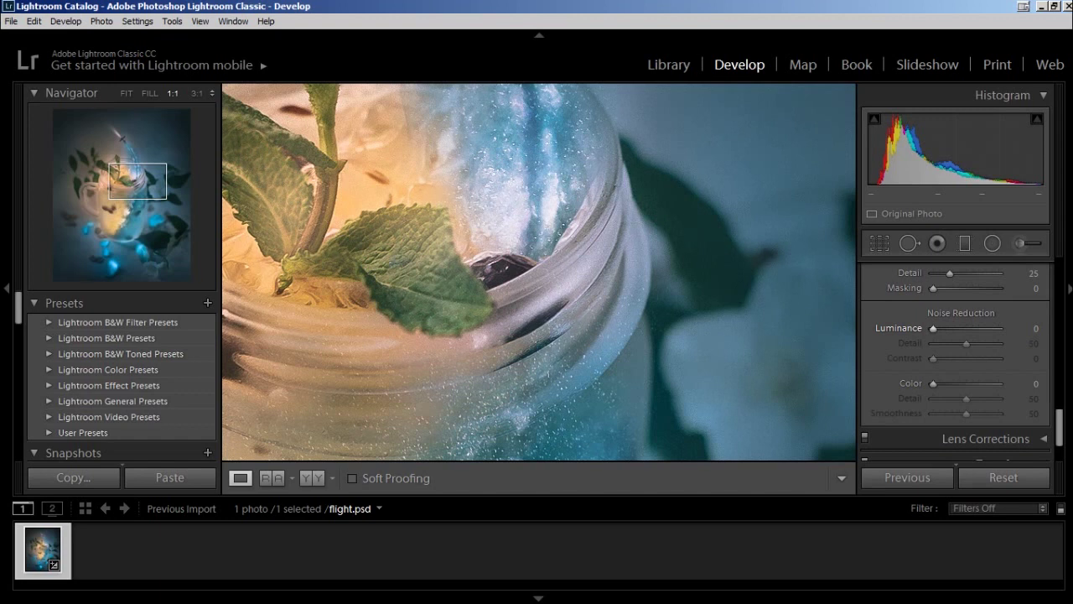
{"action": "left_click", "coordinate": [750, 276]}
{"action": "left_click", "coordinate": [1030, 329]}
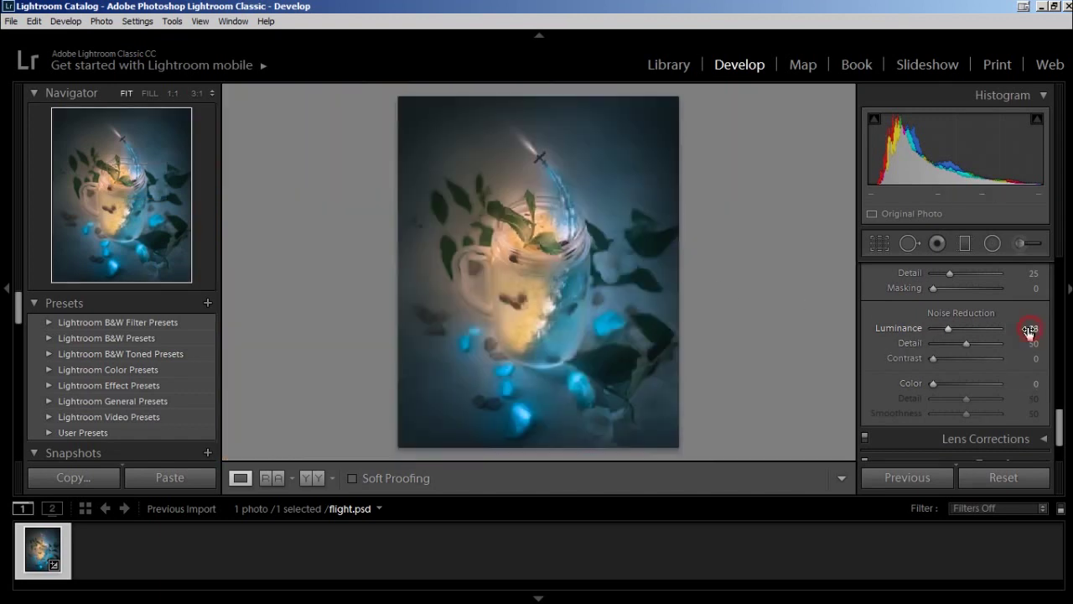
{"action": "scroll", "coordinate": [1057, 369], "scroll_direction": "down", "scroll_amount": 3}
{"action": "scroll", "coordinate": [1064, 371], "scroll_direction": "up", "scroll_amount": 3}
{"action": "scroll", "coordinate": [1054, 363], "scroll_direction": "down", "scroll_amount": 1}
{"action": "scroll", "coordinate": [1054, 362], "scroll_direction": "down", "scroll_amount": 2}
{"action": "left_click", "coordinate": [1047, 412]}
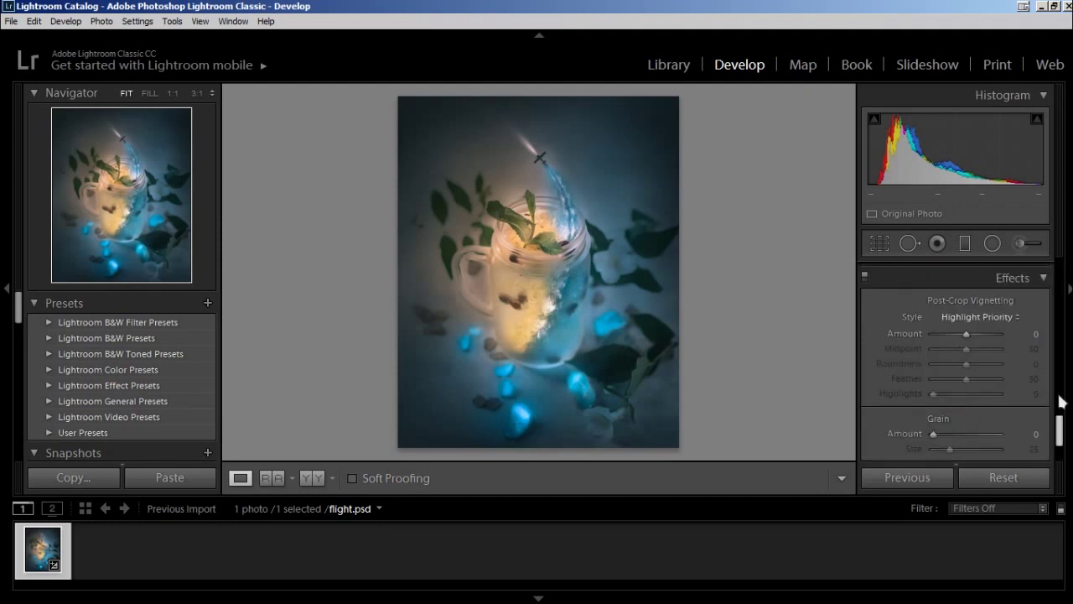
Keep Dehaze at +3 and set the post-crop vignette to Amount −8, Feather 70
{"action": "scroll", "coordinate": [1061, 401], "scroll_direction": "down", "scroll_amount": 3}
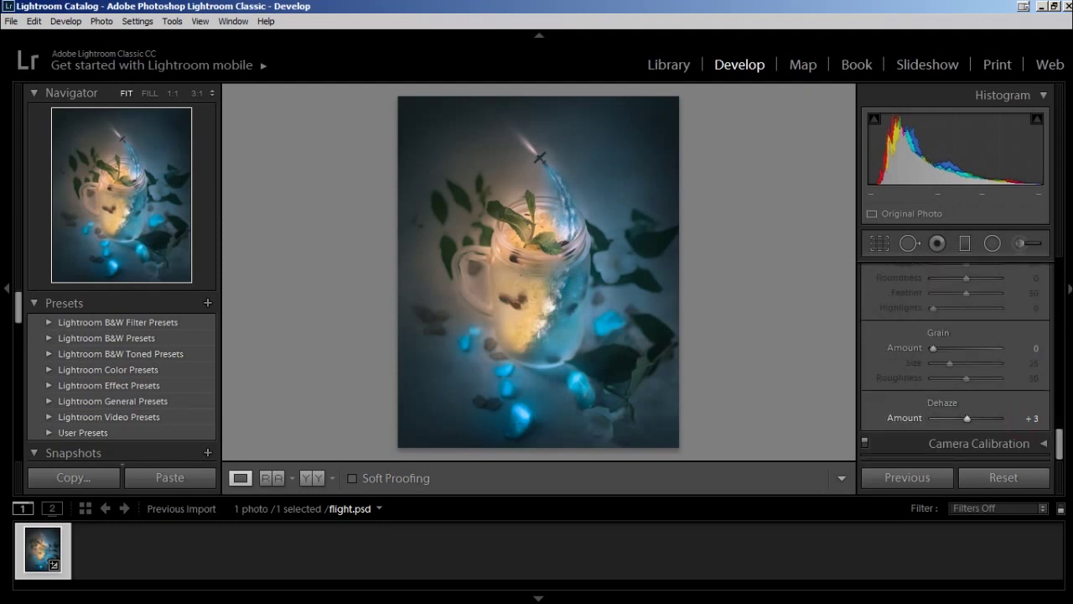
{"action": "left_click_drag", "start_coordinate": [967, 417], "coordinate": [969, 418]}
{"action": "scroll", "coordinate": [1040, 369], "scroll_direction": "up", "scroll_amount": 2}
{"action": "mouse_move", "coordinate": [1032, 305]}
{"action": "left_mouse_down"}
{"action": "mouse_move", "coordinate": [1007, 304]}
{"action": "mouse_move", "coordinate": [1002, 320]}
{"action": "mouse_move", "coordinate": [1052, 350]}
{"action": "left_mouse_up"}
{"action": "left_click_drag", "start_coordinate": [1030, 305], "coordinate": [1057, 305]}
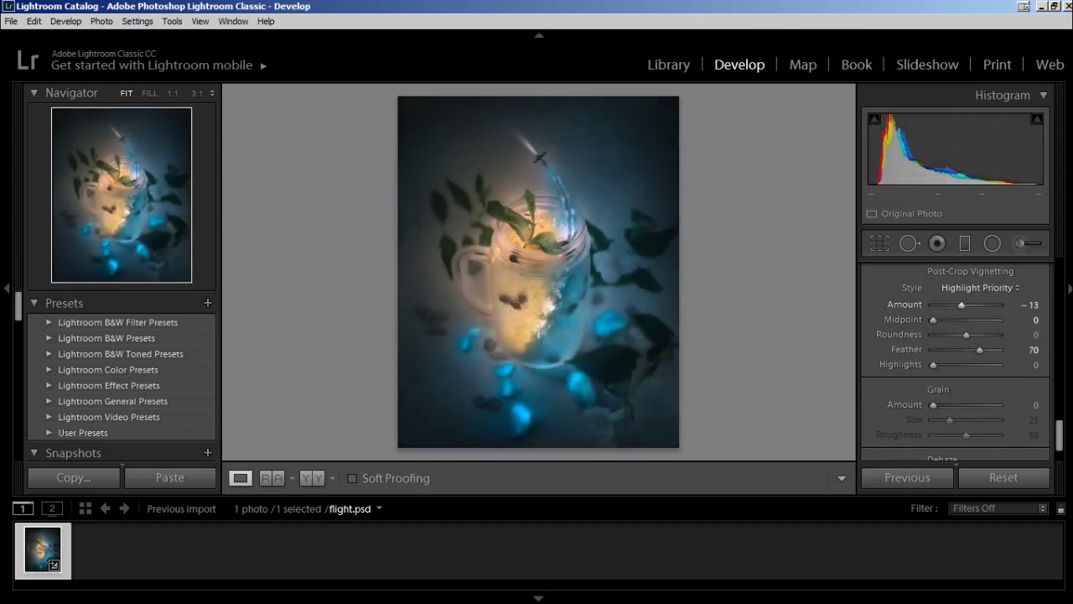
{"action": "left_click_drag", "start_coordinate": [1033, 305], "coordinate": [1028, 304]}
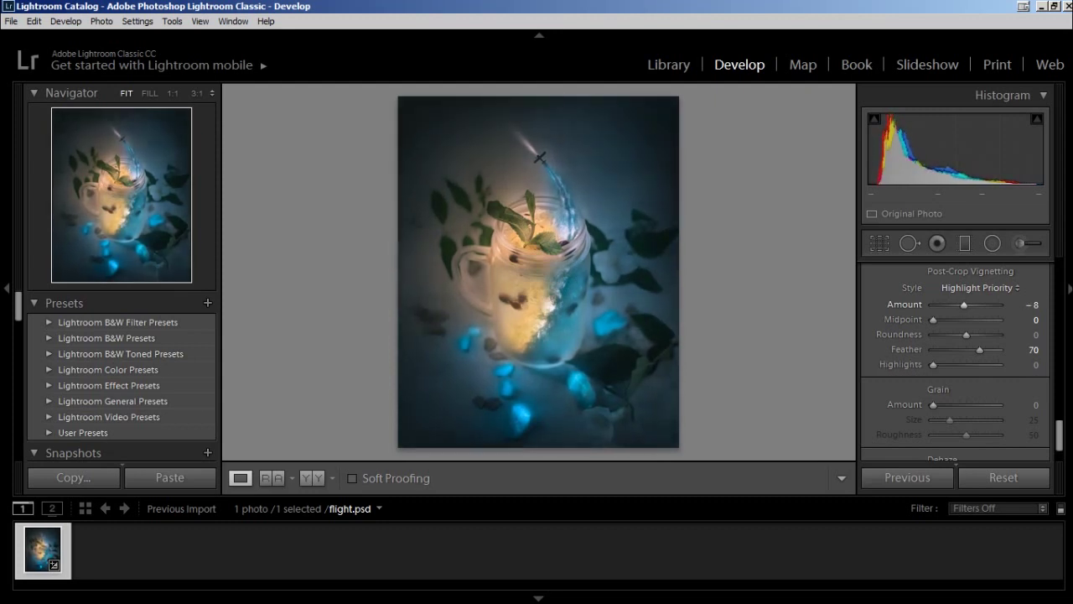
Lift the Tone Curve's black point slightly to fade the shadows
{"action": "left_click_drag", "start_coordinate": [1059, 435], "coordinate": [1059, 309]}
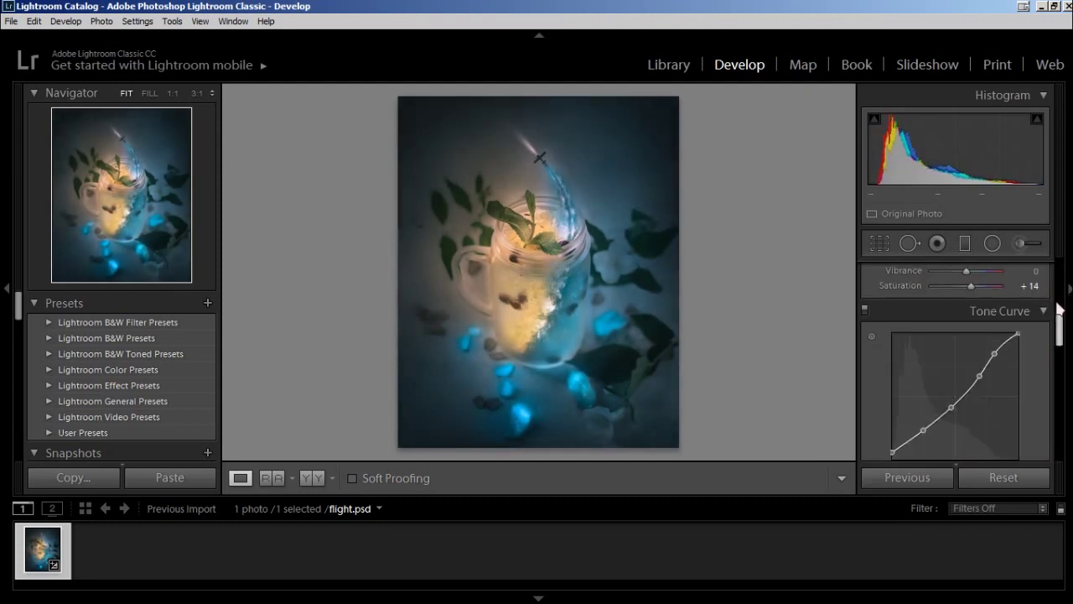
{"action": "scroll", "coordinate": [892, 397], "scroll_direction": "down", "scroll_amount": 2}
{"action": "left_click_drag", "start_coordinate": [880, 401], "coordinate": [876, 399]}
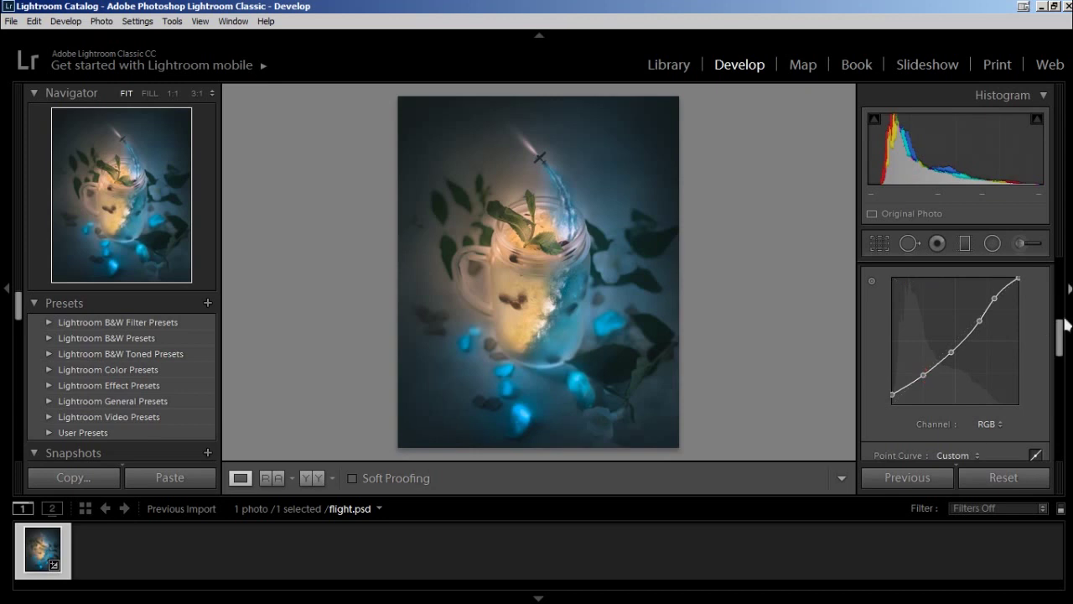
Reset Whites to zero, then raise Whites to about +31
{"action": "scroll", "coordinate": [1069, 325], "scroll_direction": "up", "scroll_amount": 5}
{"action": "double_click", "coordinate": [1030, 364]}
{"action": "left_click_drag", "start_coordinate": [966, 365], "coordinate": [973, 365]}
{"action": "key", "text": "shift+Up"}
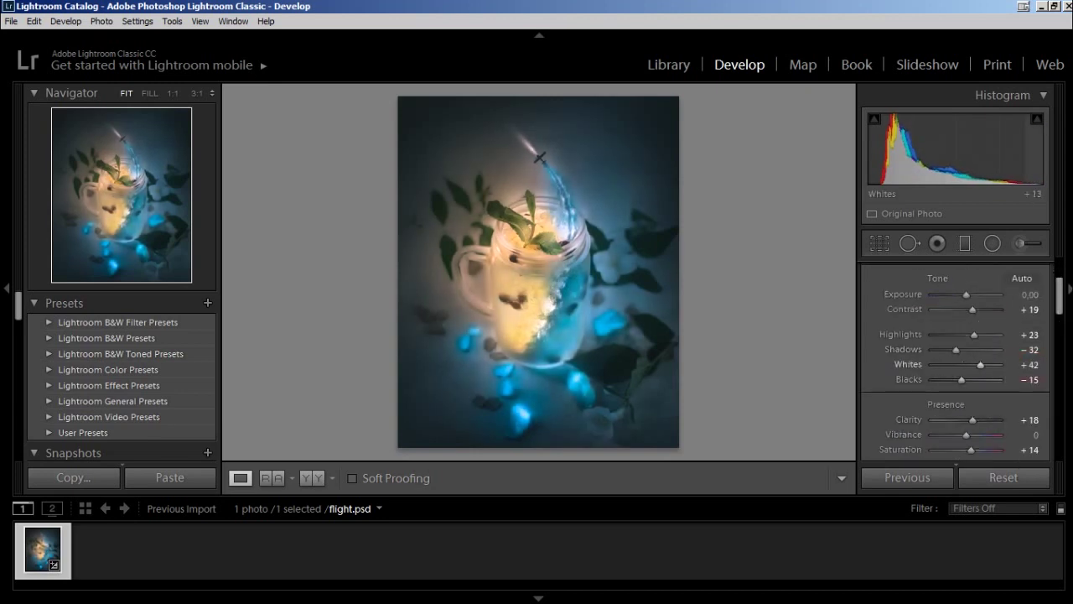
Set Shadows to +4 and Highlights to +37, and nudge the Blacks slightly
{"action": "left_click", "coordinate": [1037, 350]}
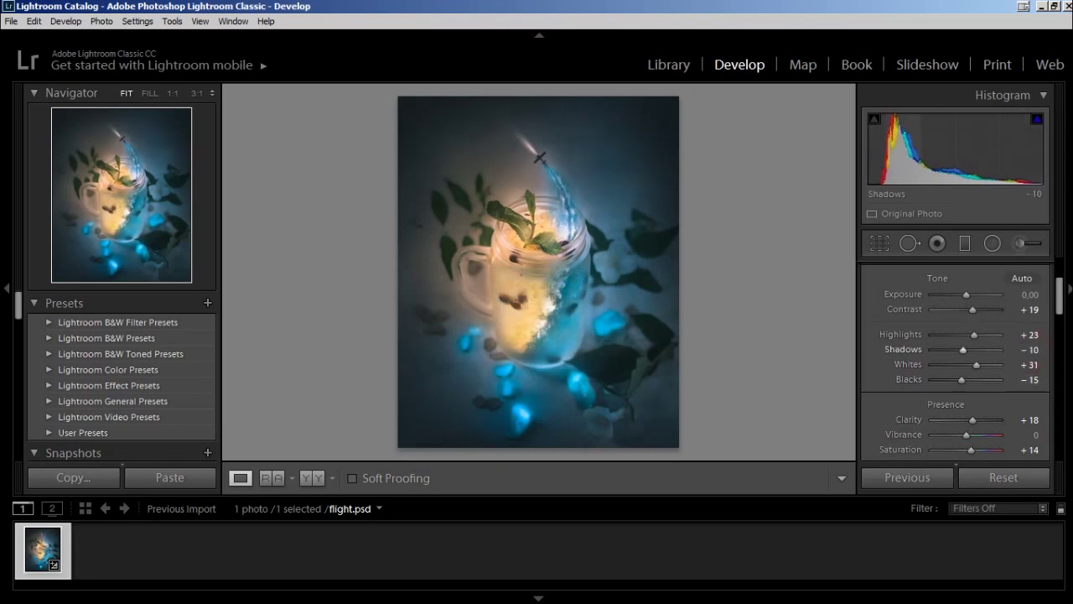
{"action": "mouse_move", "coordinate": [1037, 349]}
{"action": "left_mouse_down"}
{"action": "mouse_move", "coordinate": [1048, 349]}
{"action": "mouse_move", "coordinate": [1040, 334]}
{"action": "left_mouse_up"}
{"action": "left_click", "coordinate": [1031, 335]}
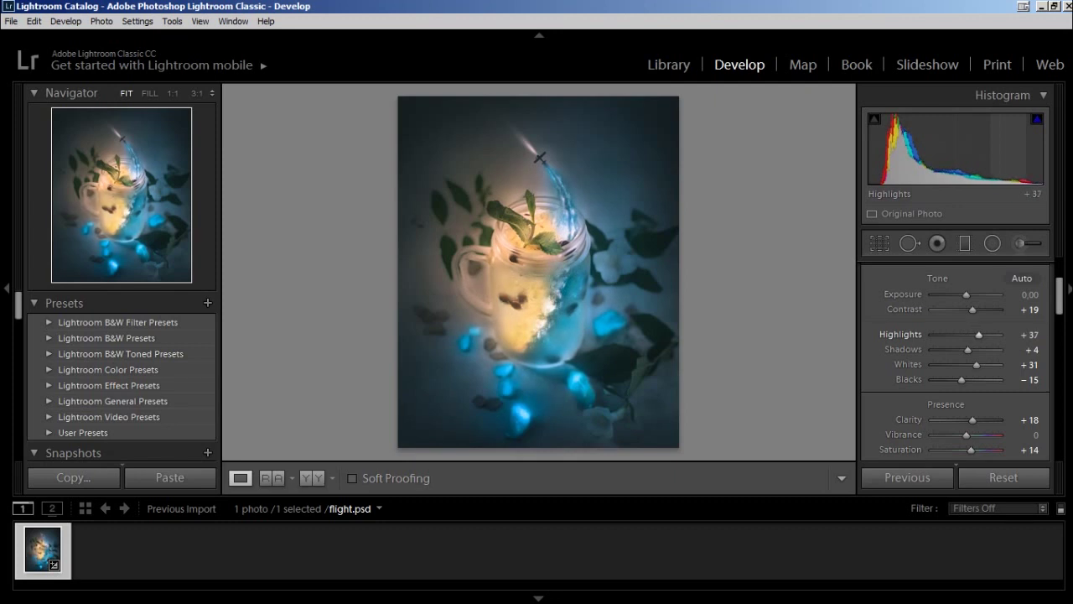
{"action": "left_click_drag", "start_coordinate": [1031, 379], "coordinate": [1043, 379]}
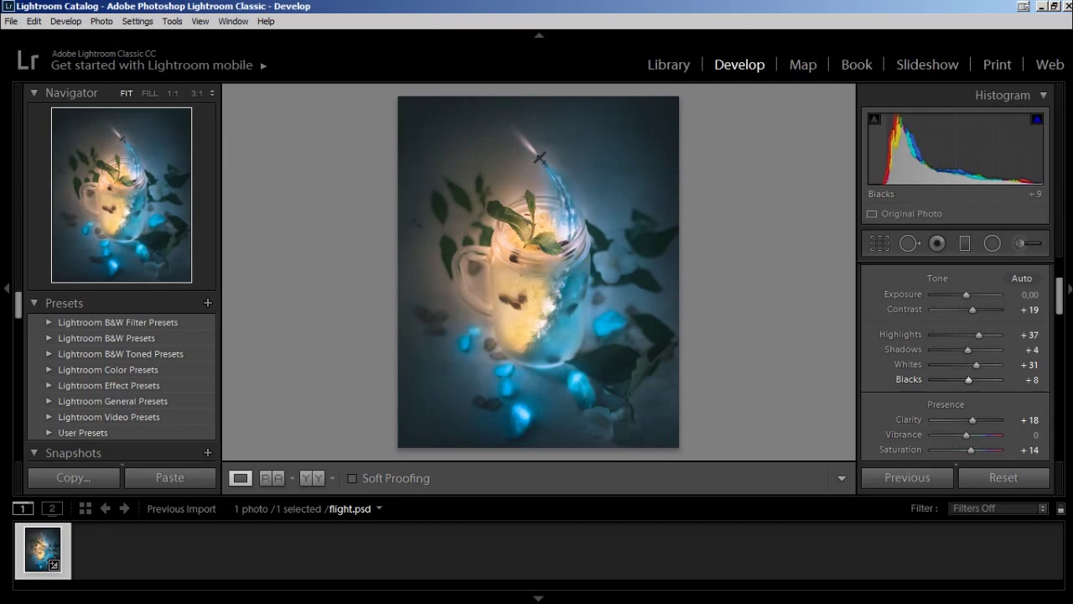
{"action": "scroll", "coordinate": [1062, 342], "scroll_direction": "down", "scroll_amount": 5}
In HSL Hue, adjust the Yellow hue to −33
{"action": "scroll", "coordinate": [1062, 342], "scroll_direction": "down", "scroll_amount": 5}
{"action": "scroll", "coordinate": [1062, 342], "scroll_direction": "down", "scroll_amount": 5}
{"action": "scroll", "coordinate": [1062, 342], "scroll_direction": "up", "scroll_amount": 5}
{"action": "scroll", "coordinate": [1062, 343], "scroll_direction": "up", "scroll_amount": 5}
{"action": "scroll", "coordinate": [1049, 377], "scroll_direction": "down", "scroll_amount": 3}
{"action": "key", "text": "ctrl+3"}
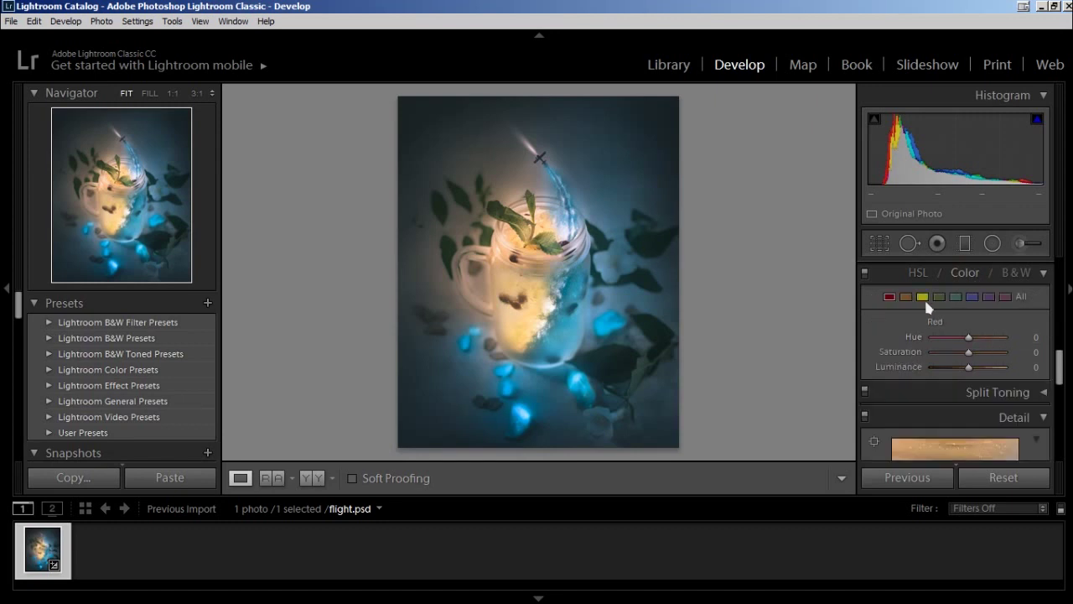
{"action": "left_click", "coordinate": [923, 296]}
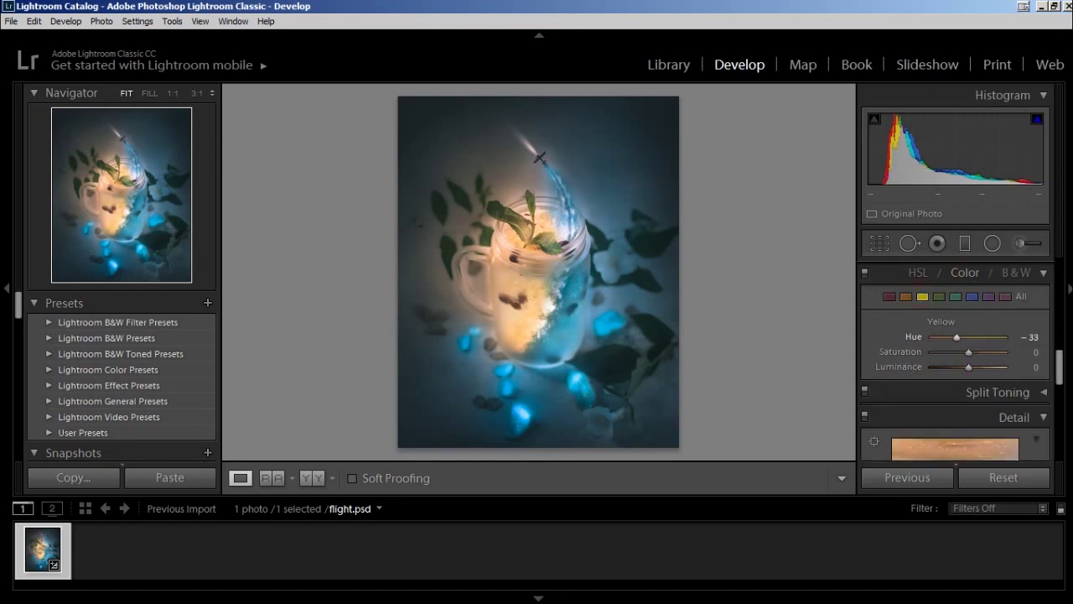
Set the Blue hue to −16 and open the Export One File dialog
{"action": "left_click", "coordinate": [1033, 336]}
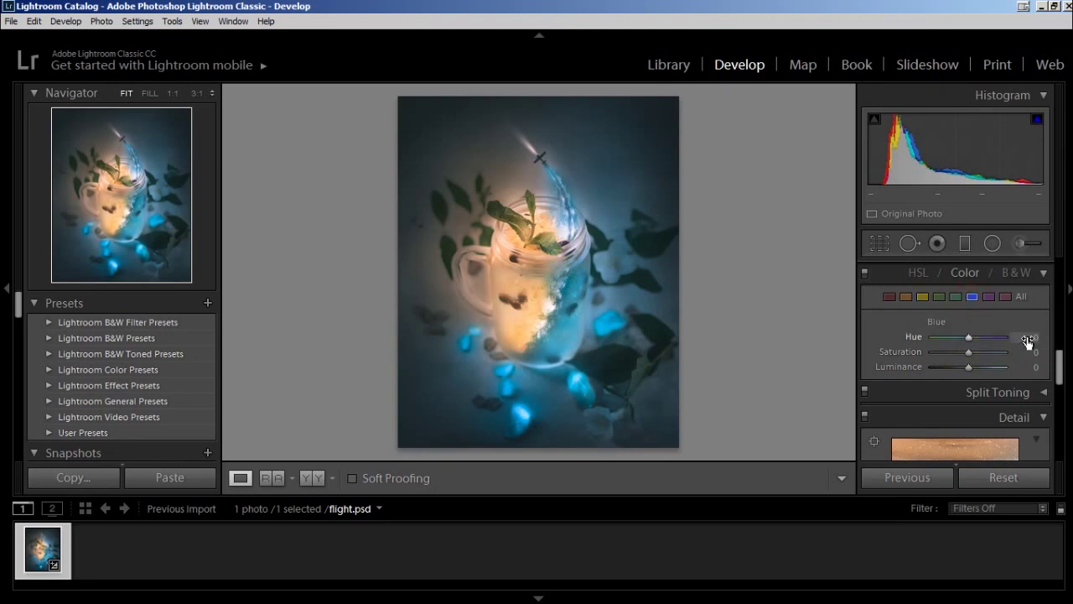
{"action": "key", "text": "Down"}
{"action": "key", "text": "Down"}
{"action": "key", "text": "Down"}
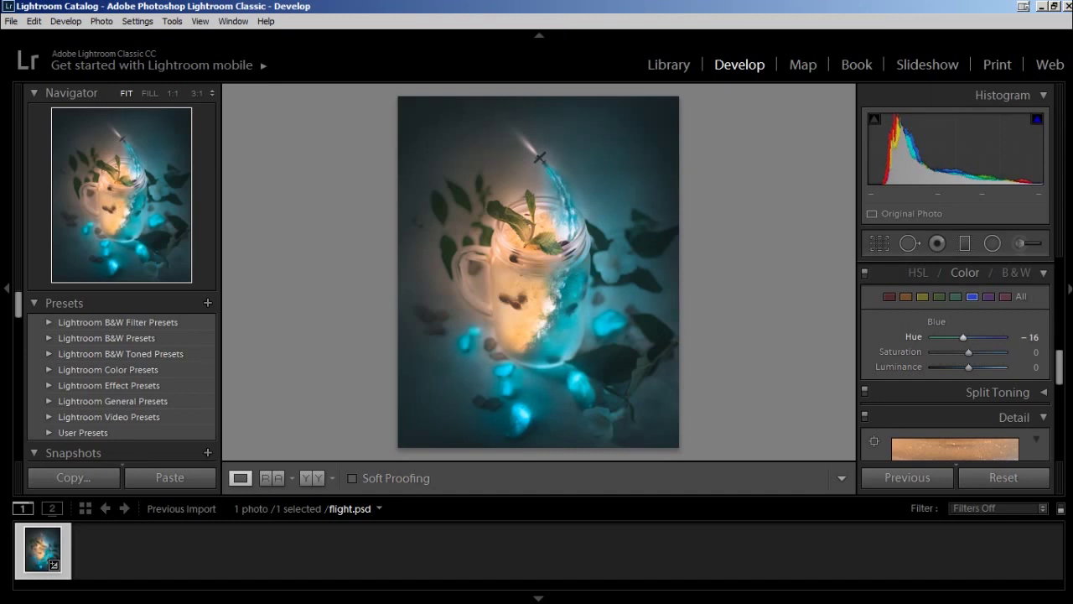
{"action": "key", "text": "Return"}
{"action": "left_click", "coordinate": [12, 21]}
{"action": "left_click", "coordinate": [38, 176]}
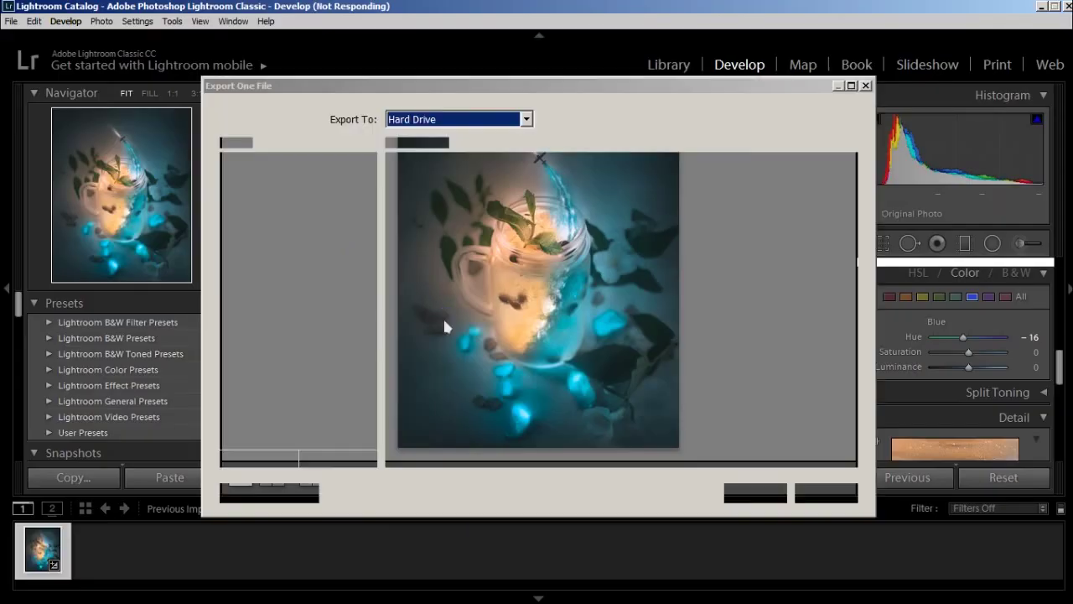